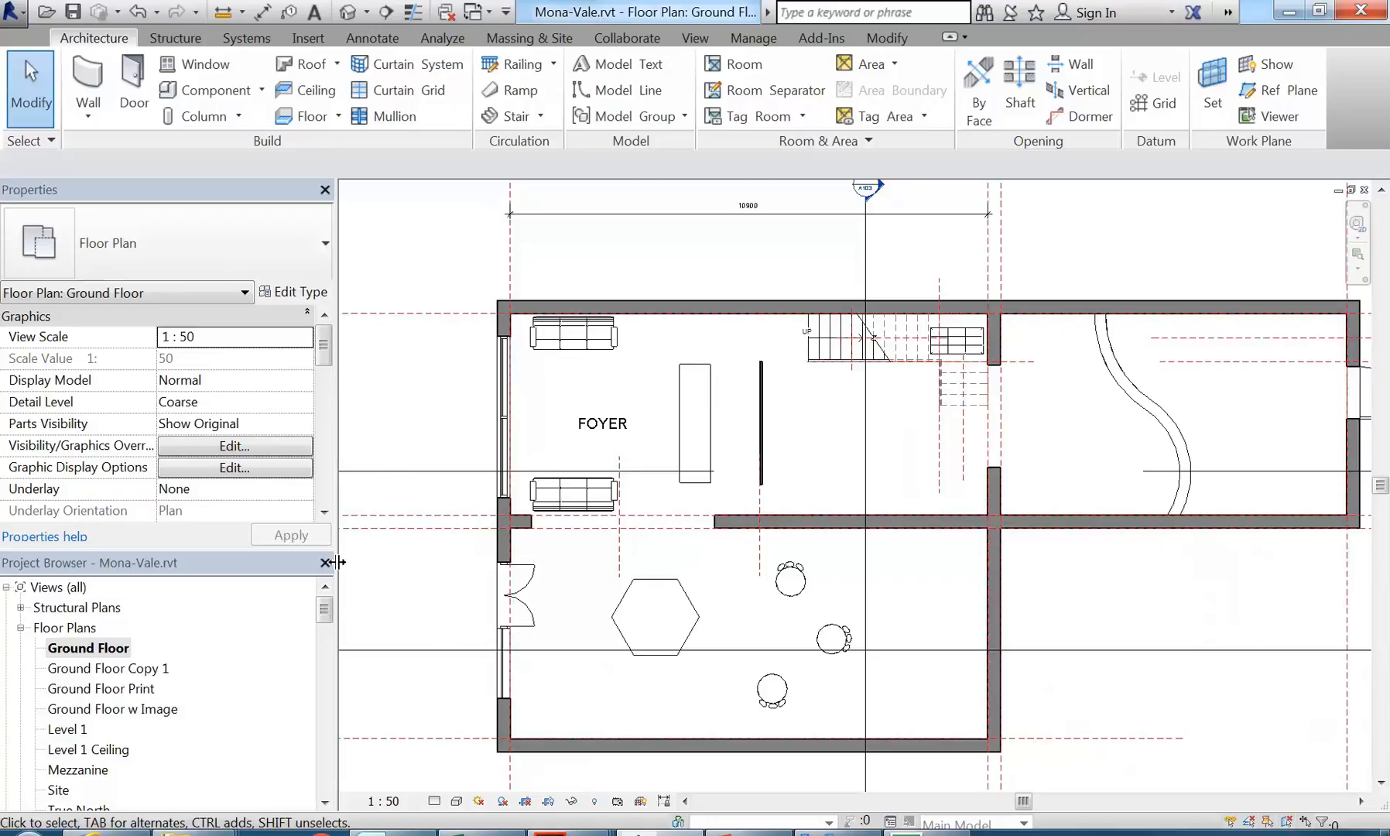
drag(325, 607, 325, 640)
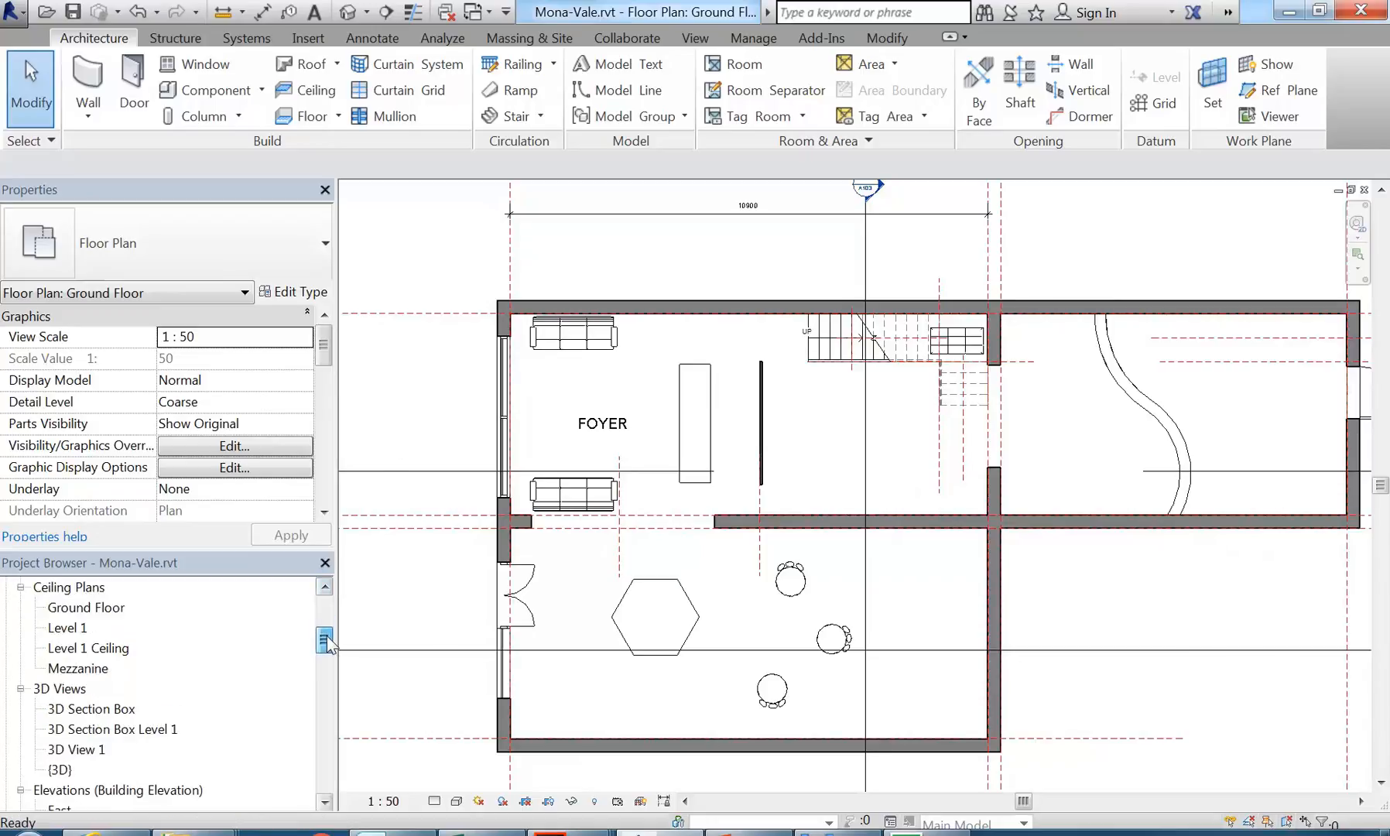
drag(325, 641, 337, 584)
scroll(428, 424, down, 2)
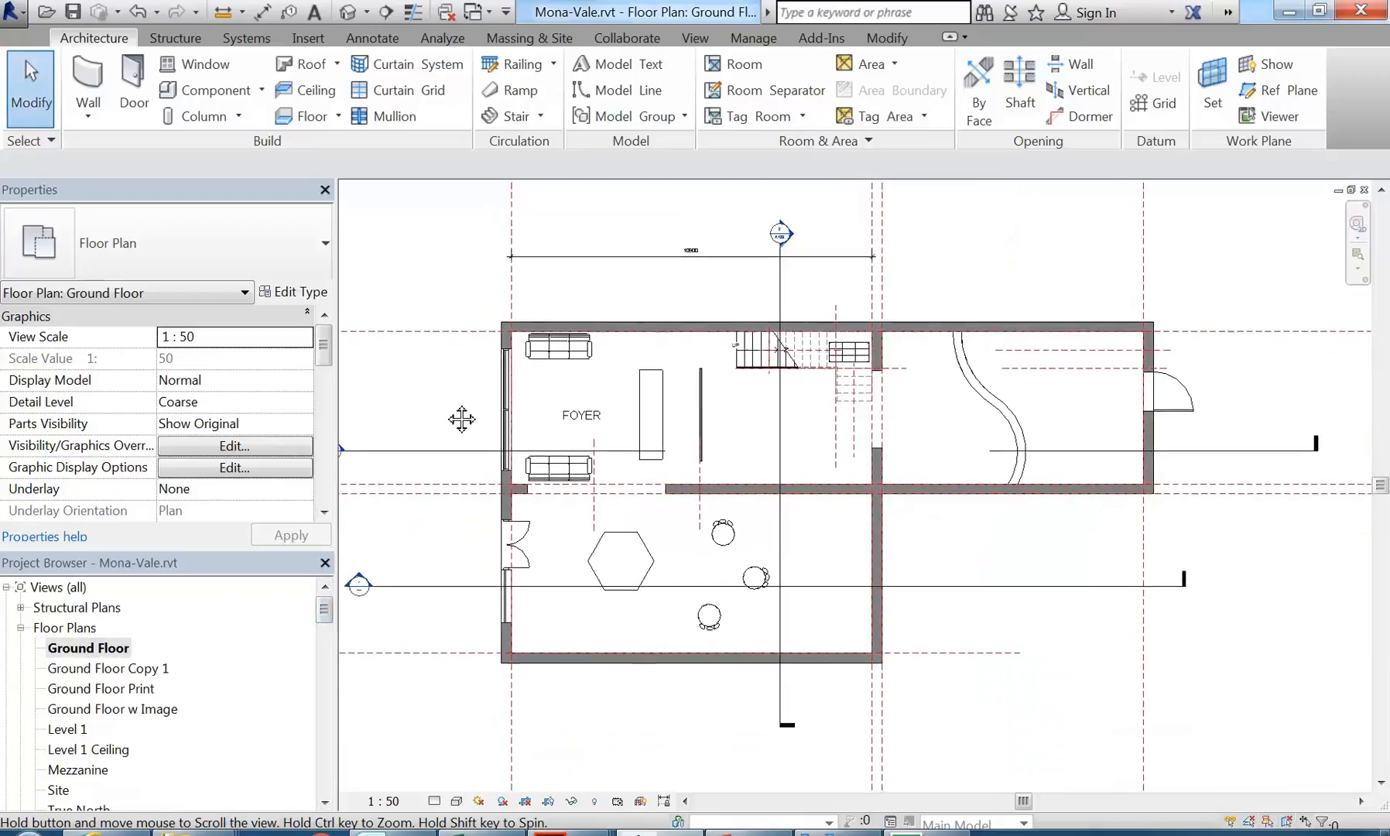
middle_drag(459, 418, 445, 380)
scroll(424, 387, up, 2)
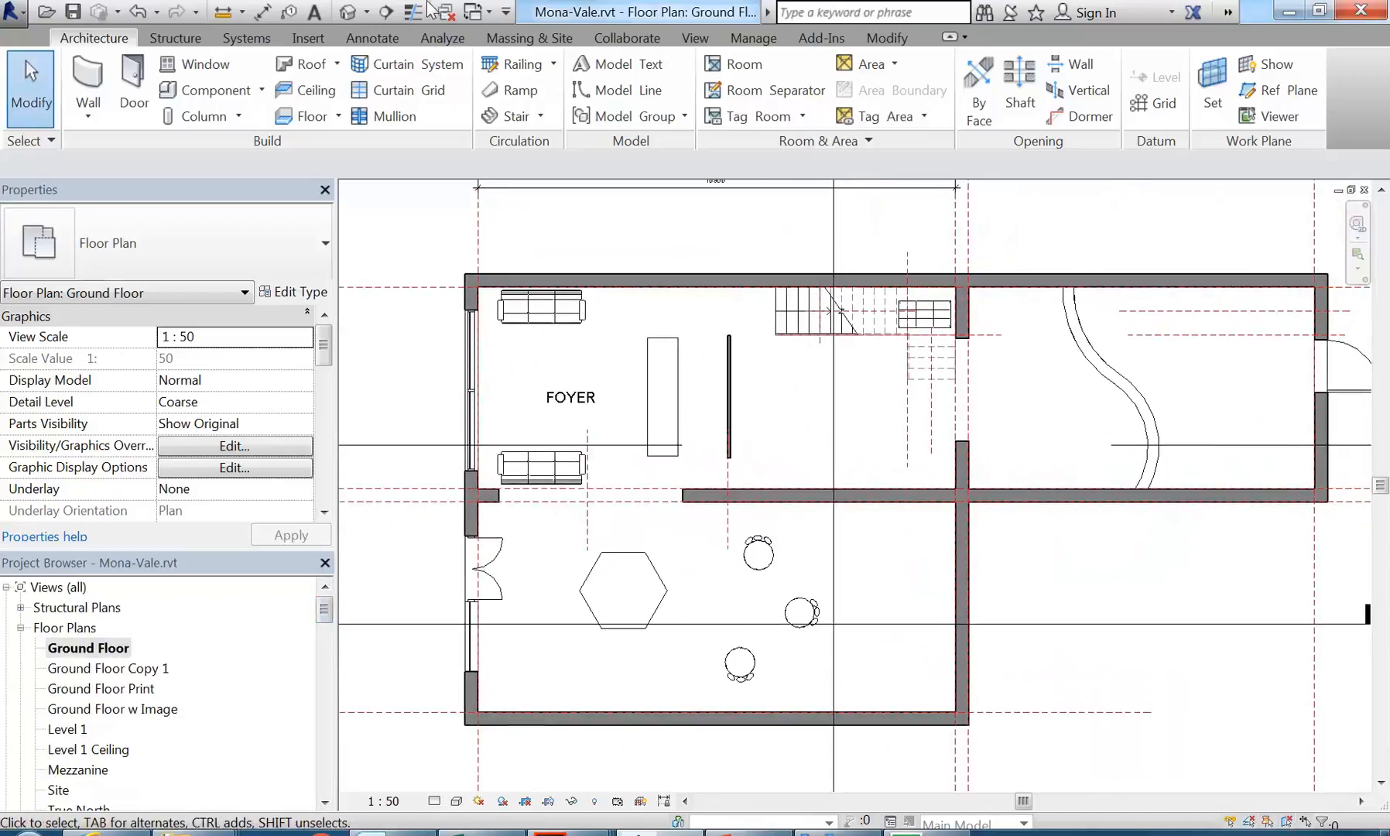
- Create a perspective camera view from the Ground Floor plan, with the eye at the foyer's window wall and the target in the curved-wall room
click(367, 13)
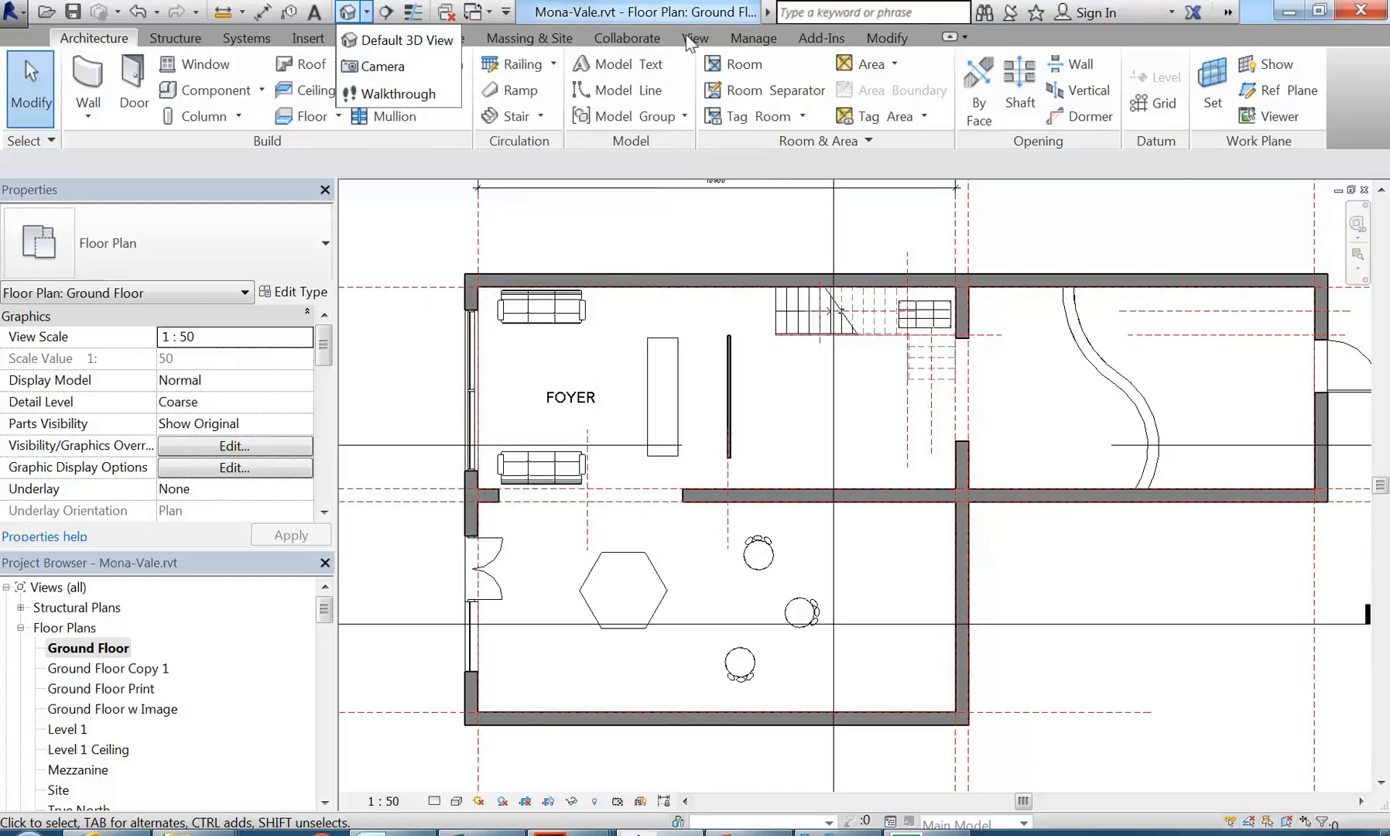
click(694, 39)
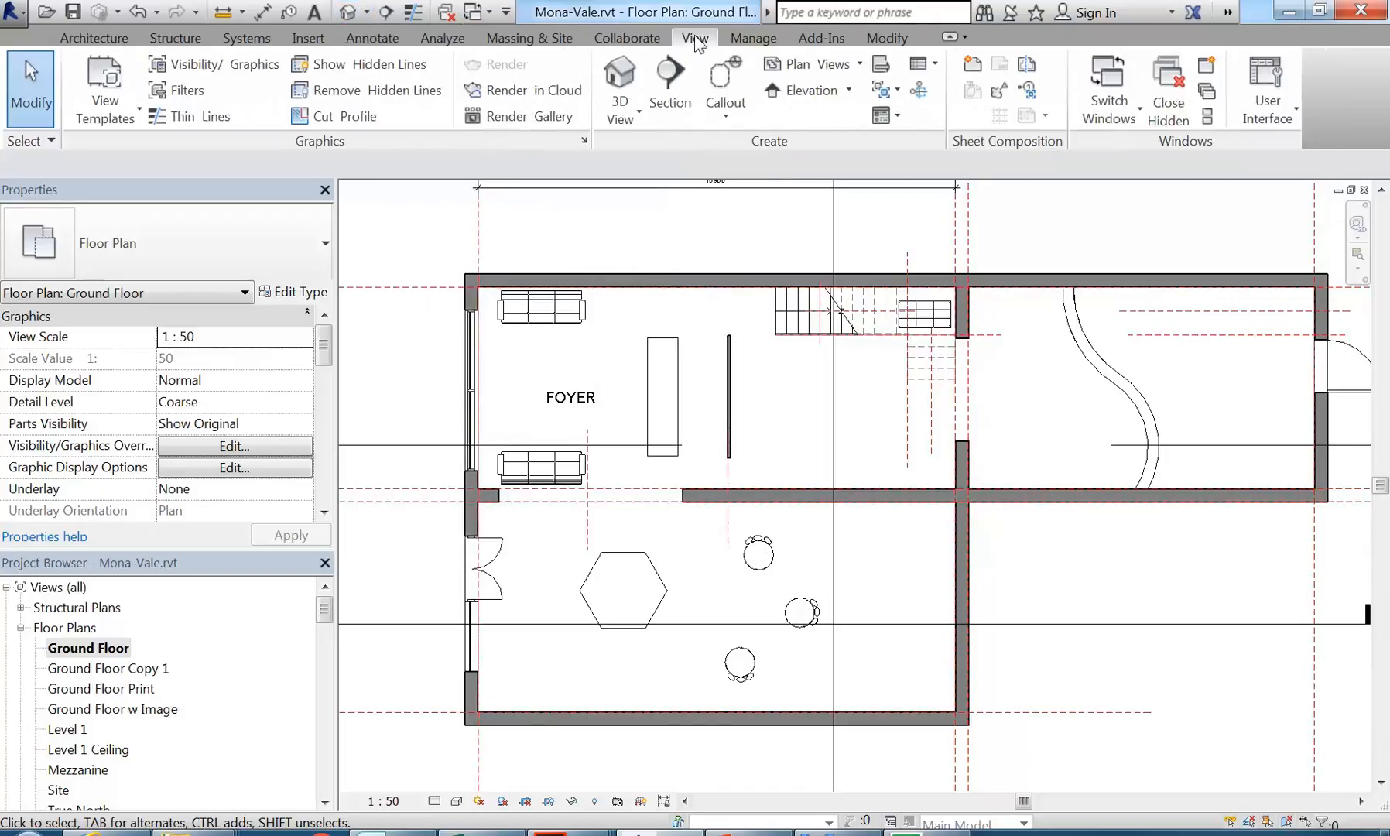
click(619, 109)
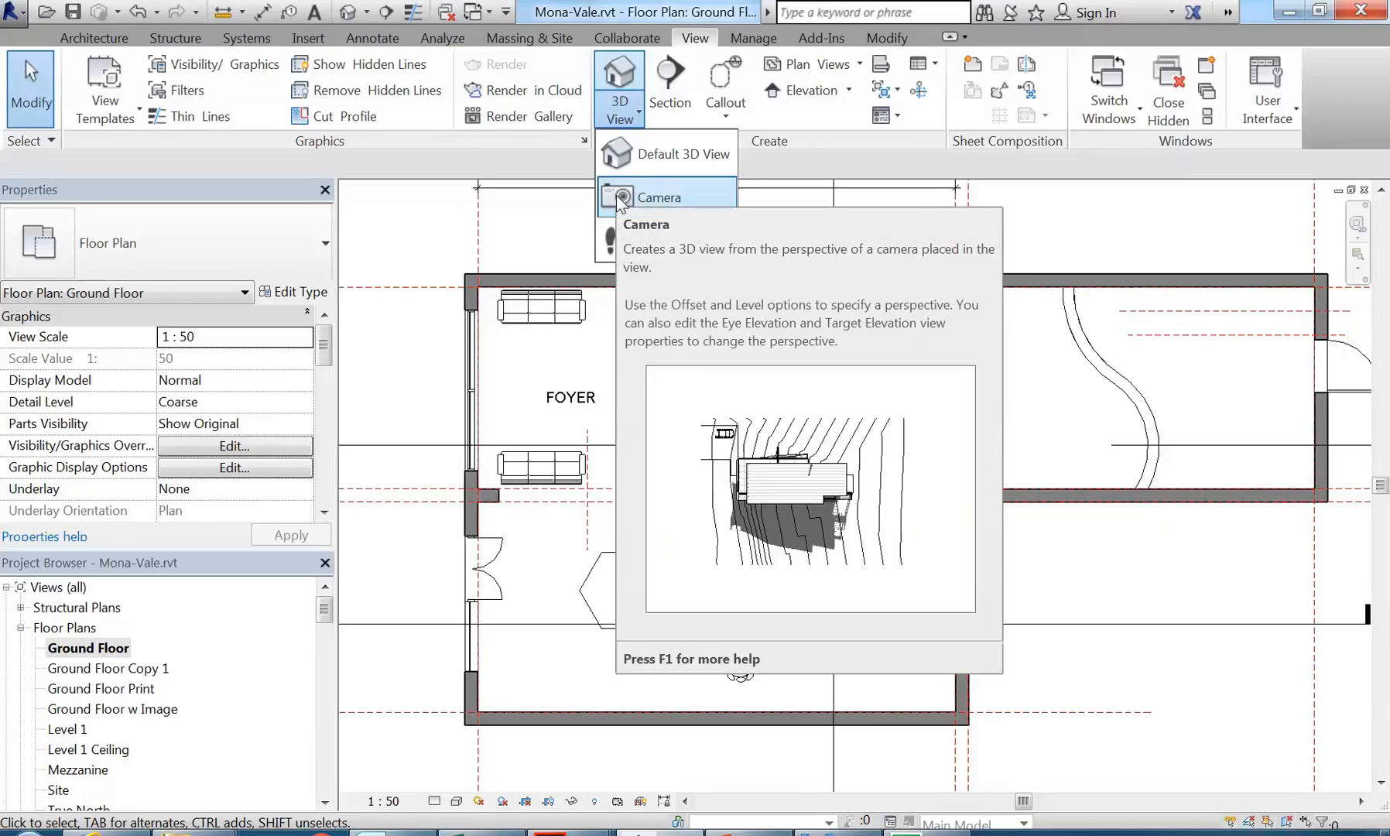
click(619, 199)
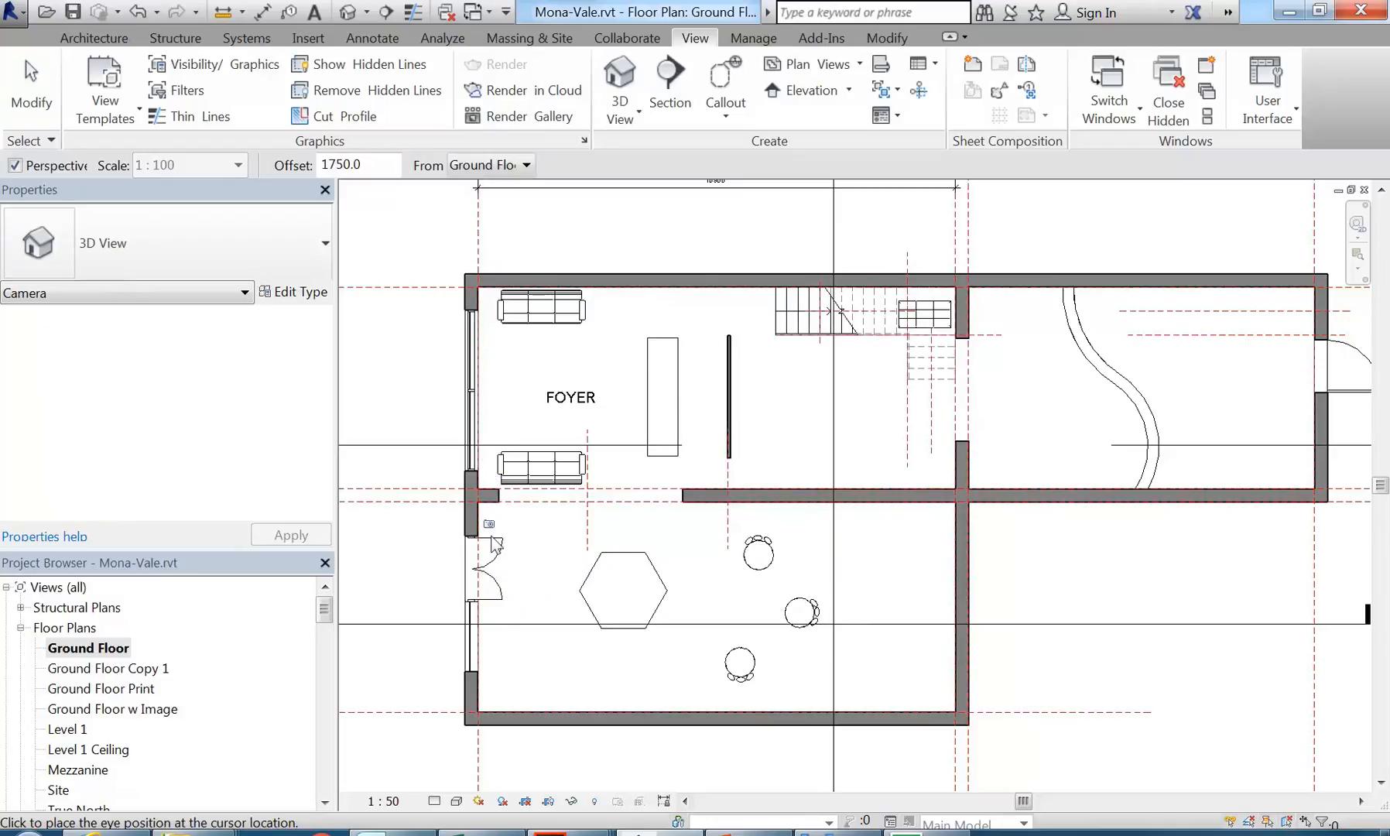
click(487, 390)
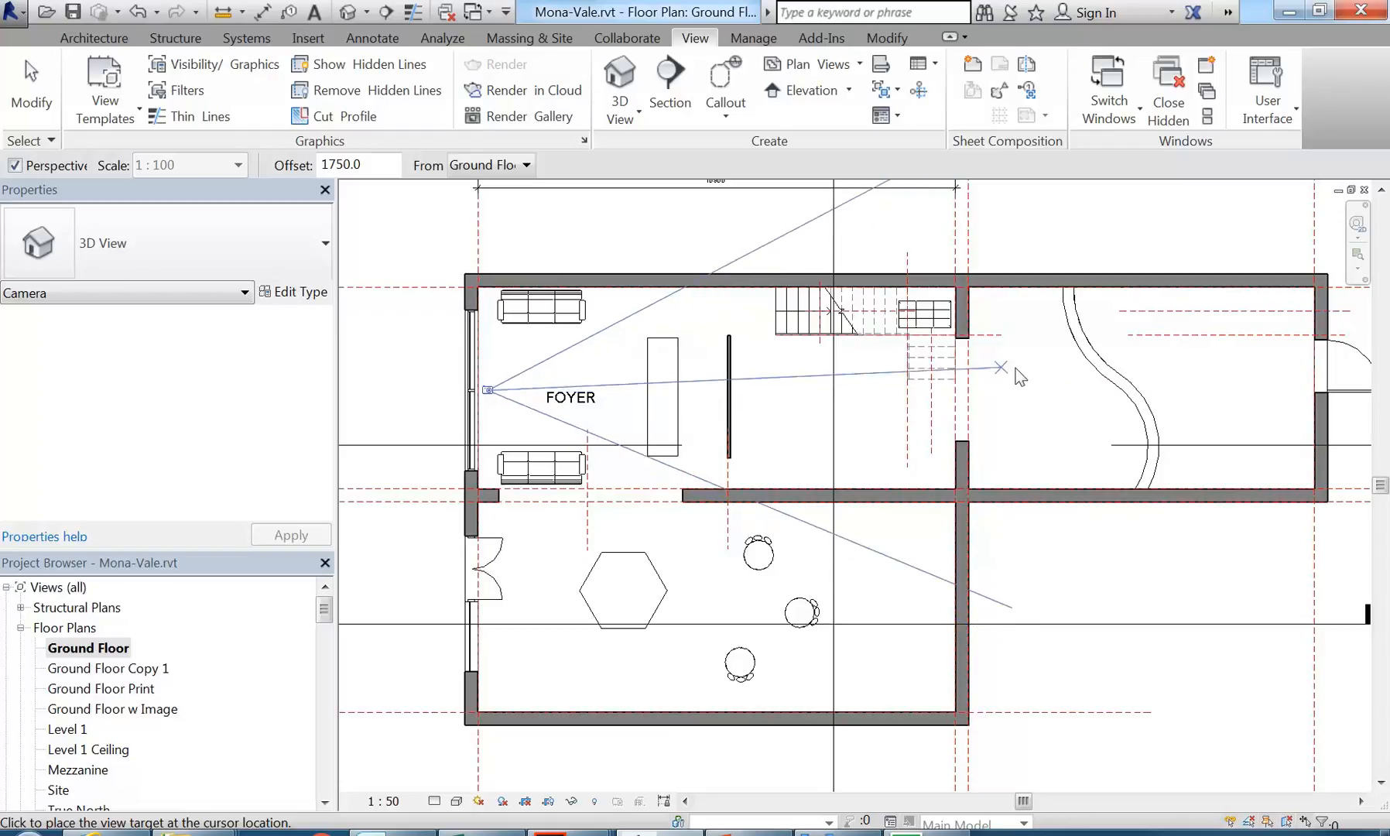
click(1083, 385)
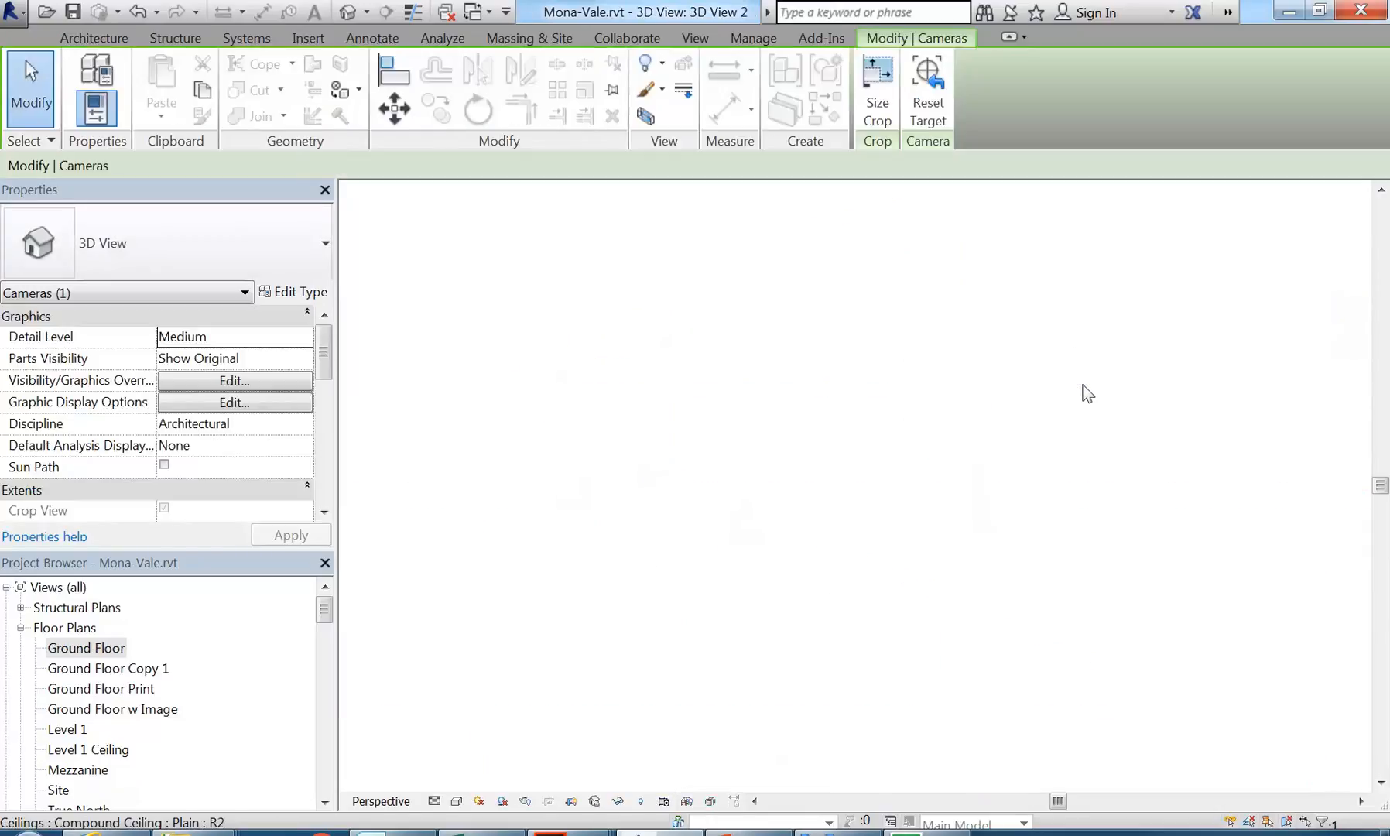
- Set the unconnected height of the Yellow Plastic Wall behind the reception desk to 2100
click(902, 498)
click(879, 394)
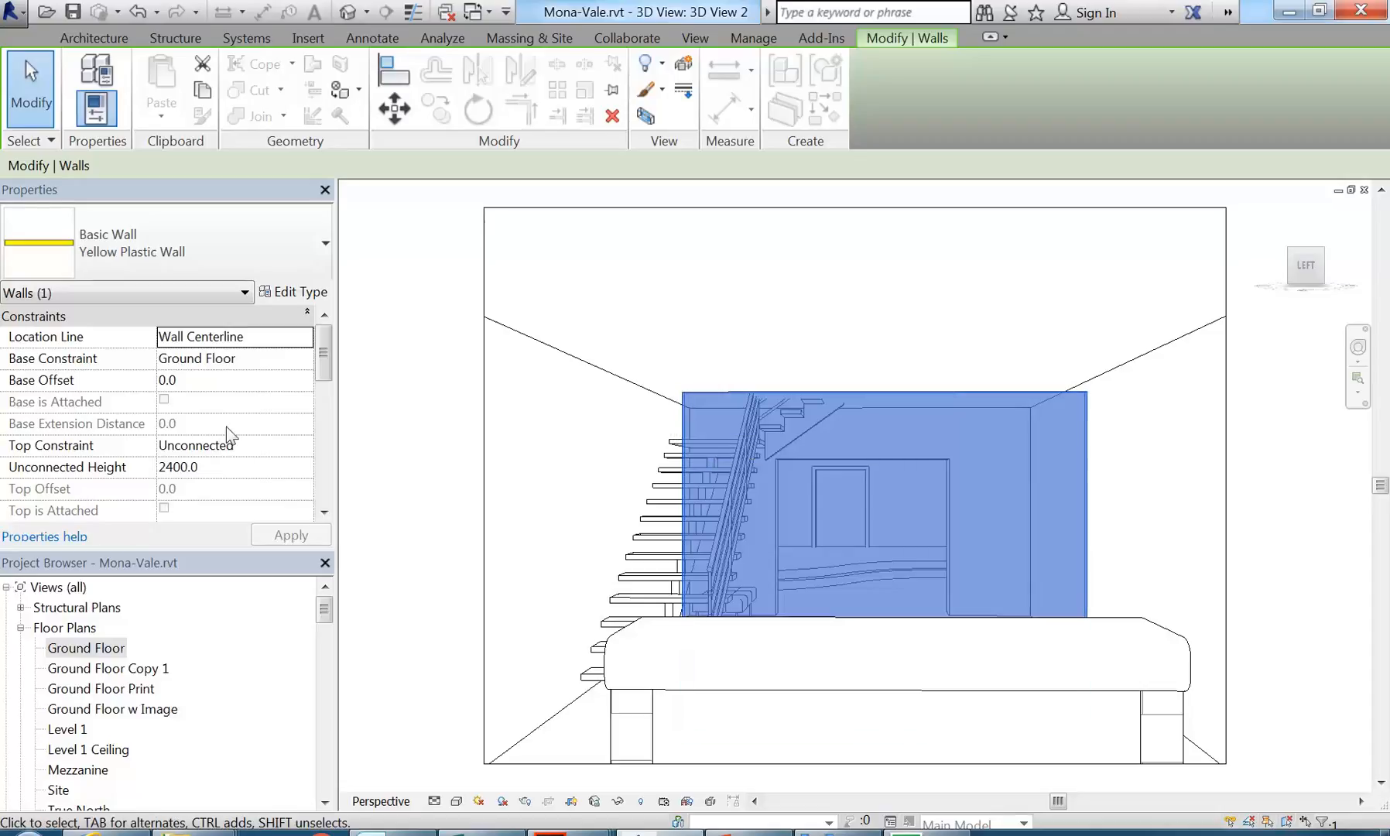
click(222, 471)
text(2100.0)
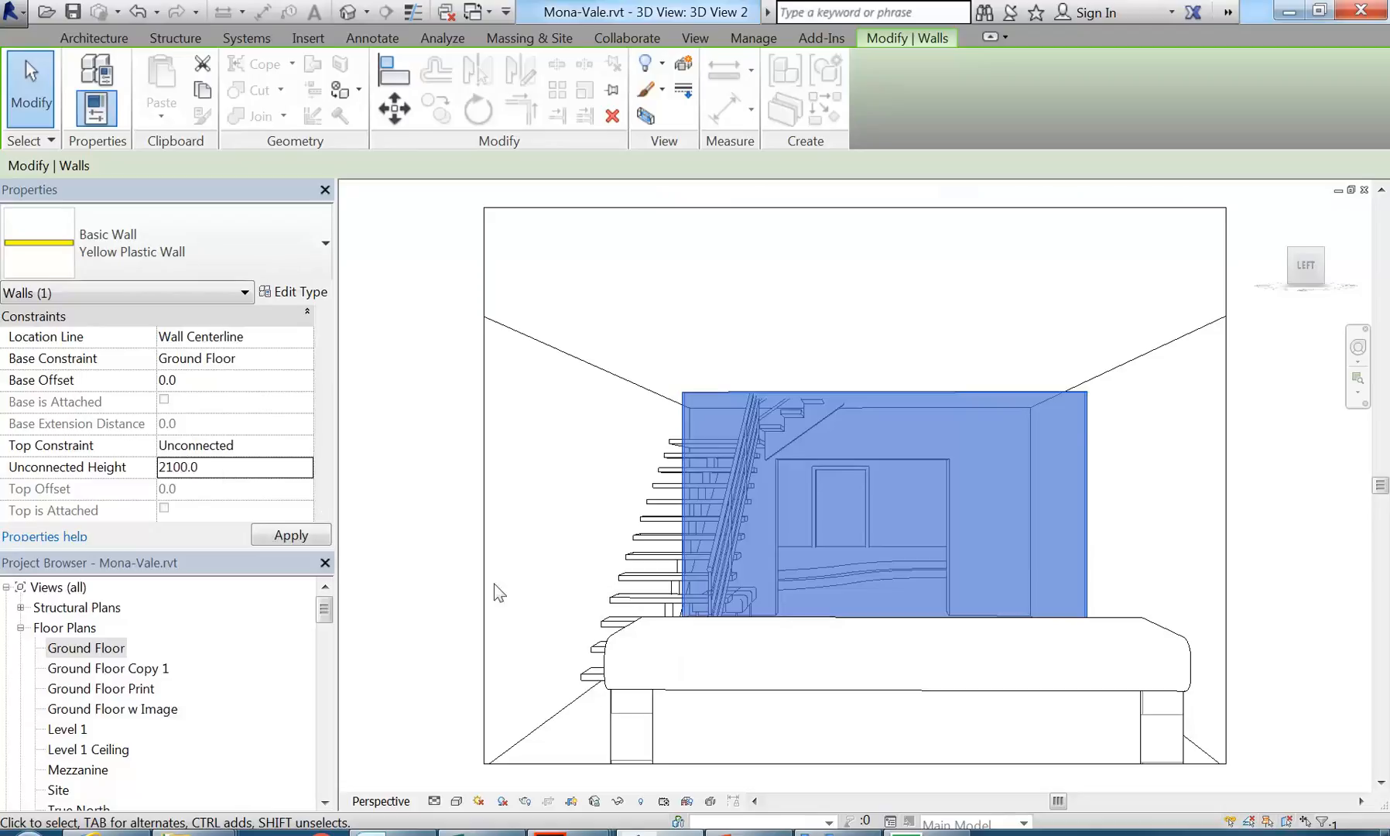
click(298, 535)
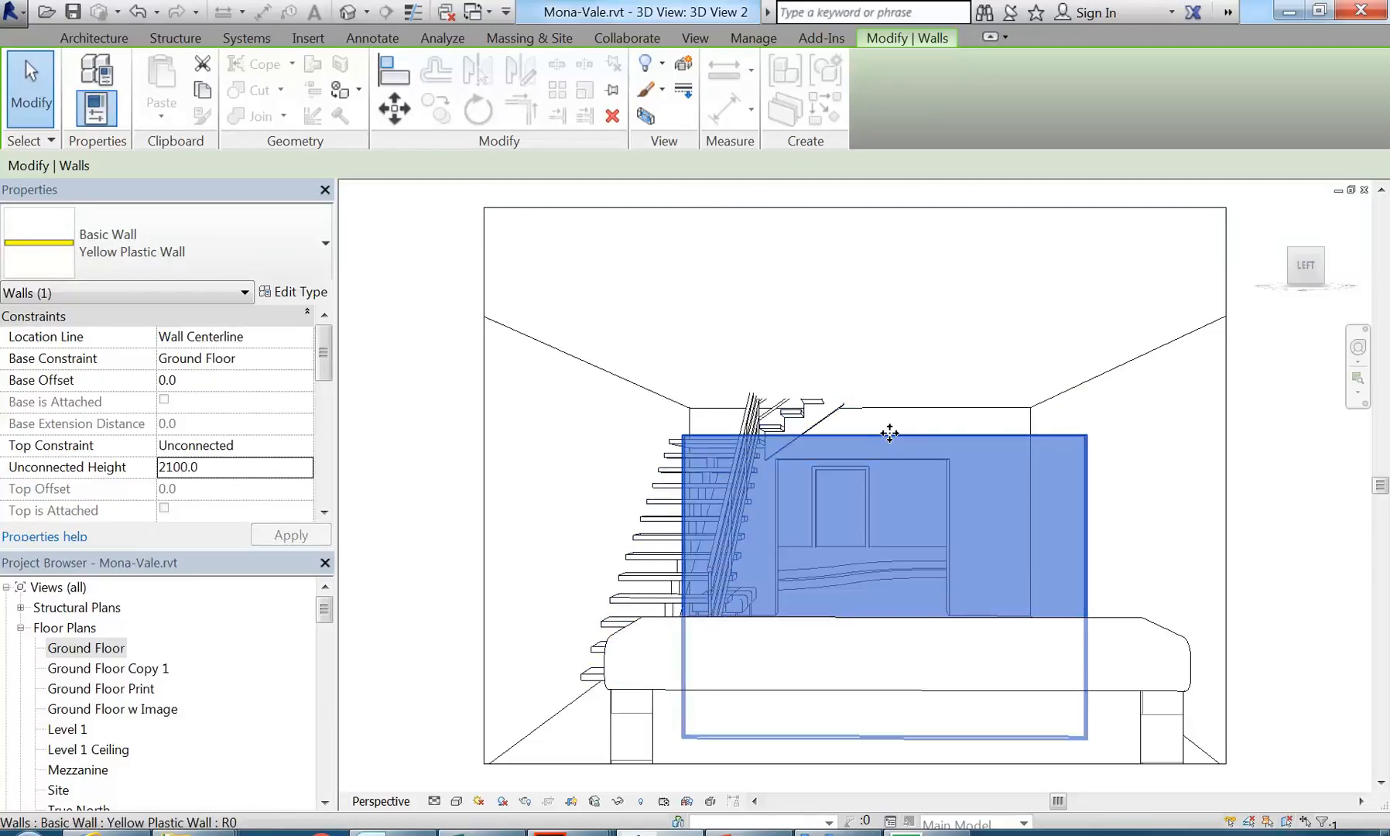
key(Escape)
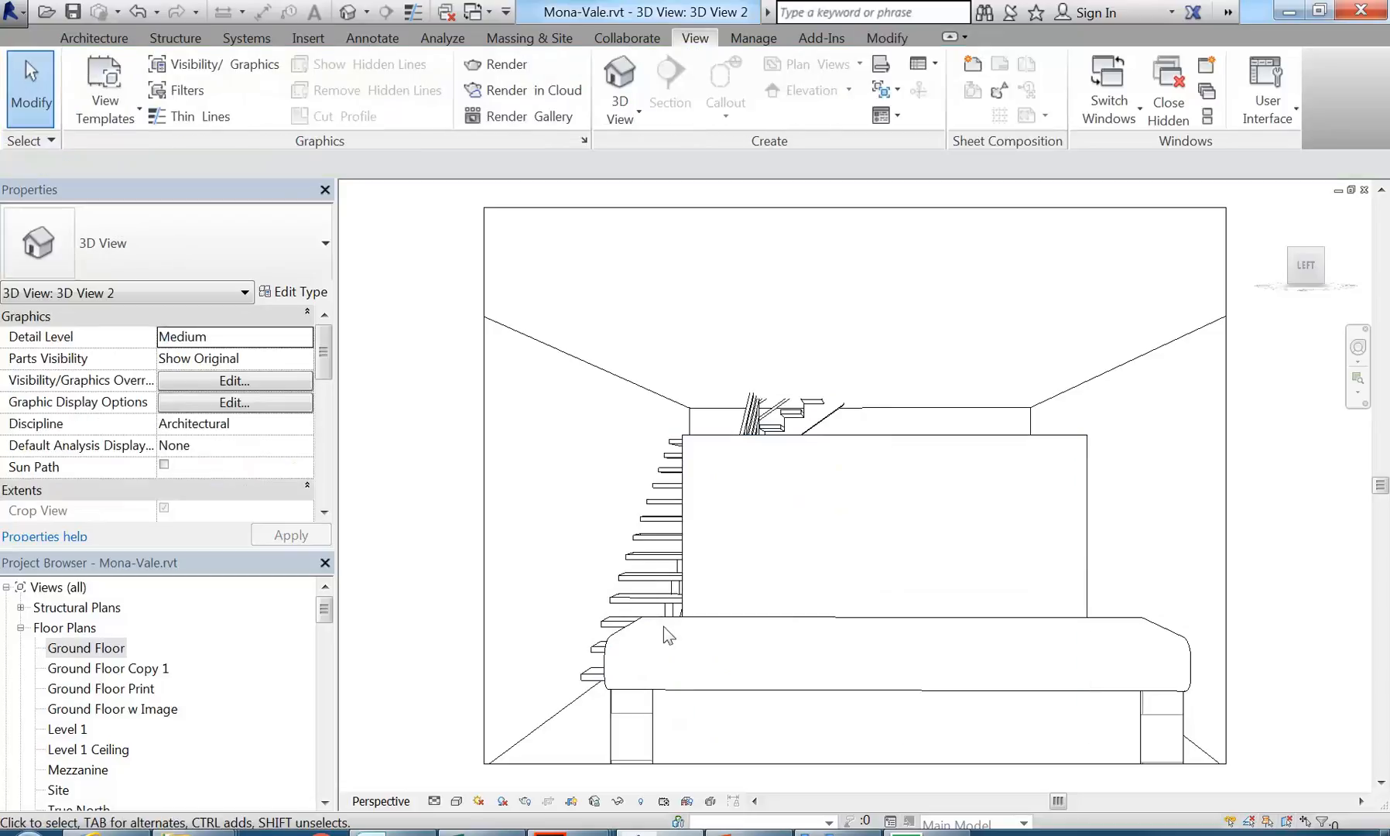
- Examine the reception desk and the surrounding foyer in the new camera view
click(652, 705)
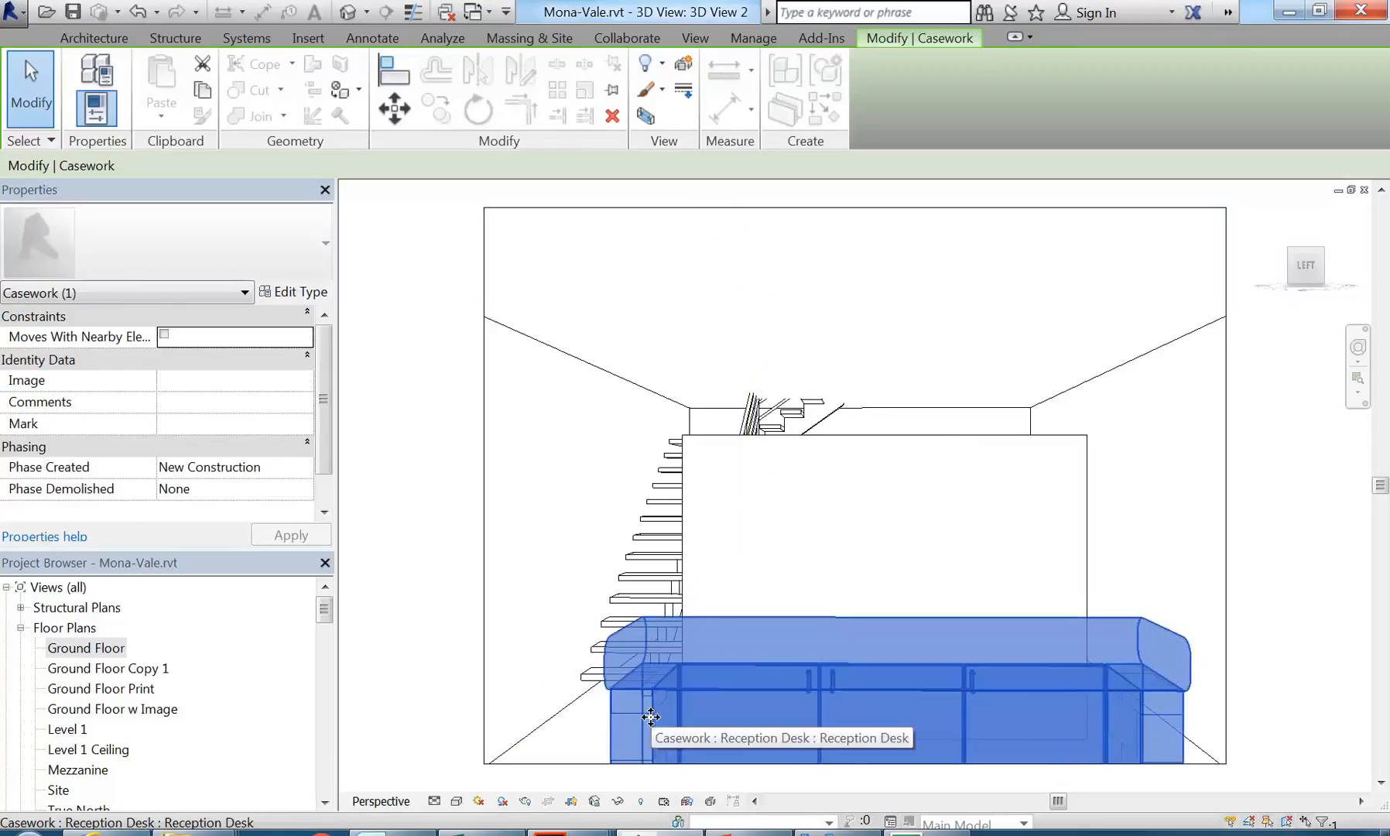
click(797, 569)
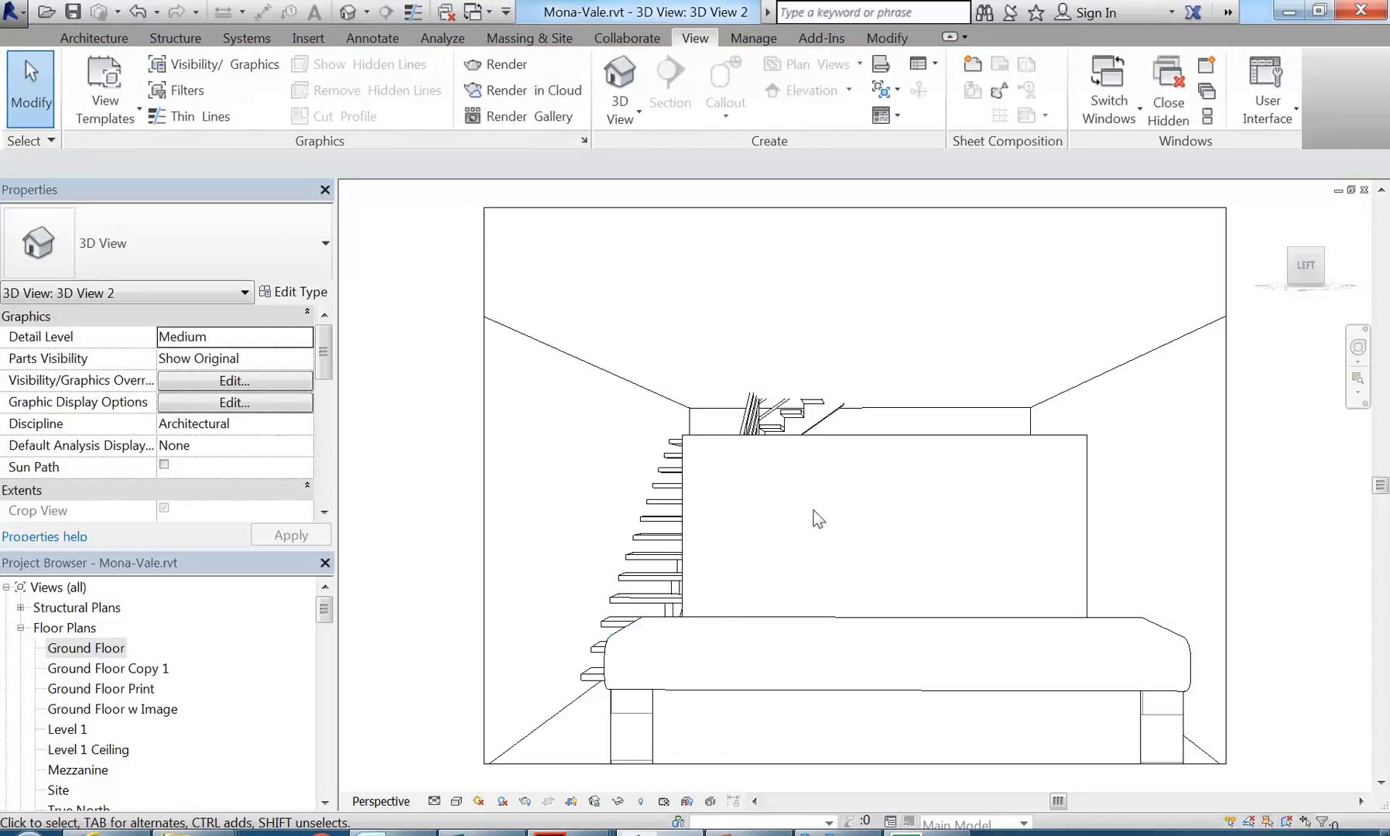
scroll(818, 519, down, 1)
scroll(818, 519, down, 3)
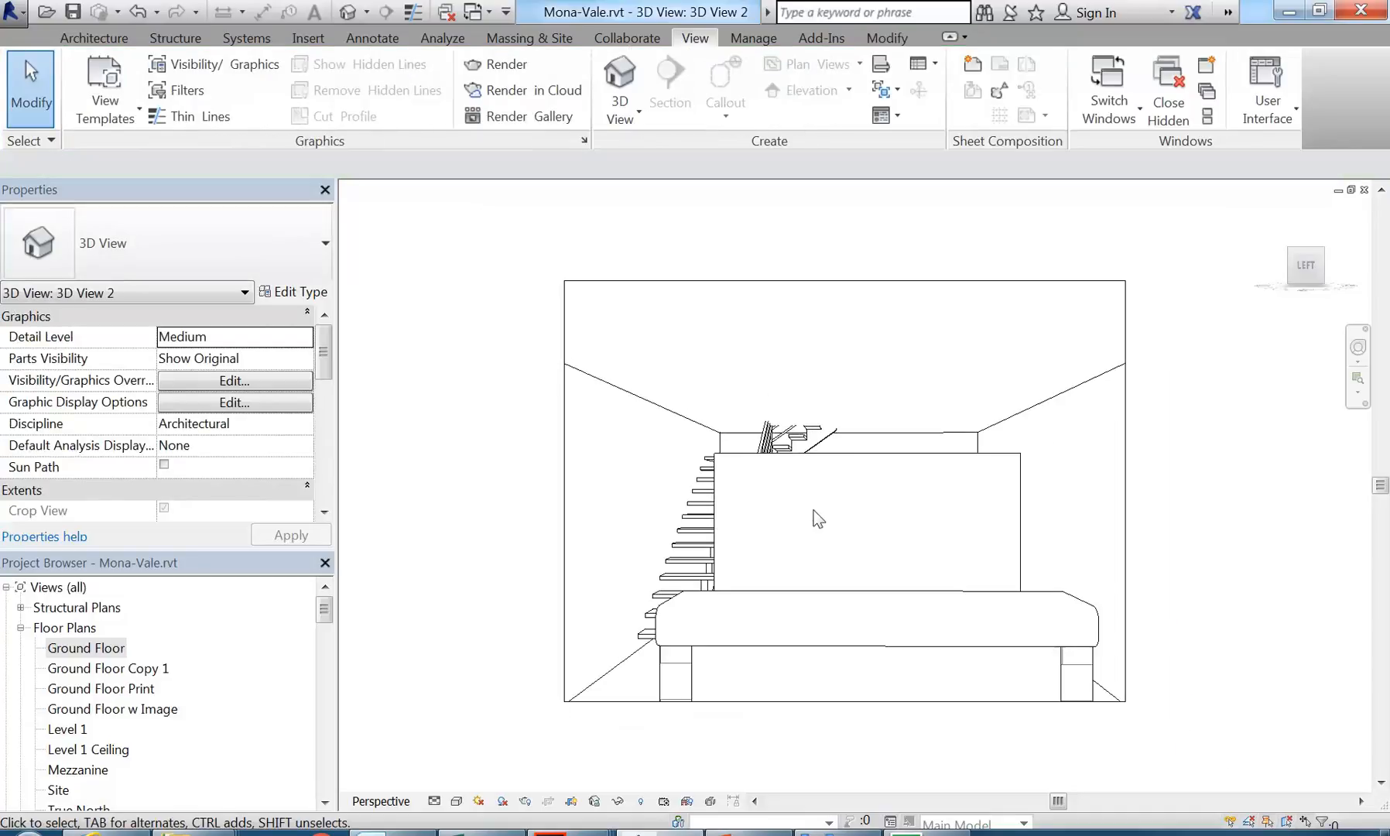
scroll(818, 518, up, 2)
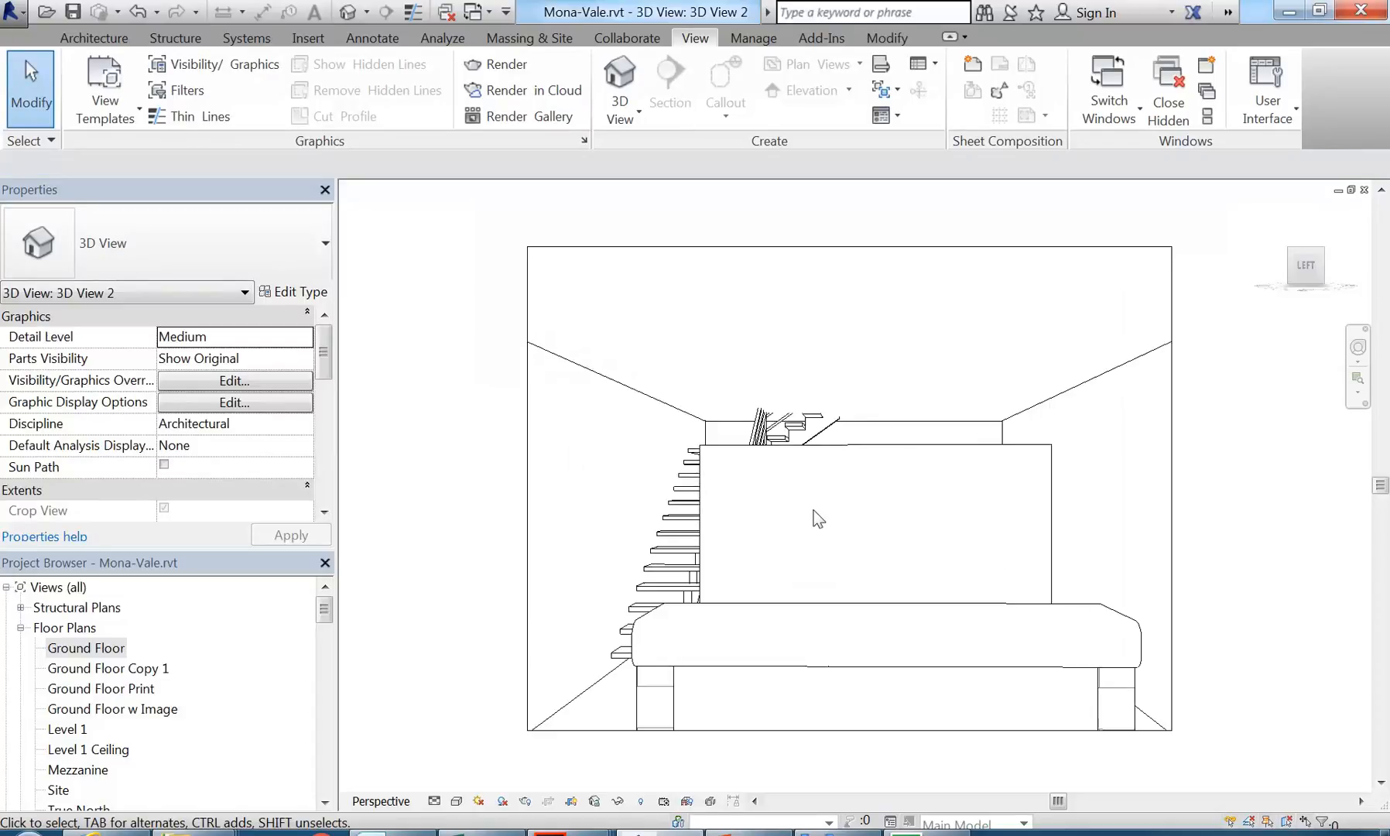
scroll(819, 519, down, 2)
scroll(818, 518, up, 2)
middle_drag(814, 509, 803, 515)
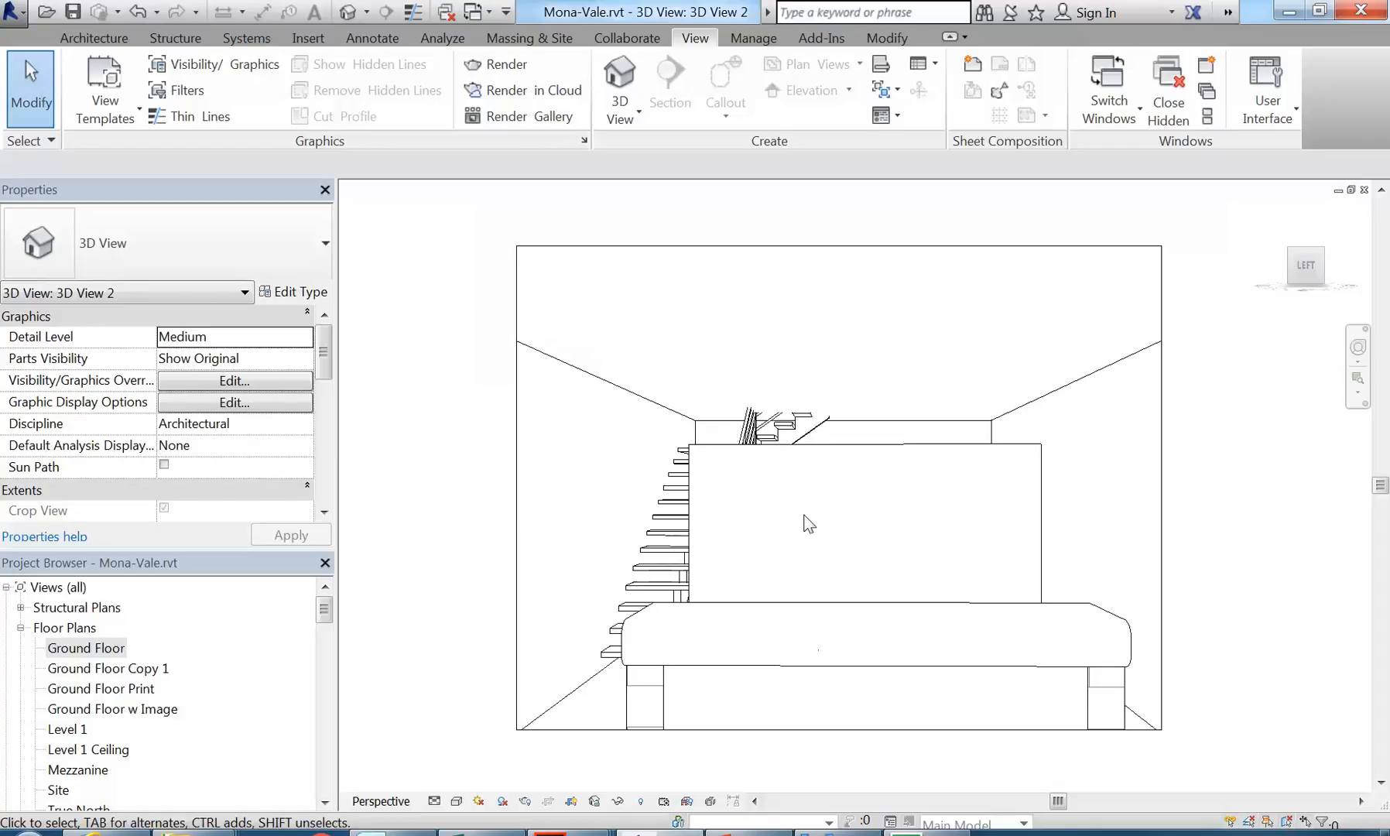
- Enlarge the camera view's crop region on all four sides to show the floor in front of the reception desk
click(518, 481)
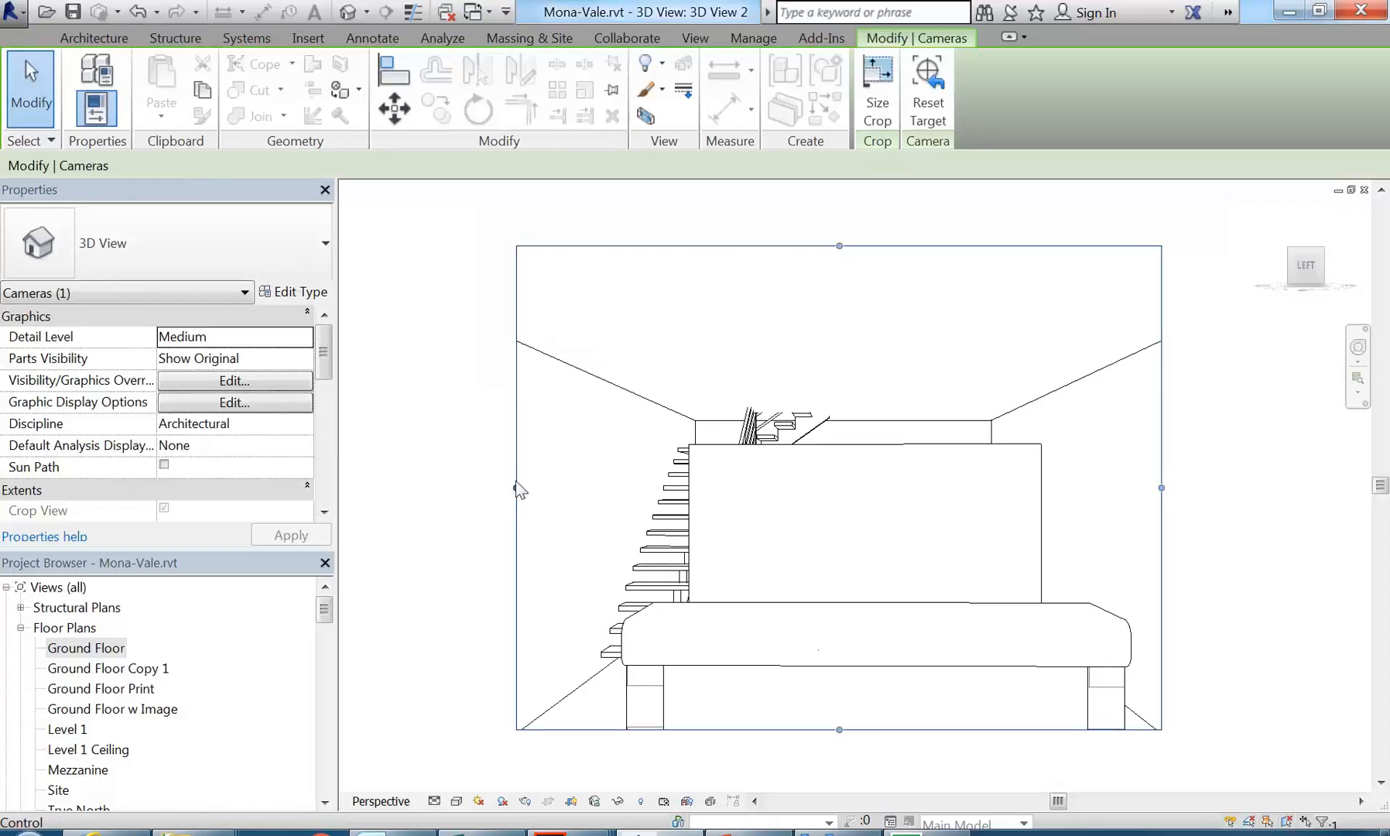
drag(517, 489, 443, 487)
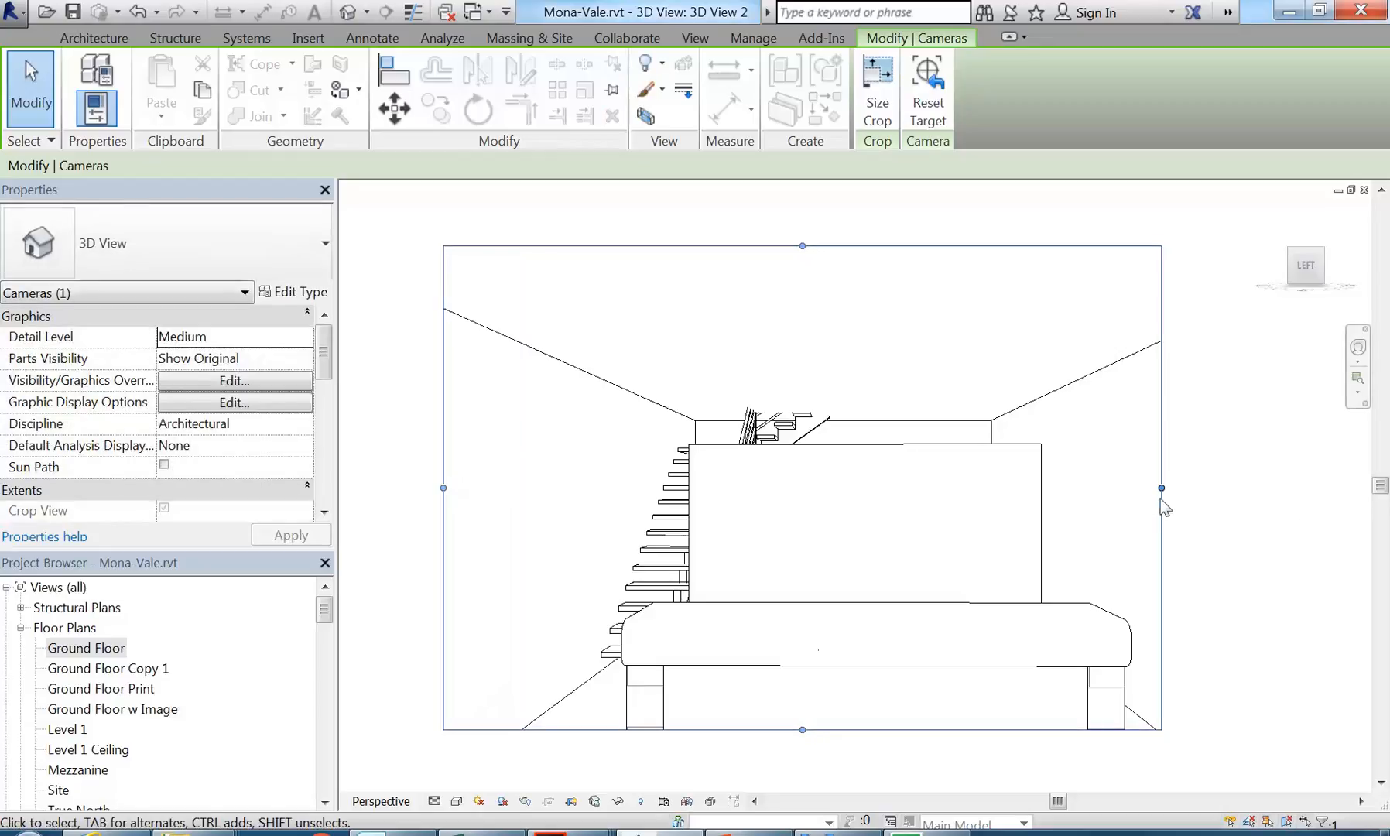
drag(1164, 491, 1234, 488)
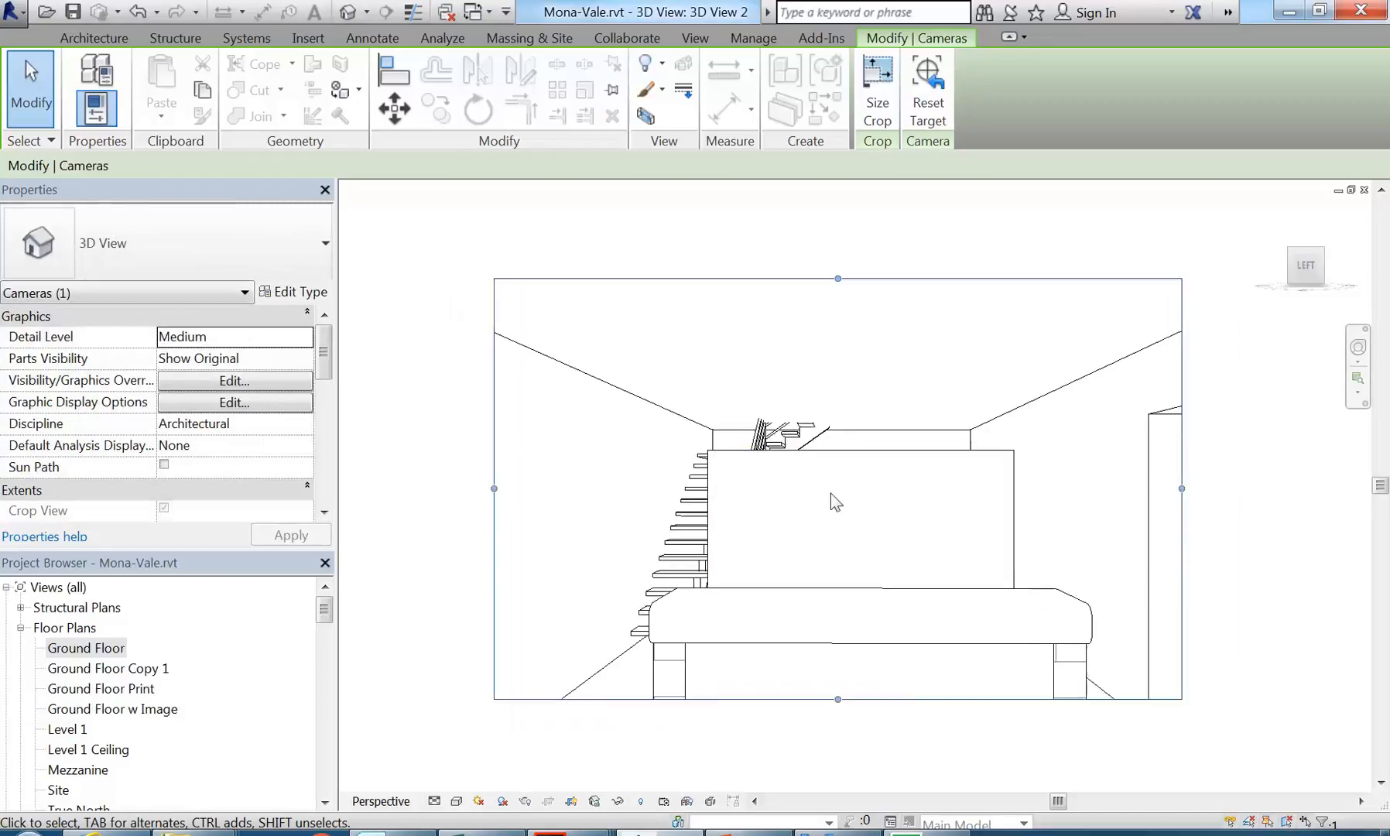
drag(803, 632, 779, 706)
drag(803, 267, 803, 245)
drag(803, 707, 801, 734)
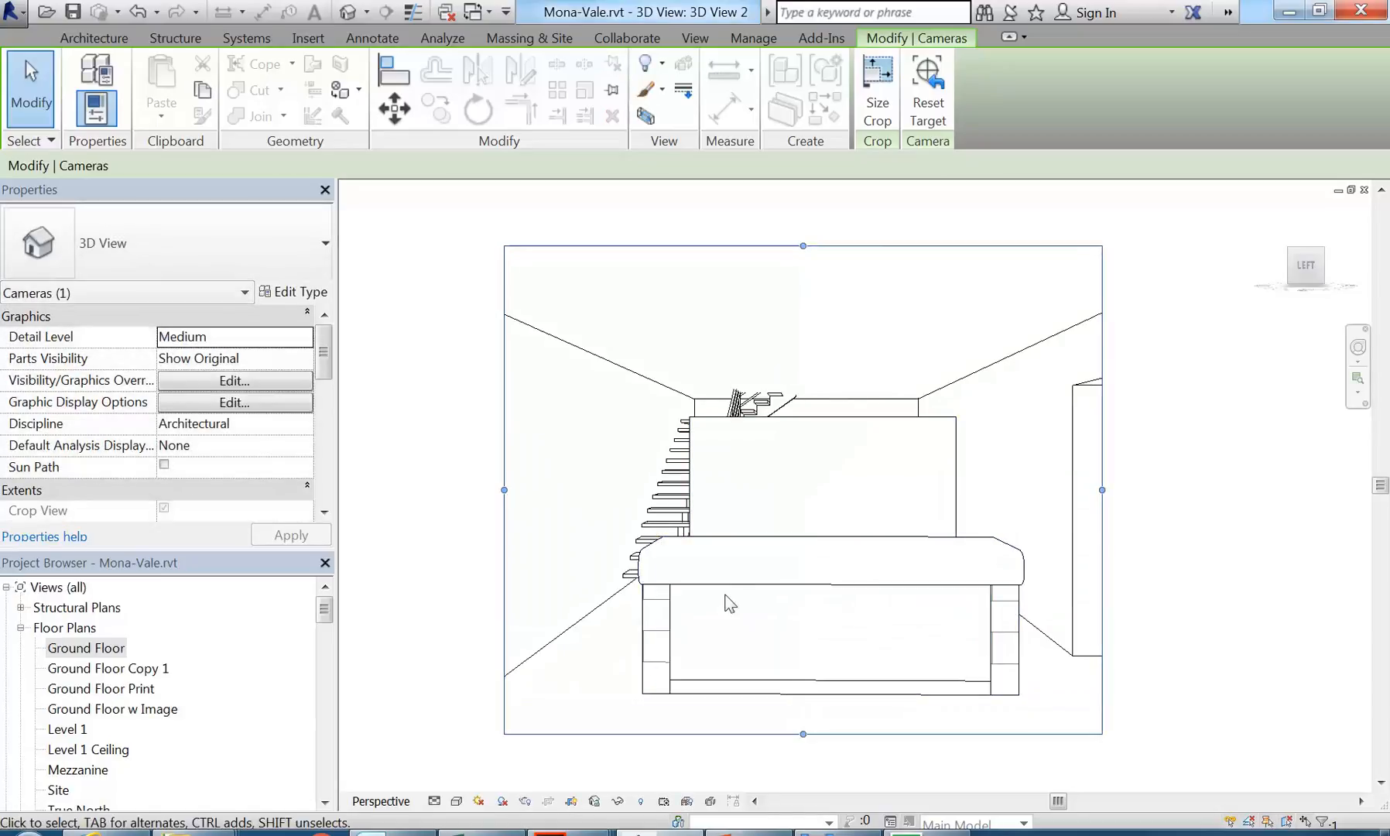
- Widen the camera view's crop region further on both sides to include the seating in the adjoining room
drag(784, 479, 801, 485)
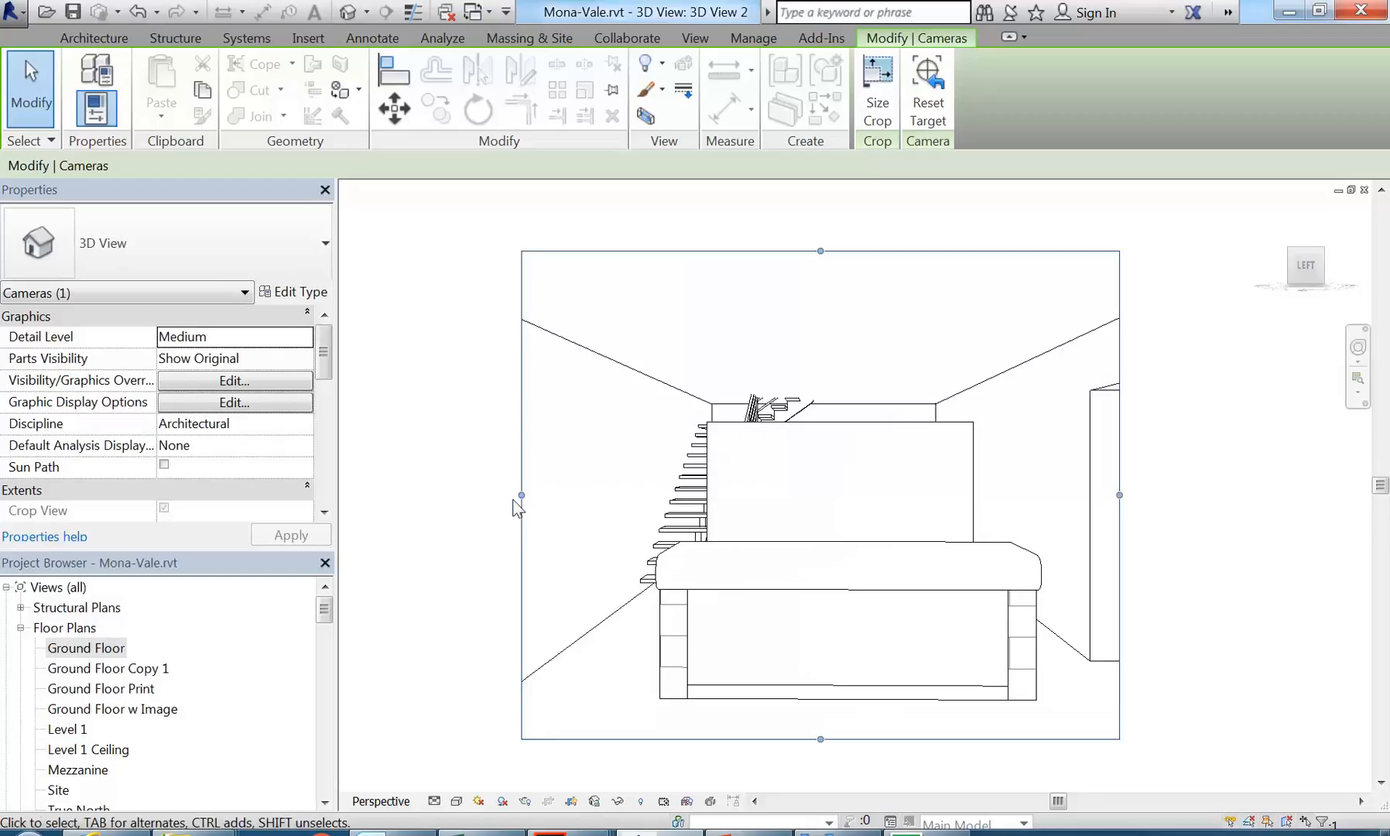
drag(517, 493, 473, 494)
drag(1122, 496, 1186, 493)
middle_drag(795, 509, 783, 494)
scroll(784, 494, up, 1)
scroll(790, 493, down, 1)
scroll(796, 503, up, 1)
scroll(796, 503, down, 1)
scroll(797, 499, up, 1)
middle_drag(805, 487, 794, 465)
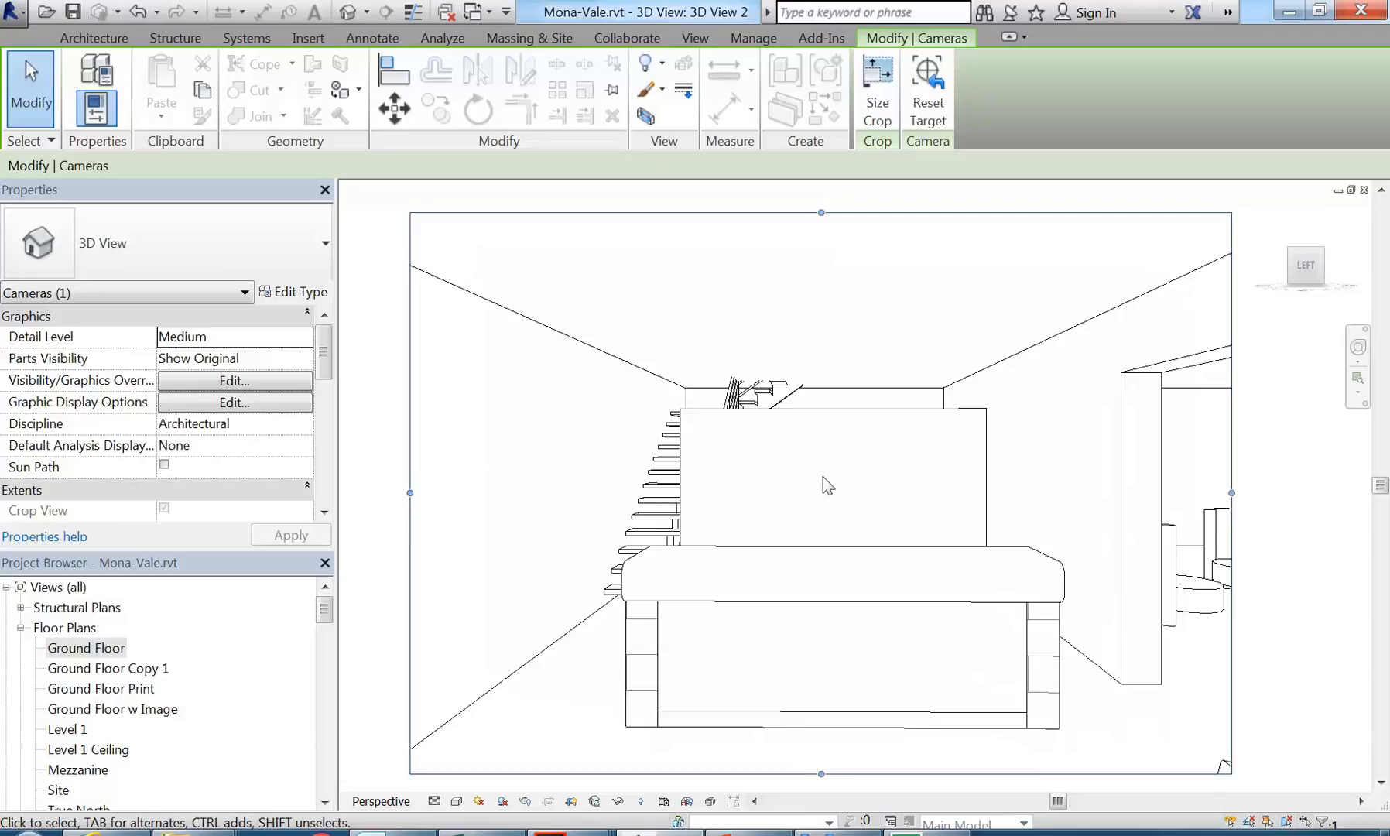
key(Escape)
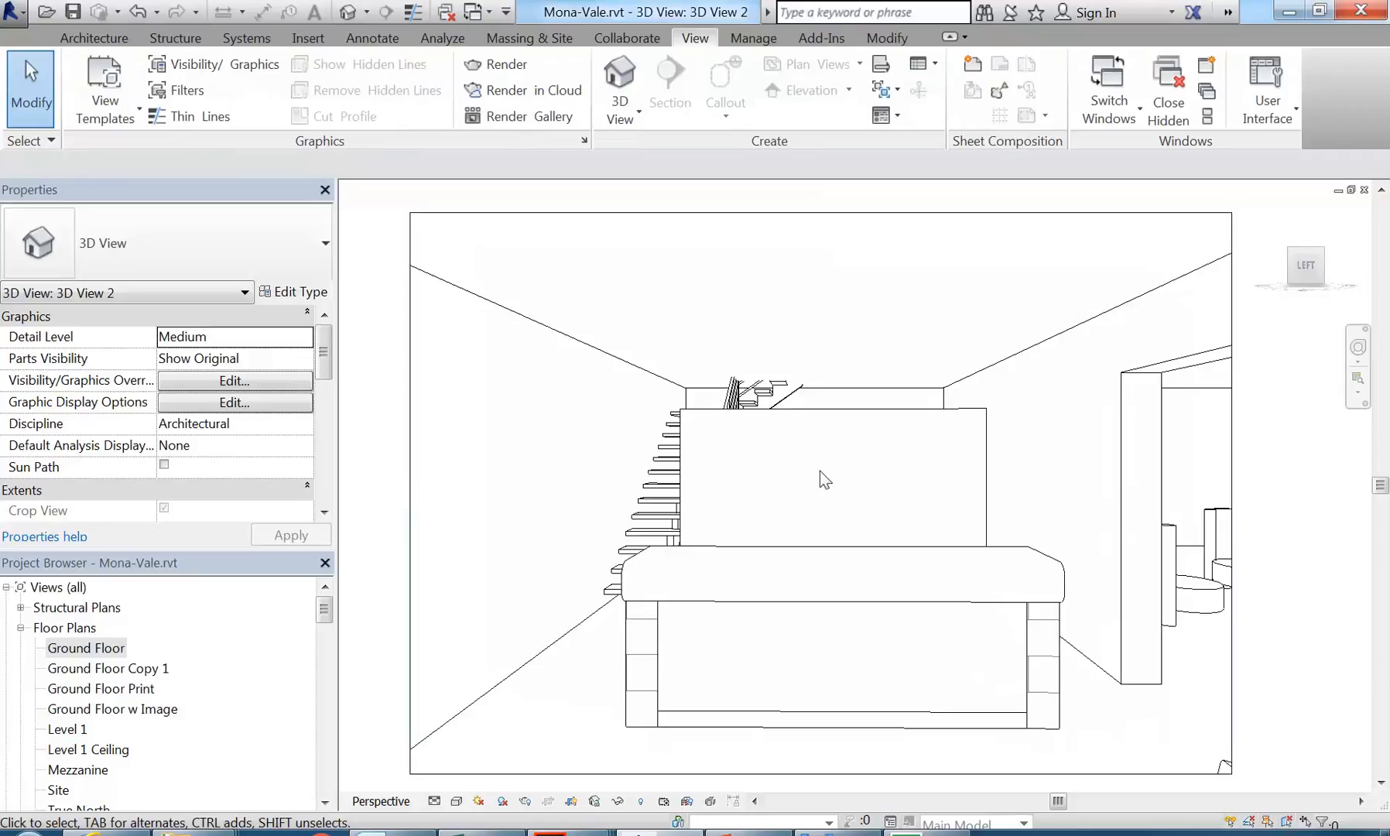
- Check the compound ceiling above the foyer and turn on shadows in the camera view
click(594, 354)
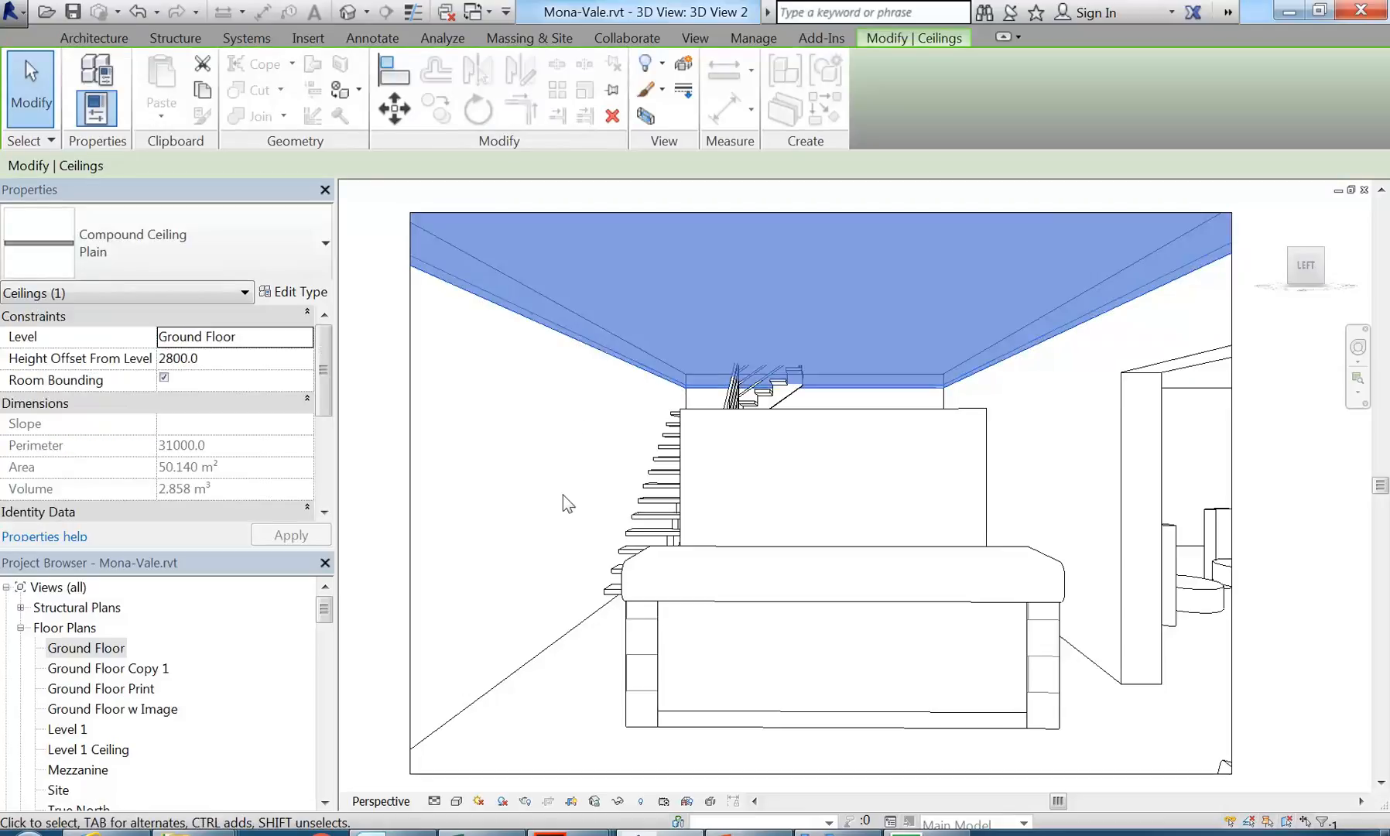
key(Escape)
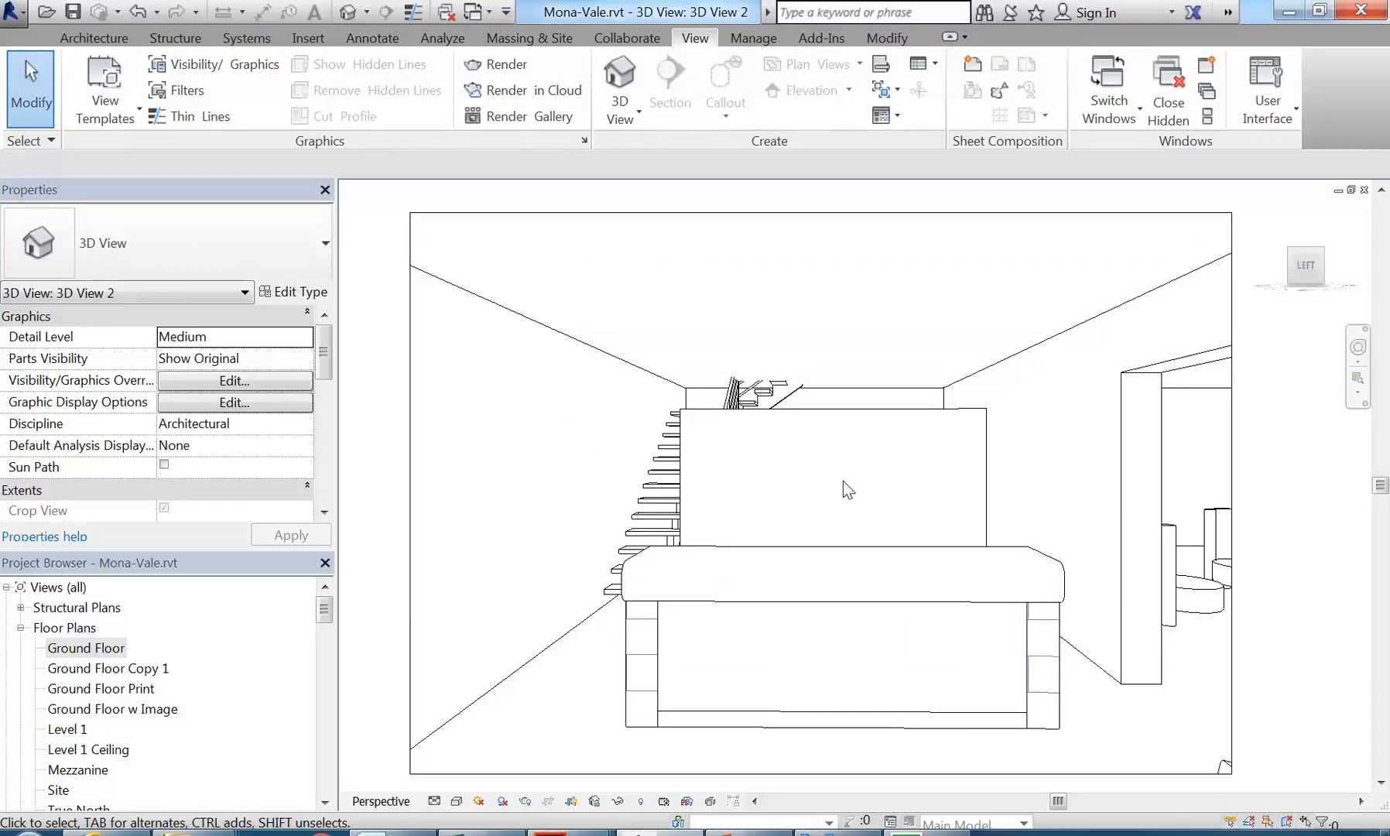
click(503, 803)
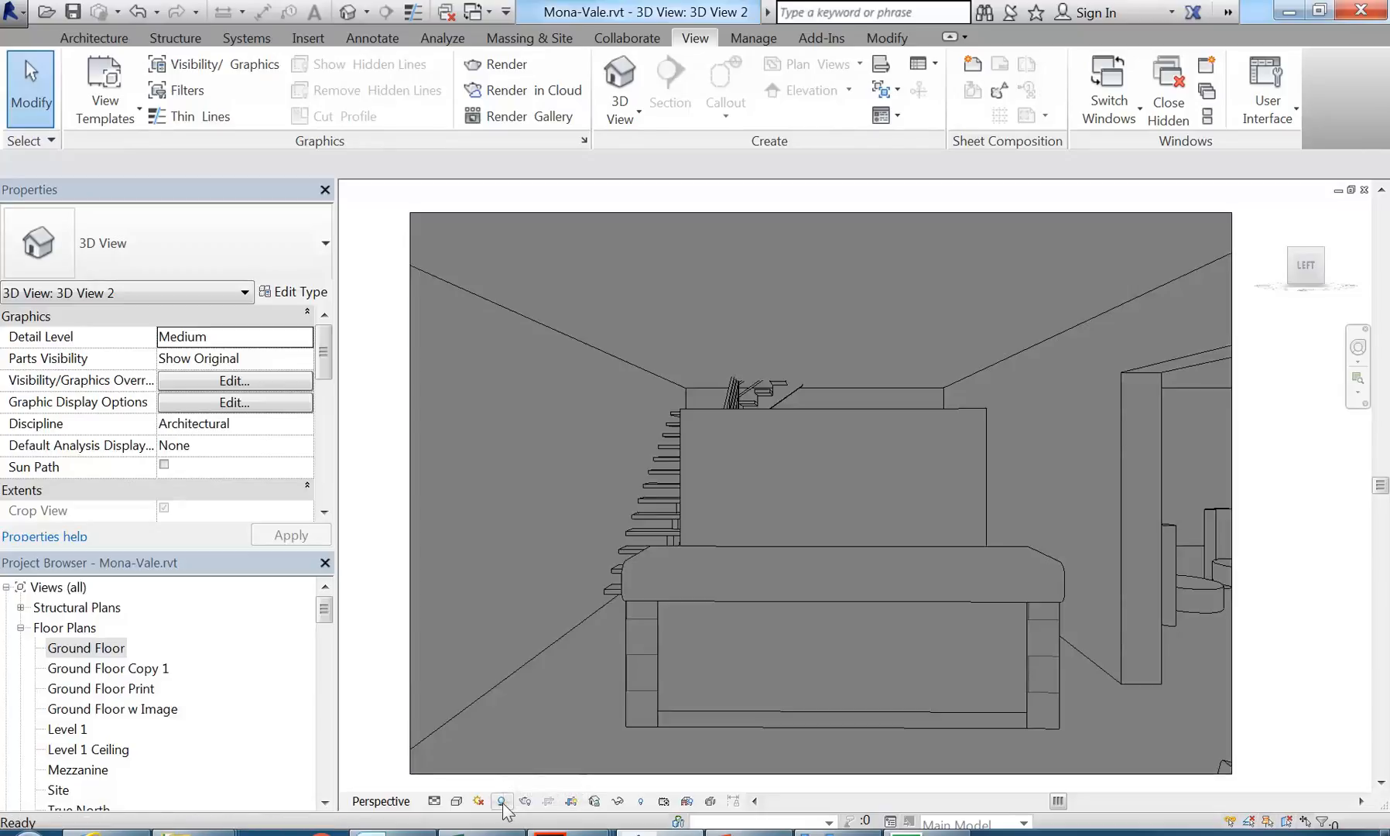
click(502, 801)
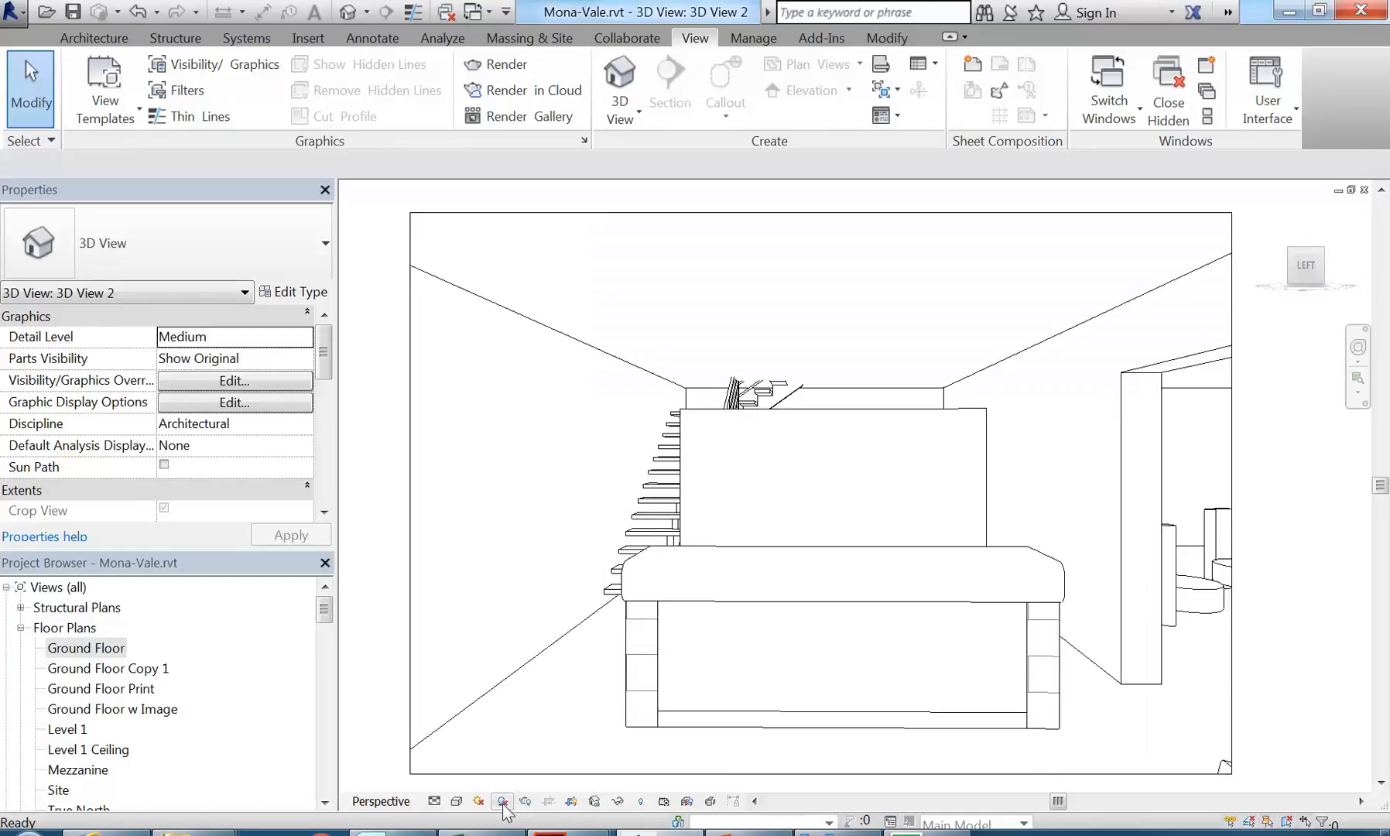
click(501, 801)
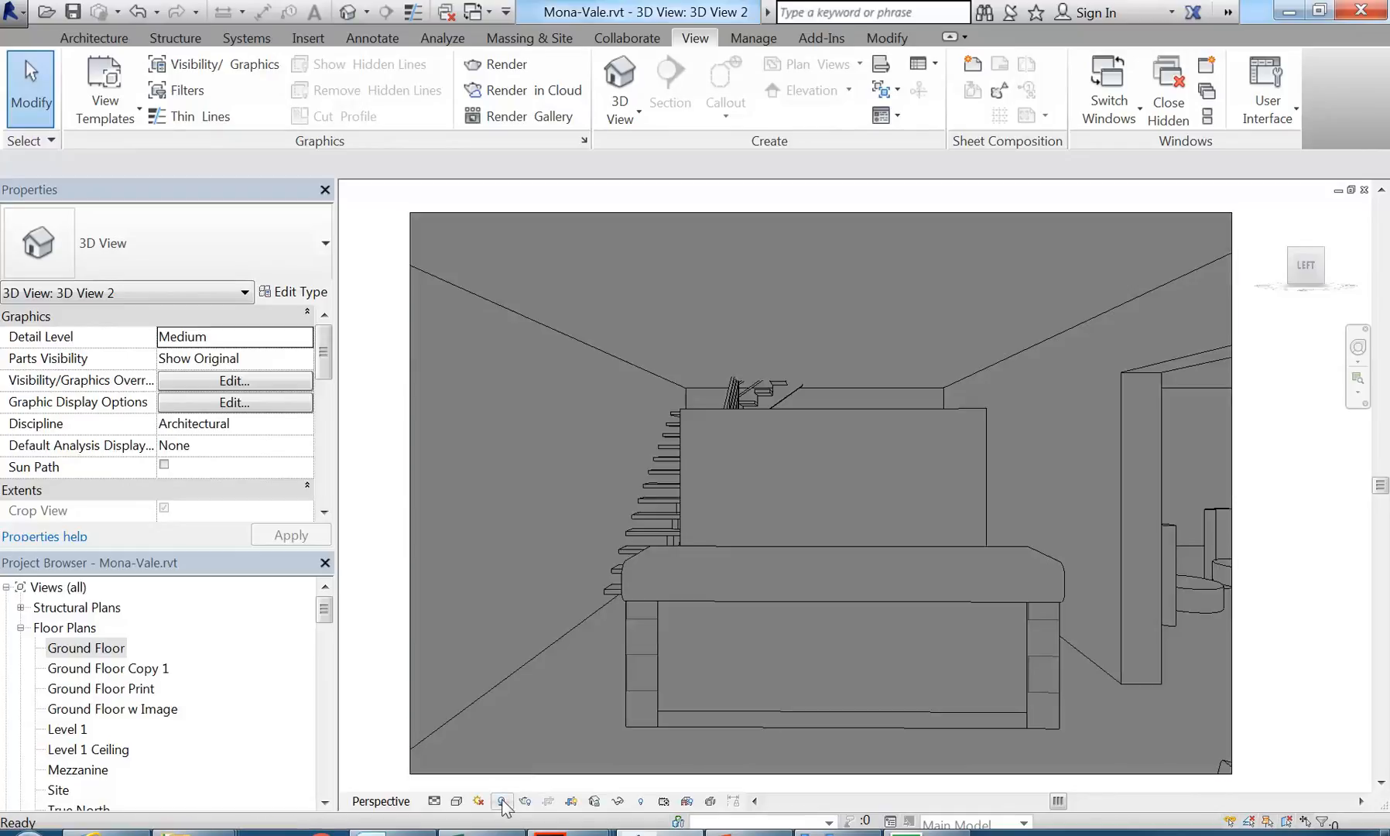
click(503, 802)
click(502, 802)
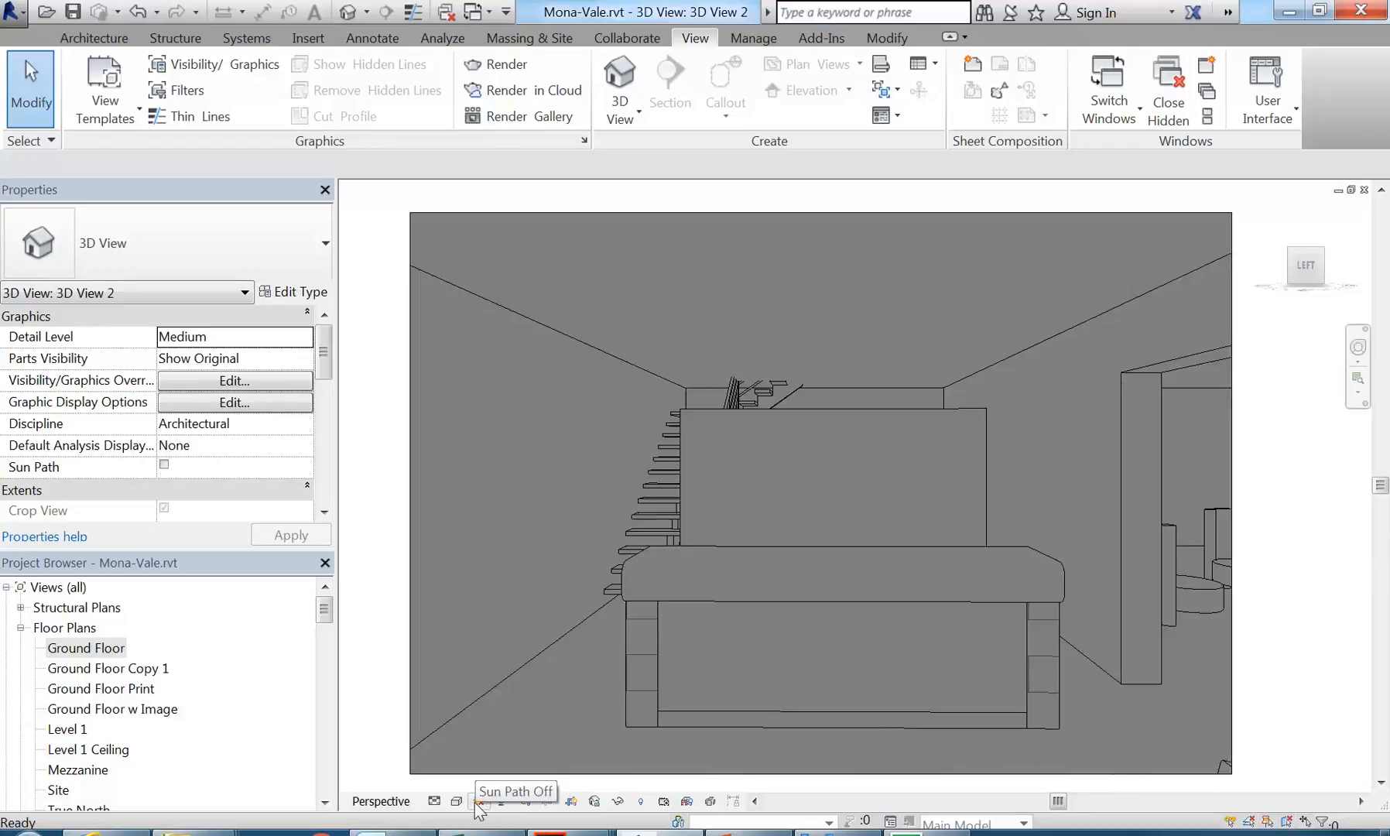
- Return to the Ground Floor plan and bring the whole building into view
double_click(85, 647)
scroll(654, 448, down, 3)
mouse_move(659, 450)
middle_down()
mouse_move(732, 480)
mouse_move(677, 537)
middle_up()
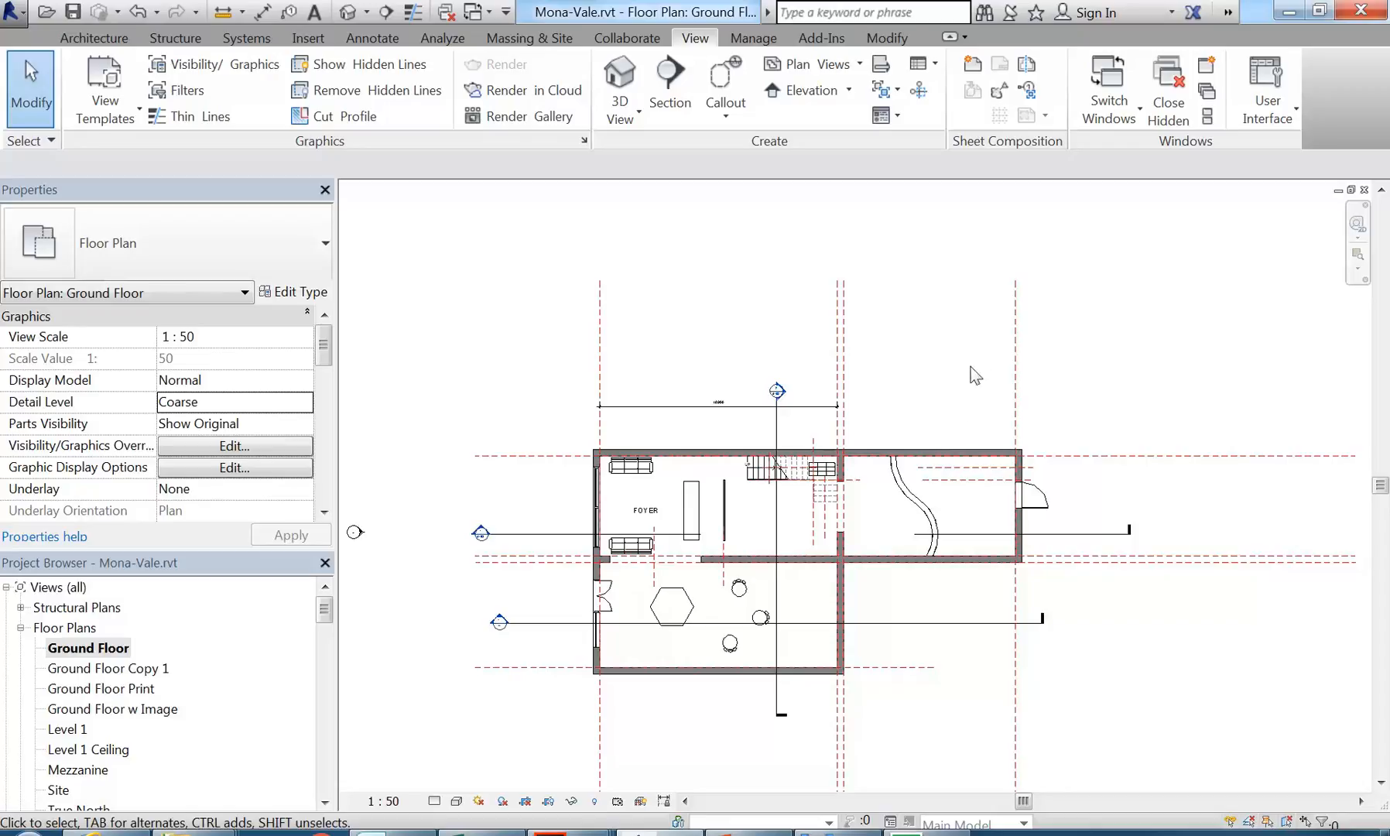
click(1015, 352)
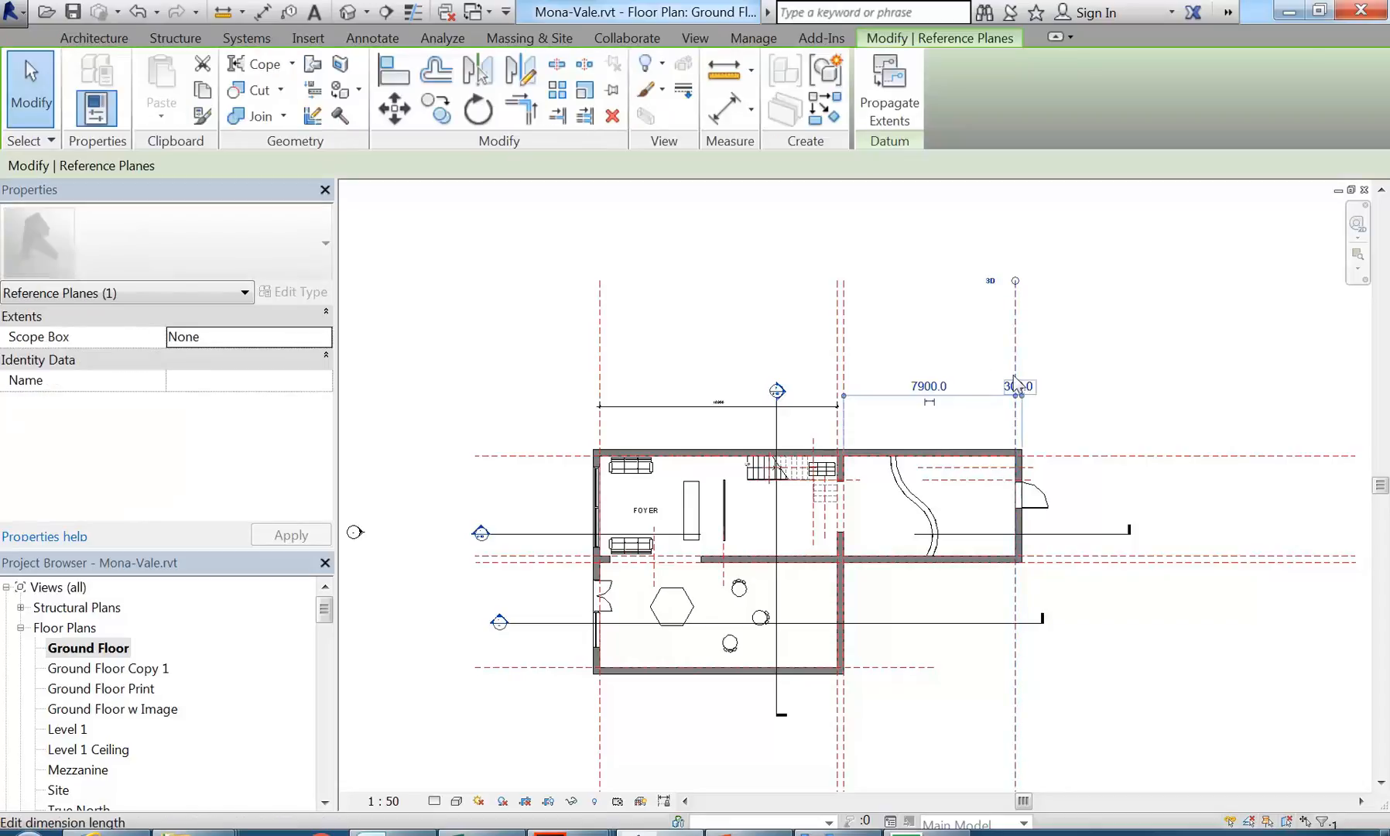
click(952, 352)
middle_drag(671, 323, 665, 359)
scroll(658, 311, down, 1)
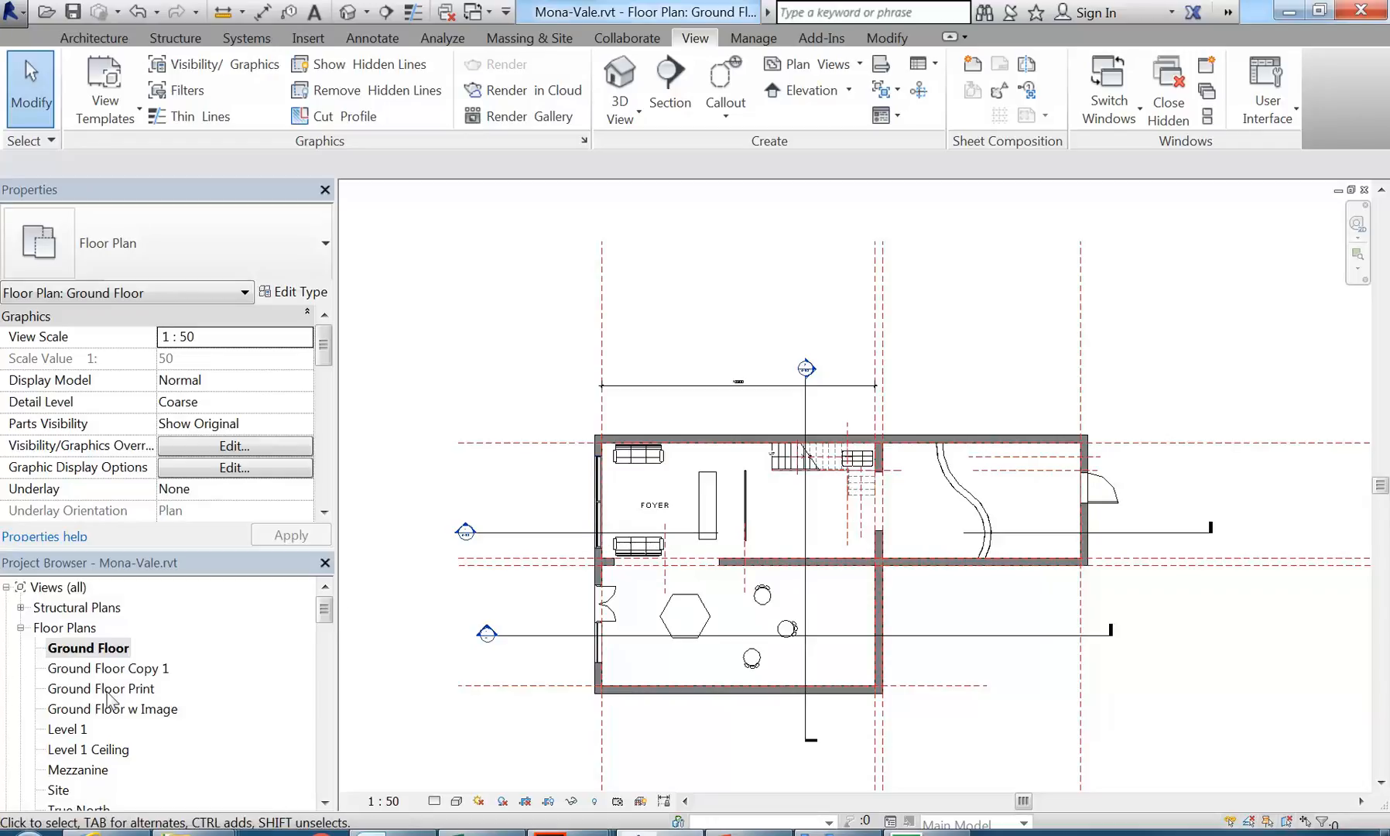
- Compare the two camera views, 3D View 1 and 3D View 2, ending in 3D View 2
drag(325, 609, 323, 651)
click(76, 727)
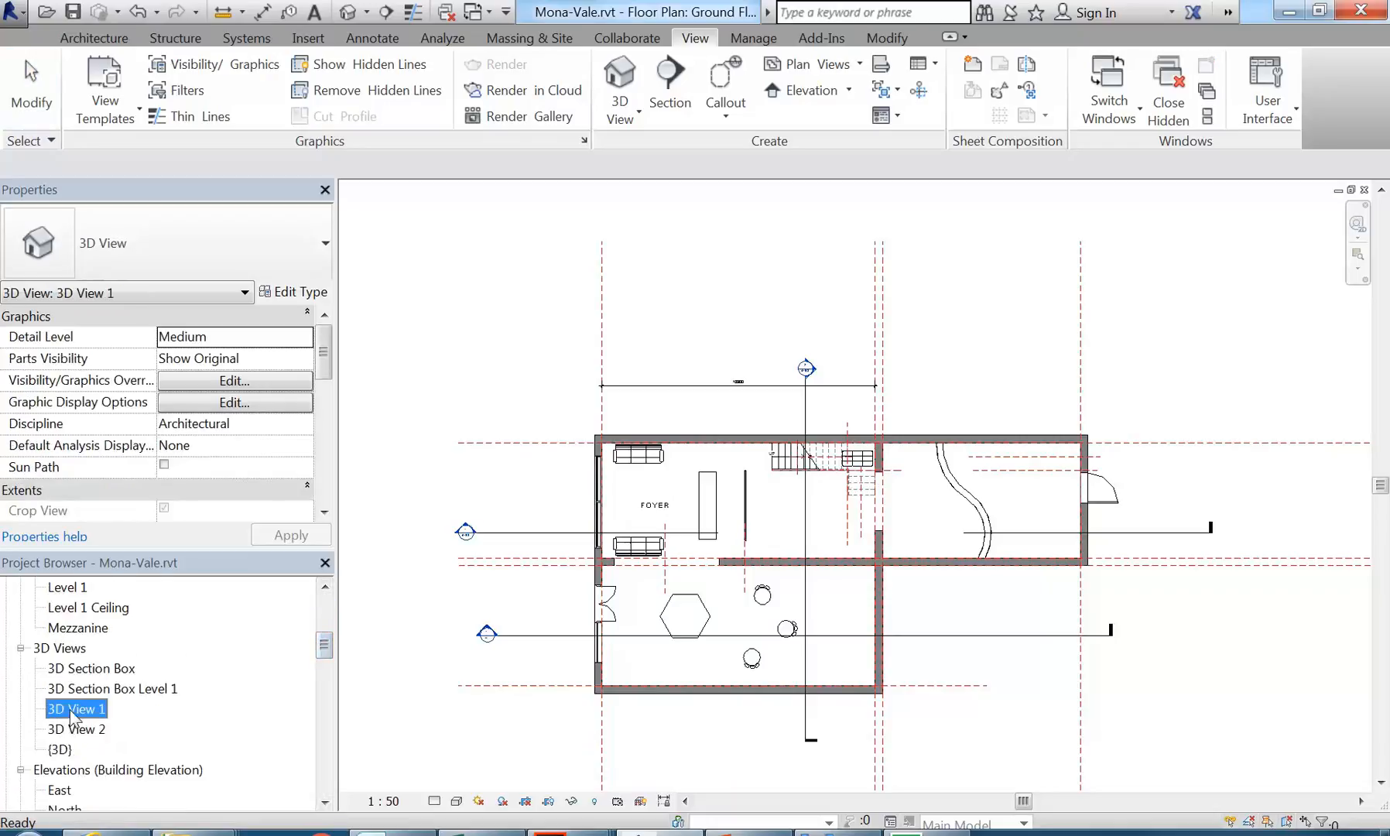
click(75, 710)
double_click(77, 711)
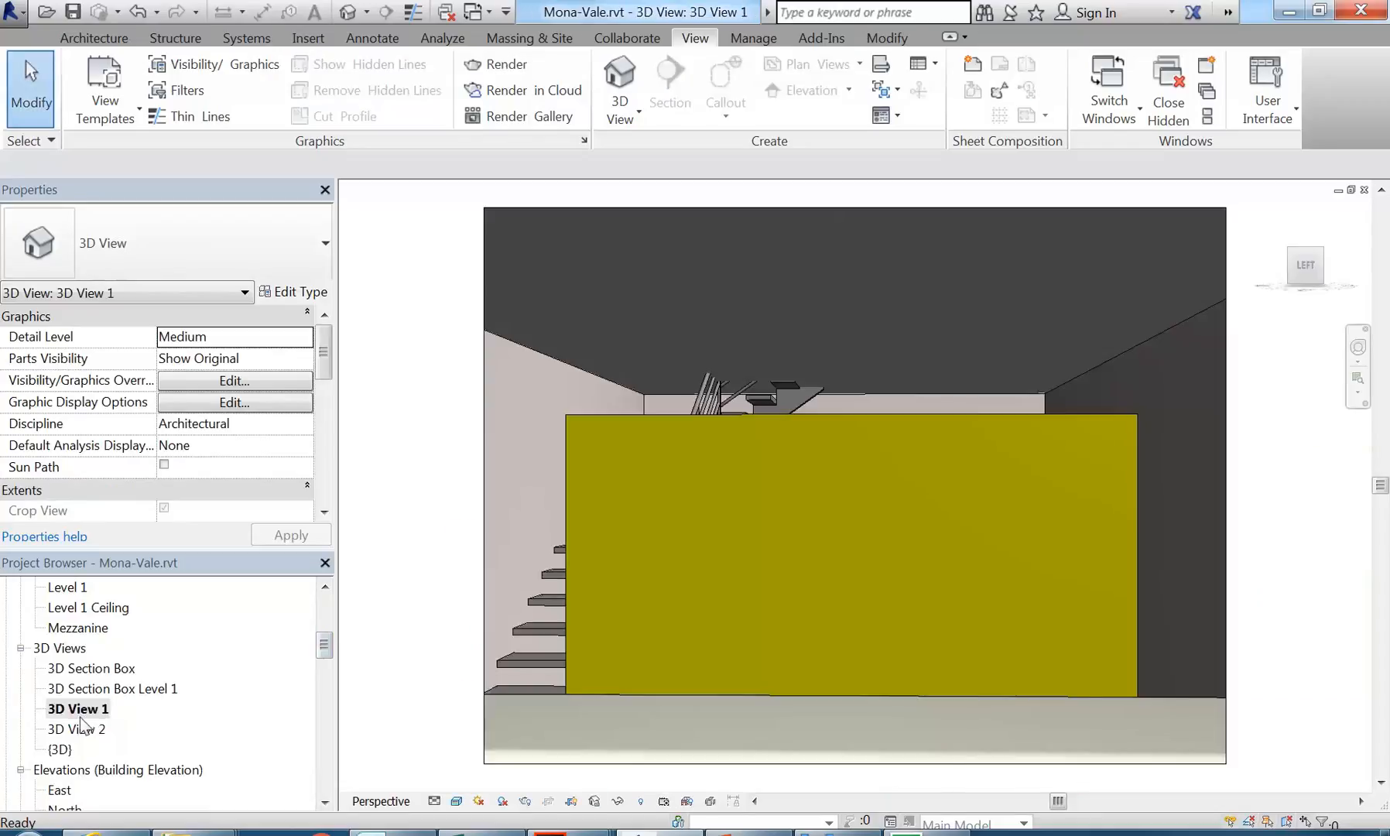
double_click(78, 728)
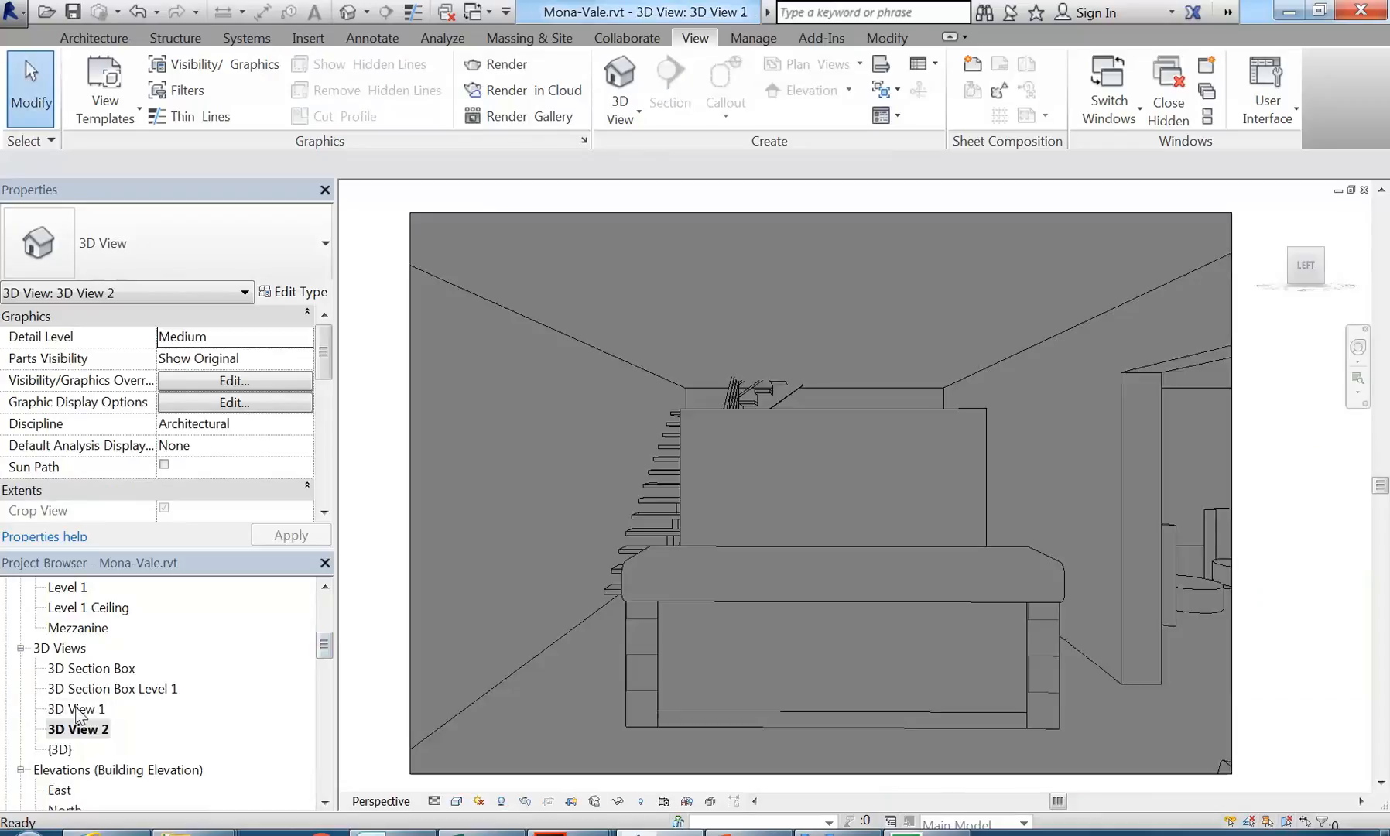
double_click(80, 711)
double_click(79, 729)
click(81, 709)
click(79, 730)
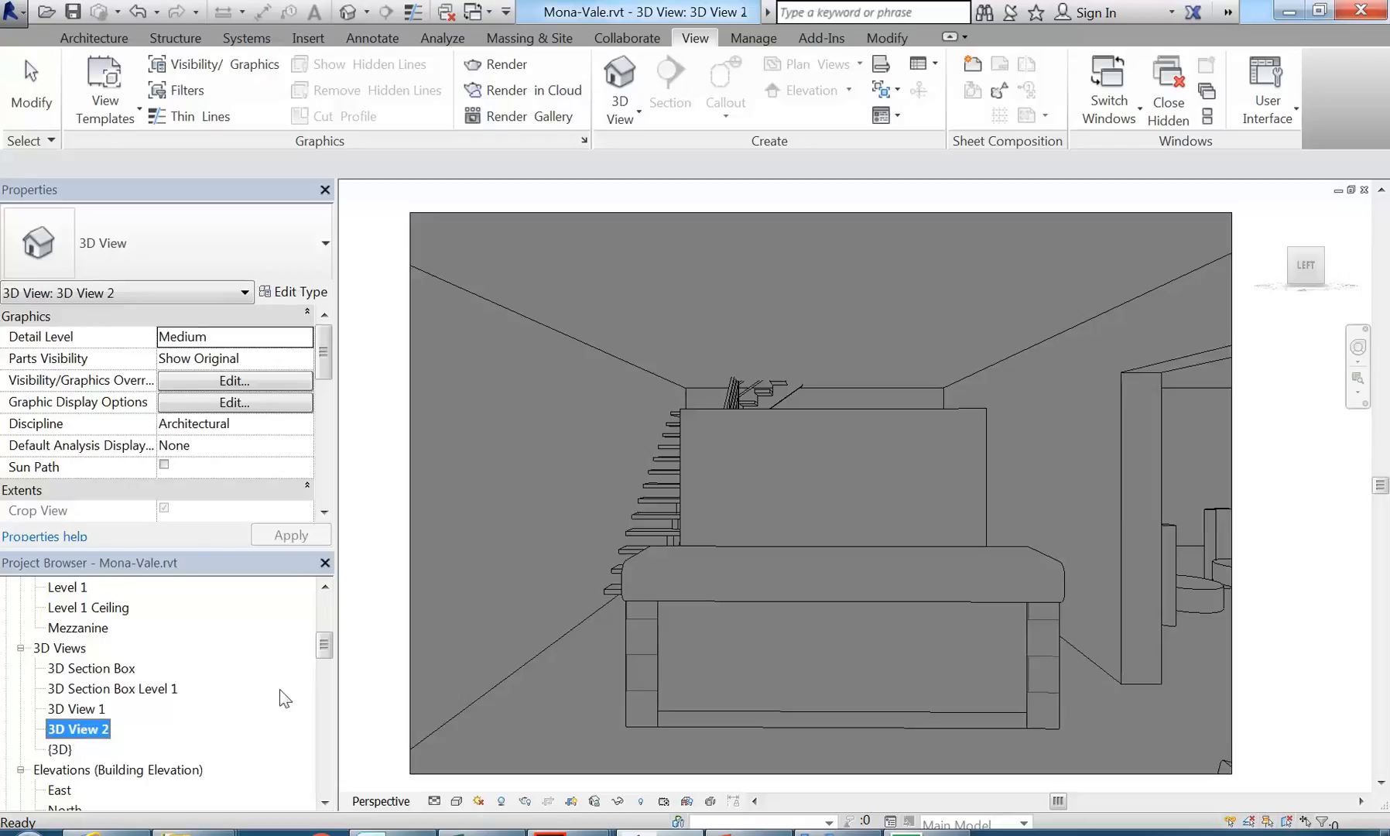
- Rename the camera view 3D View 2 as Interior Reception 1
right_click(83, 734)
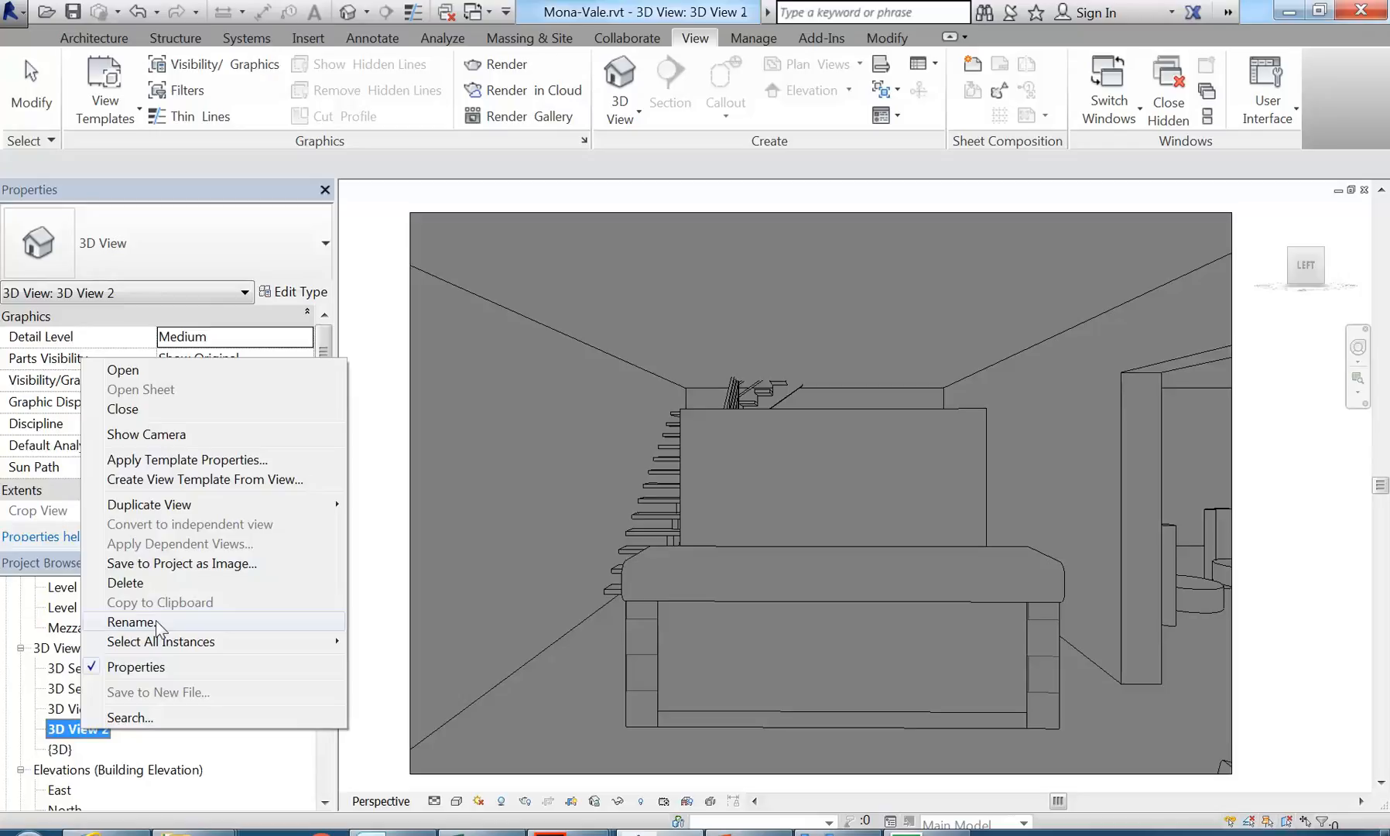
click(132, 621)
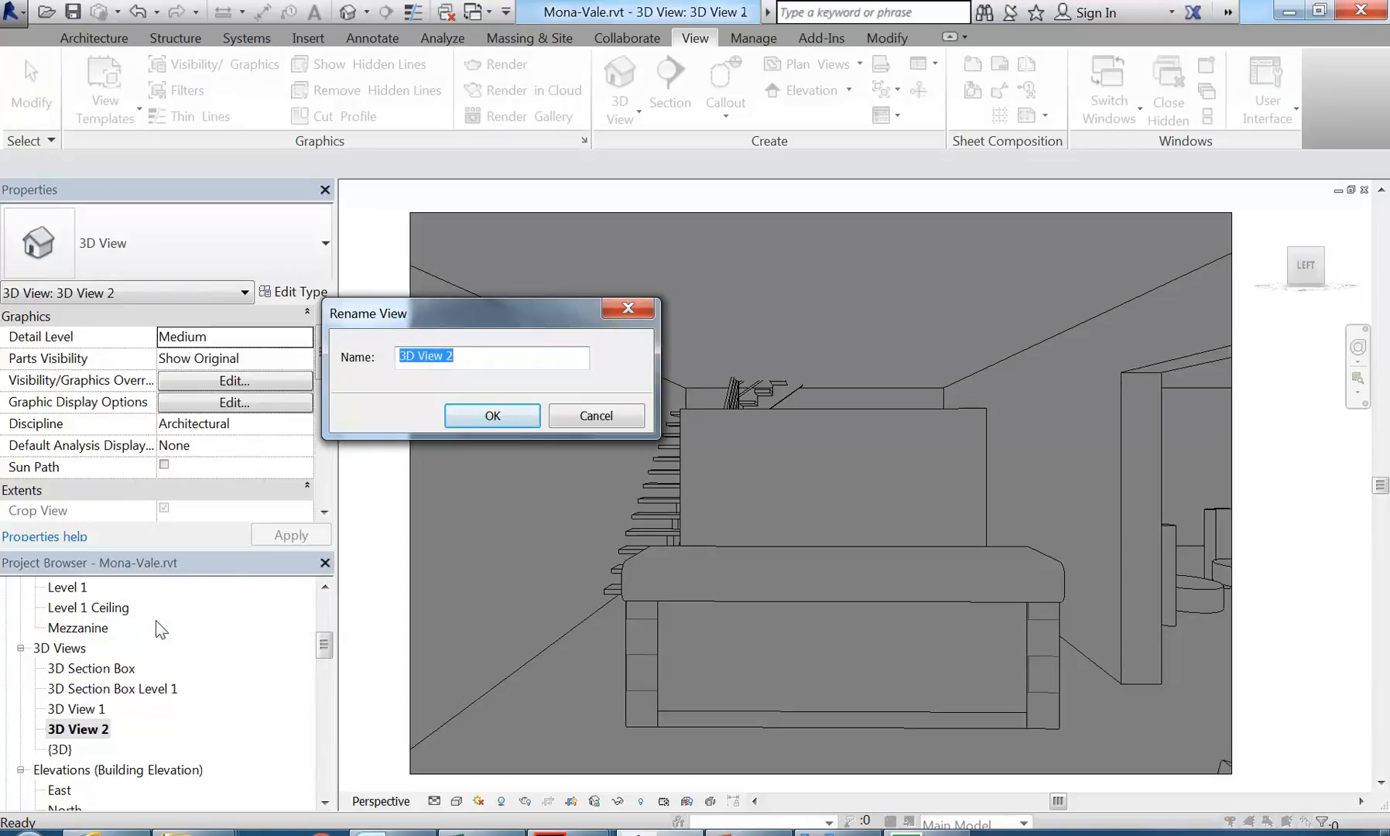
text(Interior Reception 1)
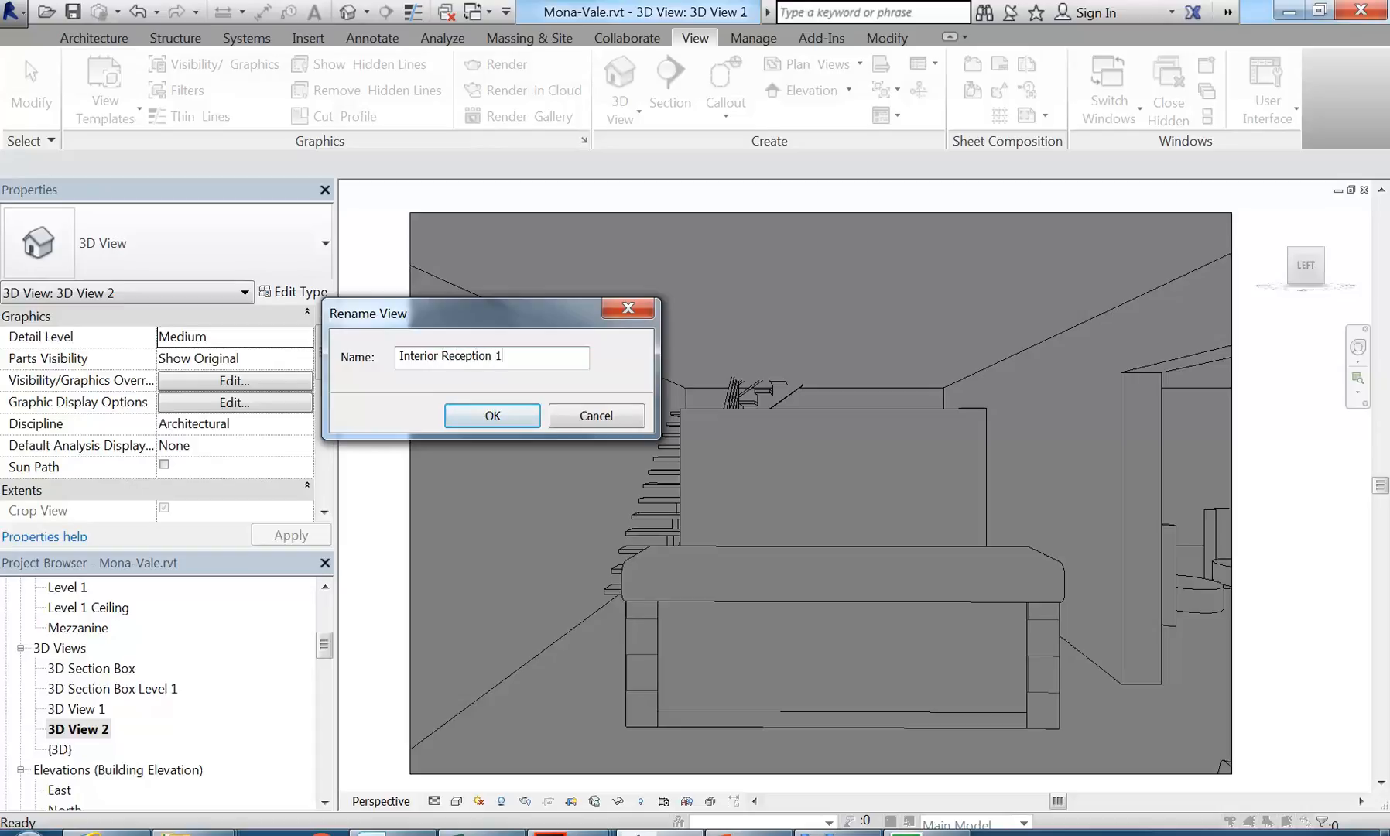
key(Return)
click(537, 477)
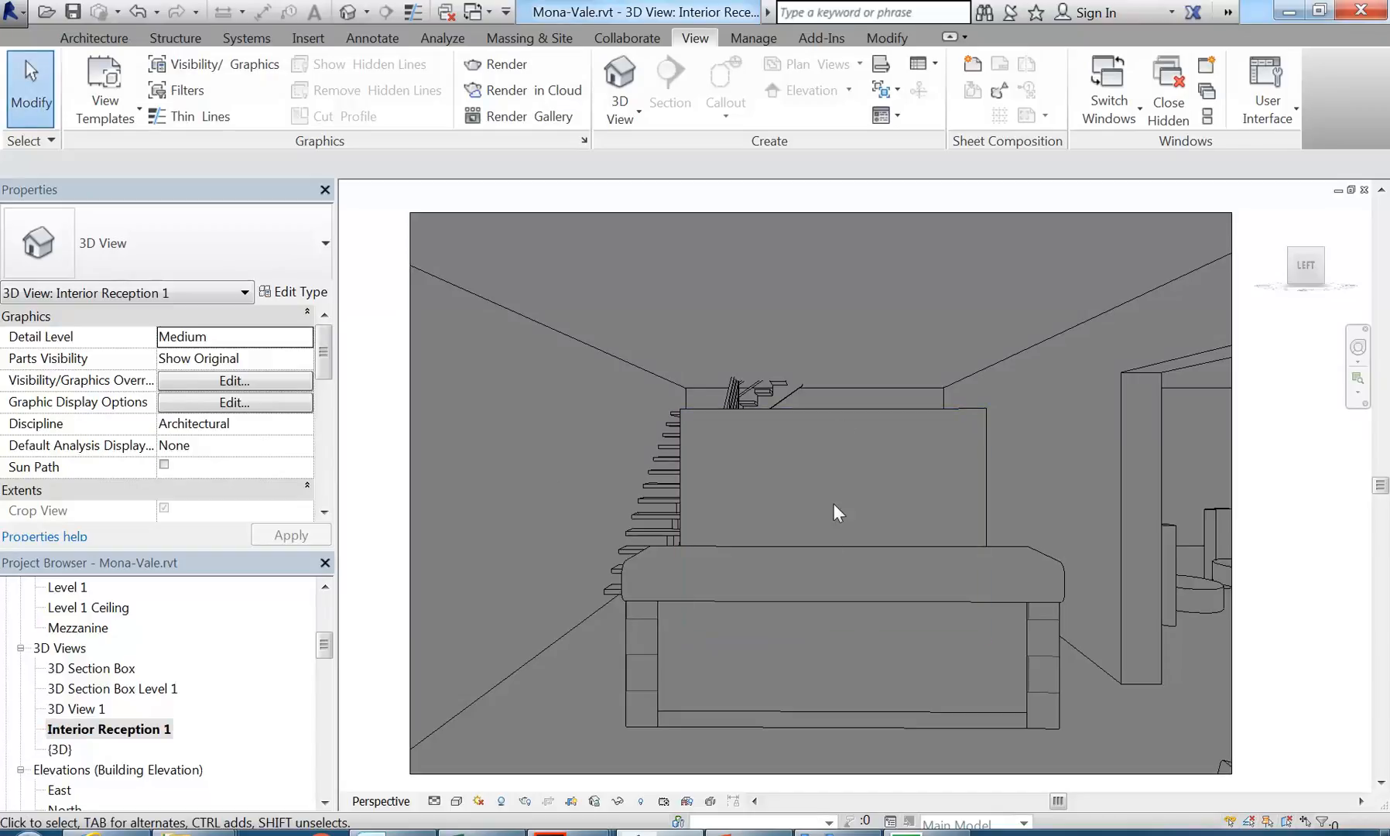
- Open the camera view's sun settings and apply a Still solar study
click(501, 802)
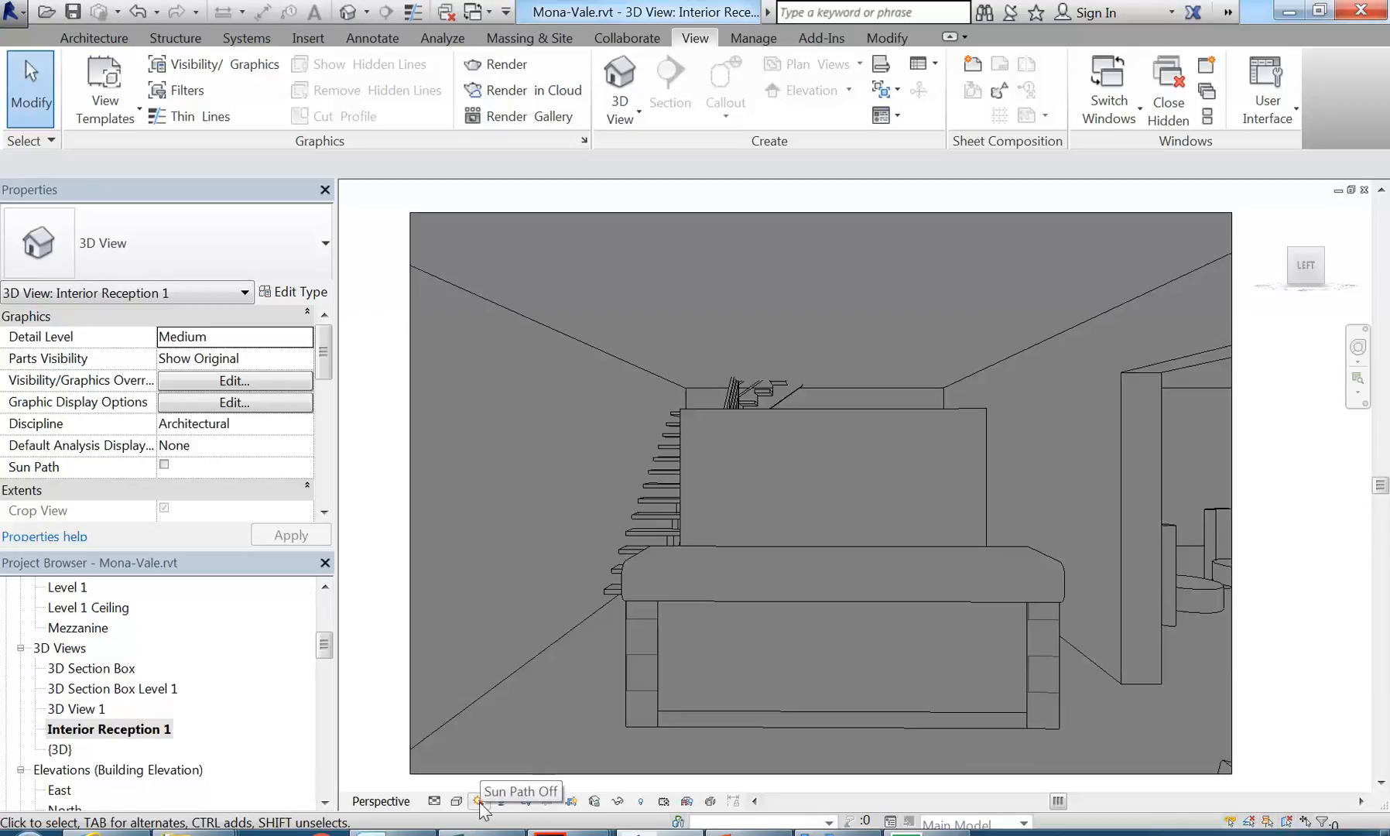
click(479, 802)
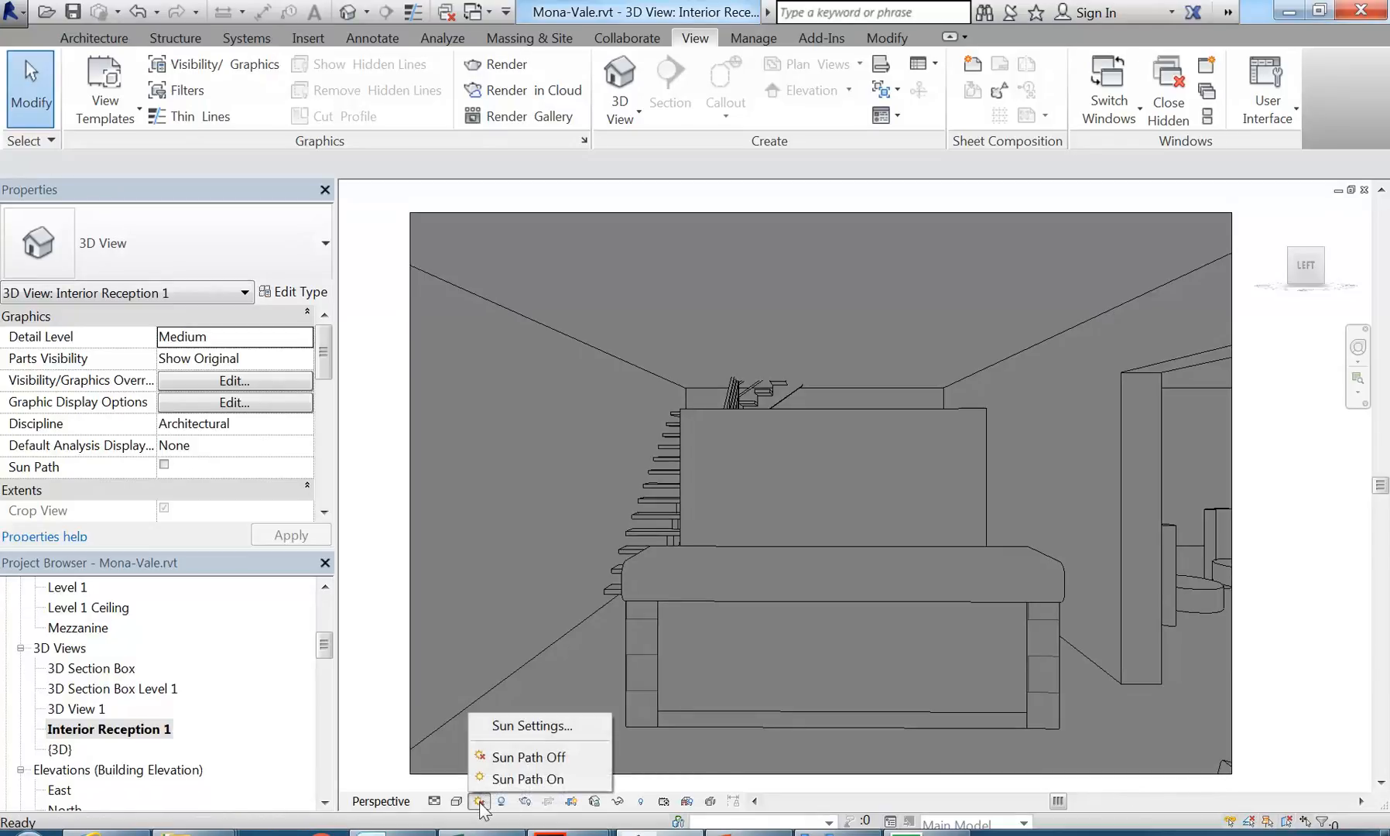
click(479, 801)
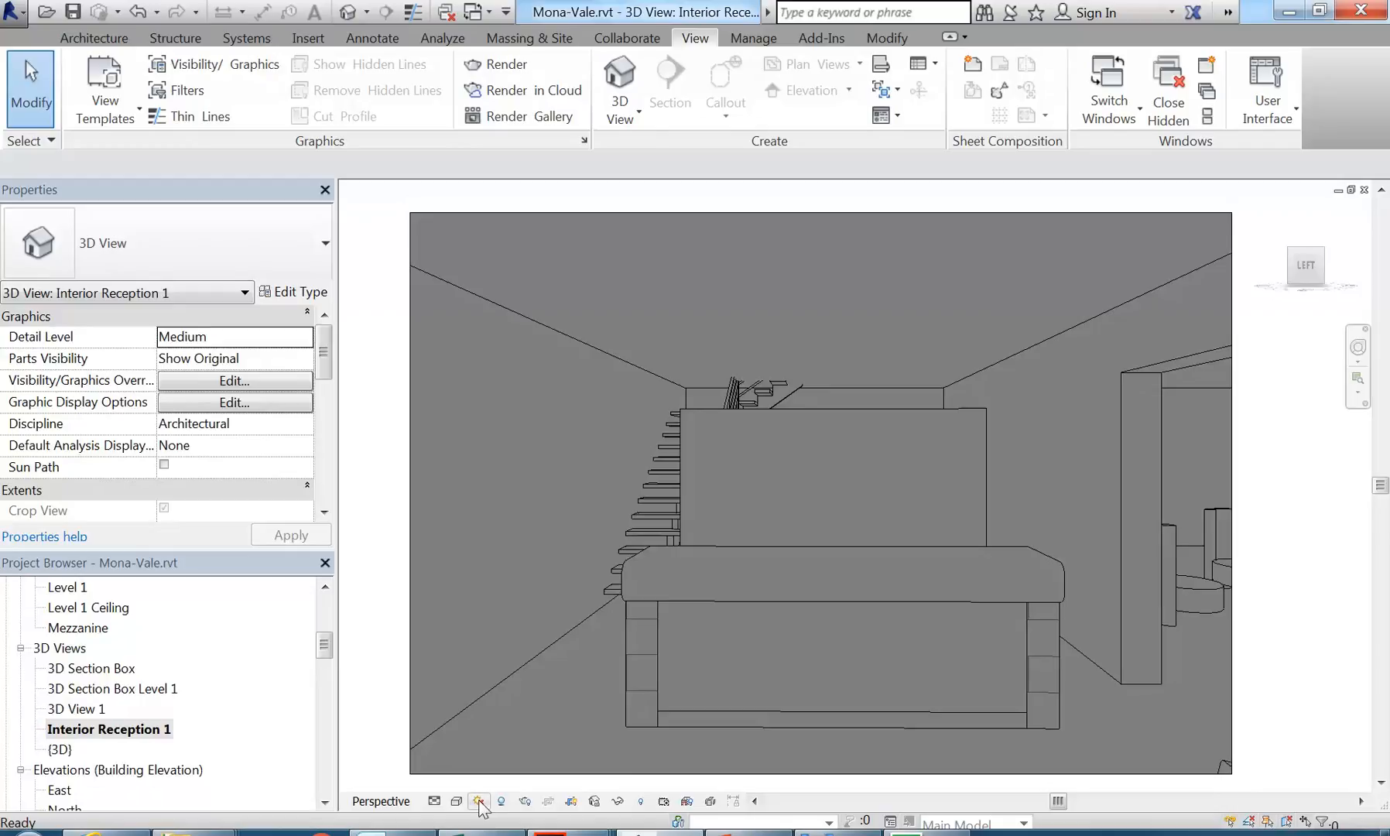
click(479, 802)
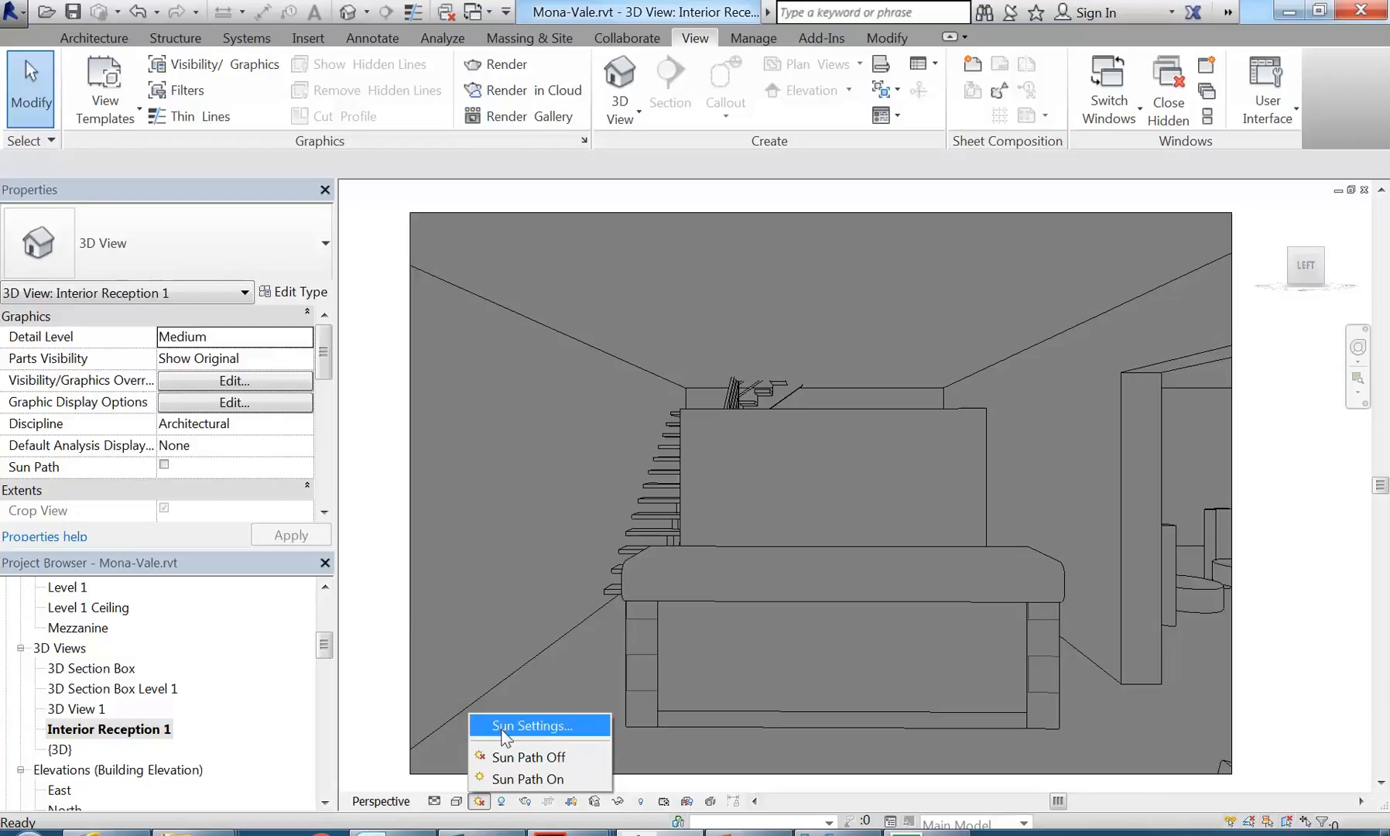
click(480, 800)
click(480, 800)
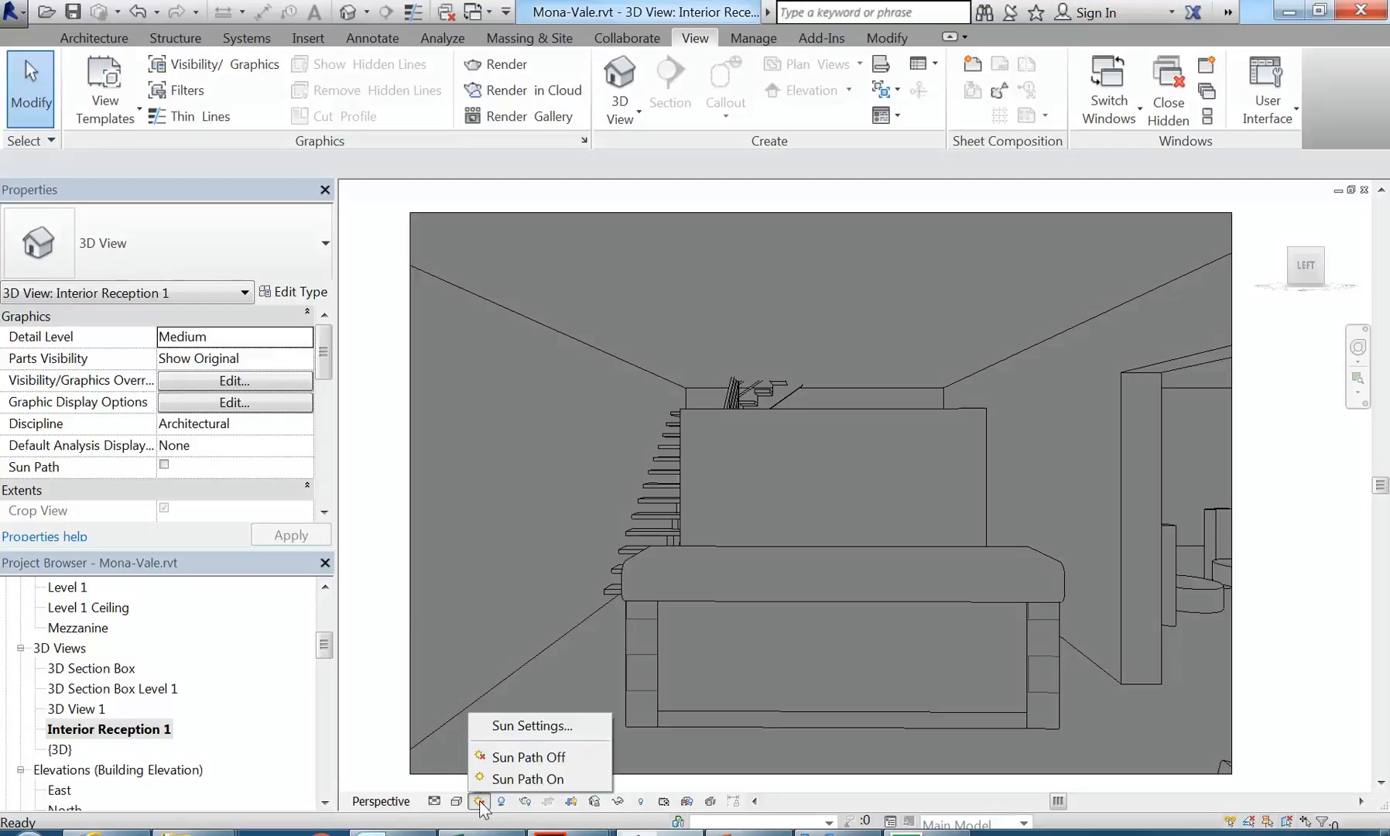
click(505, 727)
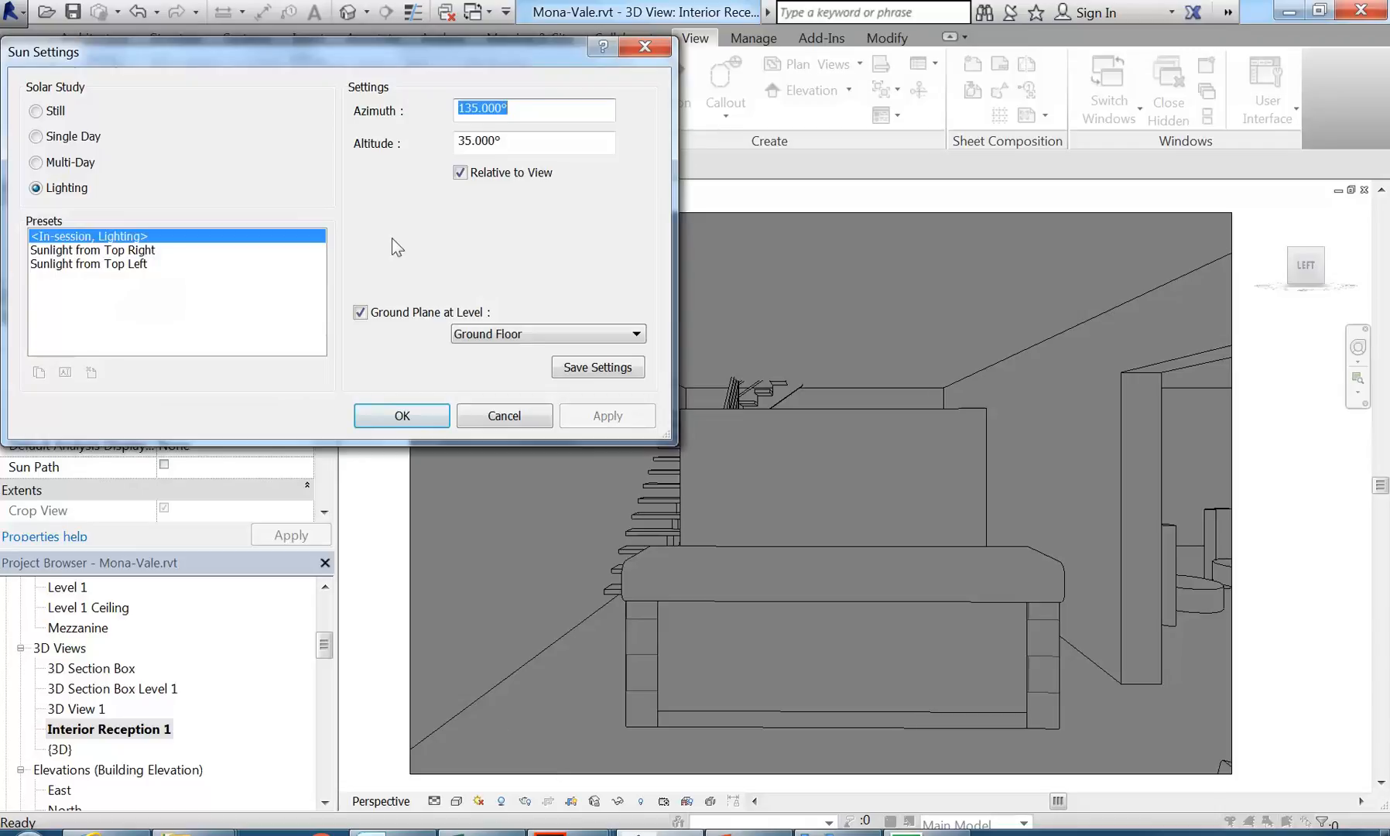
drag(286, 51, 367, 37)
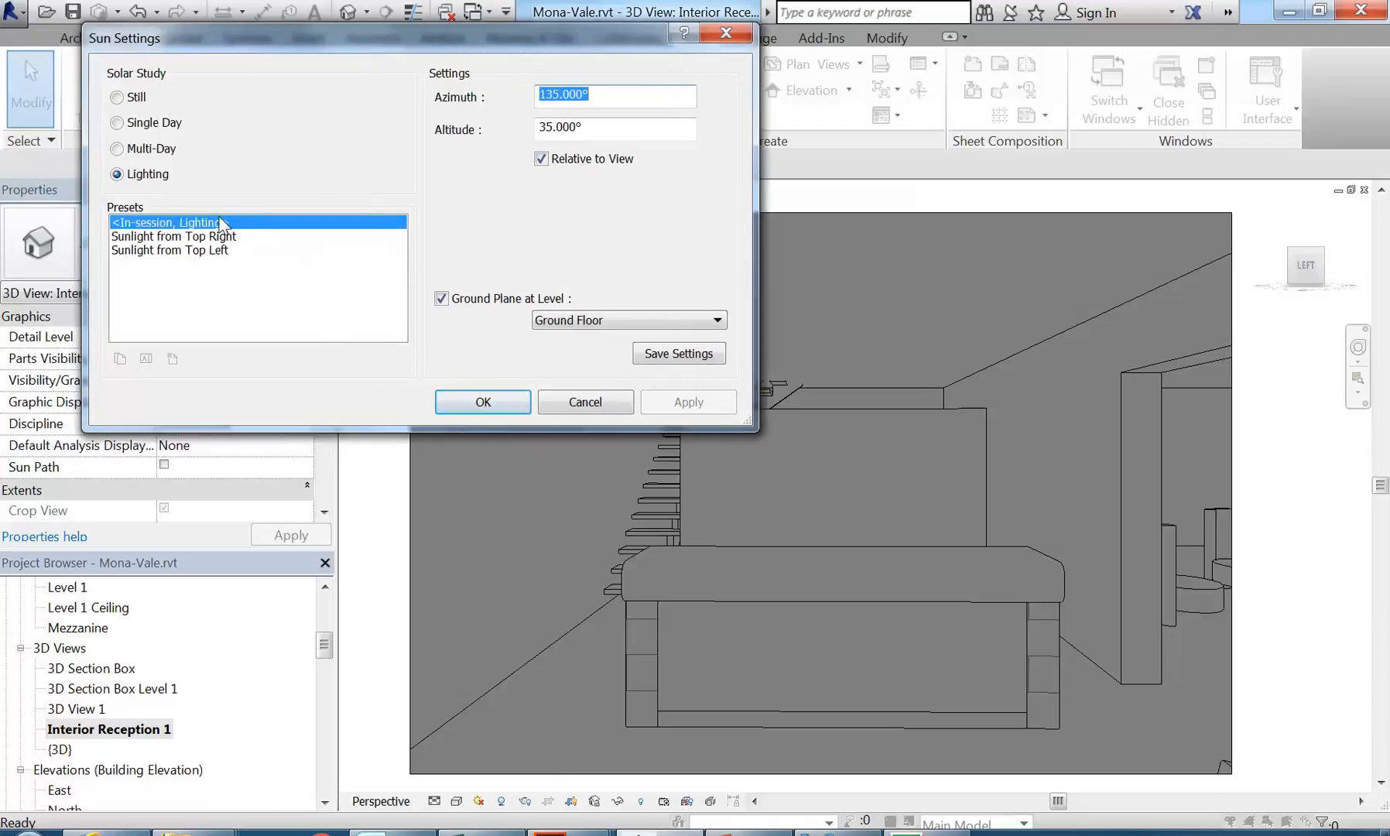
click(117, 98)
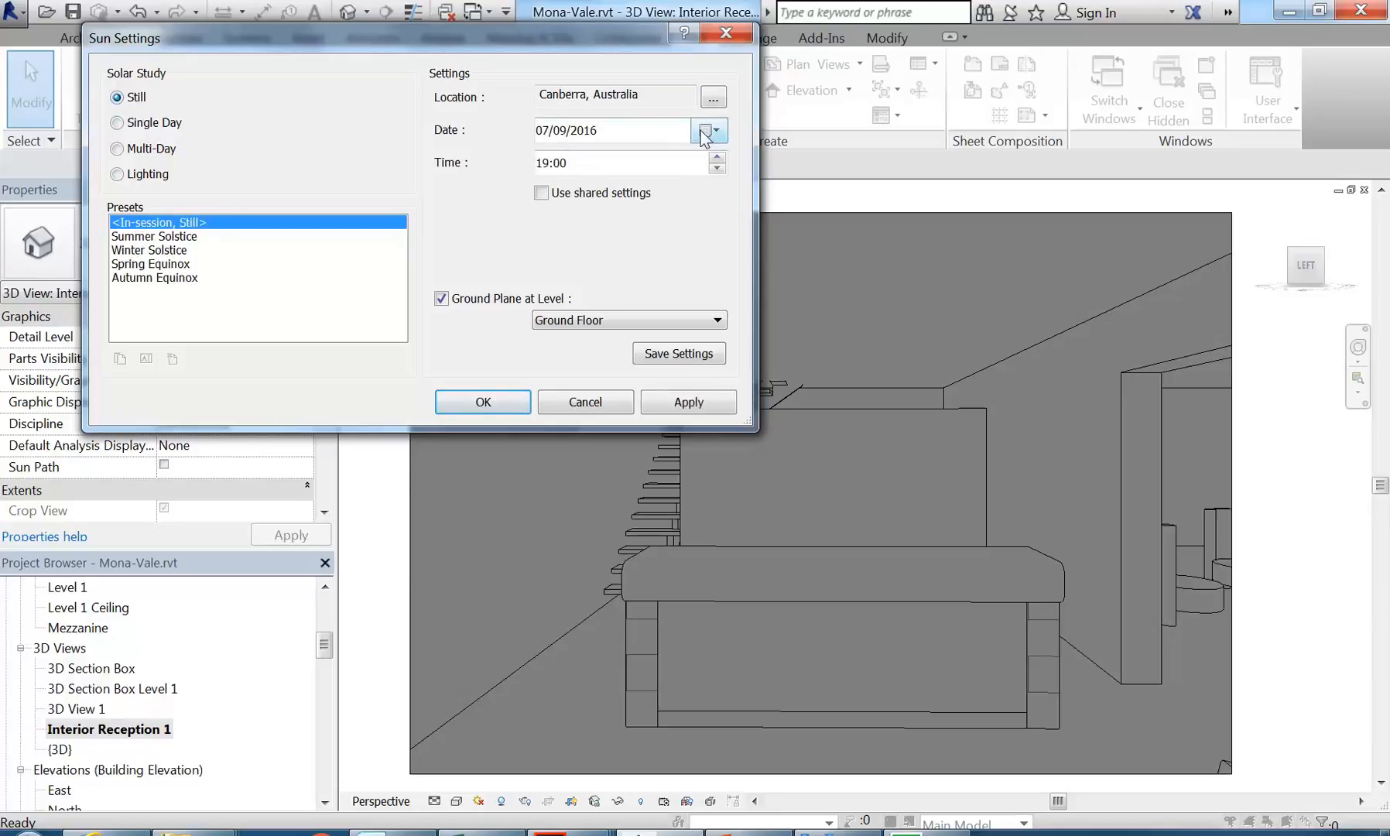
click(684, 403)
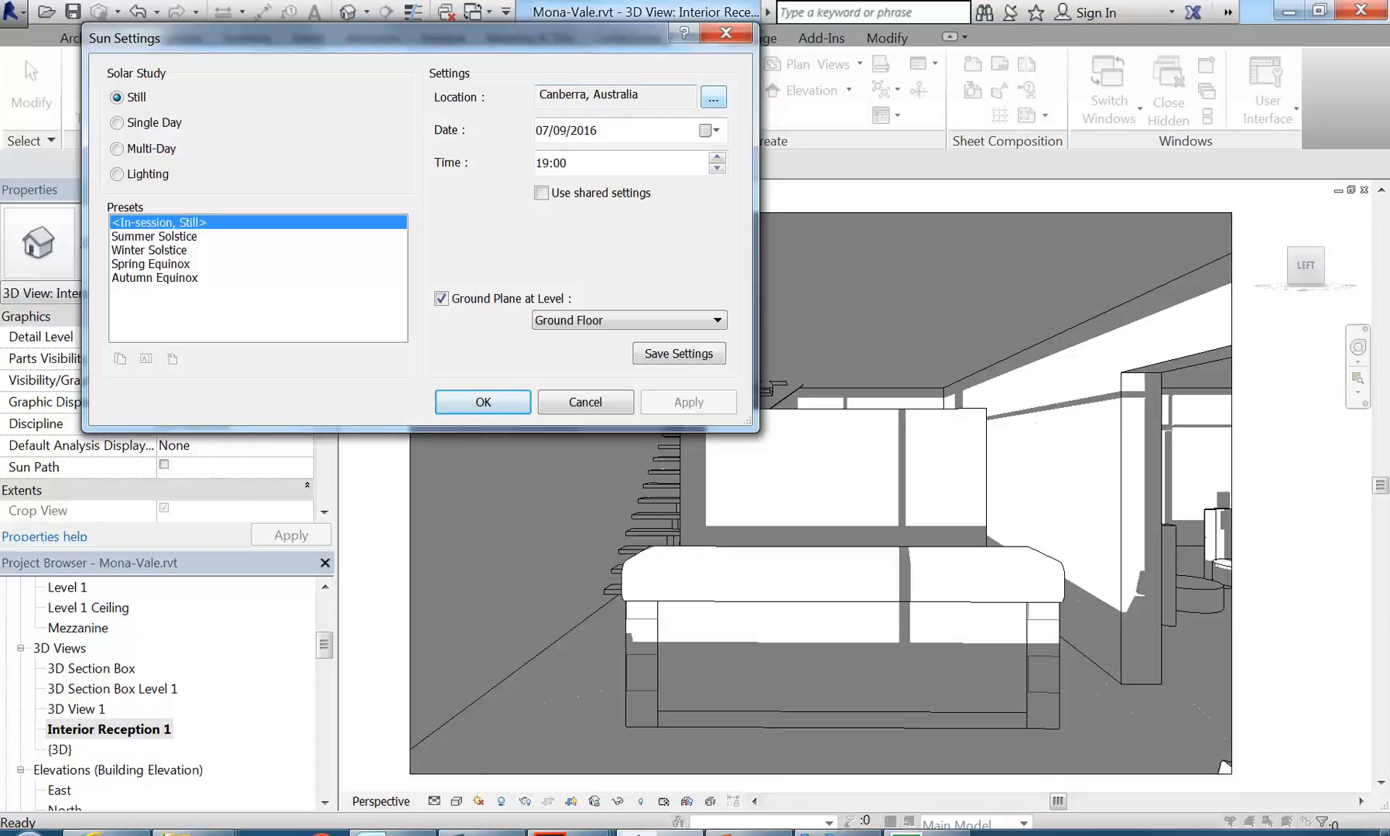
- Open the project location settings and examine the map from Canberra along the coast to Sydney
click(713, 97)
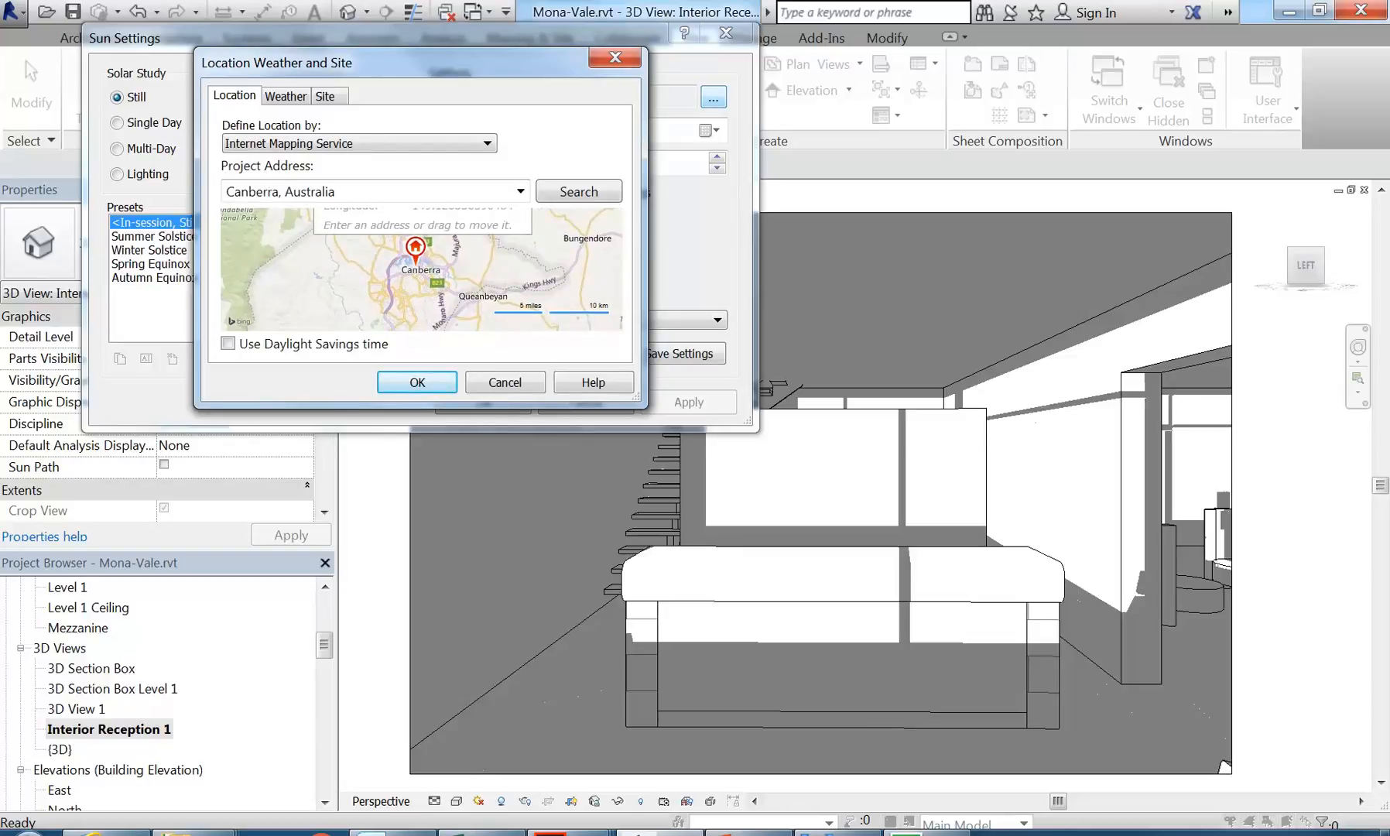
drag(544, 252, 384, 308)
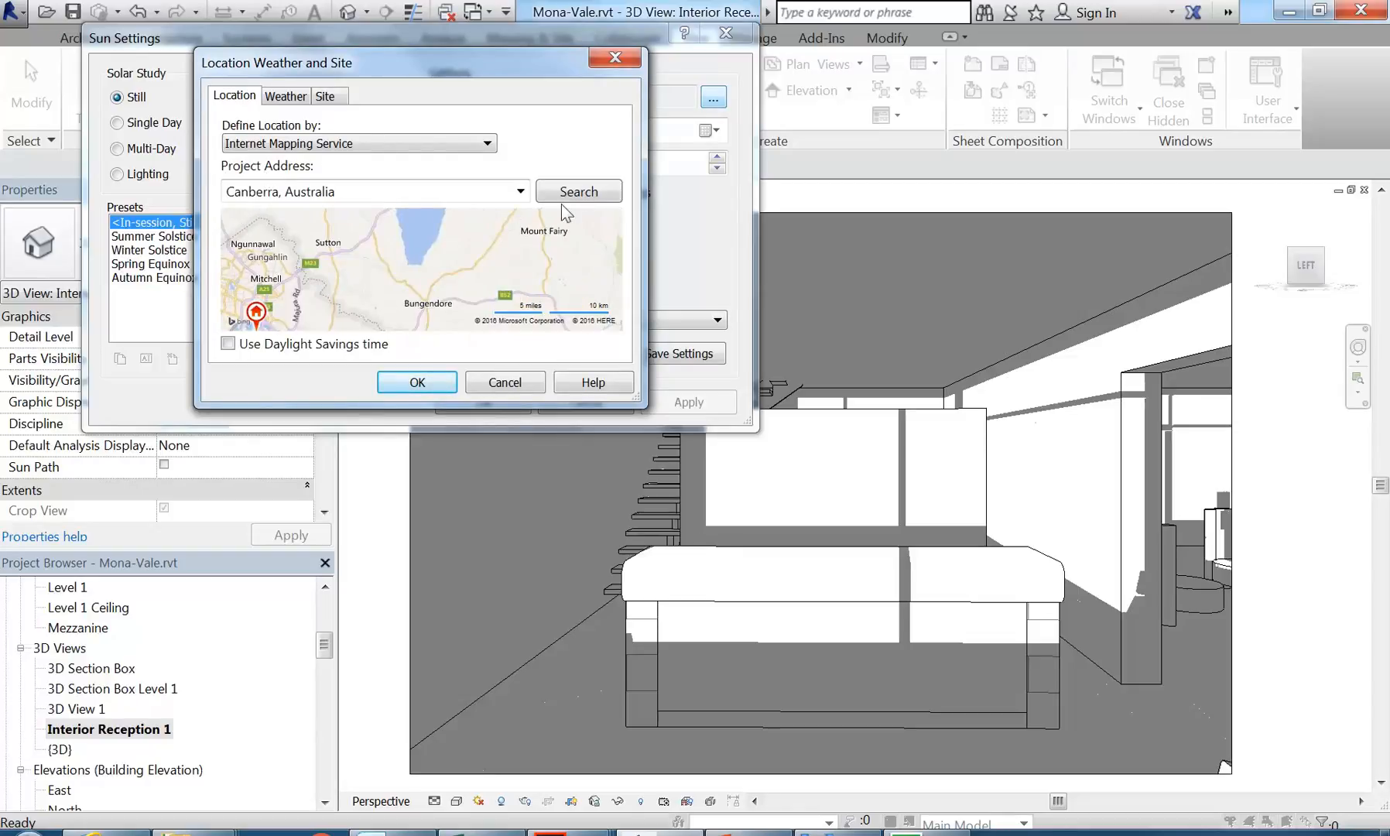
drag(533, 240, 348, 267)
drag(466, 257, 372, 322)
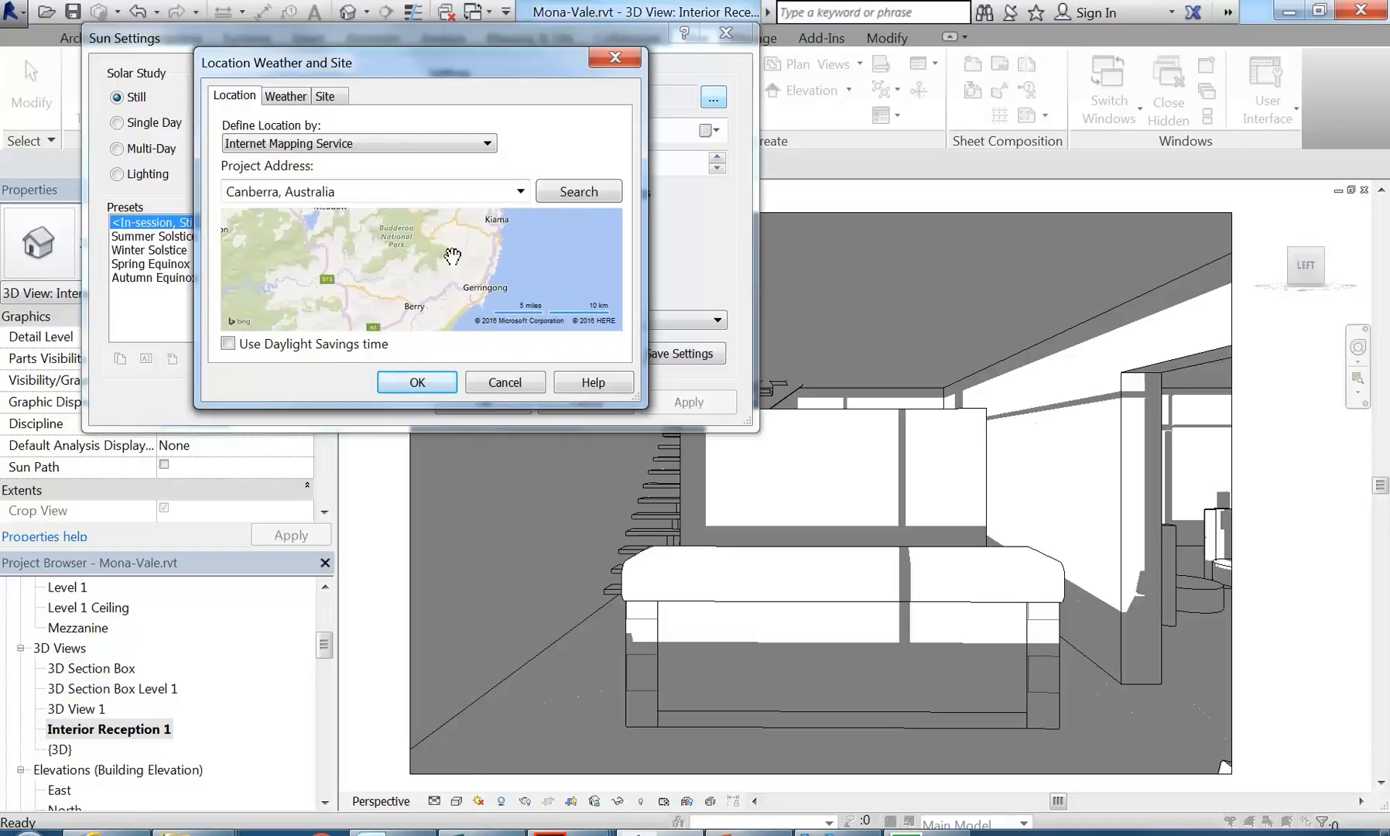
drag(436, 254, 414, 305)
drag(444, 230, 458, 271)
drag(496, 226, 462, 261)
scroll(480, 264, up, 1)
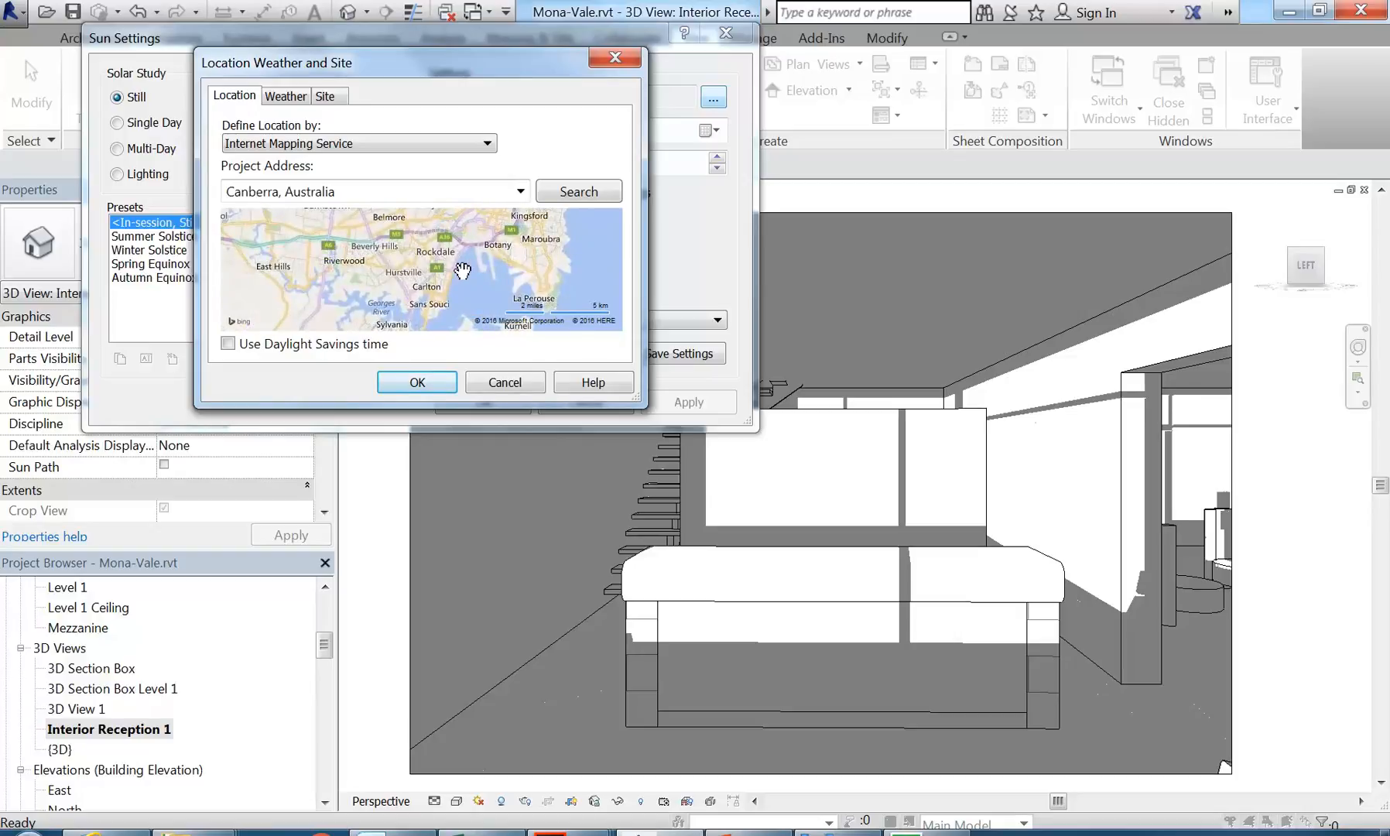
scroll(461, 270, down, 1)
scroll(462, 275, up, 1)
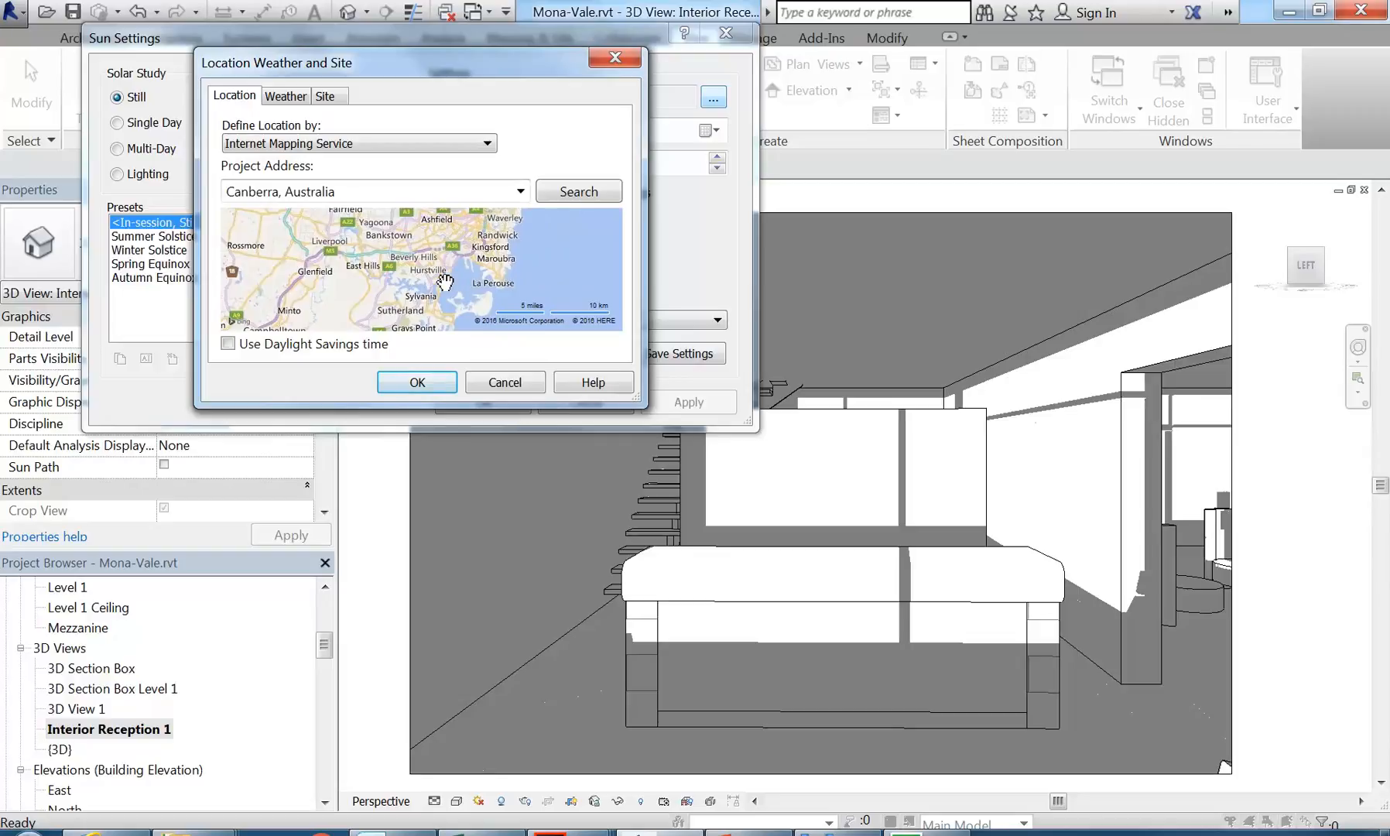
- Define the project location from the Default City List as Sydney, Australia
click(378, 145)
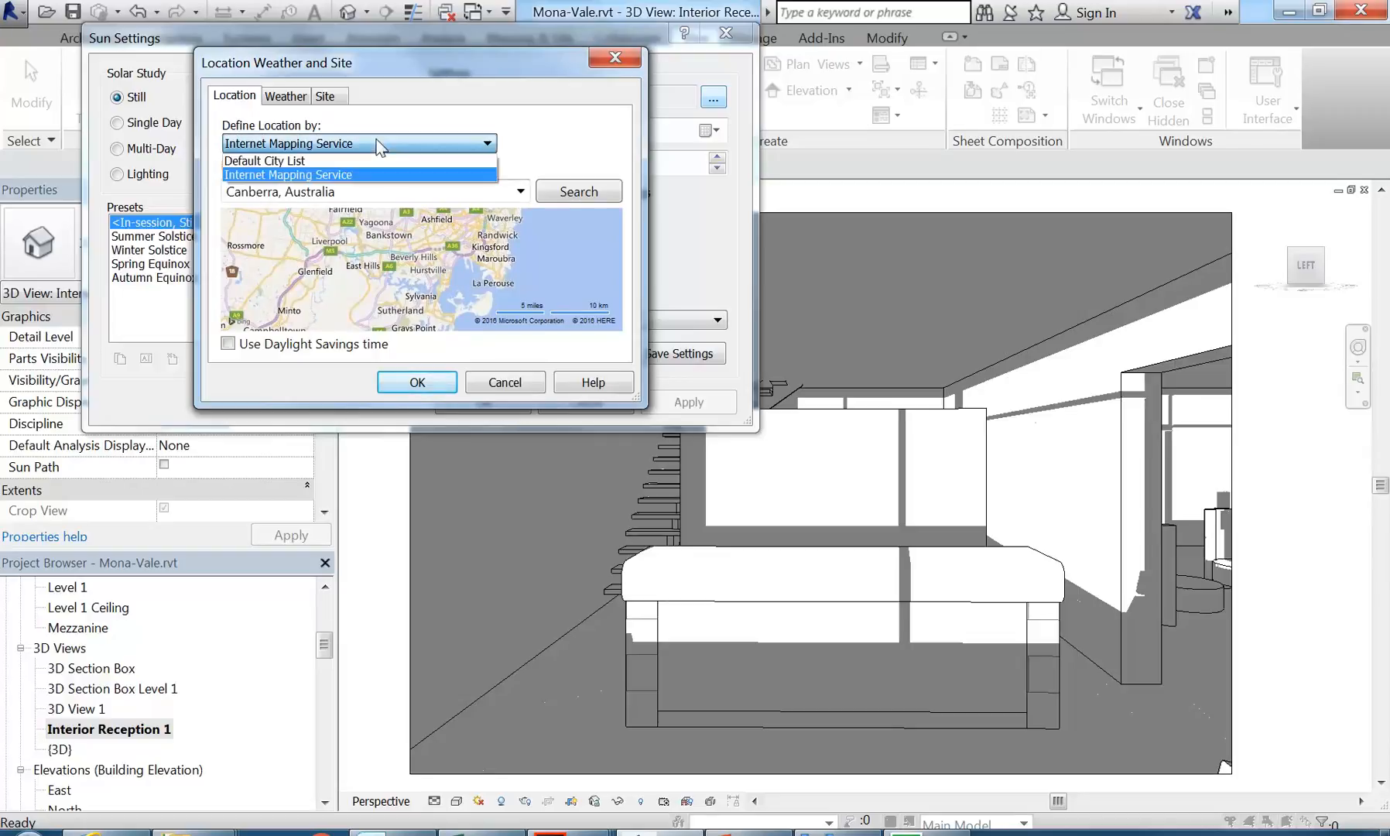
click(299, 161)
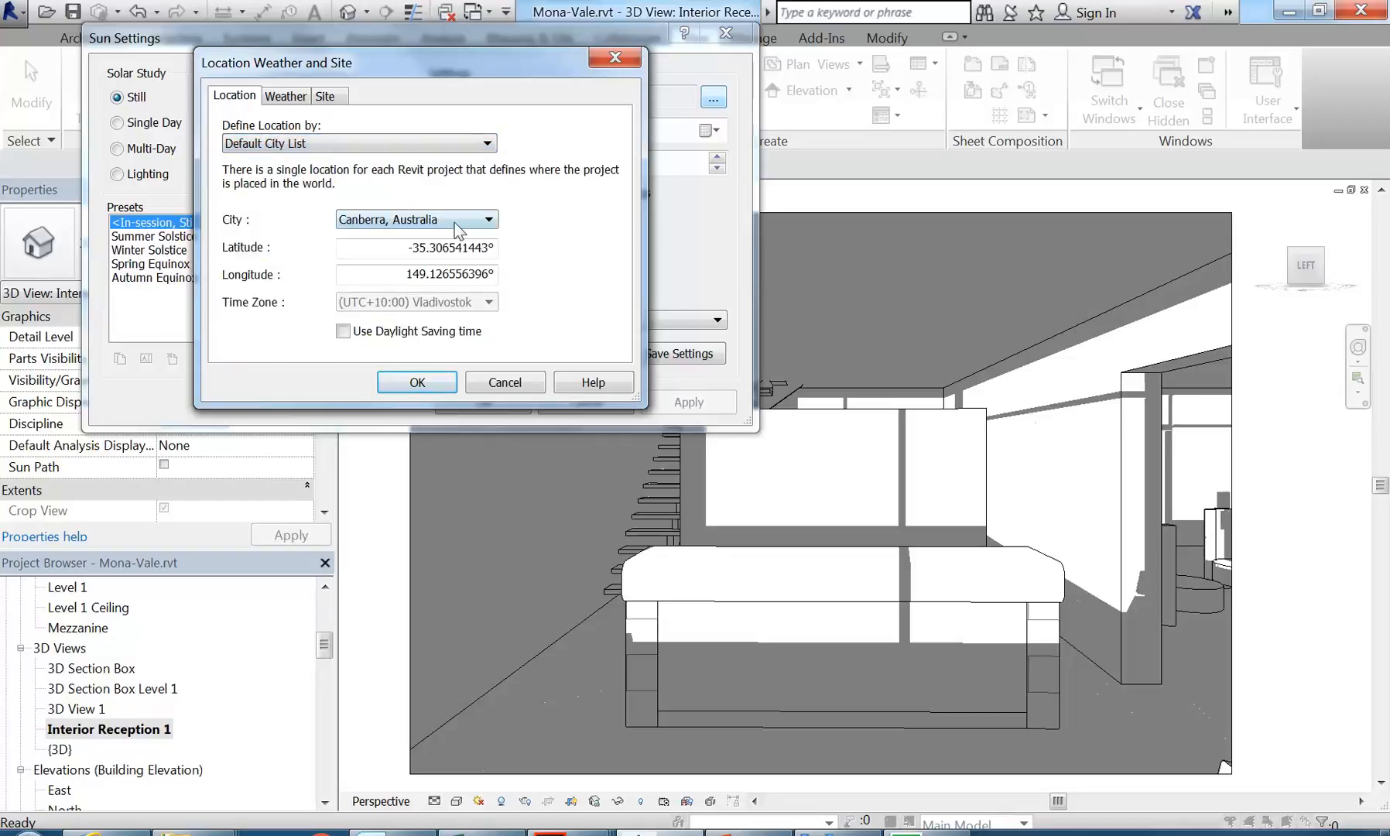
click(453, 221)
drag(539, 306, 542, 569)
scroll(380, 451, down, 5)
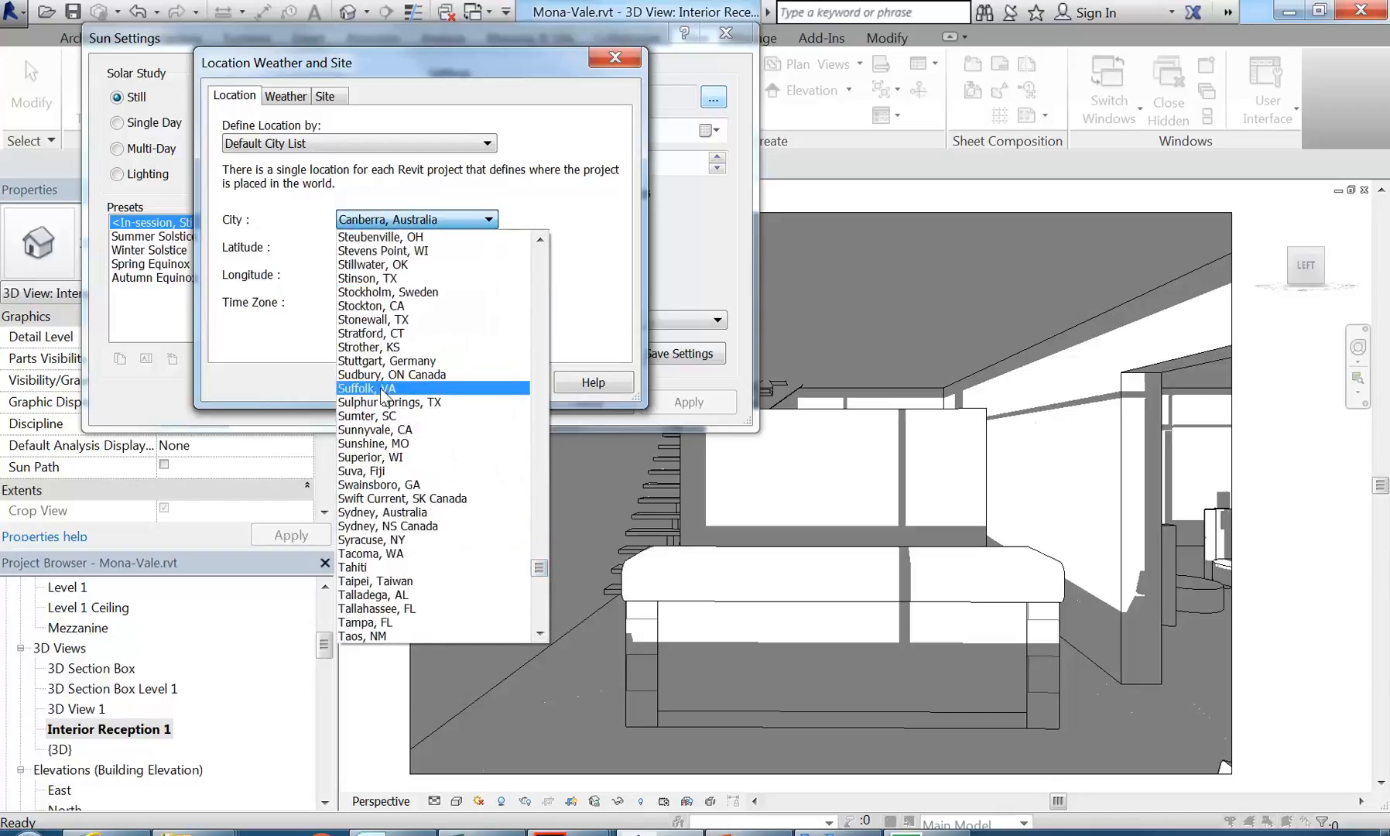
click(394, 513)
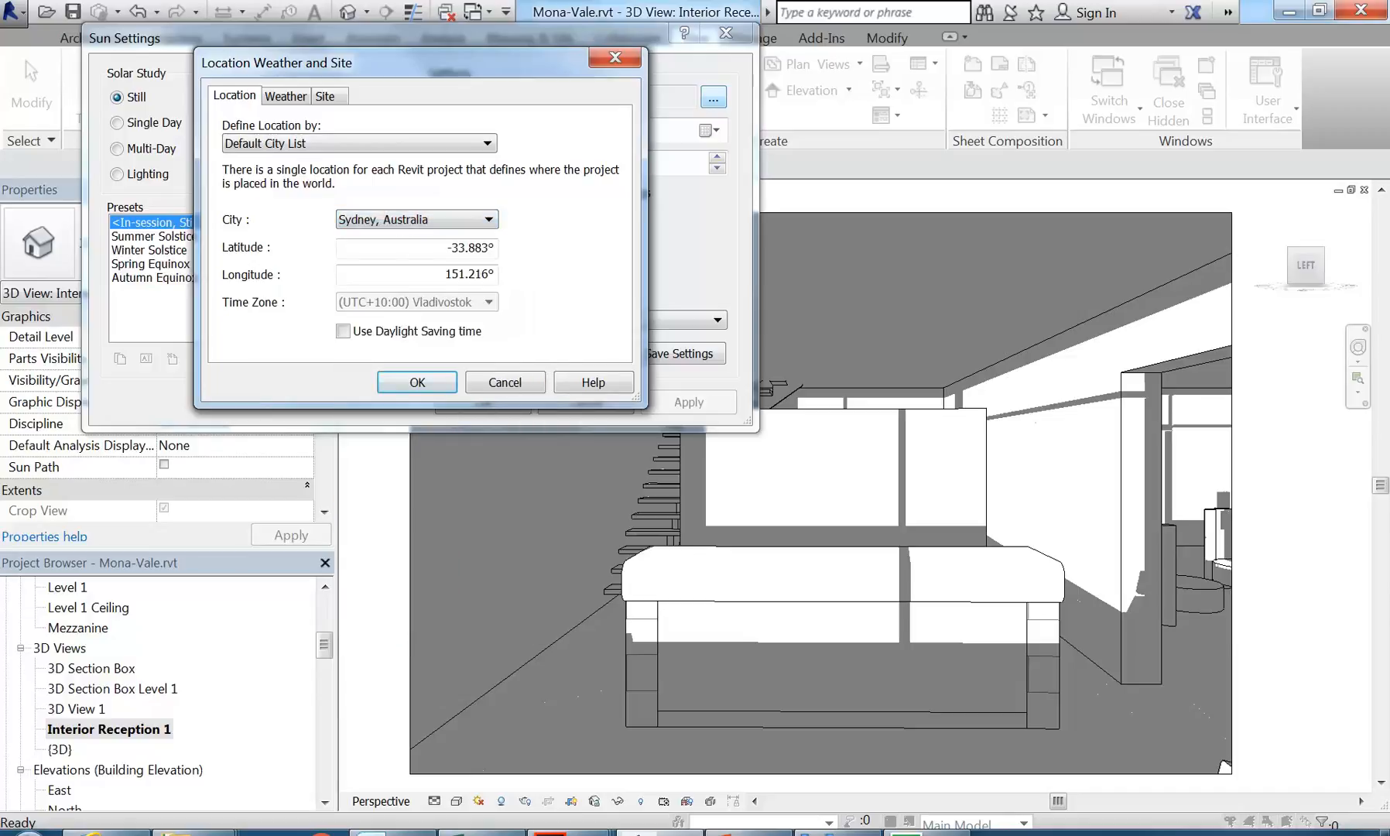
click(418, 382)
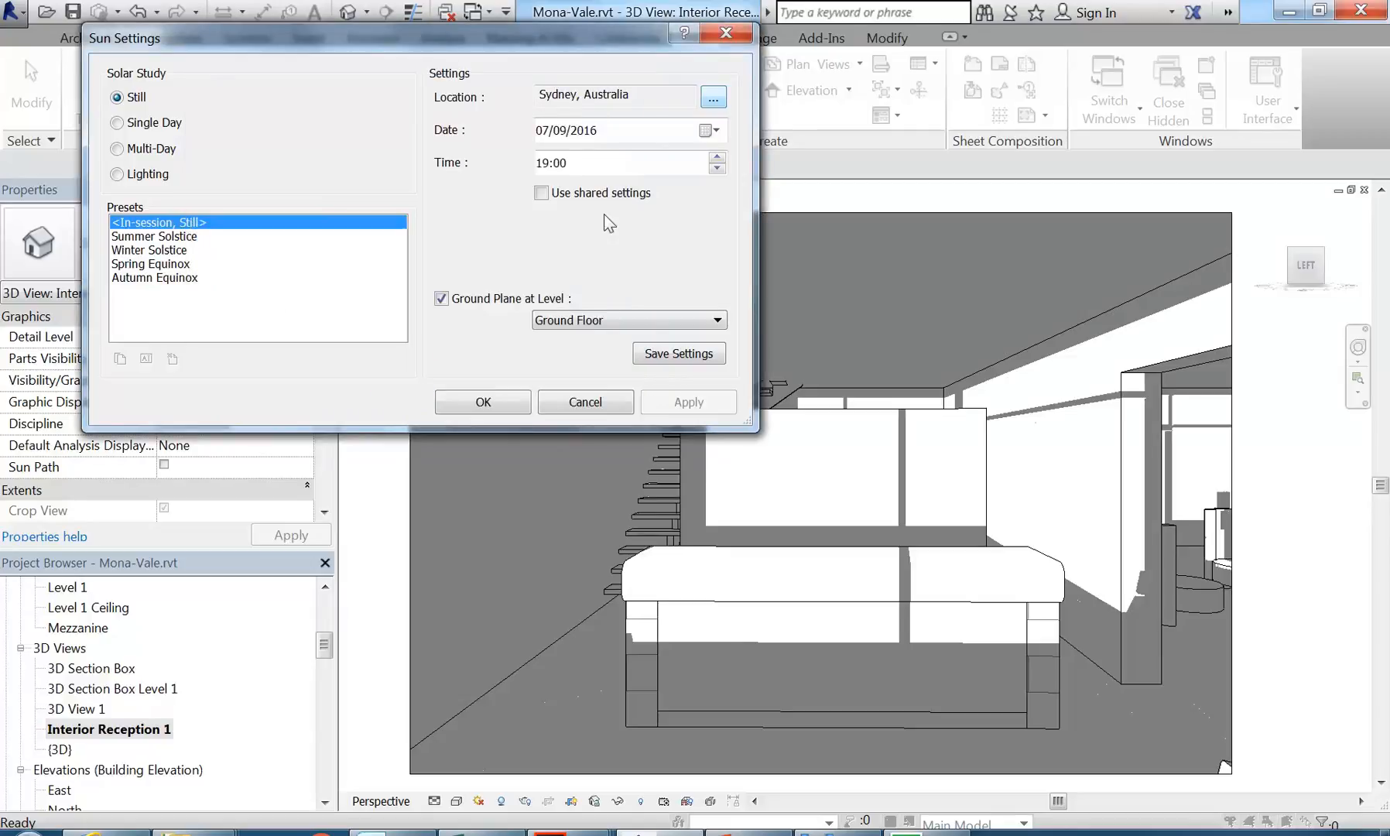
- Set the solar study to 23/06/2016 at 16:00 and apply it to the camera view
click(707, 131)
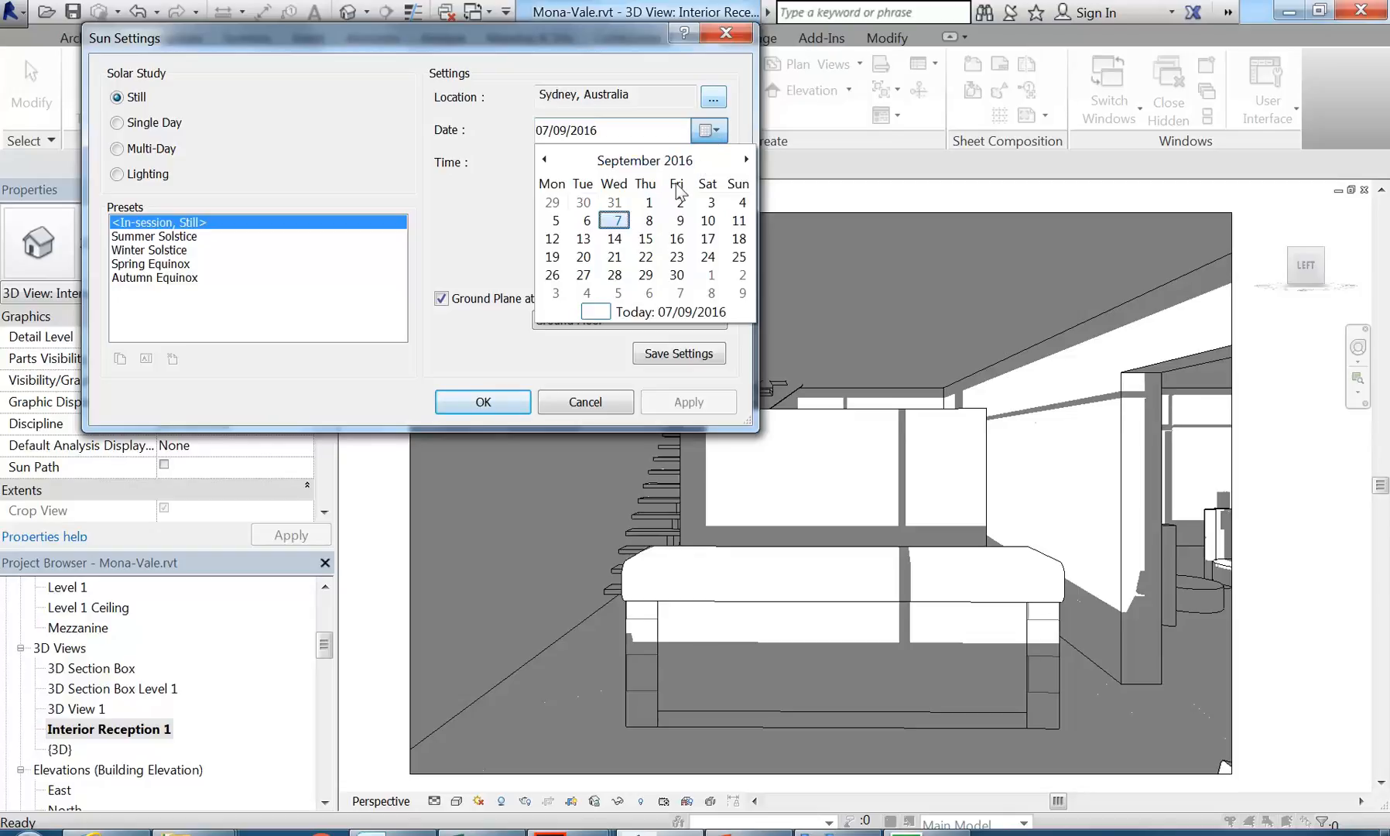
click(545, 160)
click(545, 161)
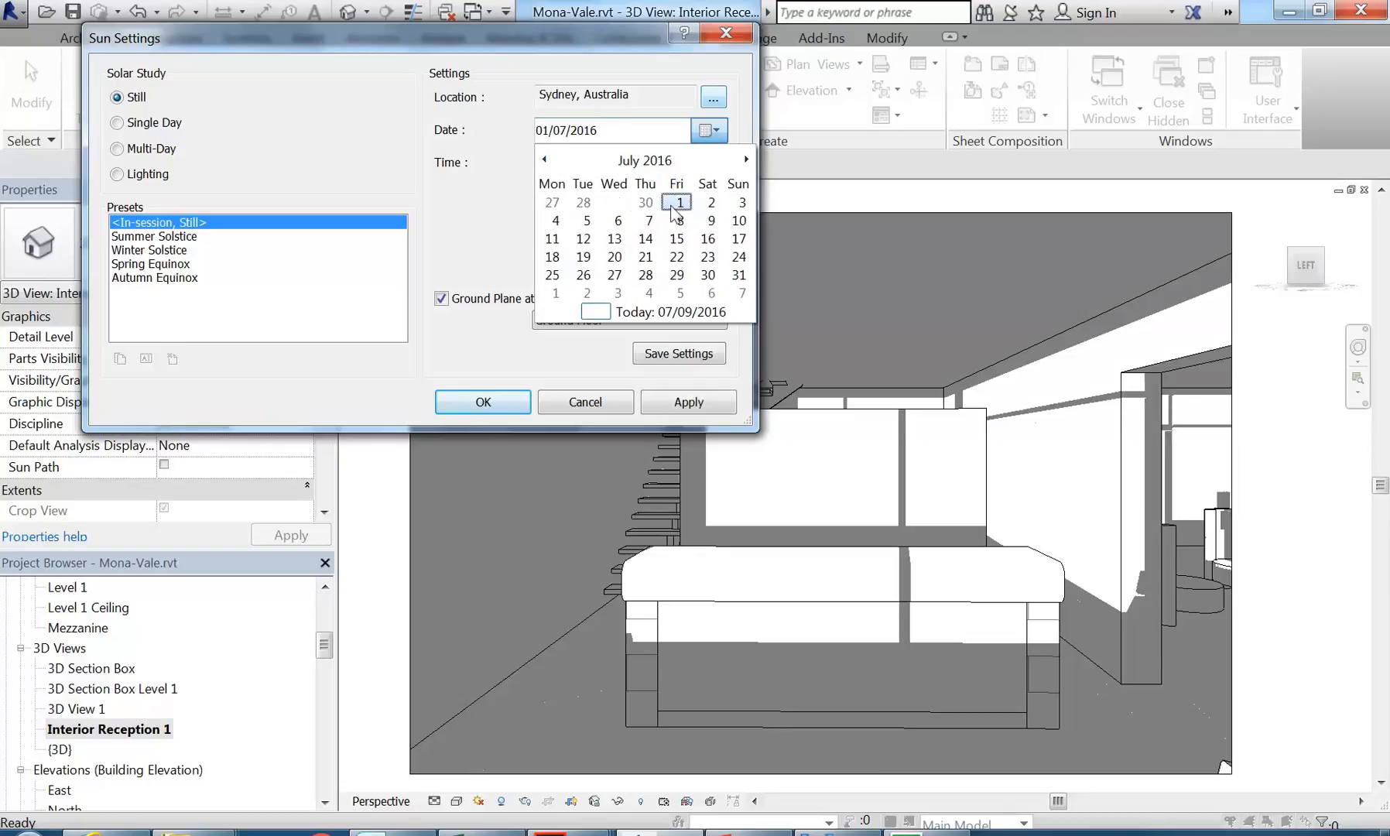
click(545, 160)
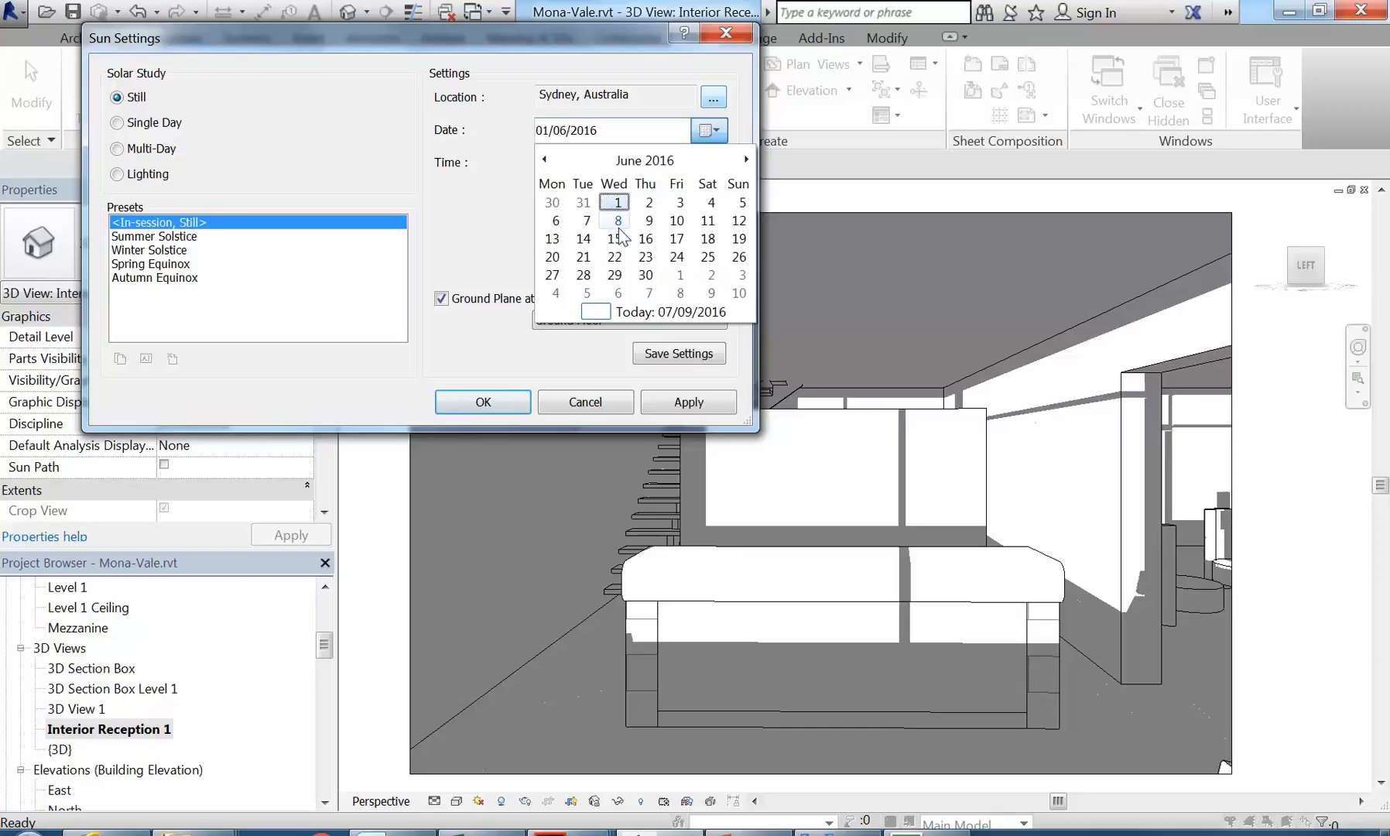
click(646, 257)
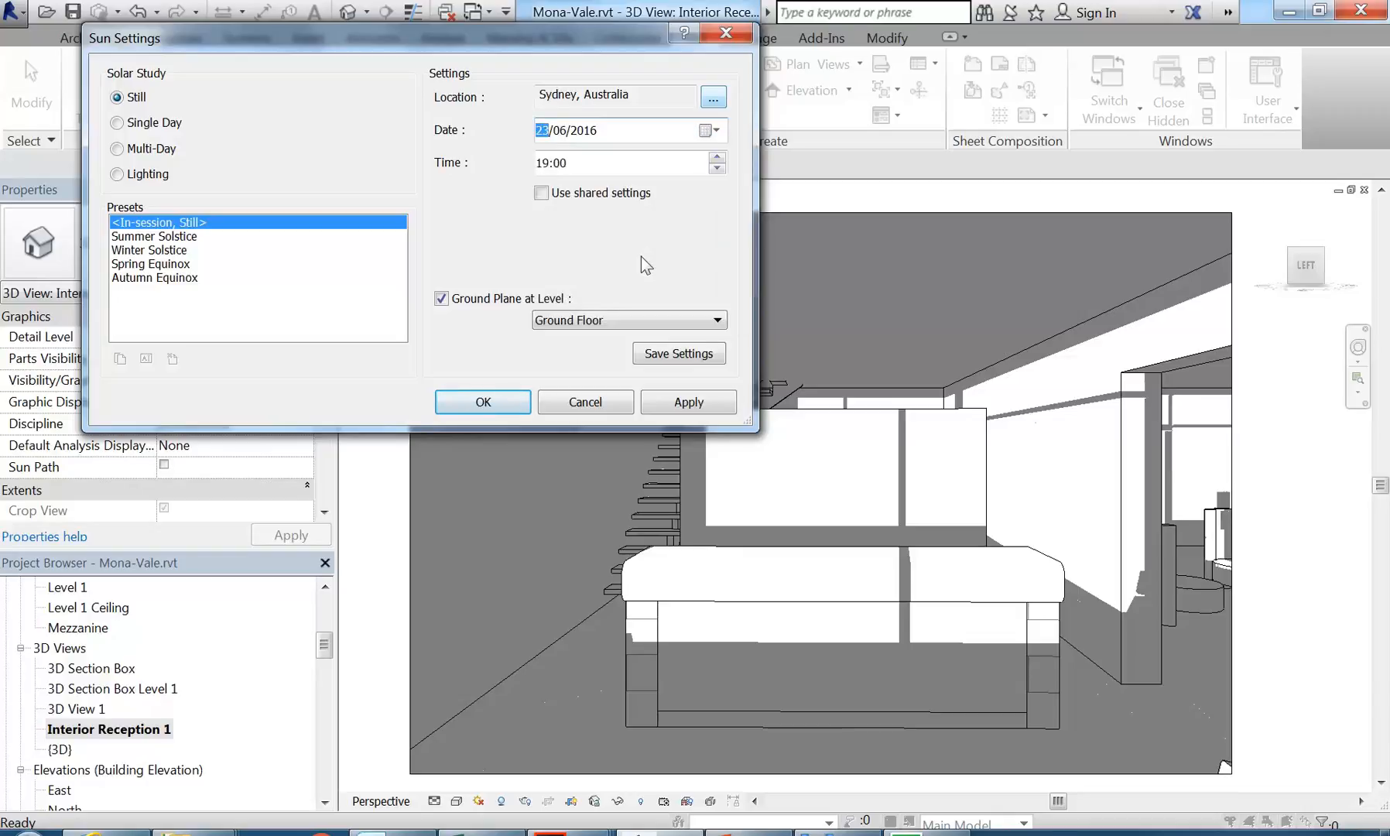
click(546, 163)
click(718, 168)
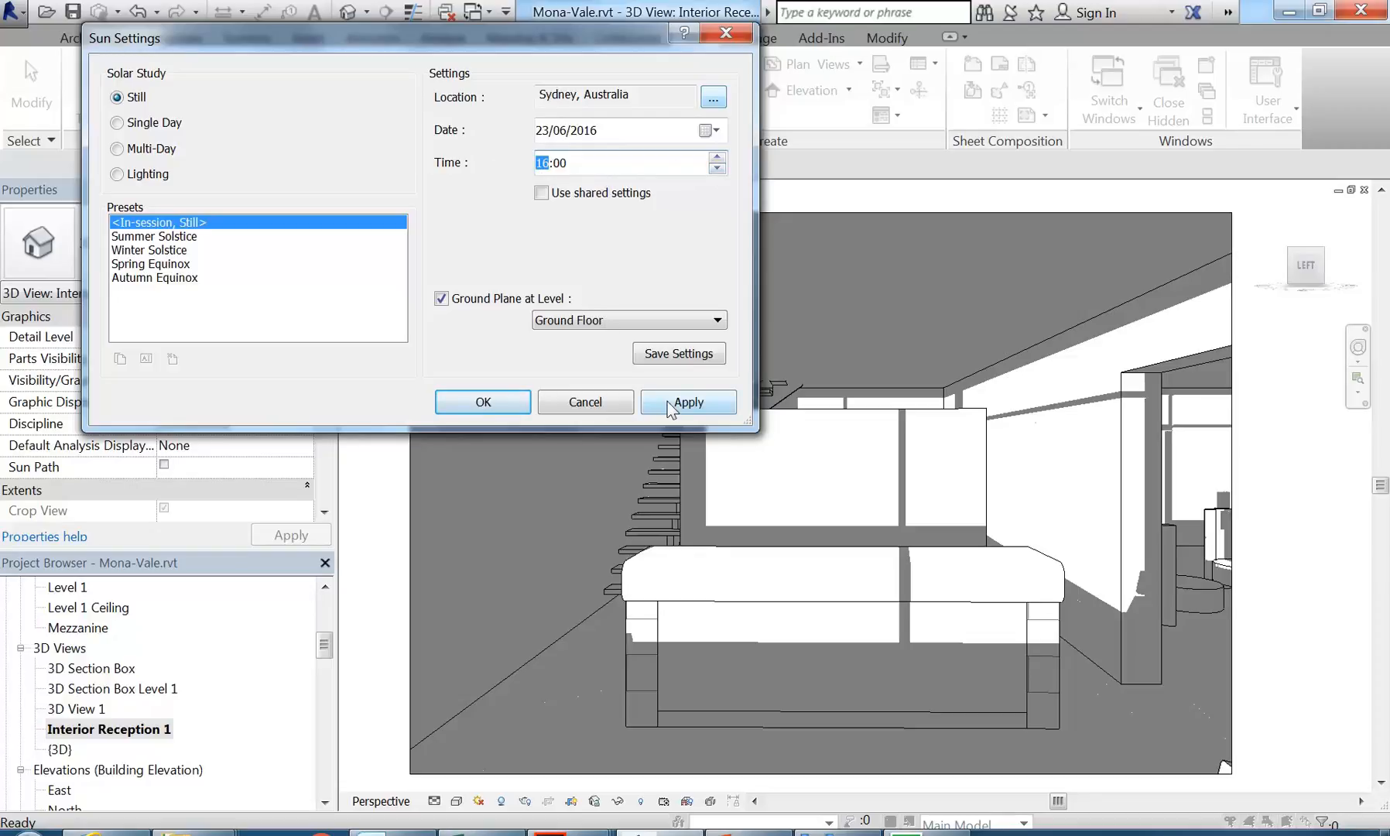
click(697, 401)
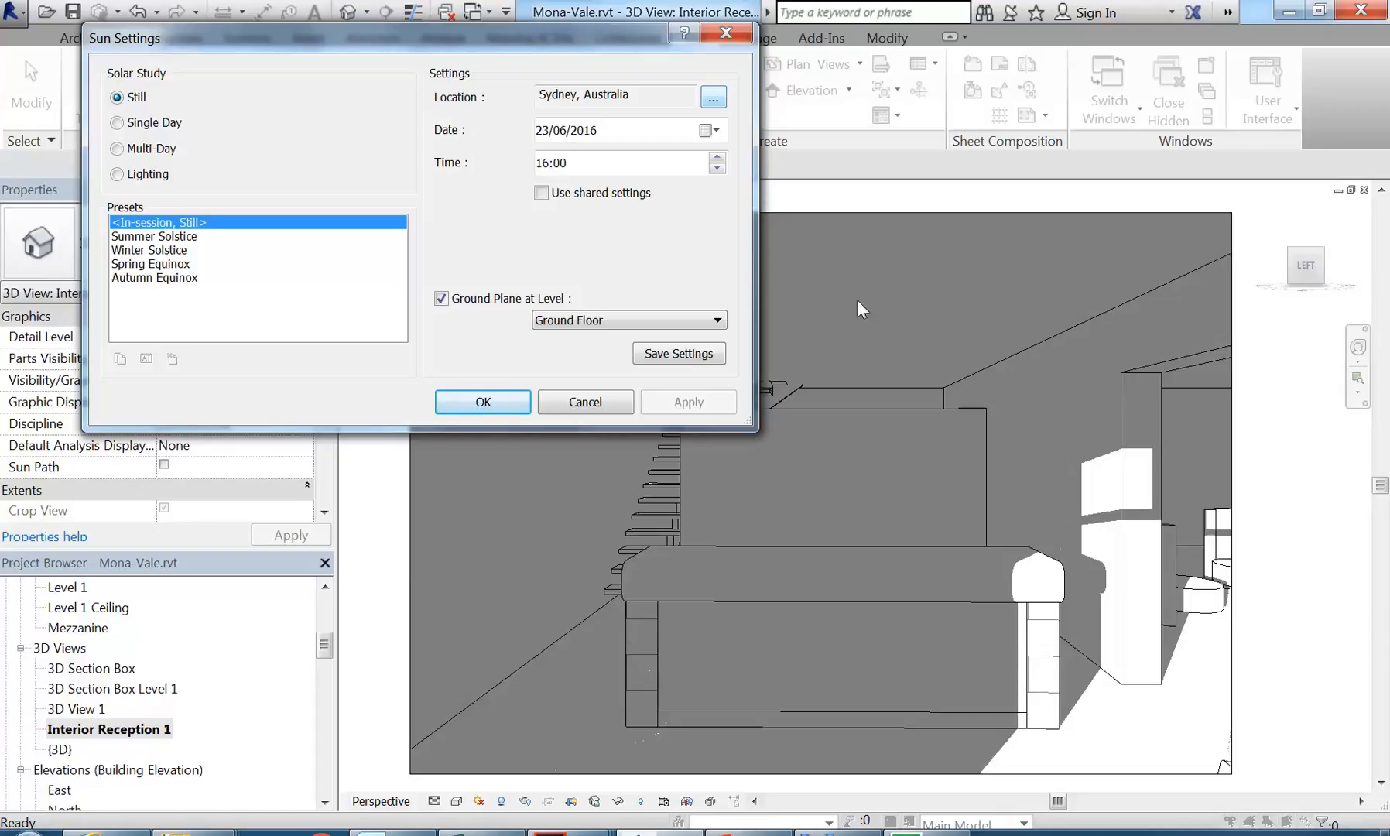
- Set the solar study to 20/08/2016 at 17:00 and apply it to the camera view
click(706, 132)
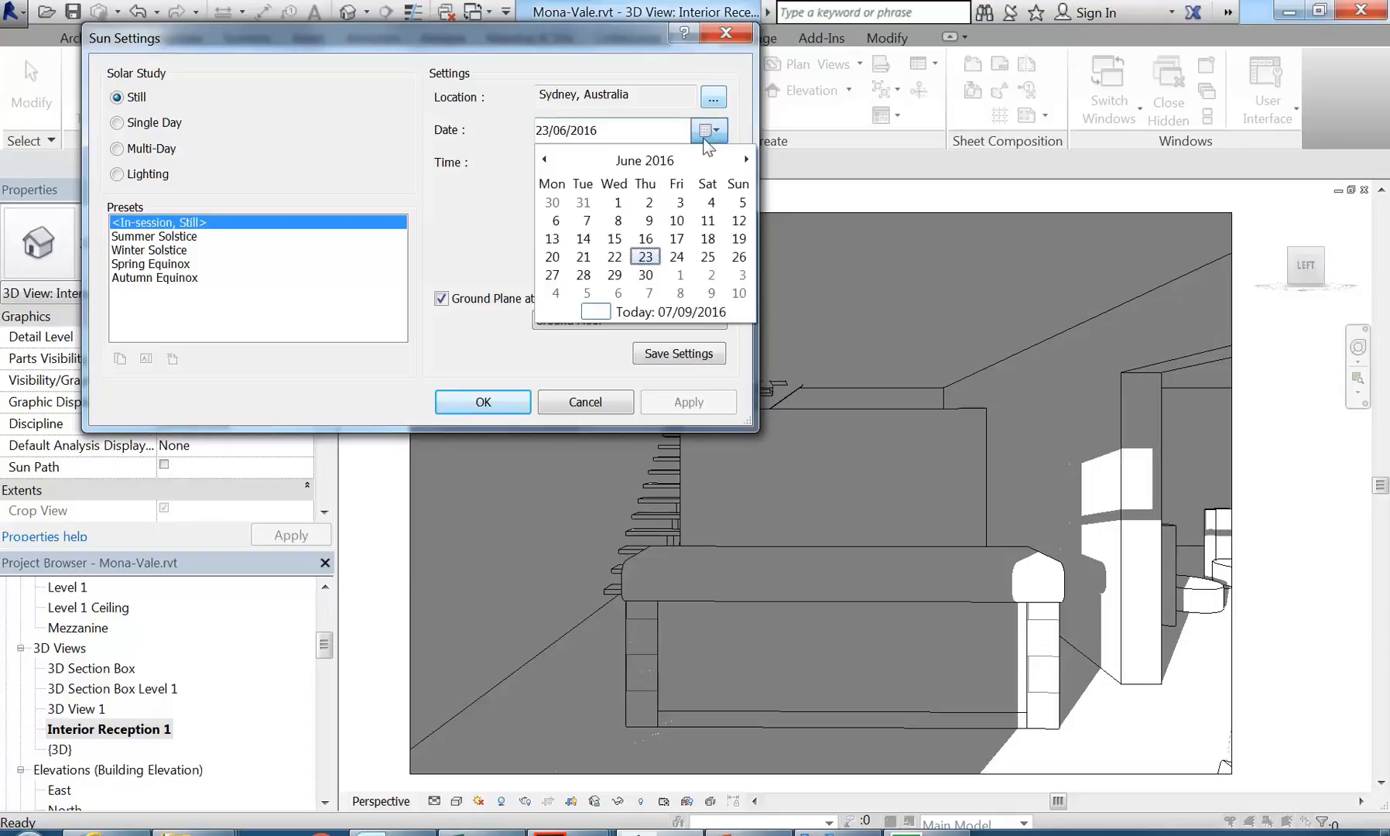
click(745, 158)
click(745, 158)
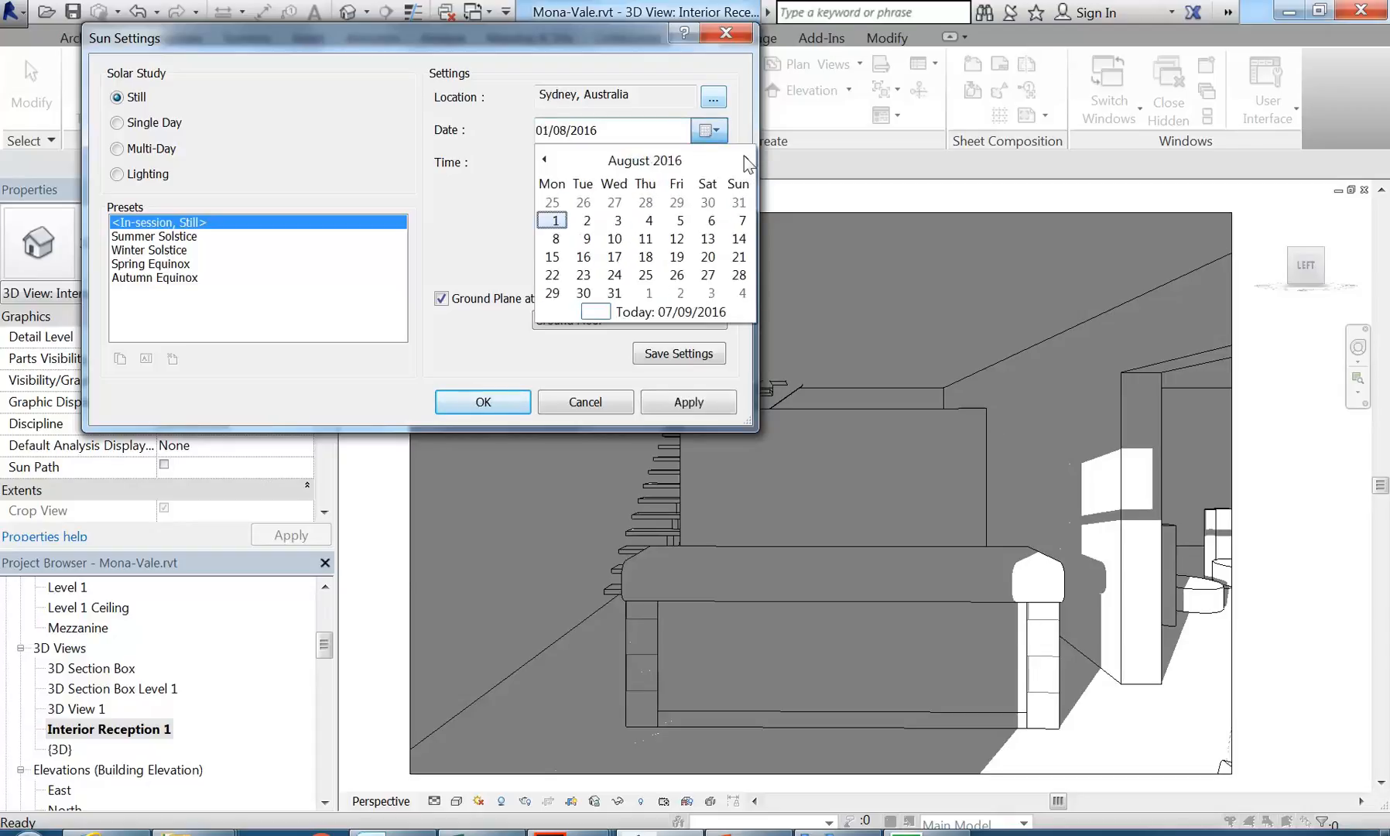
click(709, 256)
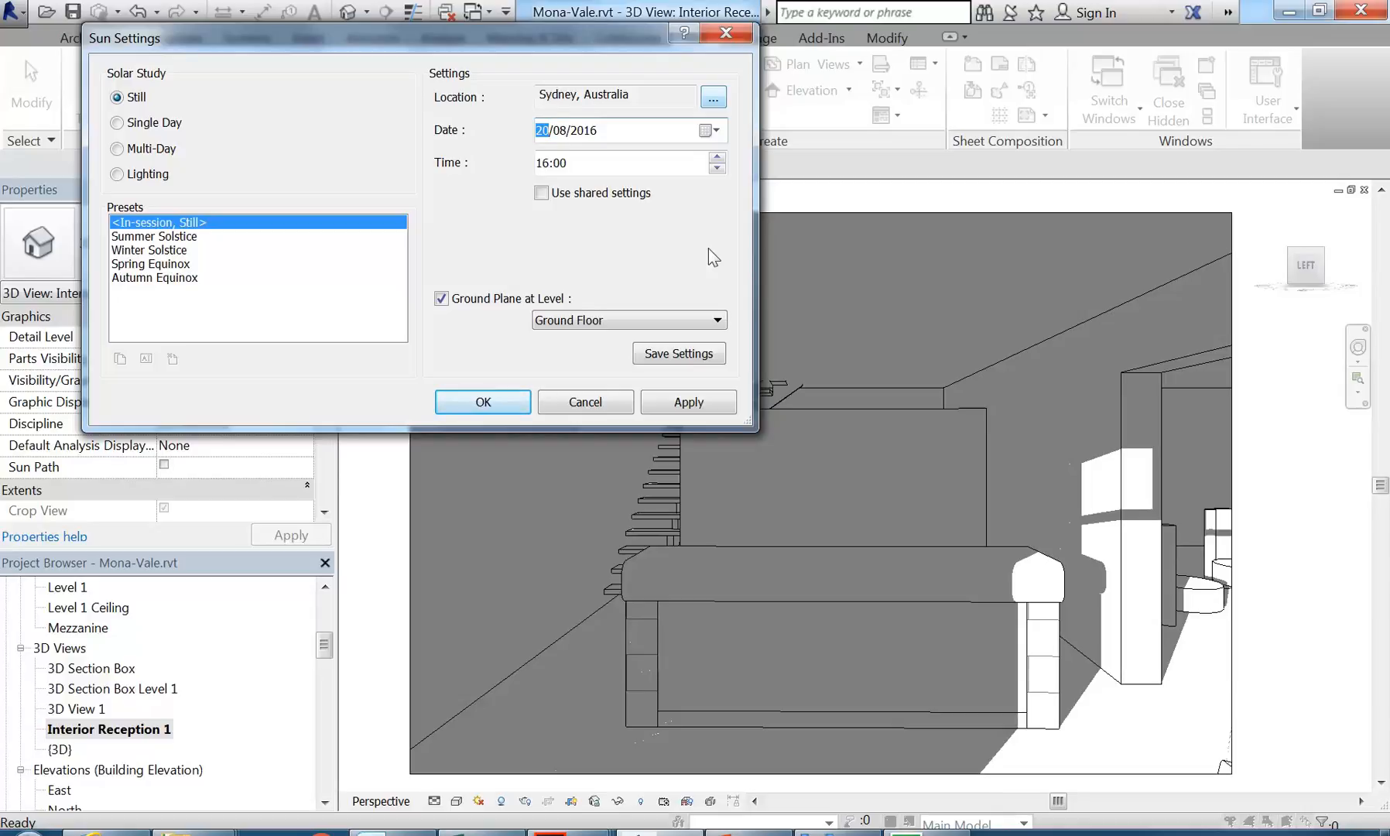
click(717, 157)
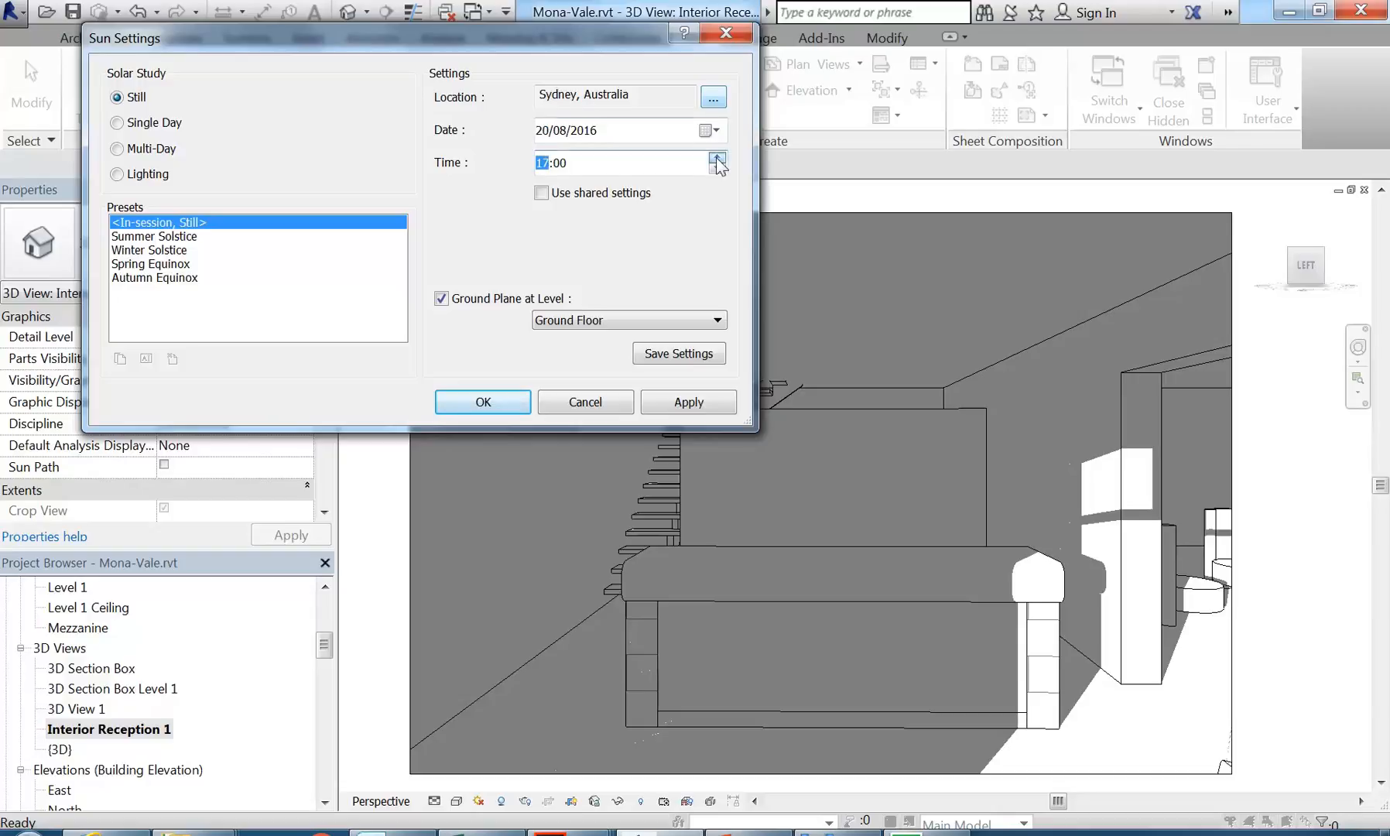
click(689, 401)
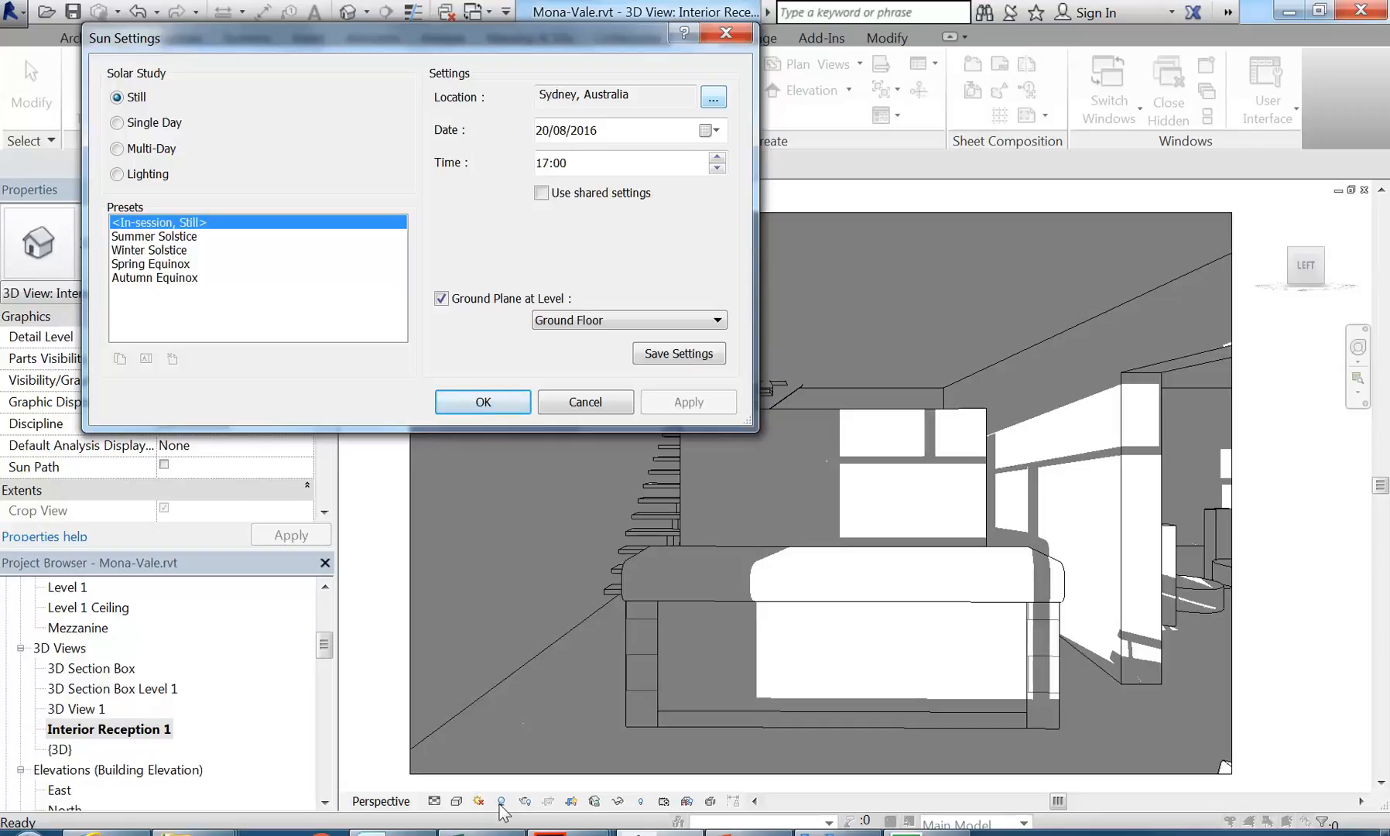
click(489, 403)
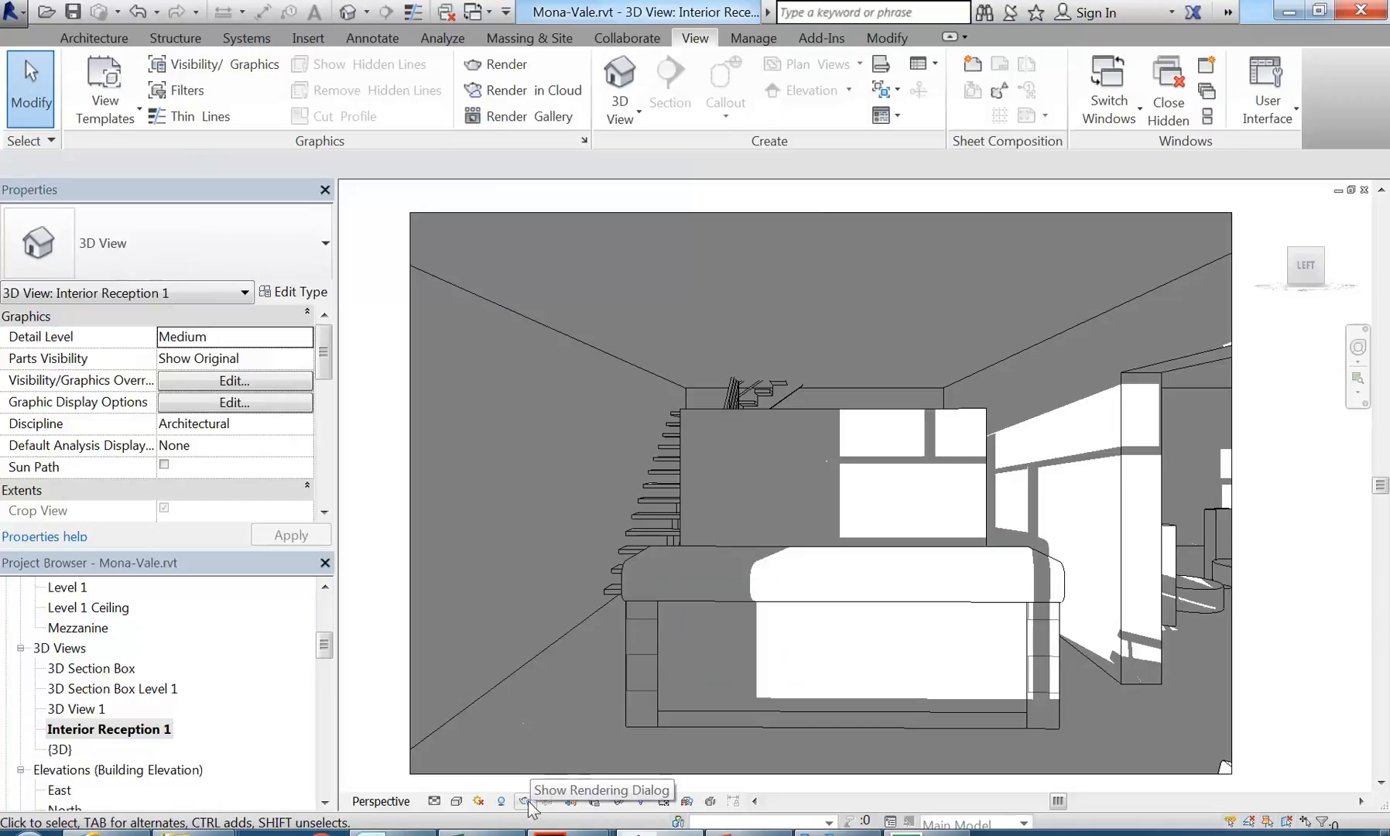
- Render the camera view in Draft quality with the Interior: Sun only lighting scheme and check the exposure settings
click(479, 801)
click(478, 804)
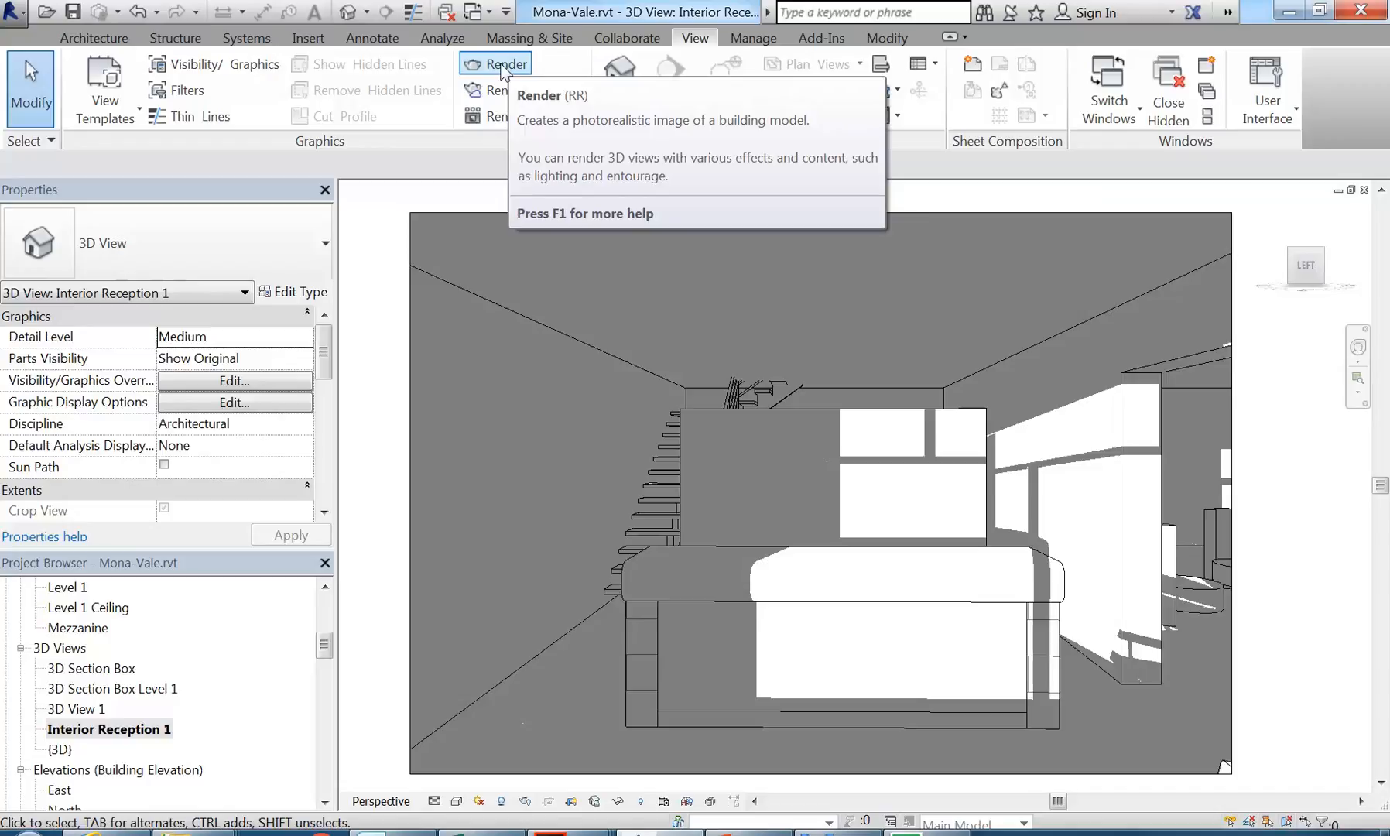
click(502, 66)
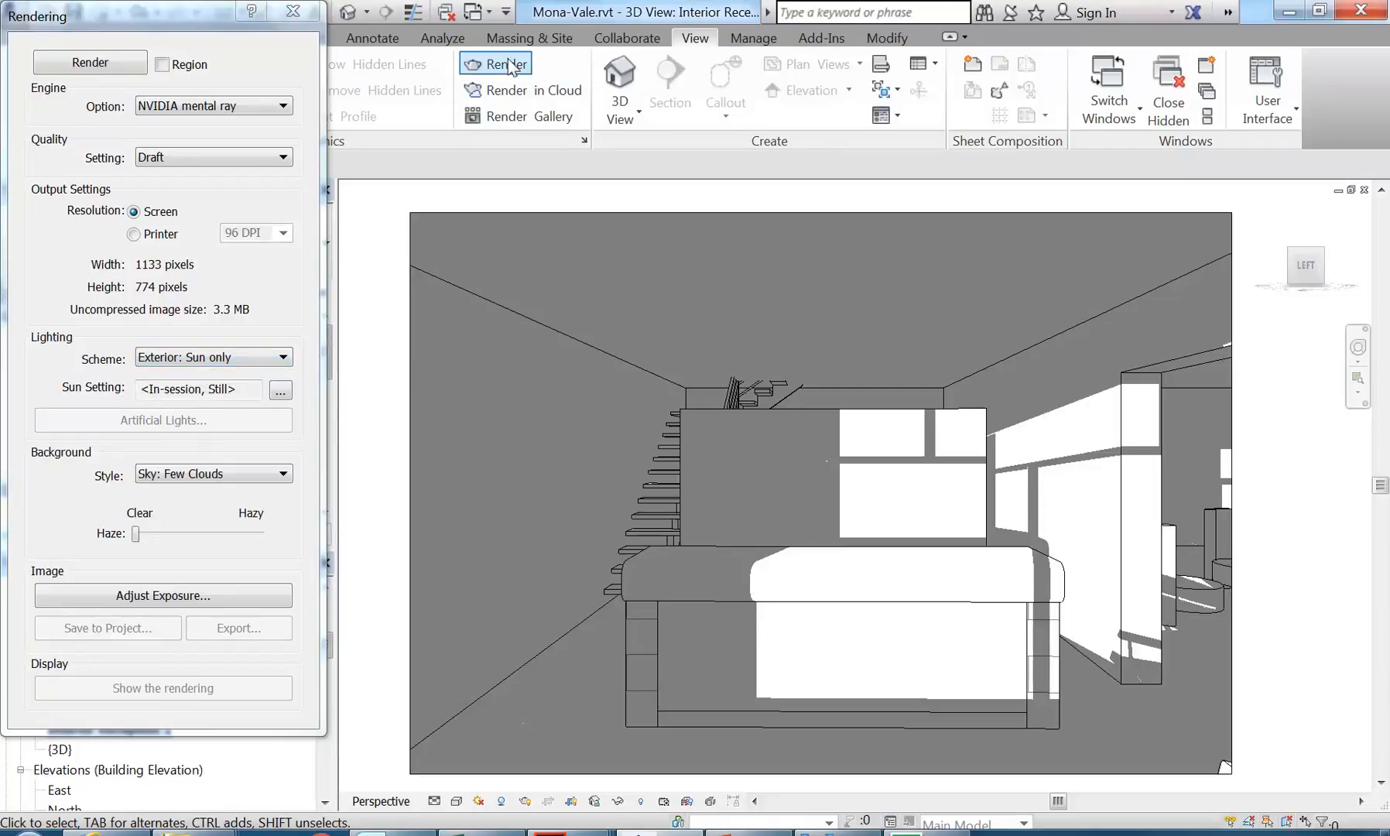
click(232, 356)
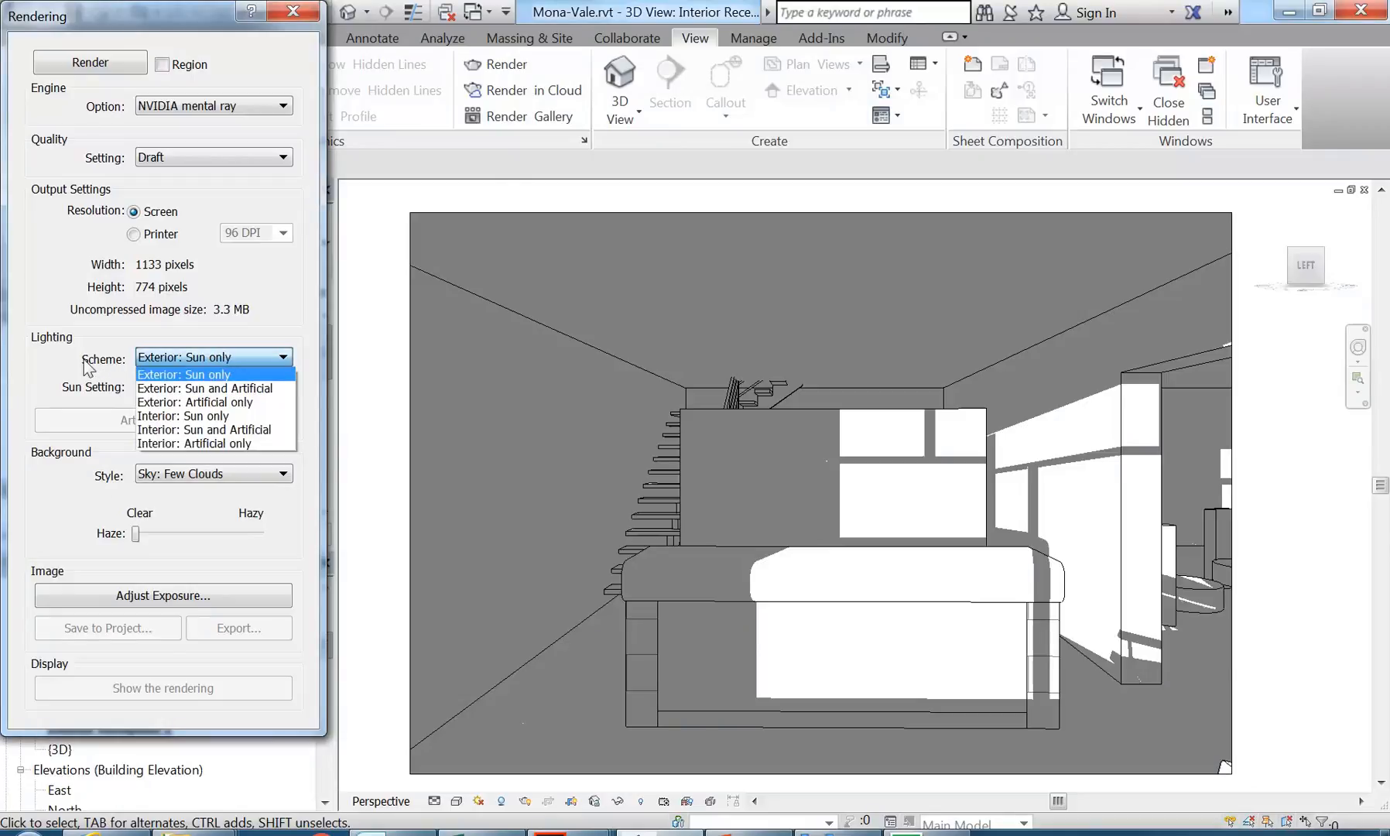
click(192, 416)
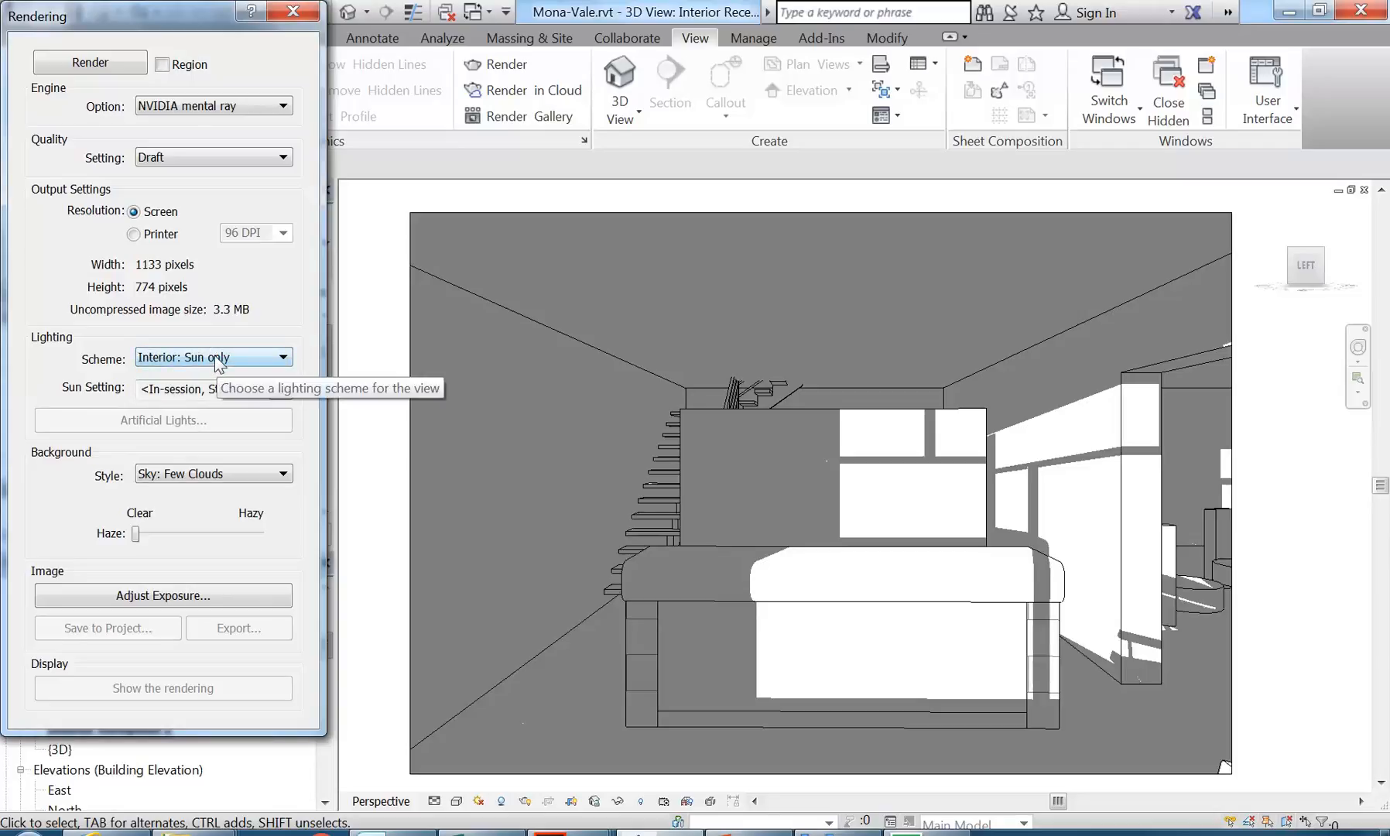
click(120, 66)
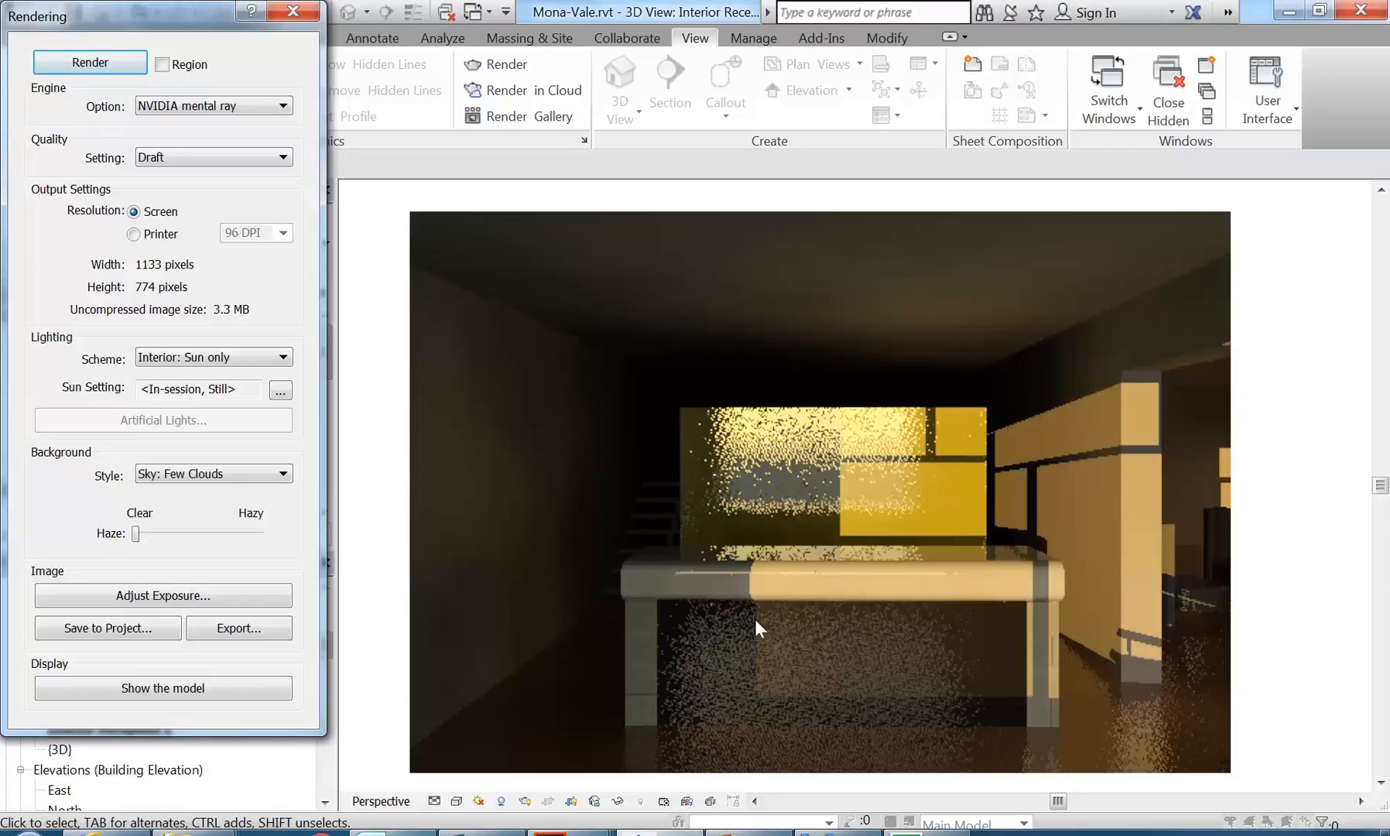
click(132, 596)
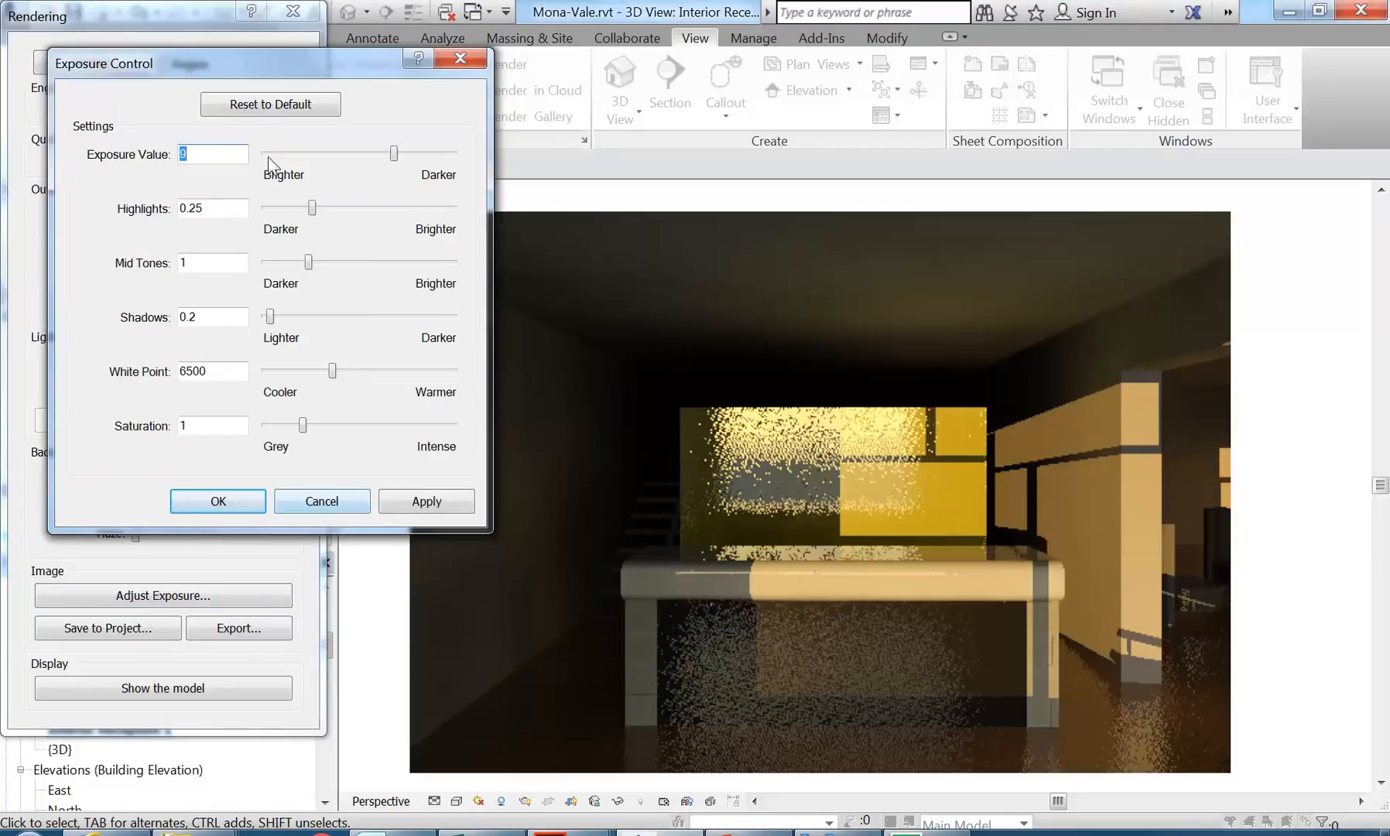
click(322, 504)
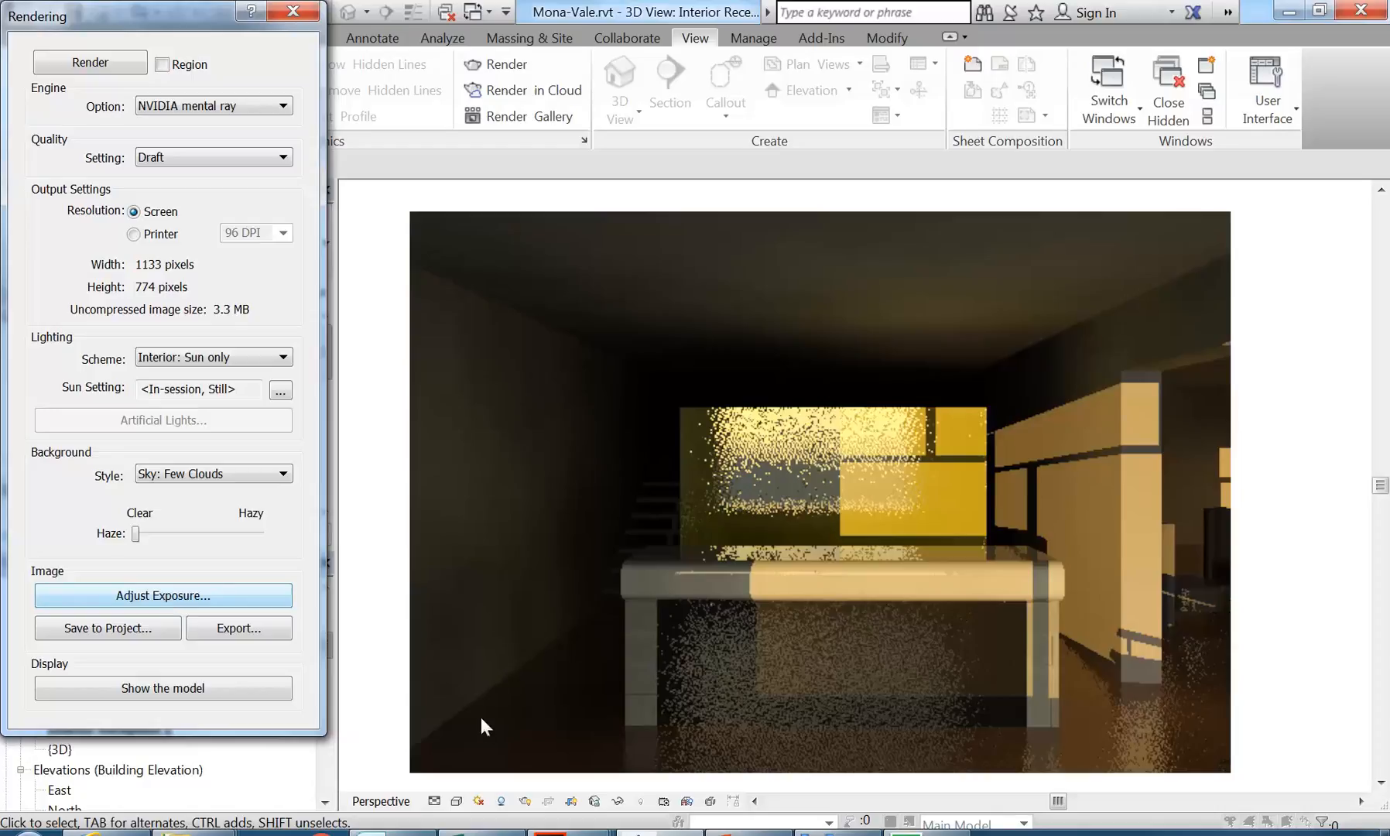
- Return to the model display, set the solar study time to 18:00 and render the camera view again
click(479, 801)
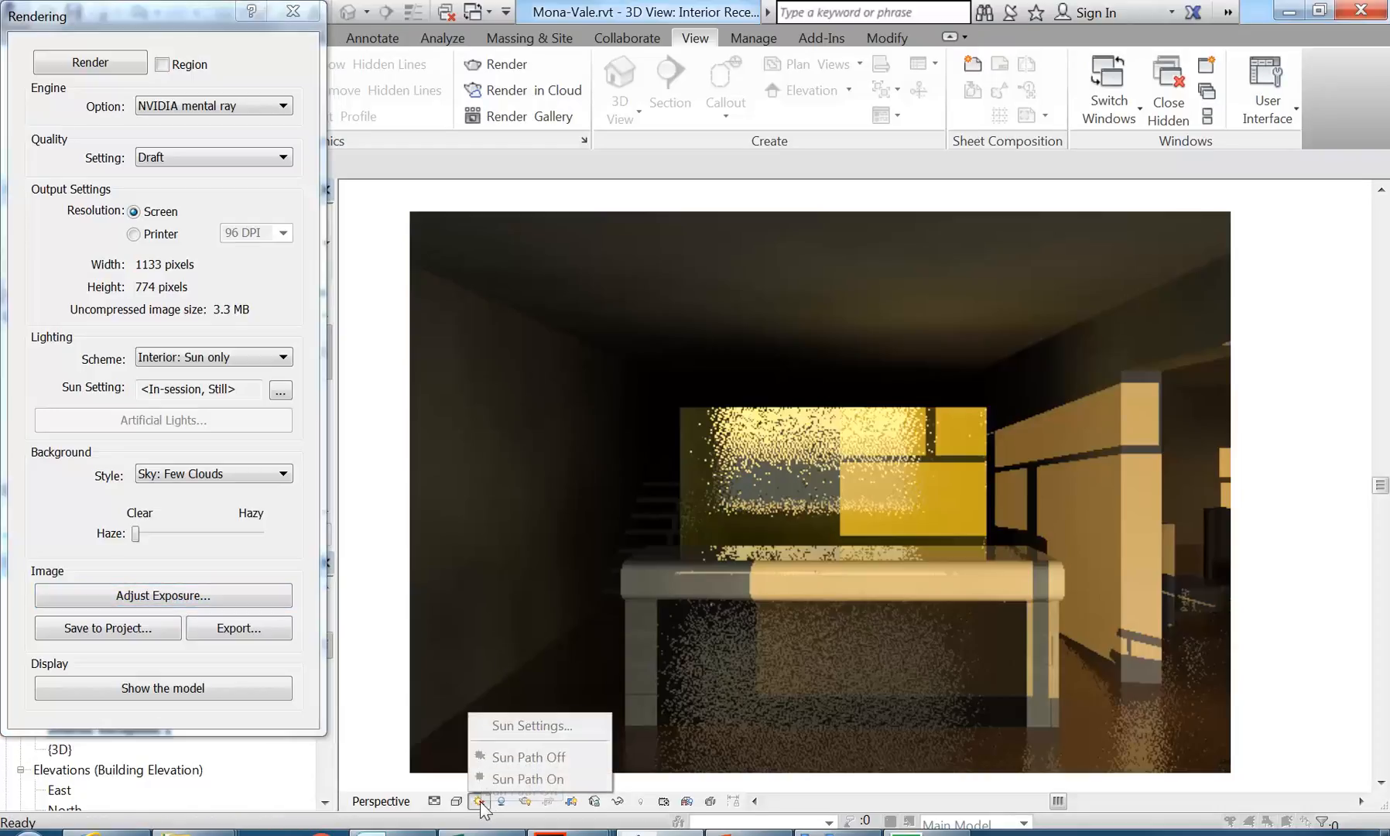
click(197, 668)
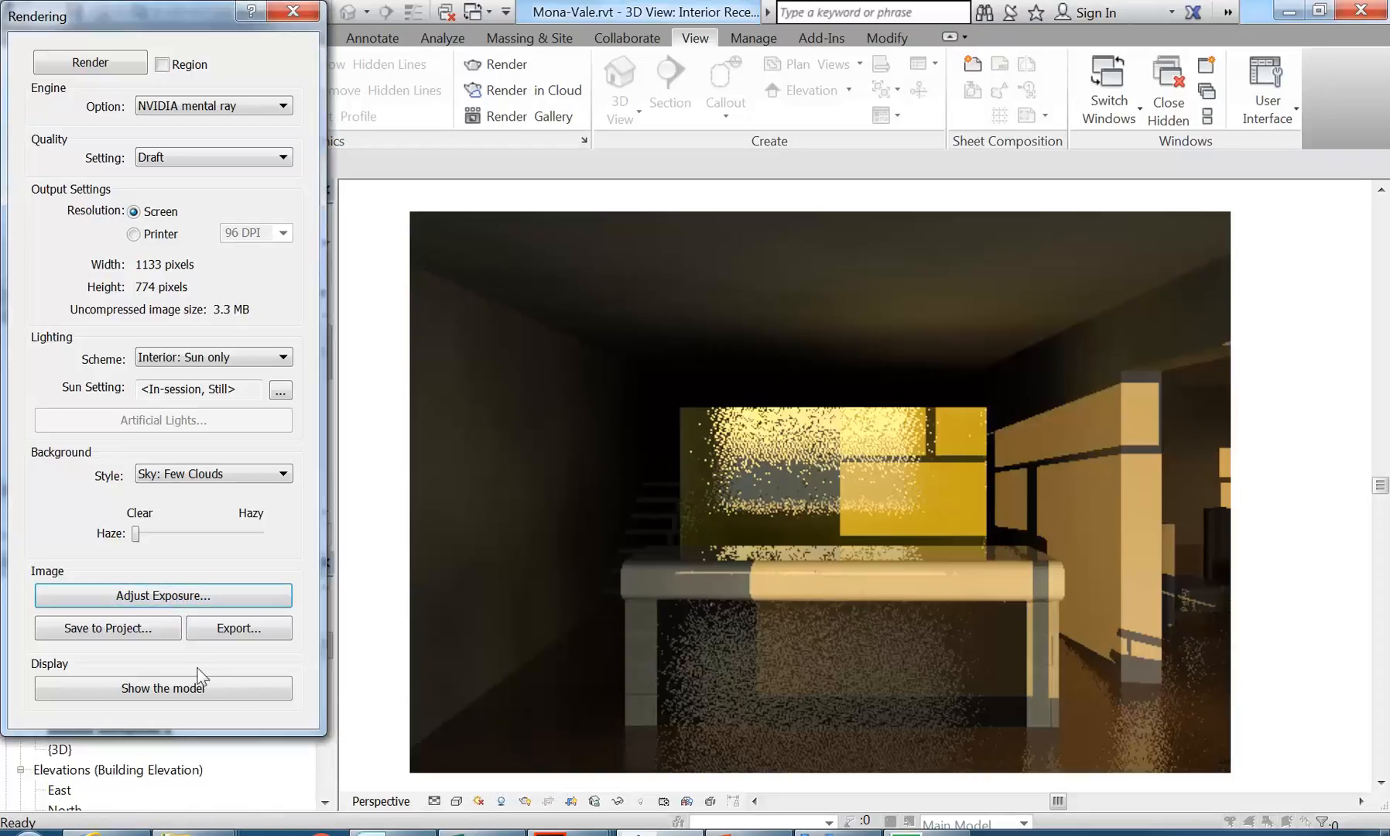
click(160, 688)
click(479, 801)
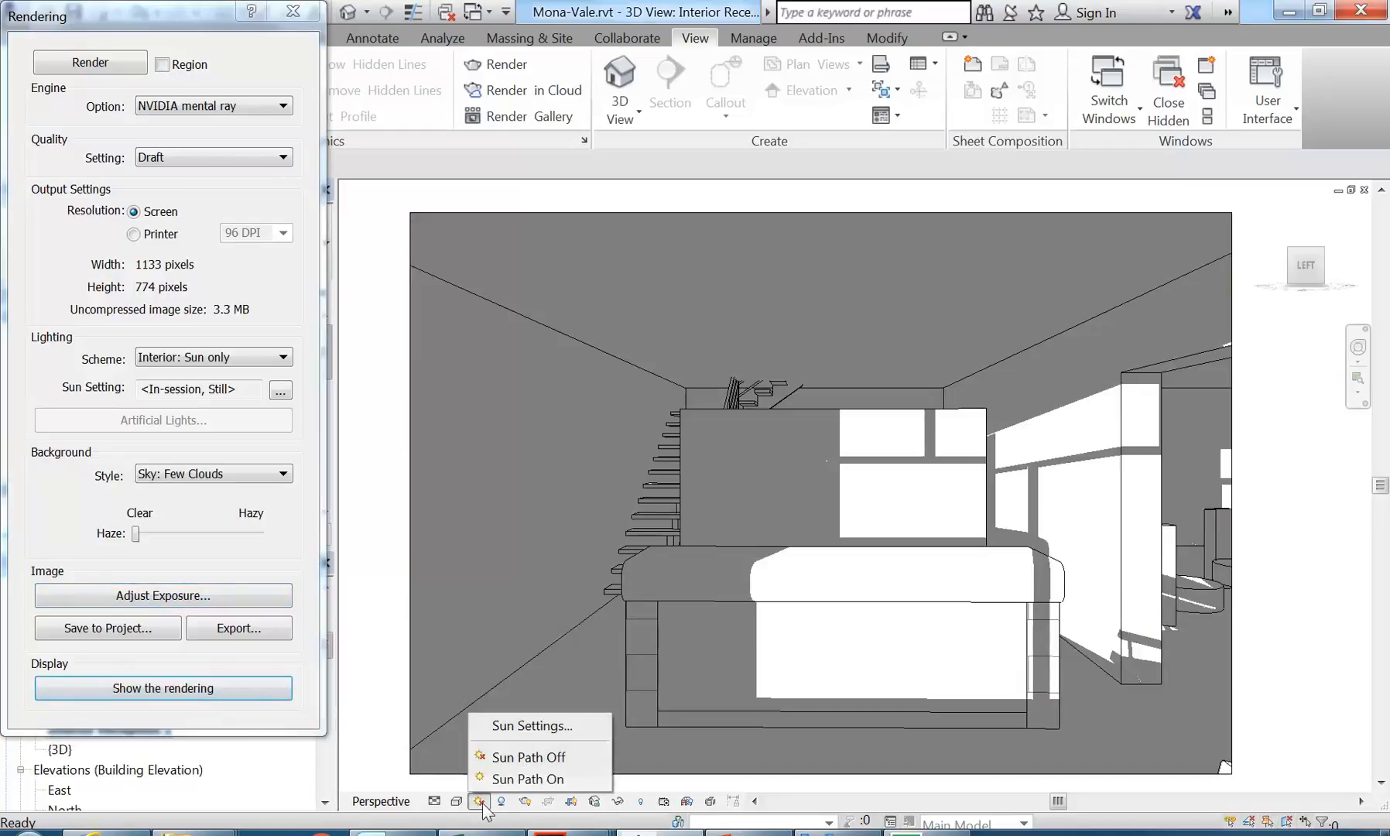
click(504, 726)
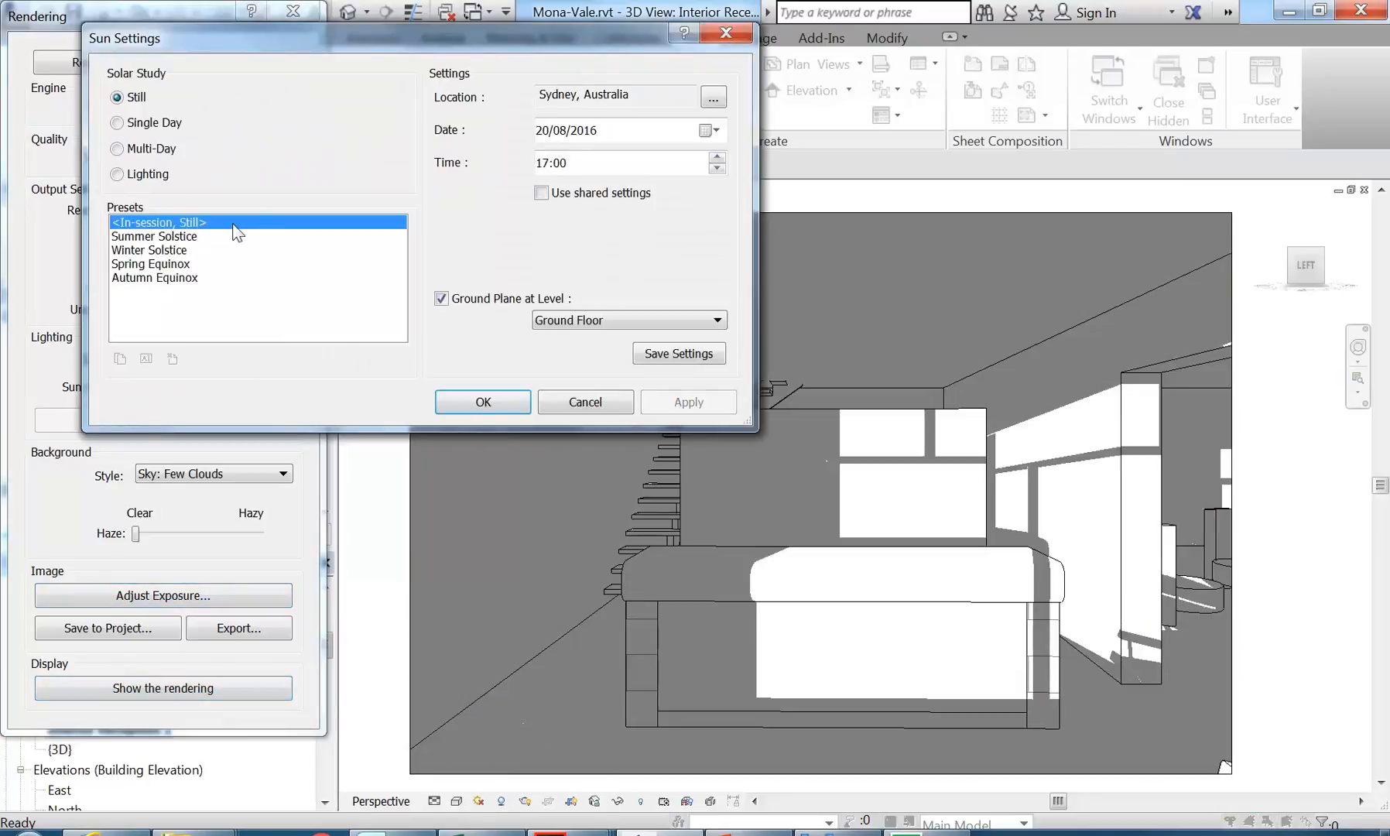
click(545, 162)
click(717, 158)
click(688, 402)
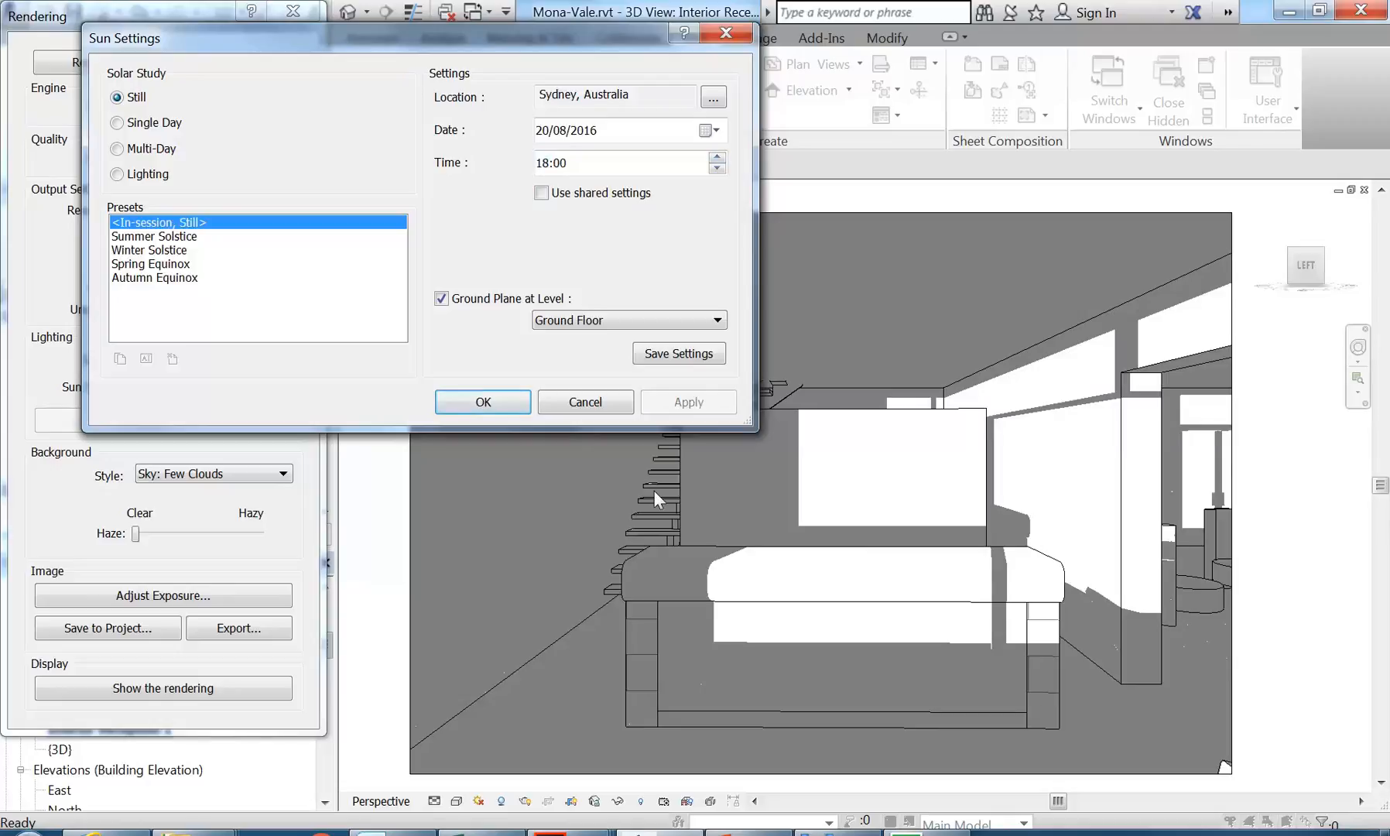
click(520, 400)
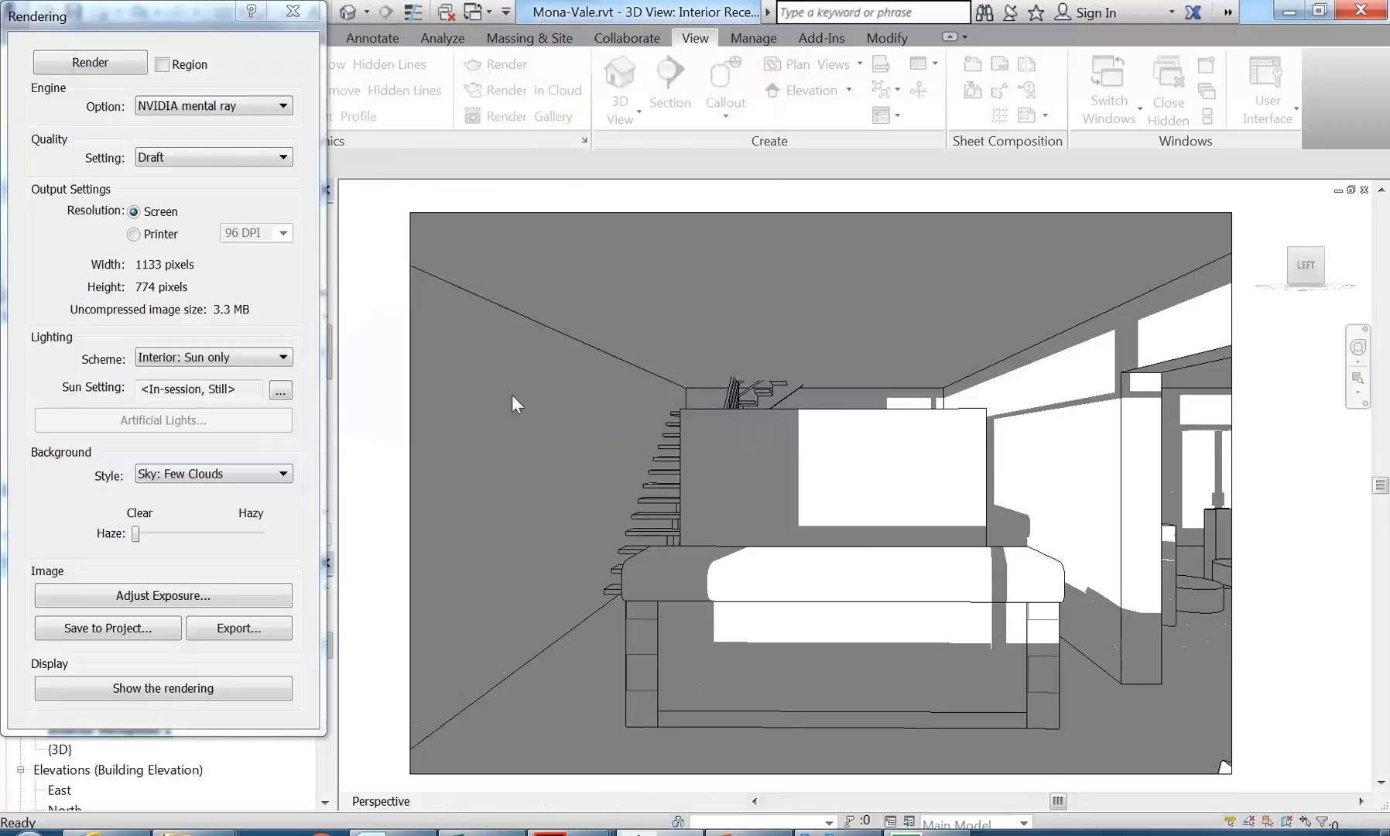
click(92, 62)
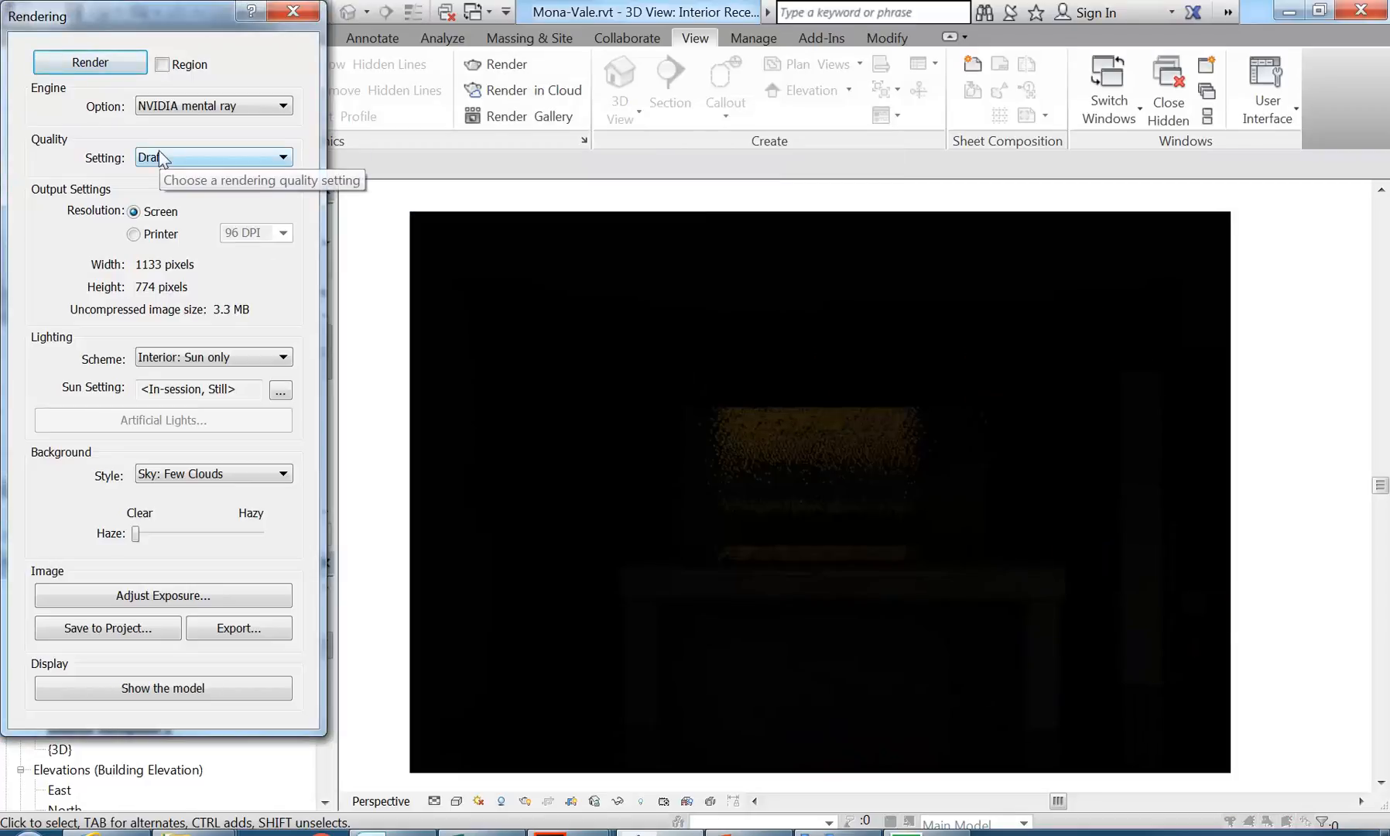
click(230, 104)
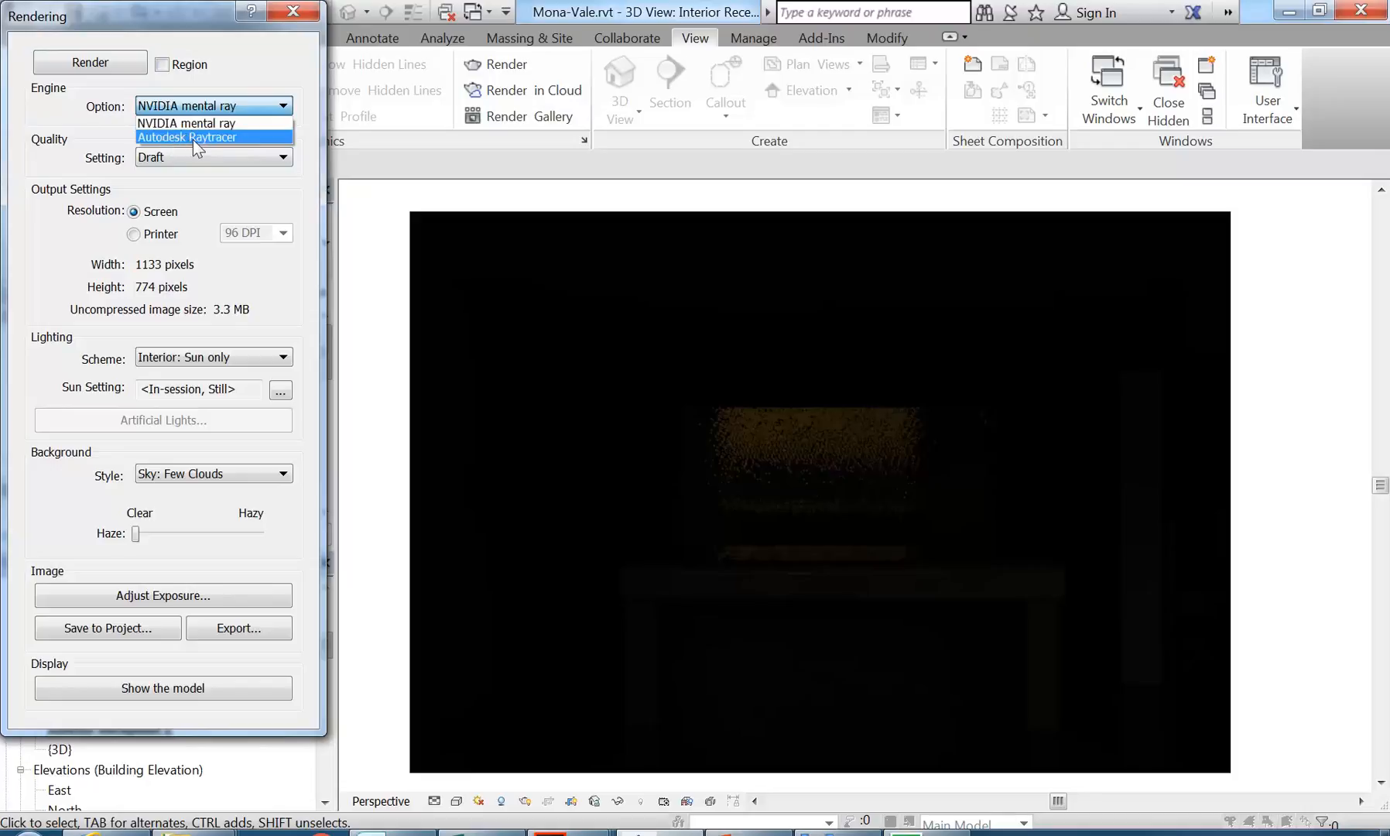
click(212, 123)
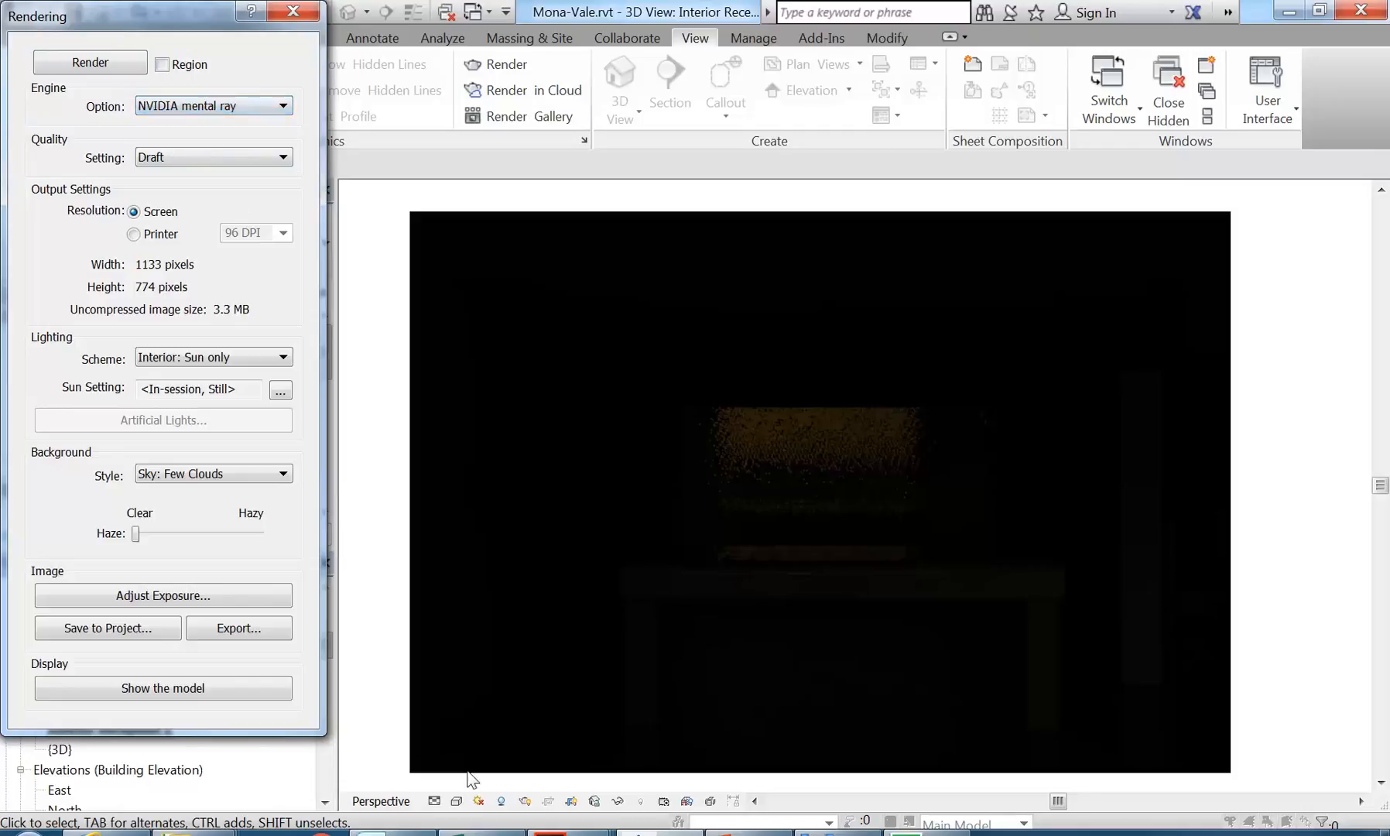
click(457, 801)
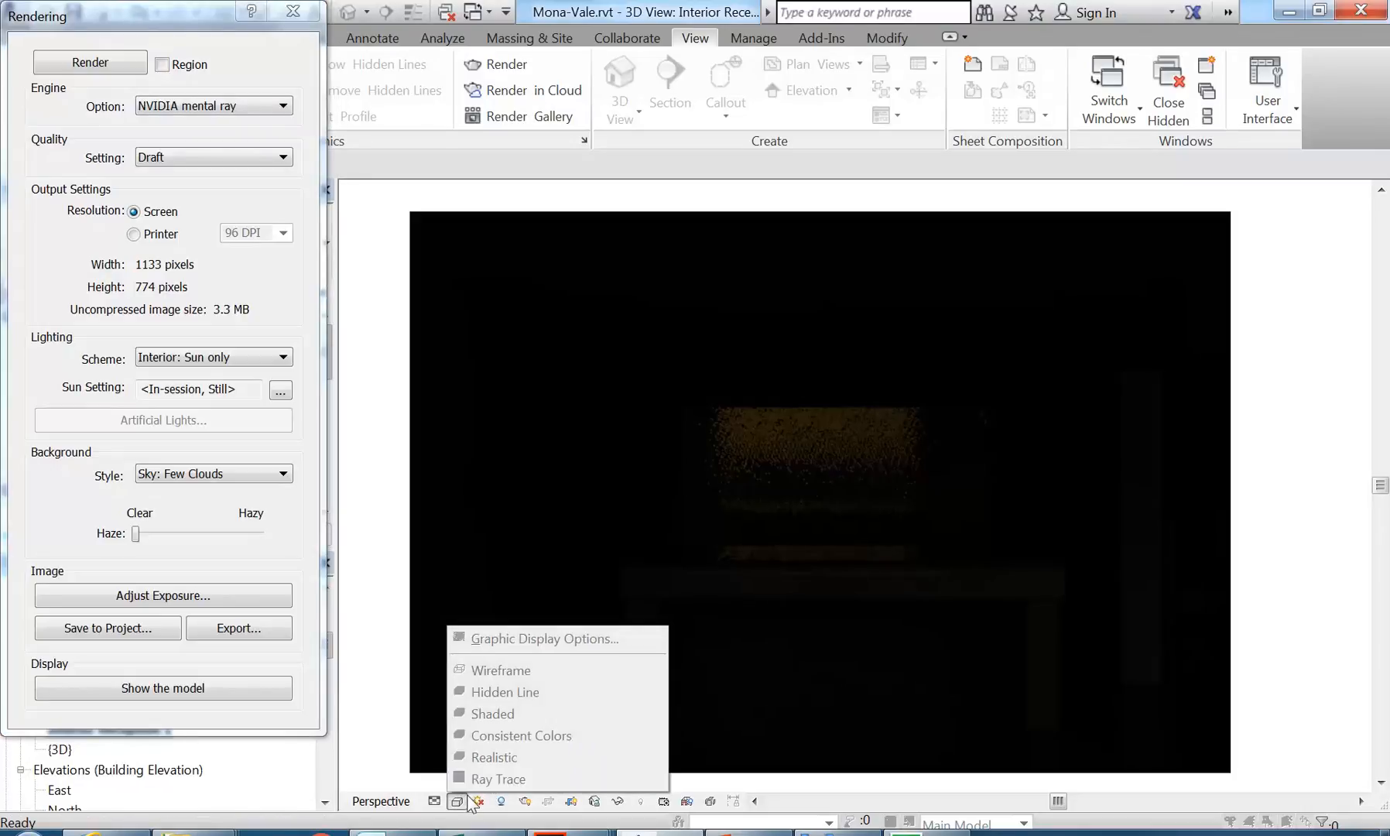
click(94, 135)
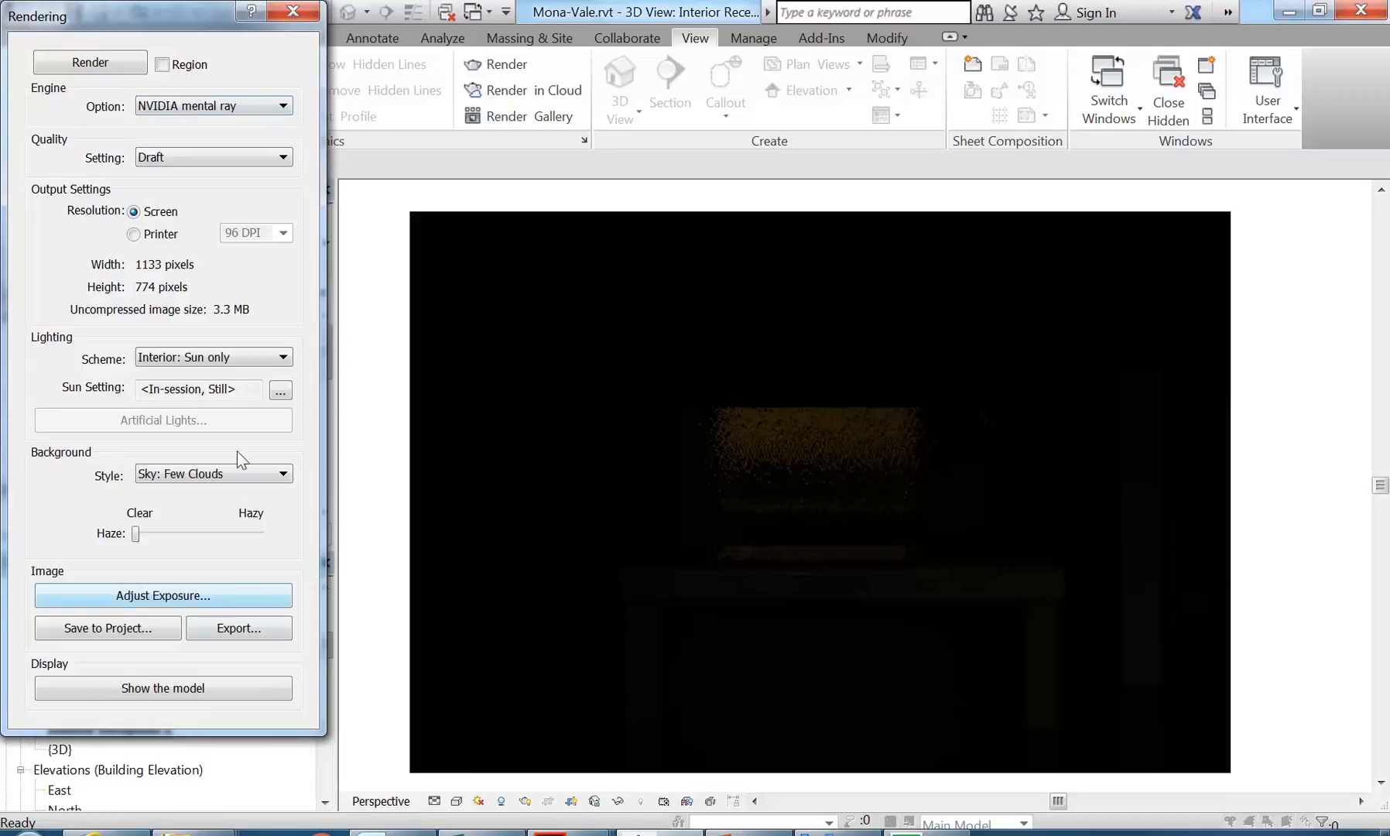
- Switch from the rendering back to the model and apply a solar study of 21/08/2016 at 17:00
click(479, 801)
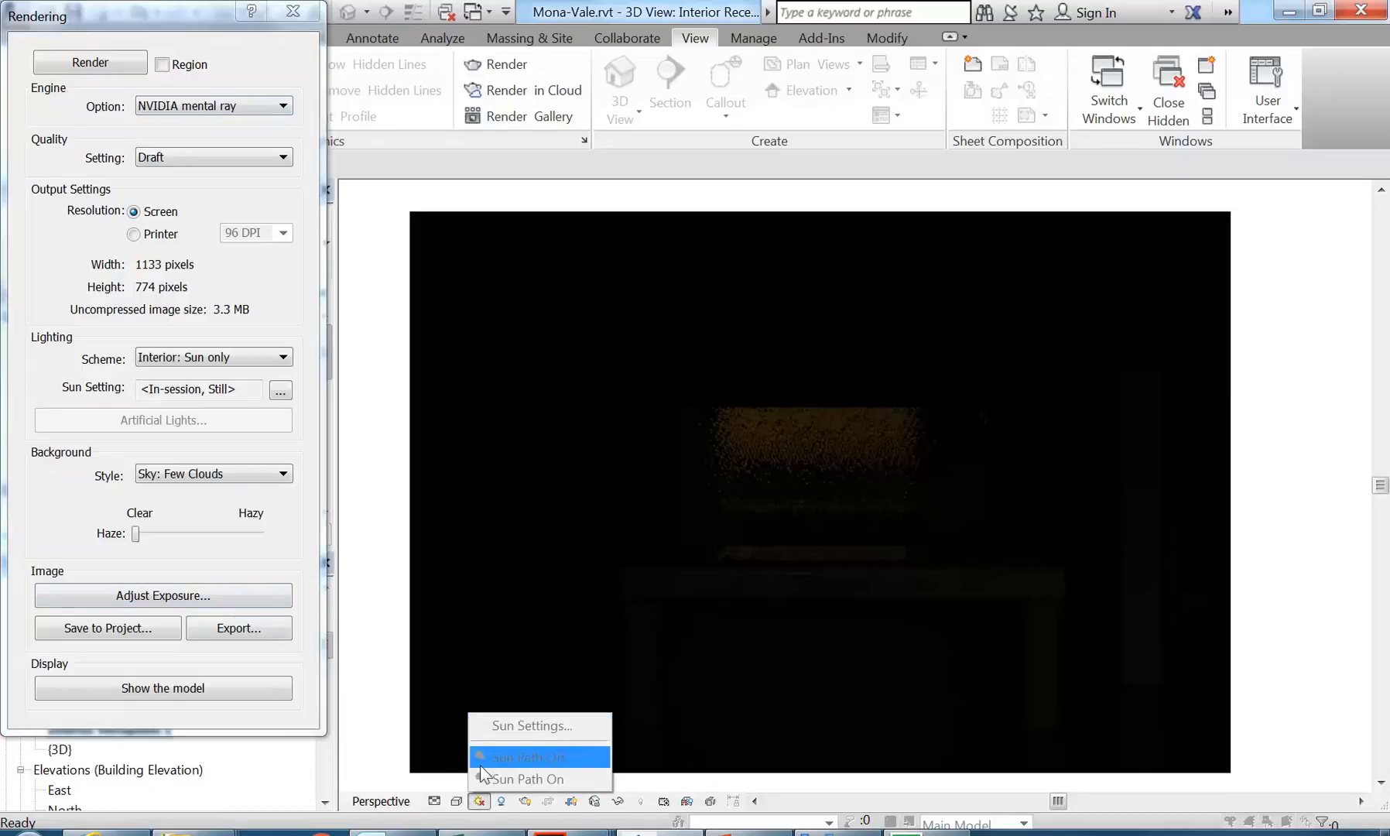
click(214, 688)
click(479, 801)
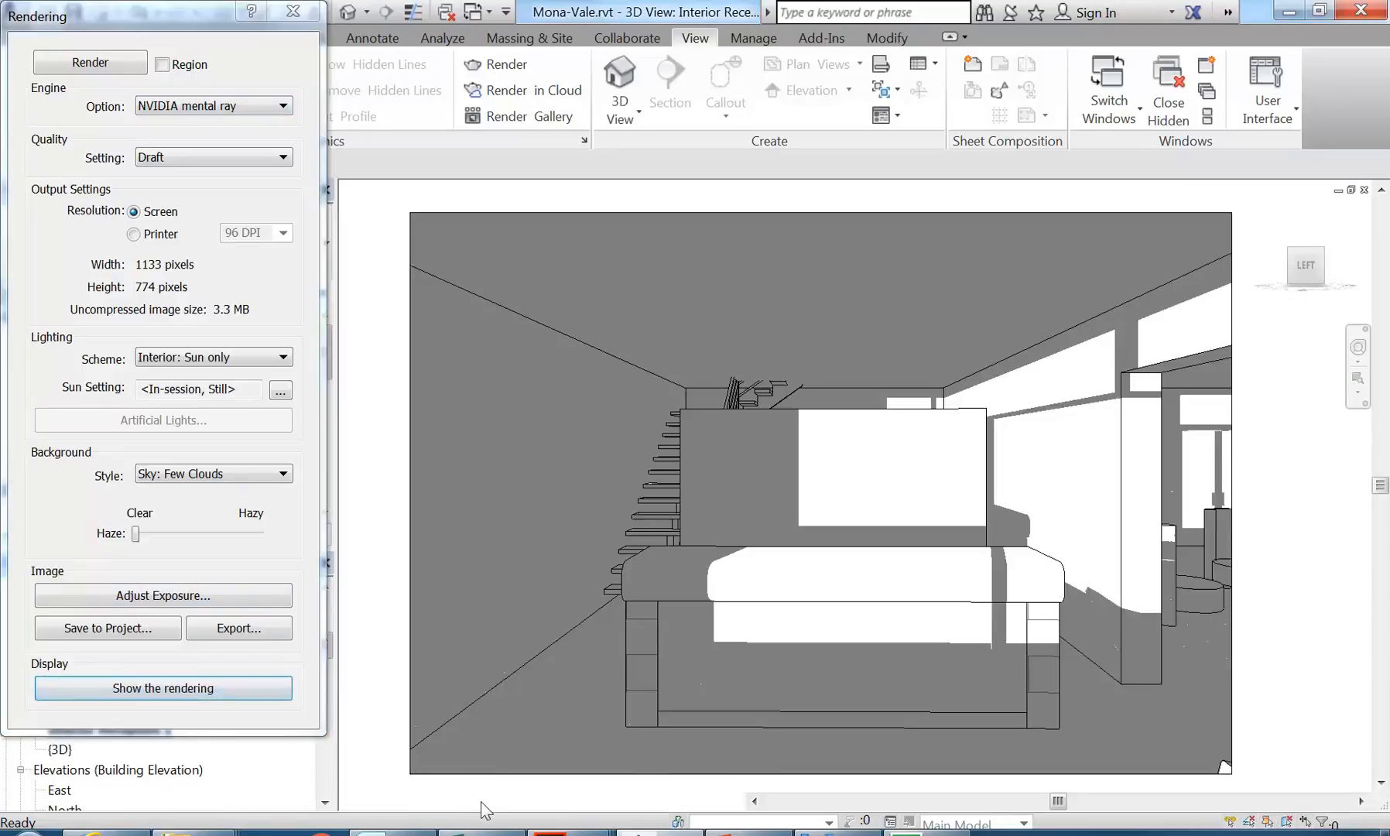
click(517, 723)
click(717, 168)
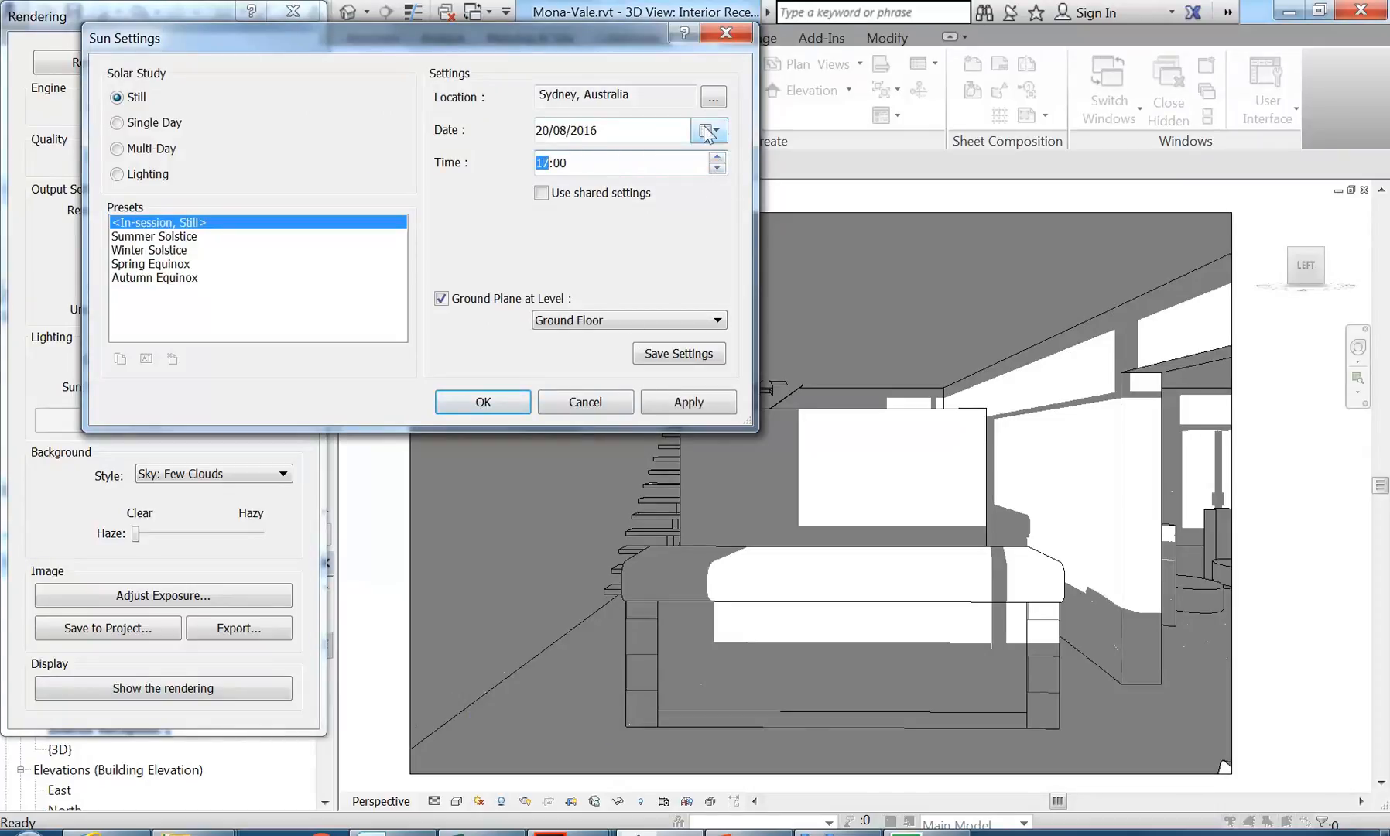
click(708, 133)
click(741, 269)
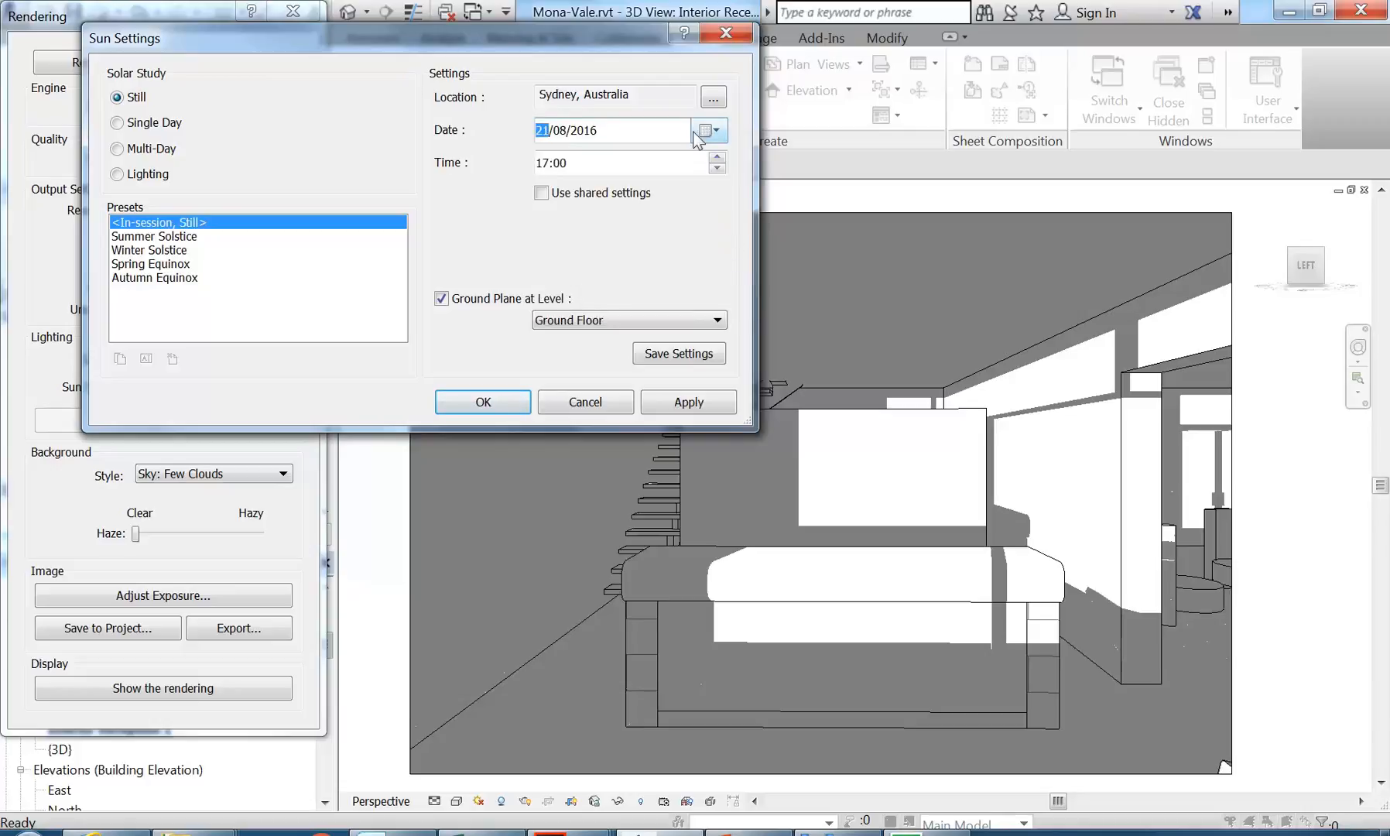
click(688, 402)
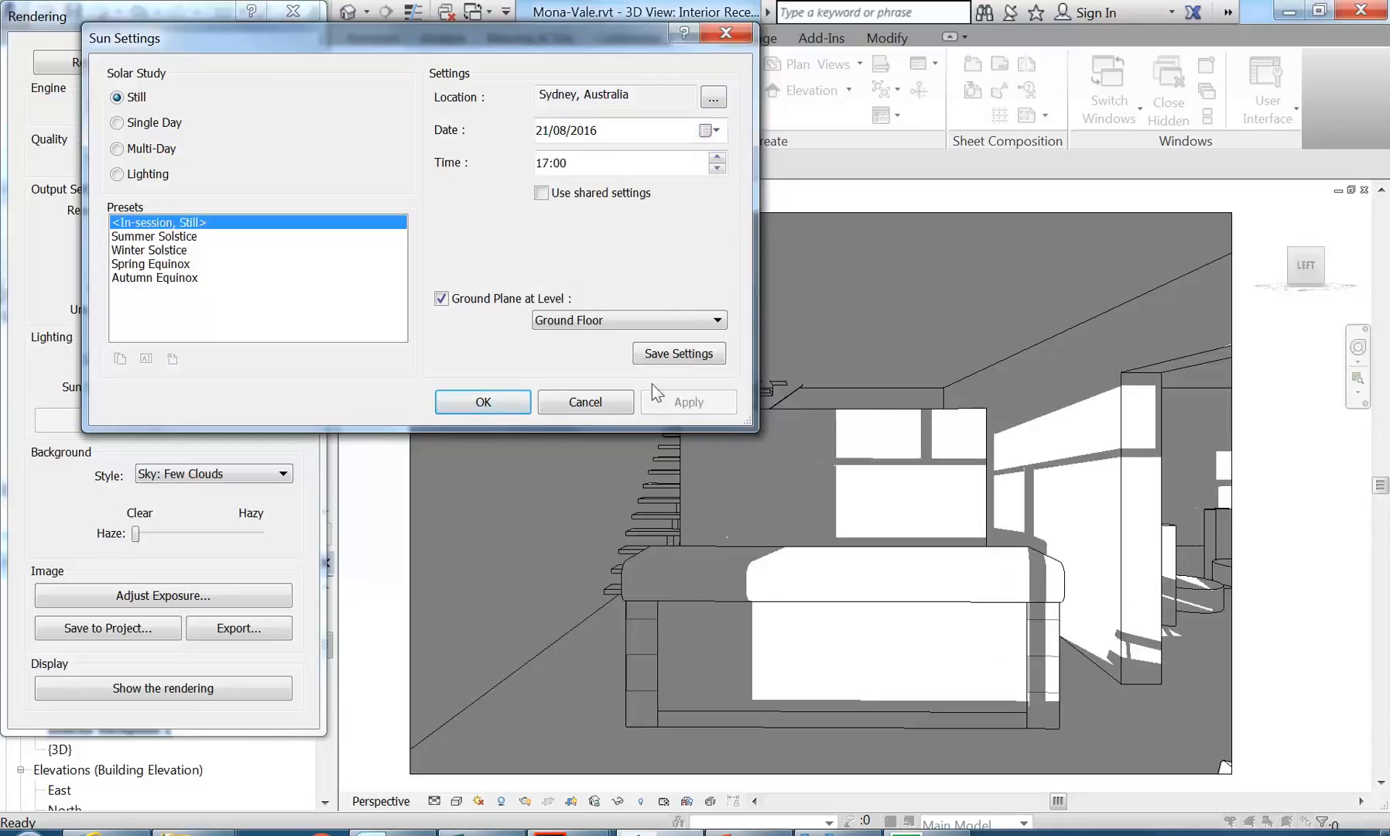
- Change the solar study date to 31/08/2016 and apply it to the camera view
click(707, 133)
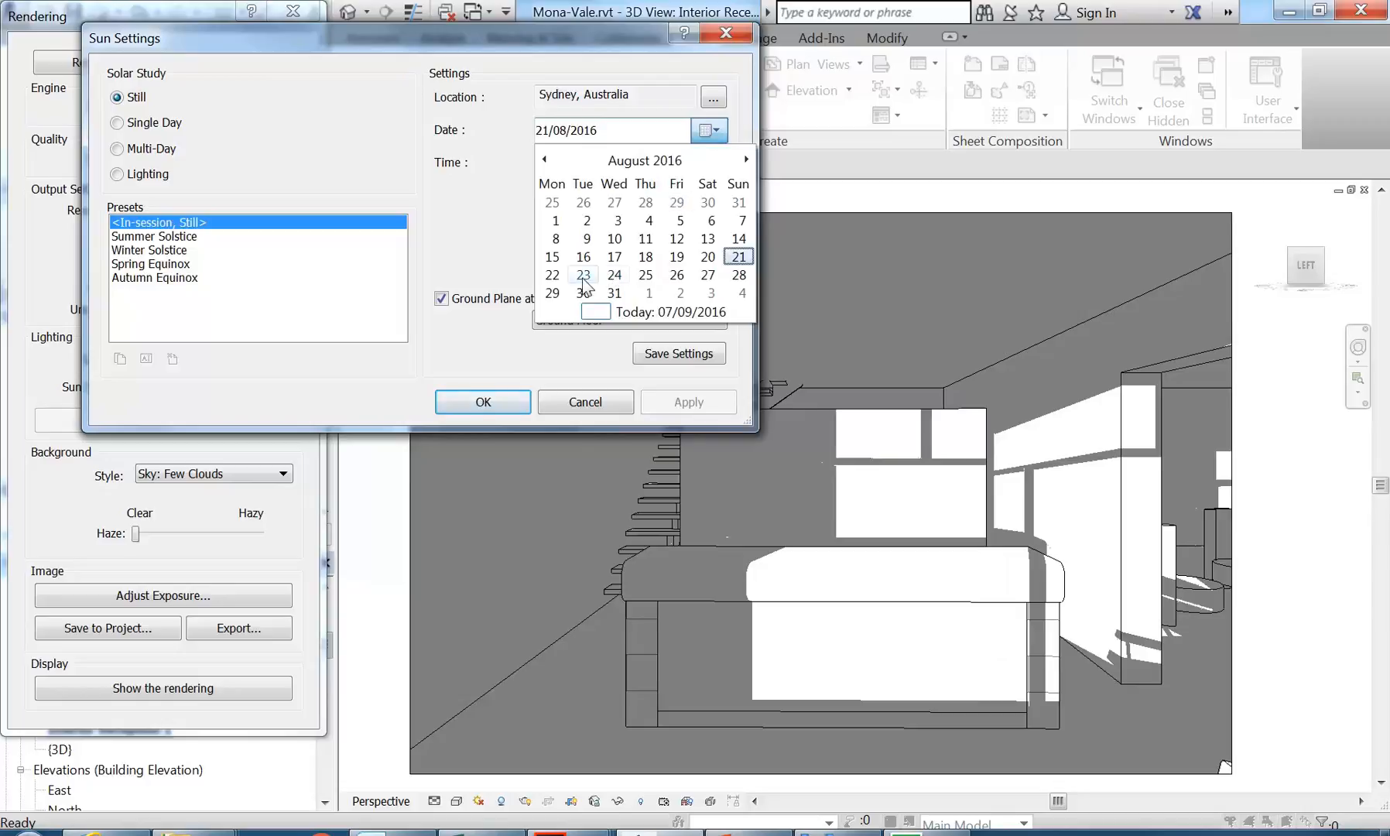
click(614, 294)
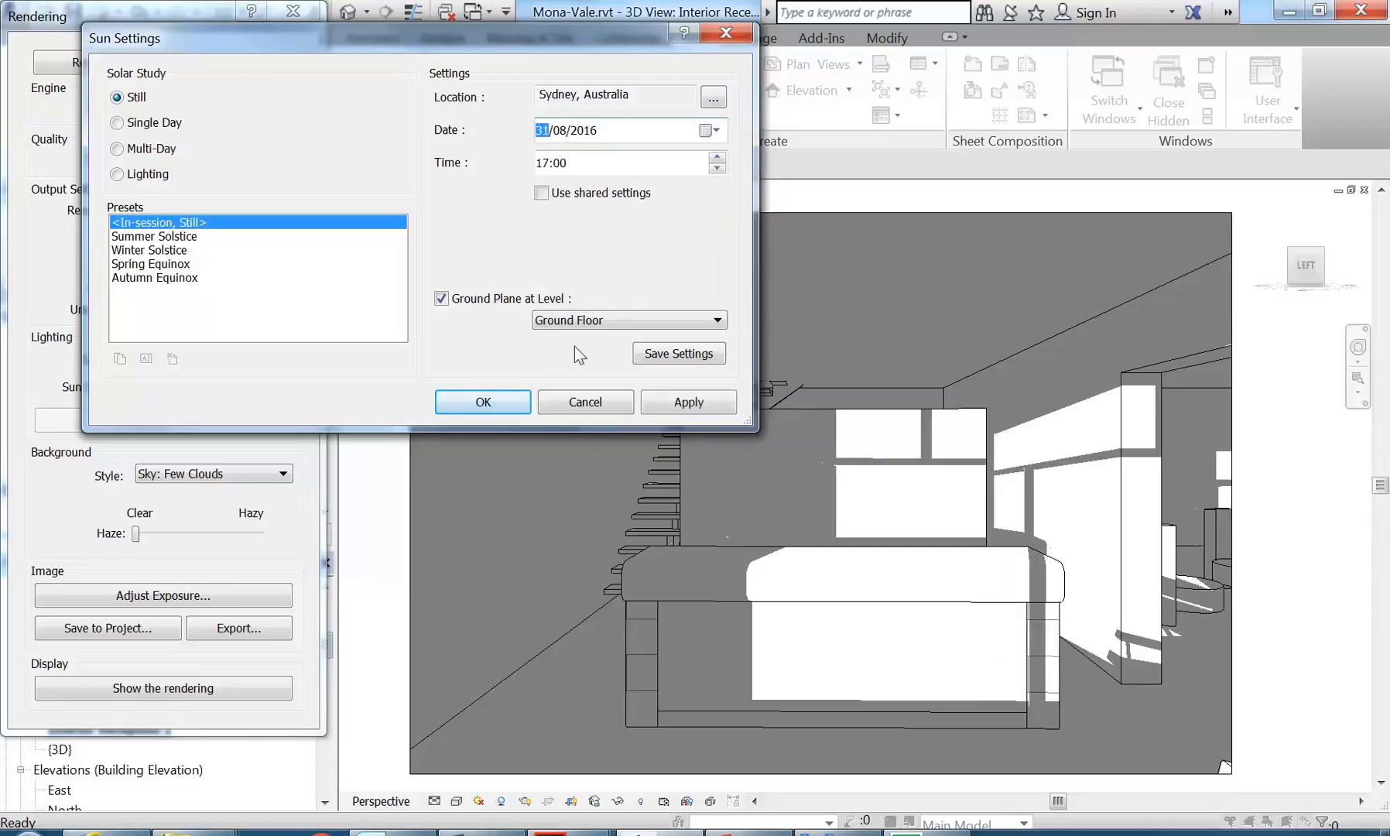
click(688, 401)
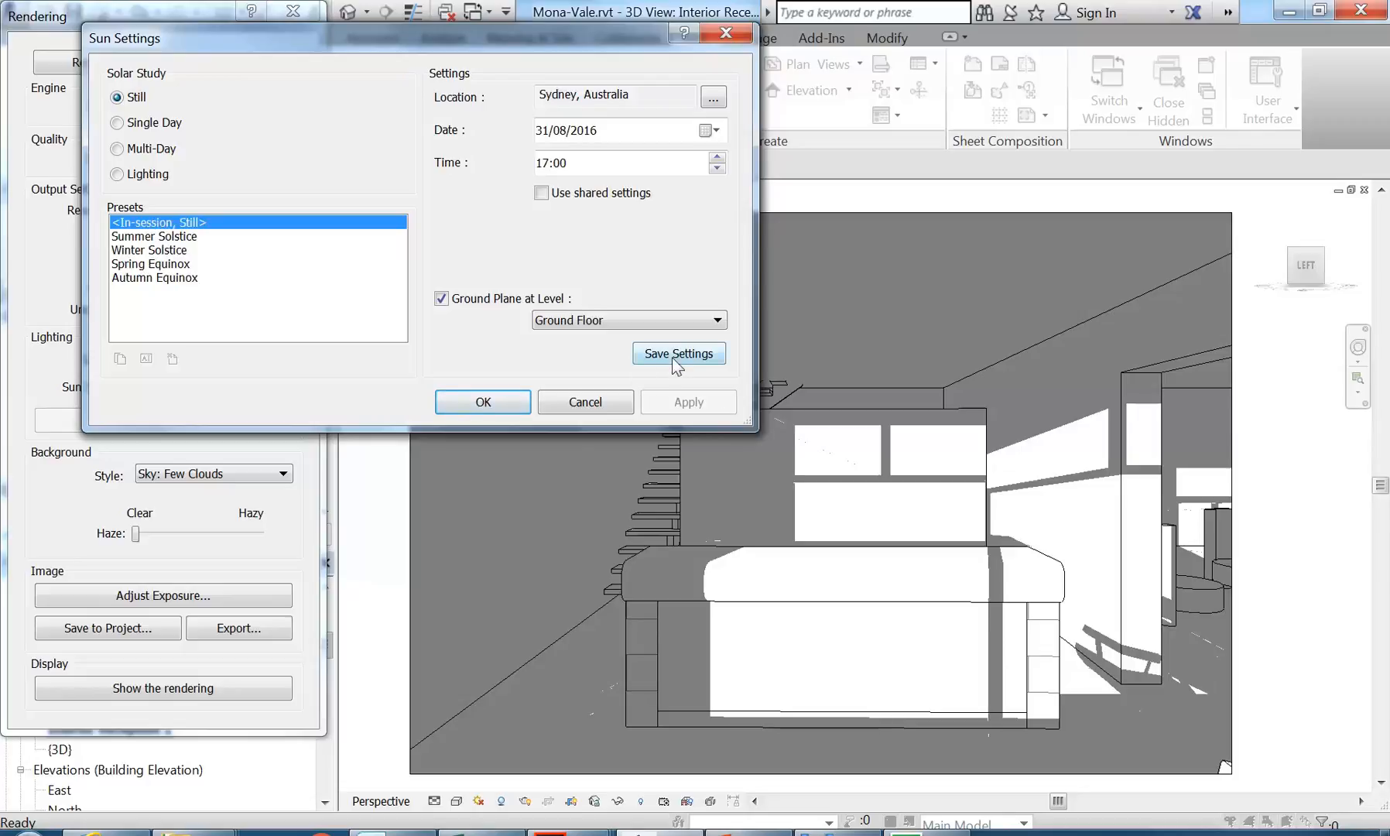
click(442, 299)
click(674, 357)
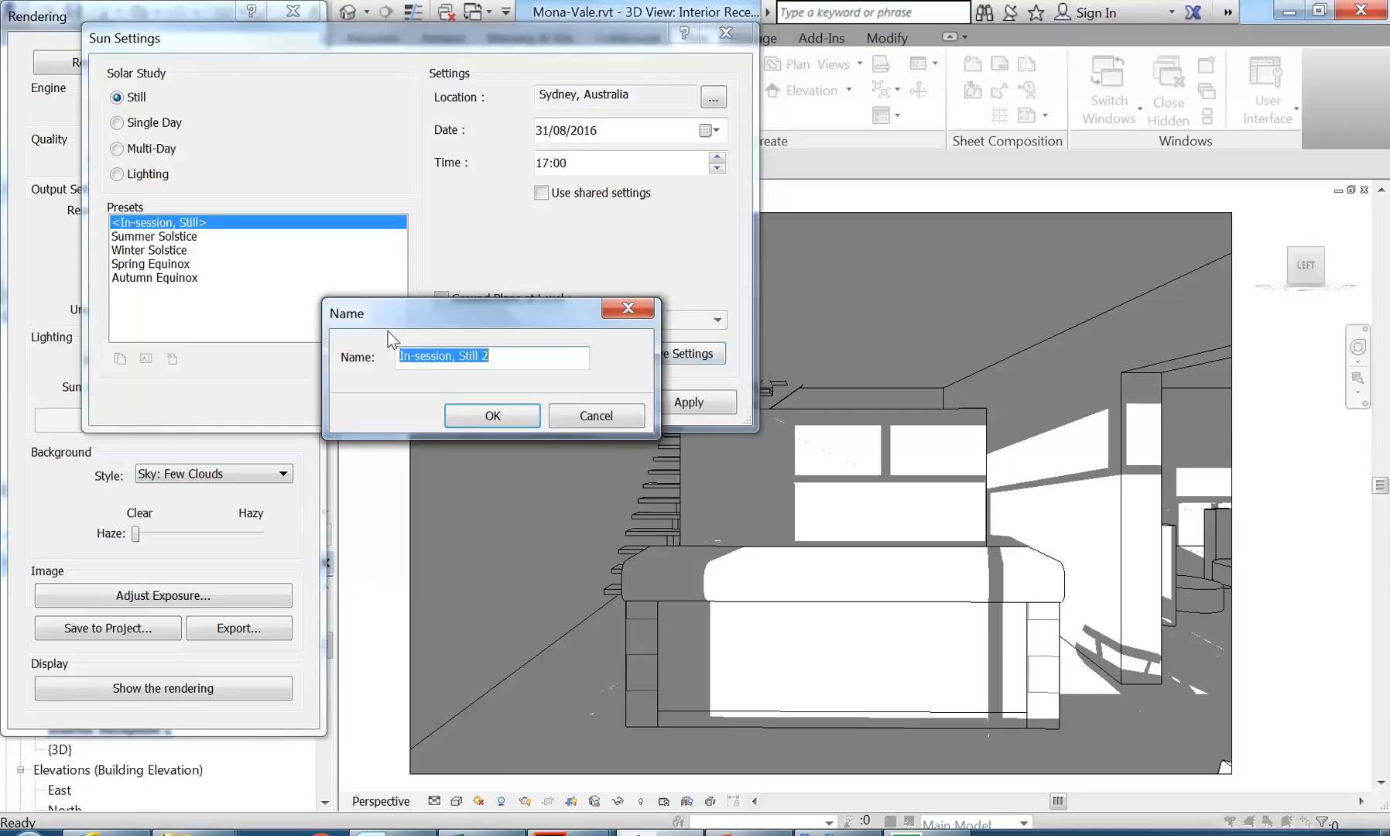
drag(473, 312, 503, 288)
click(626, 393)
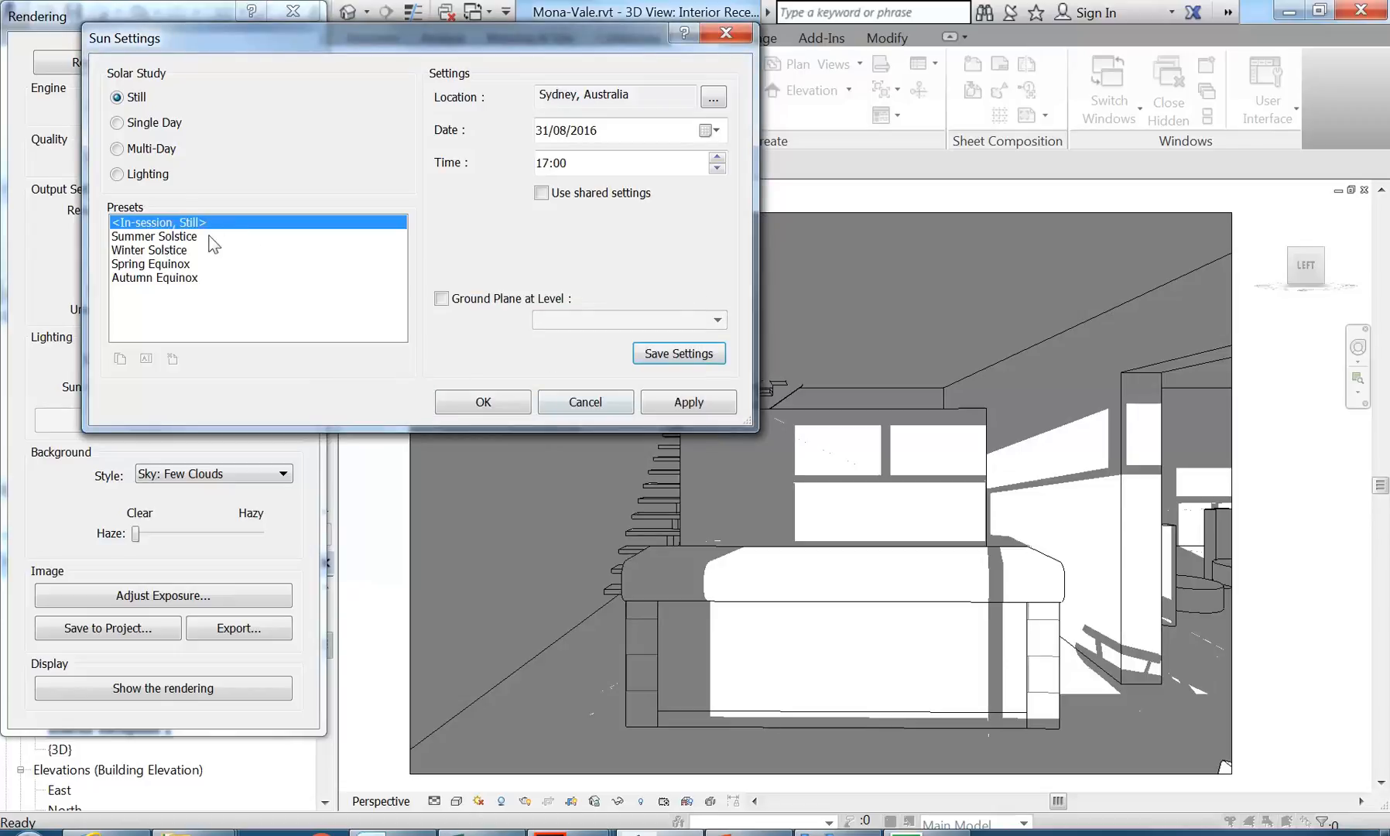
click(441, 299)
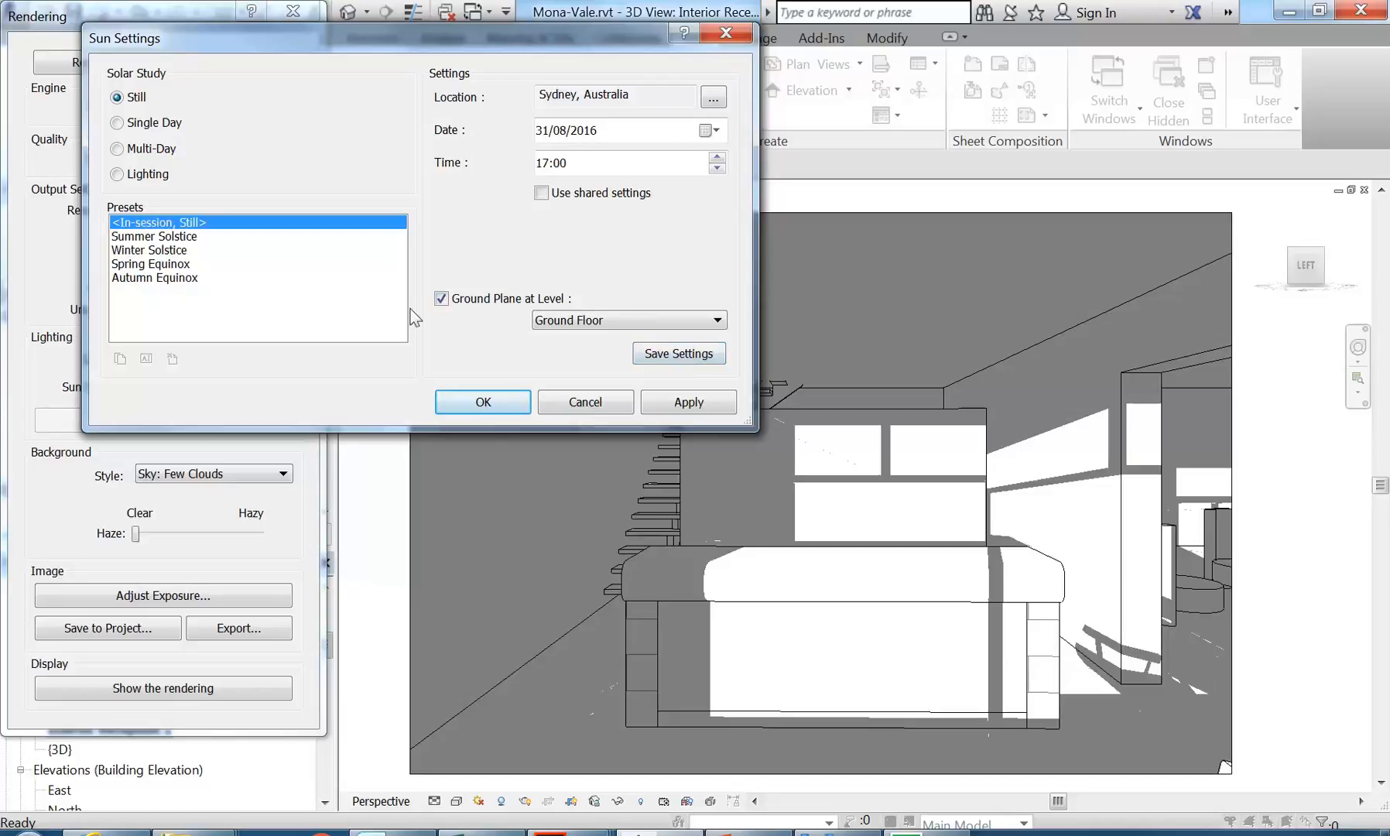
- Save the current solar study as a preset named Render Sun 1 and render the camera view with it
click(686, 360)
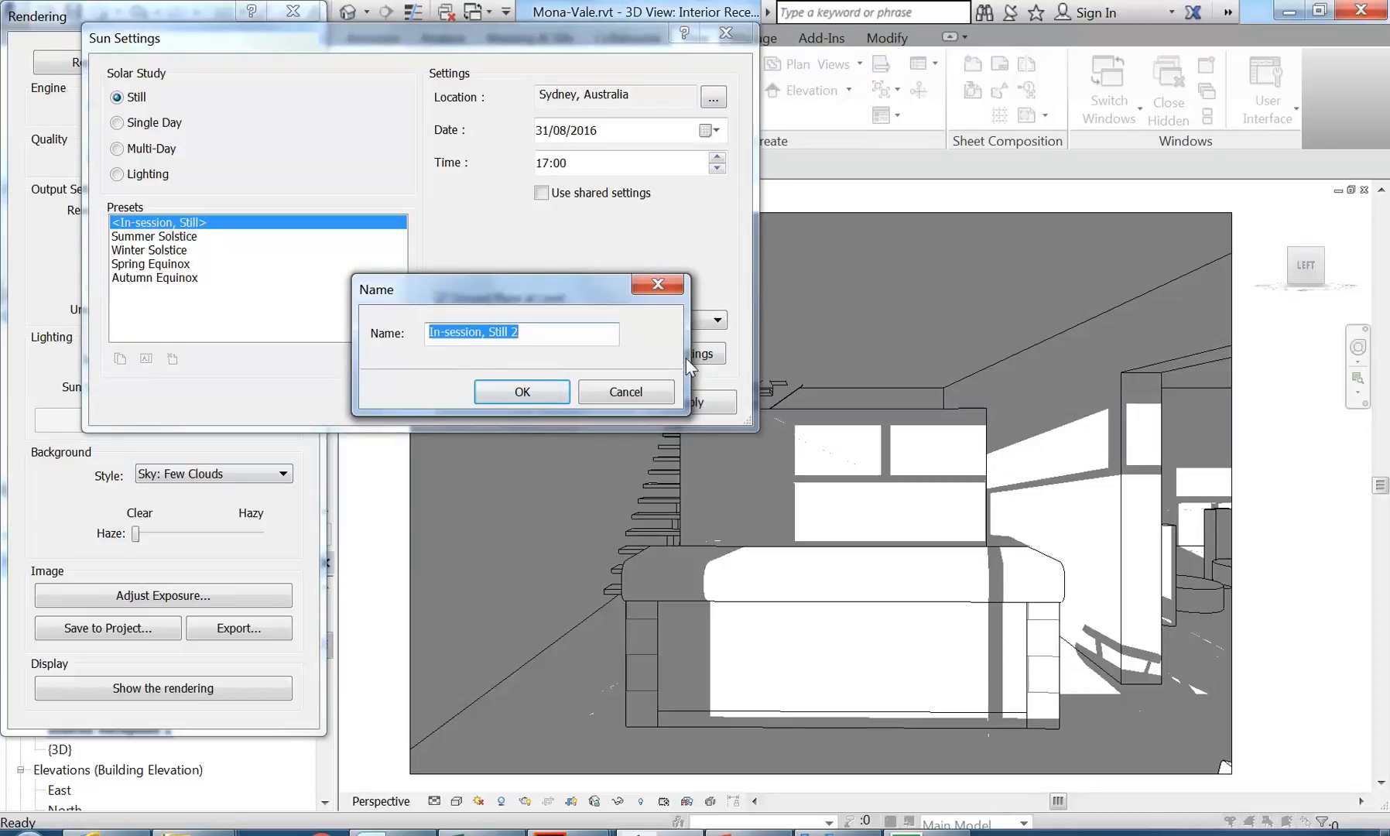
text(Render Sun 1)
click(503, 398)
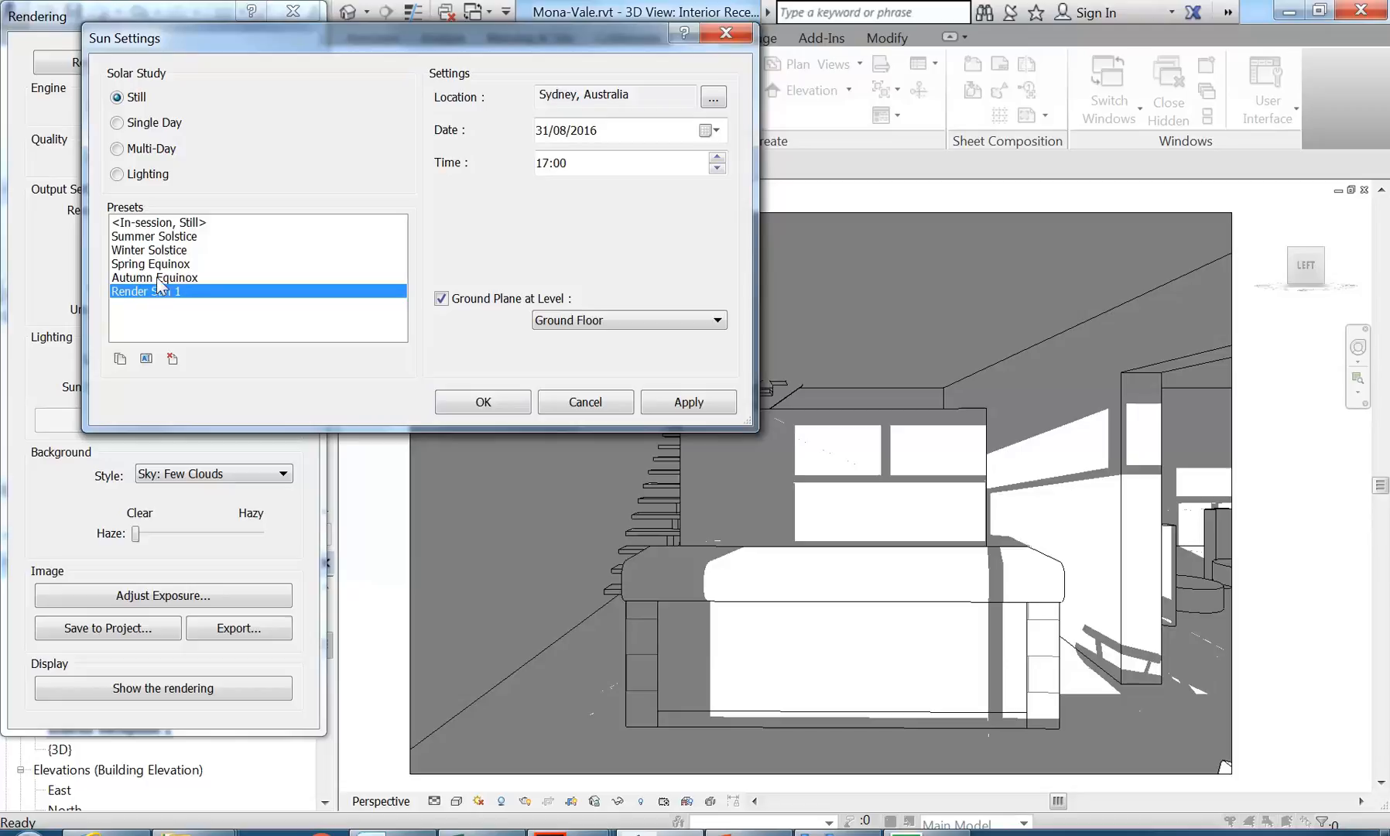
click(483, 402)
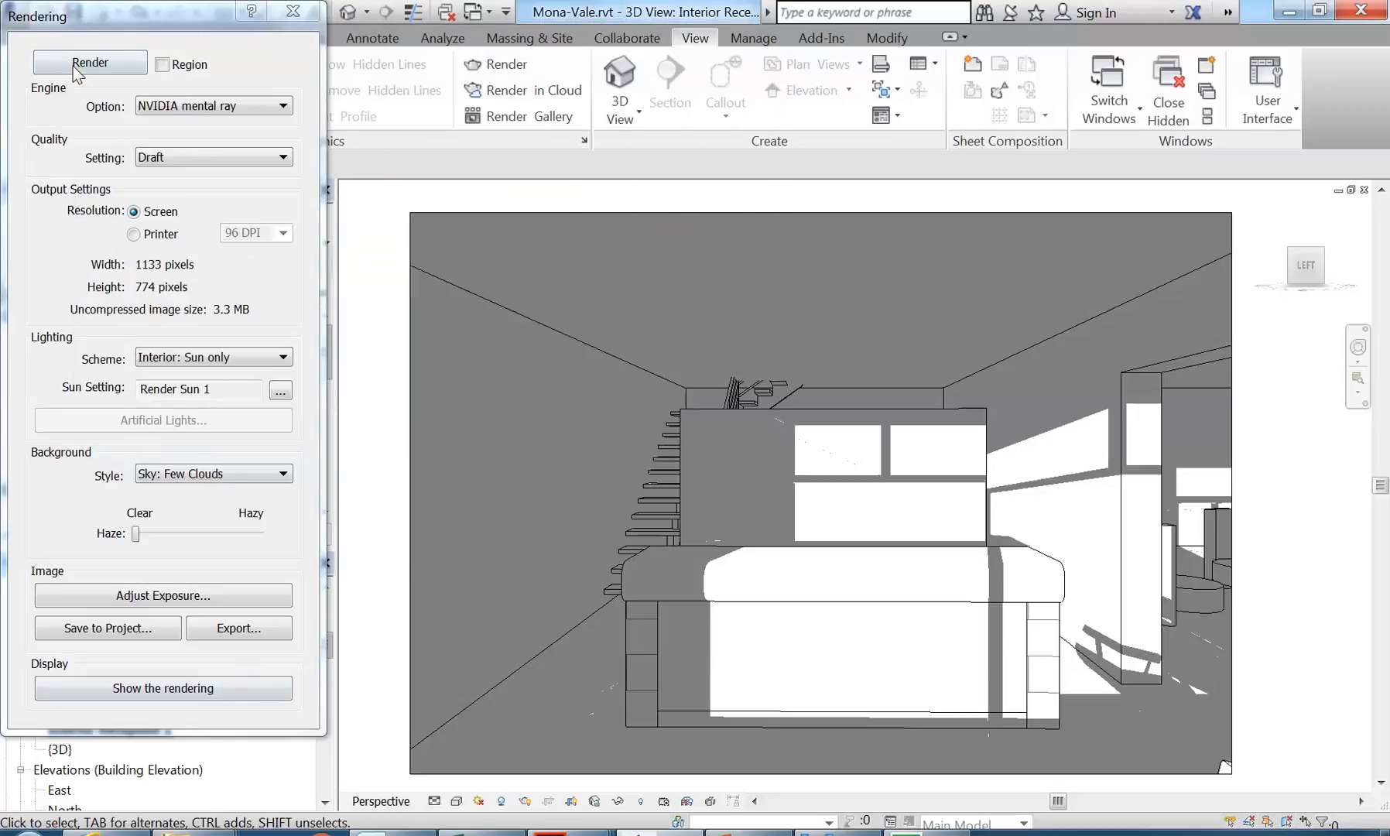
click(90, 63)
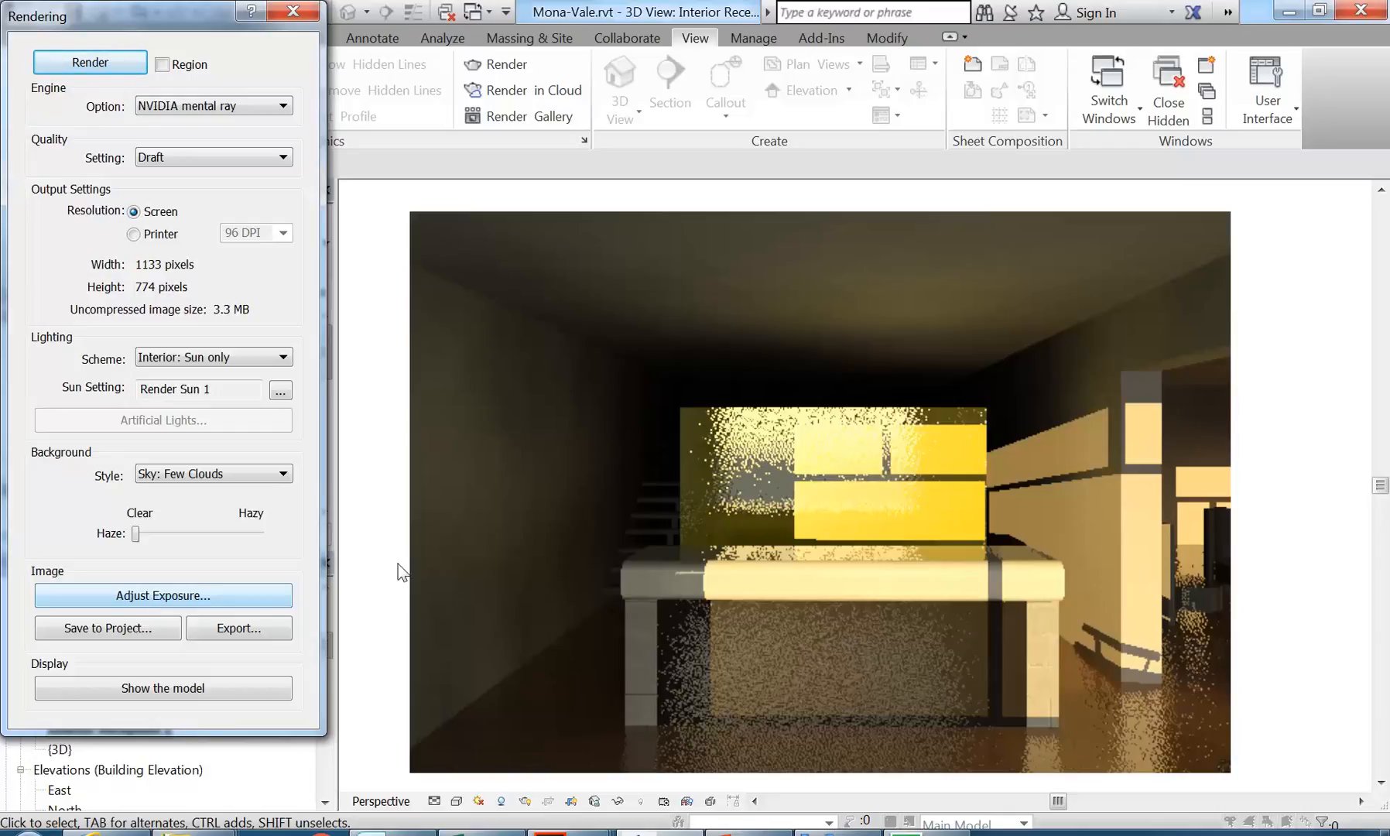
- Adjust the rendering's exposure by setting the exposure value to 7.64 and the highlights to 0.06
click(141, 594)
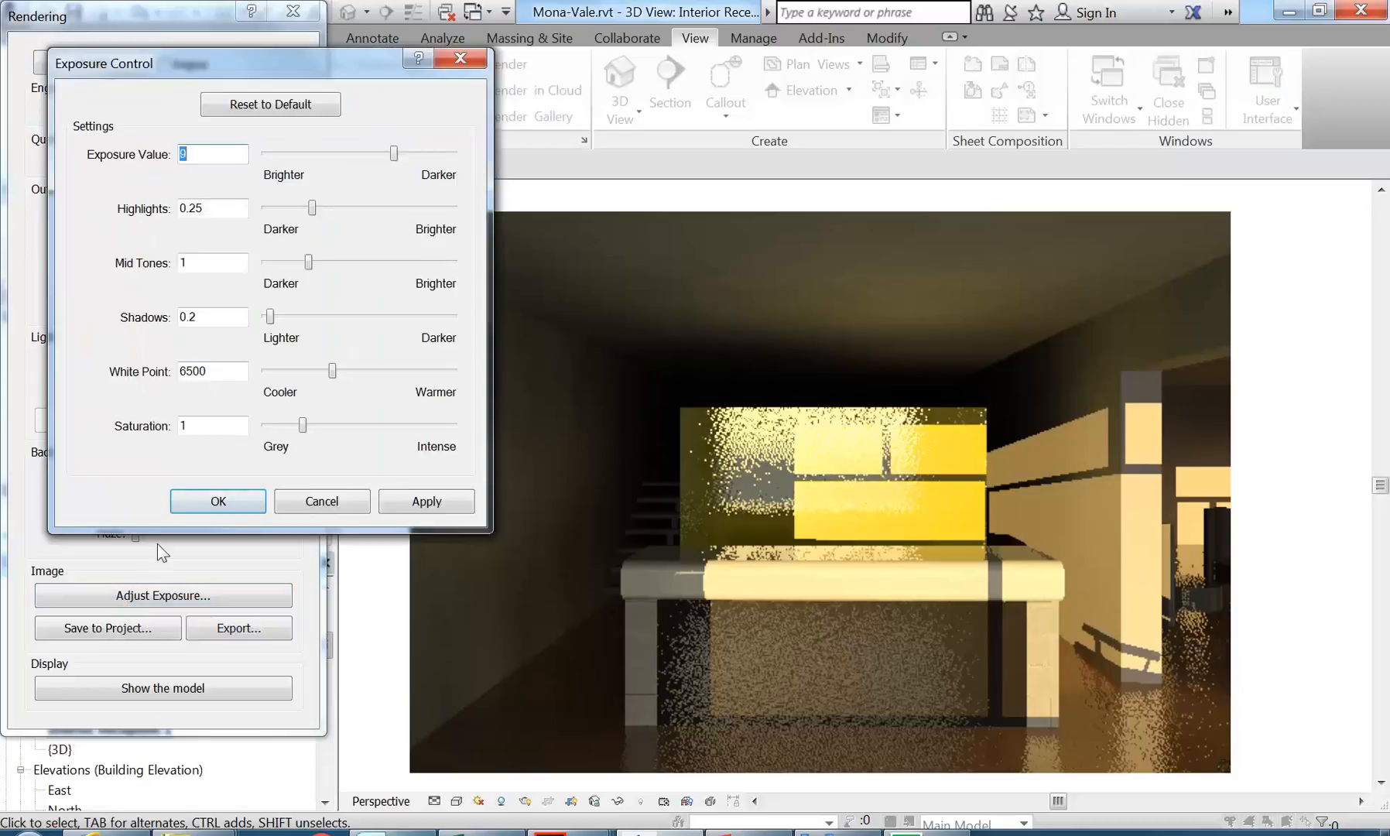
click(202, 156)
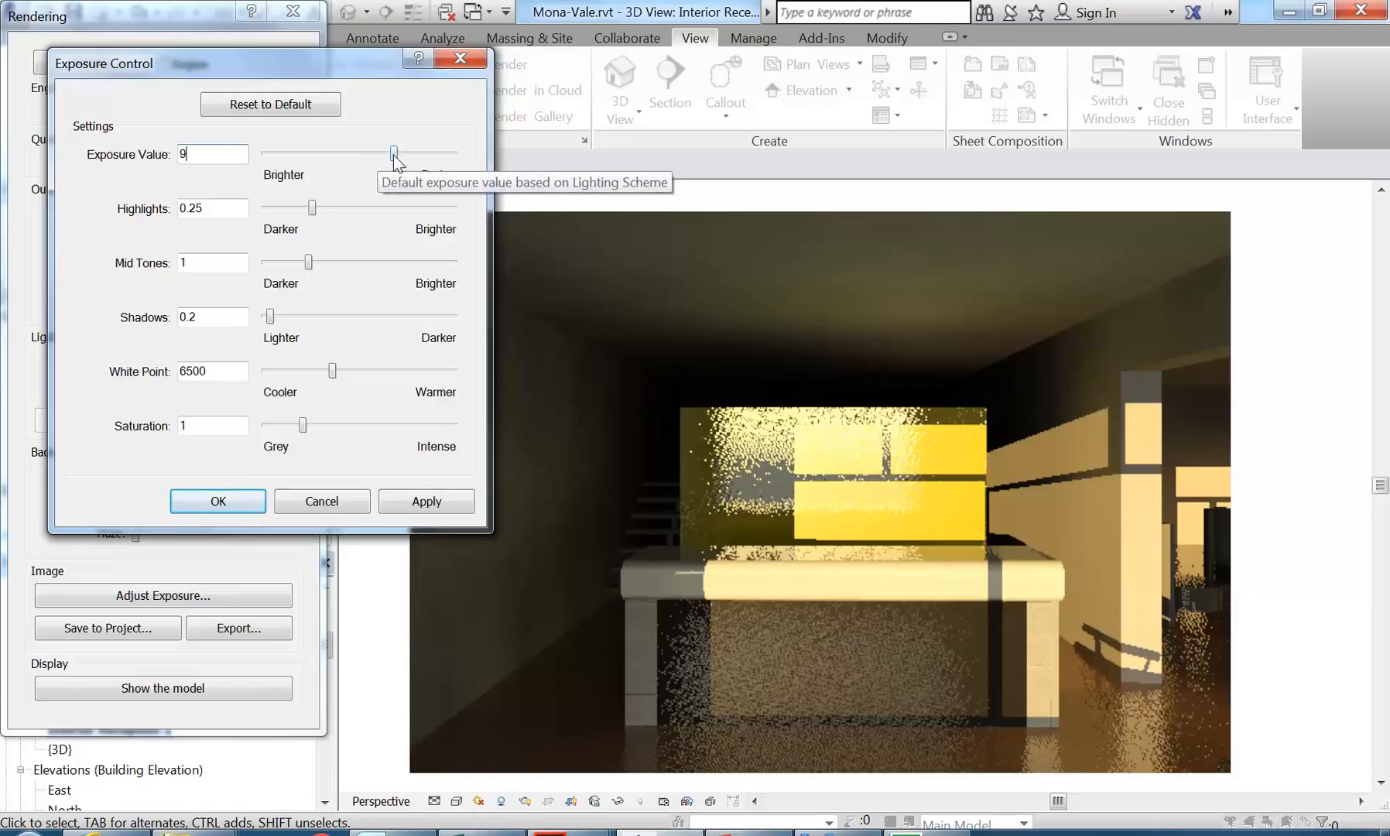
drag(395, 157, 383, 154)
click(416, 503)
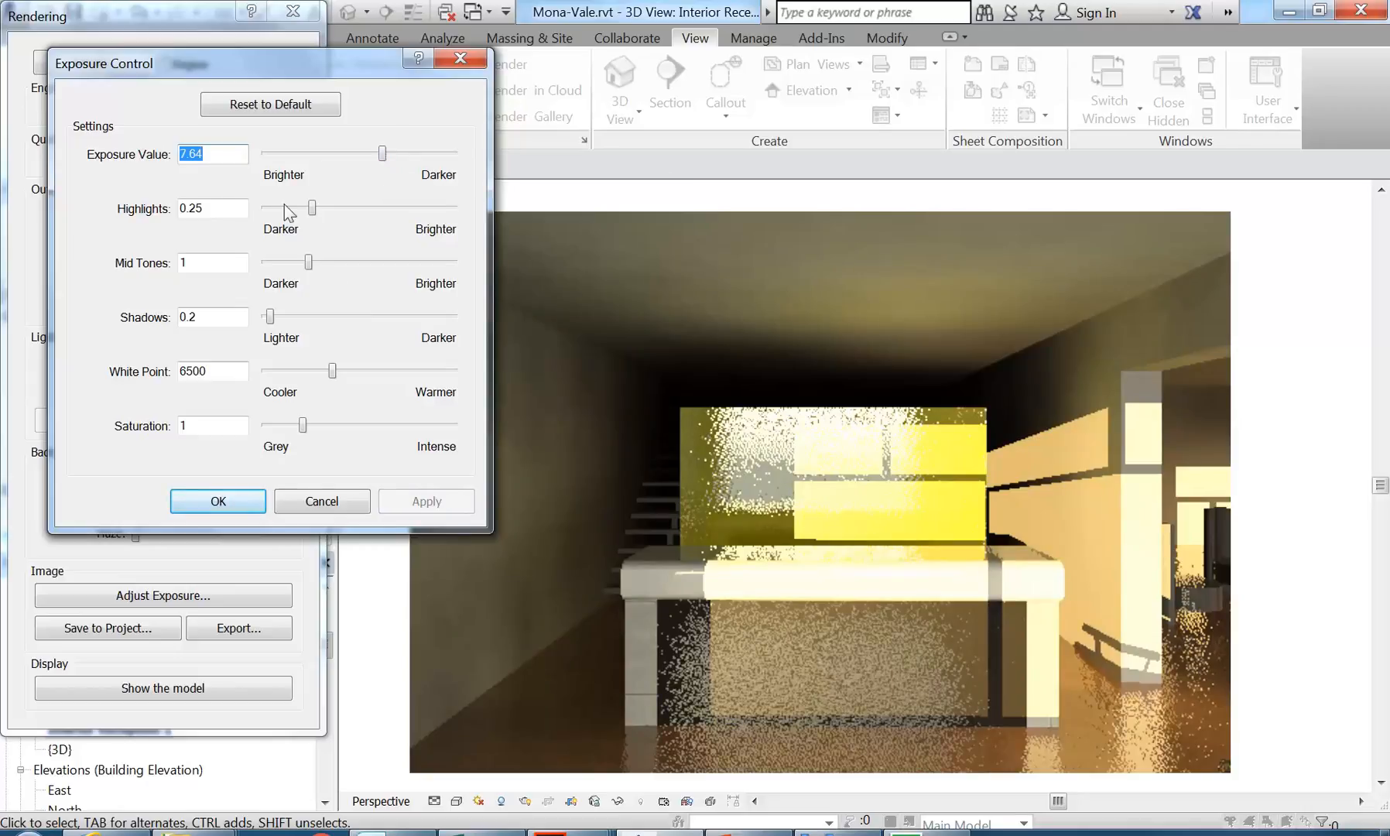
drag(312, 209, 294, 211)
click(425, 509)
drag(292, 207, 276, 212)
click(411, 505)
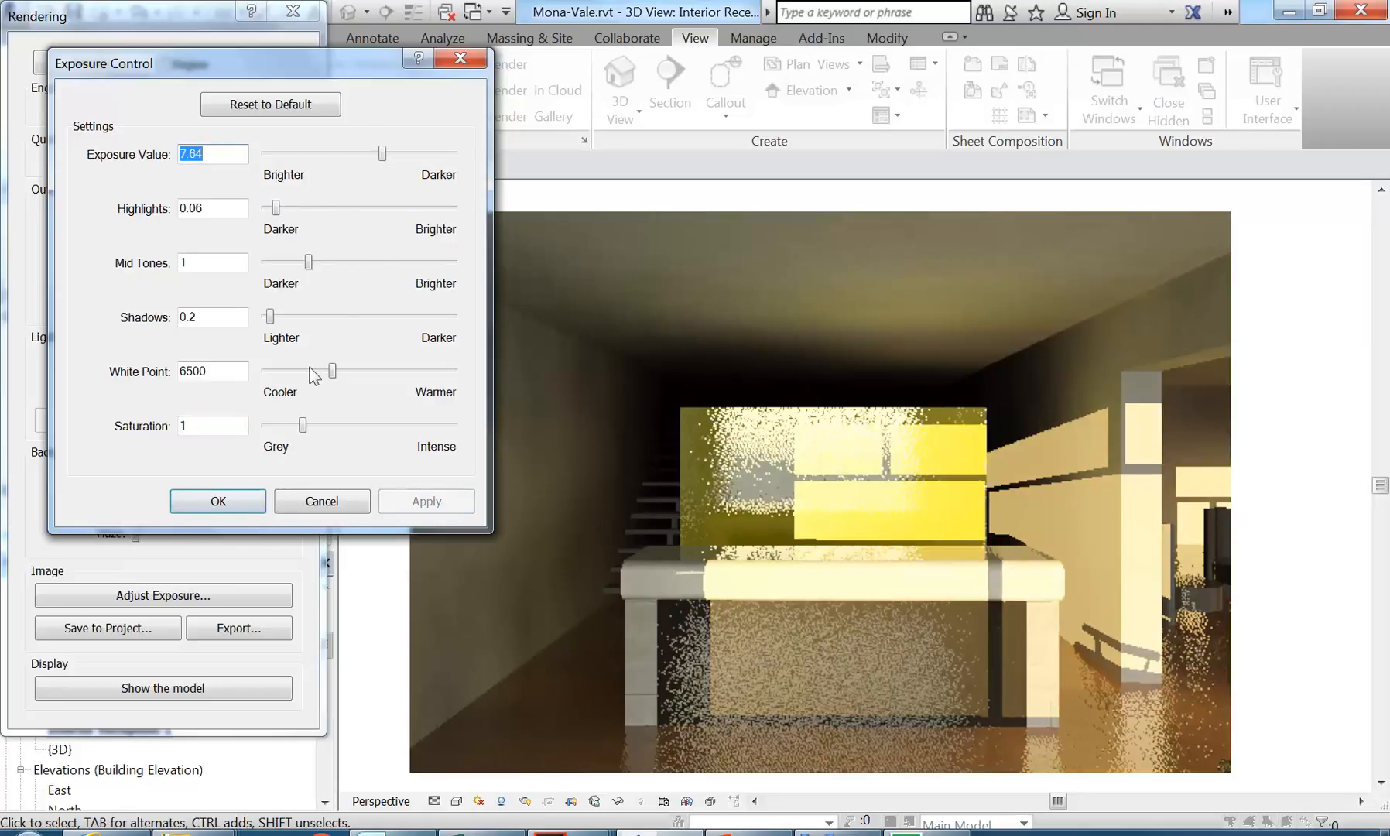
click(217, 503)
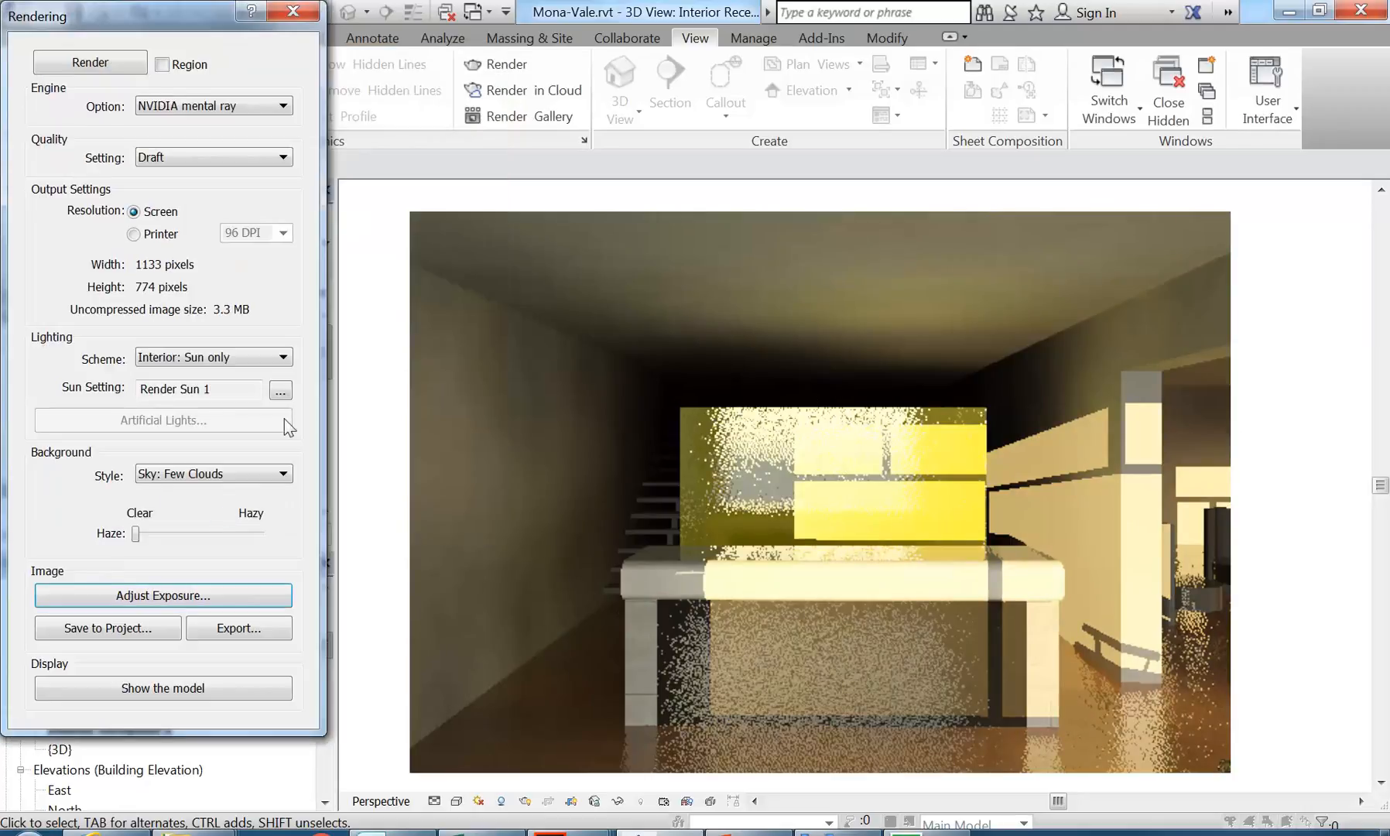
- Render the camera view in Medium quality and return to the model view
click(201, 158)
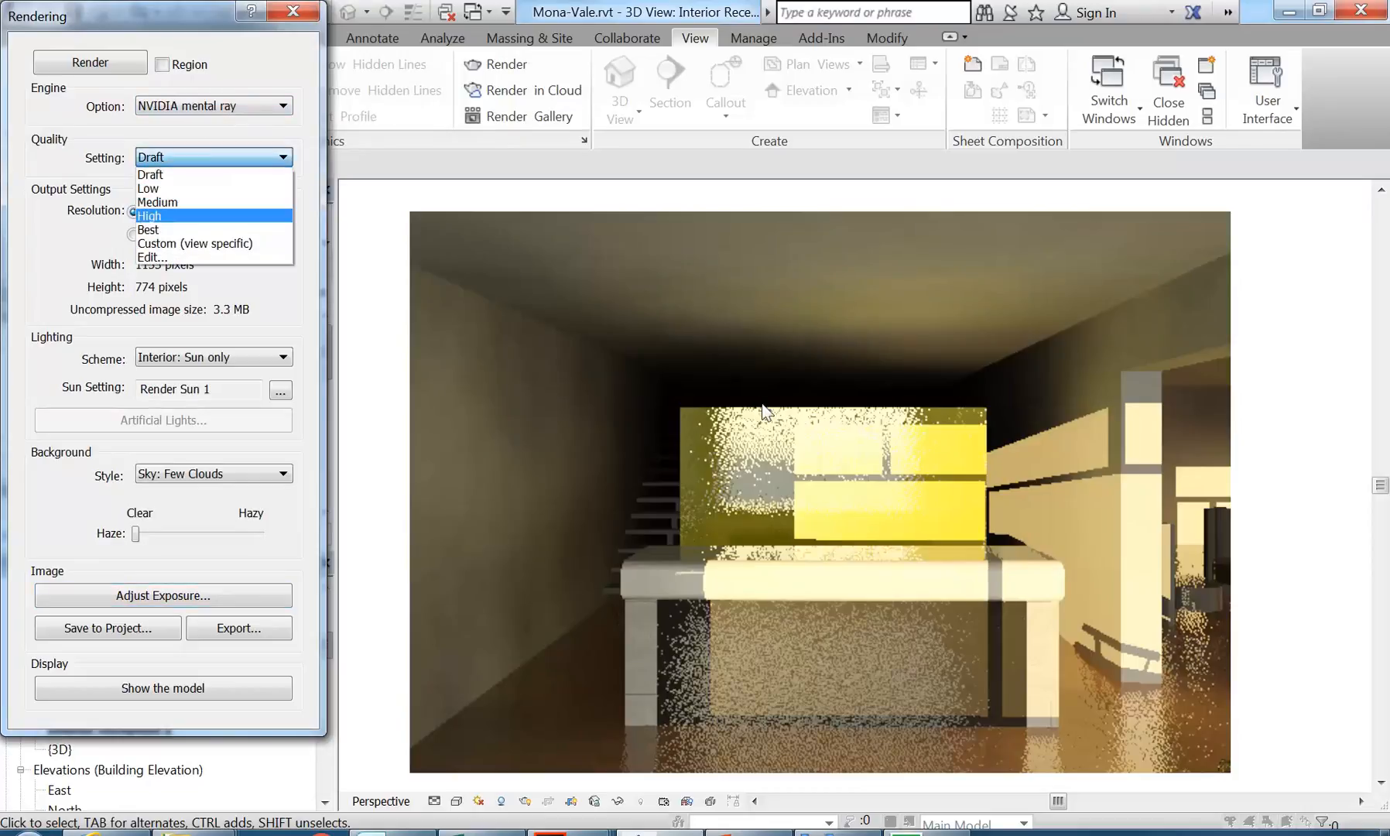
click(180, 206)
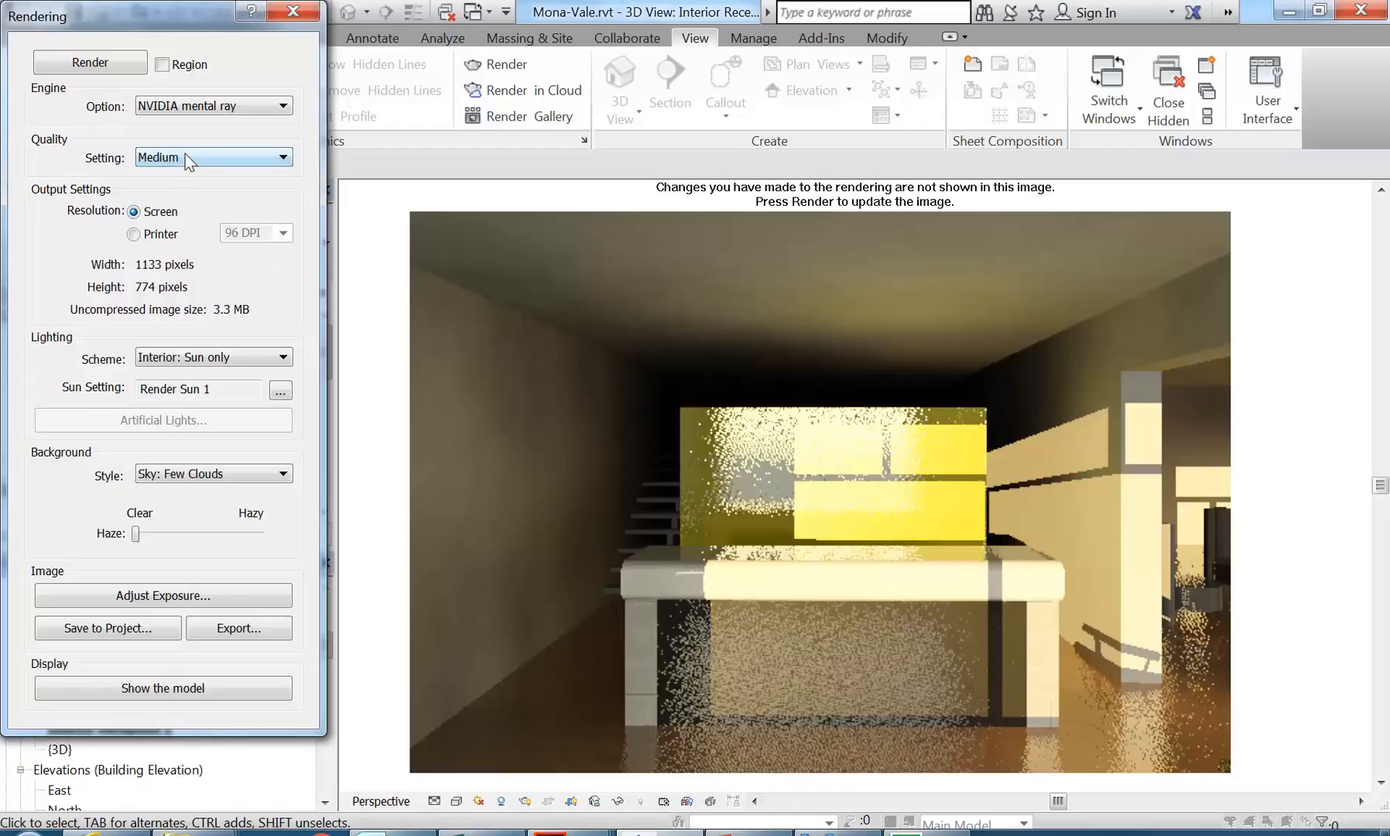
click(82, 66)
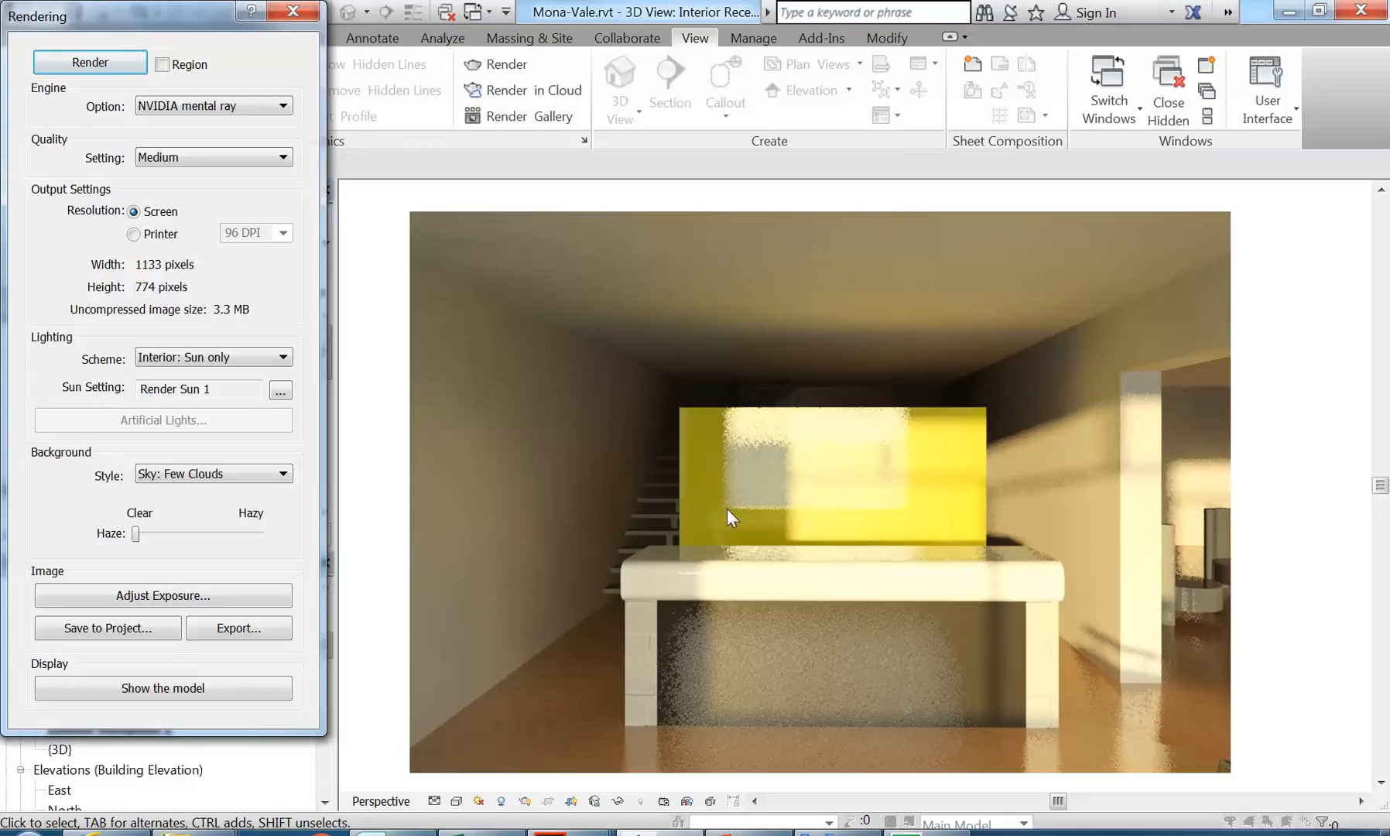
click(293, 11)
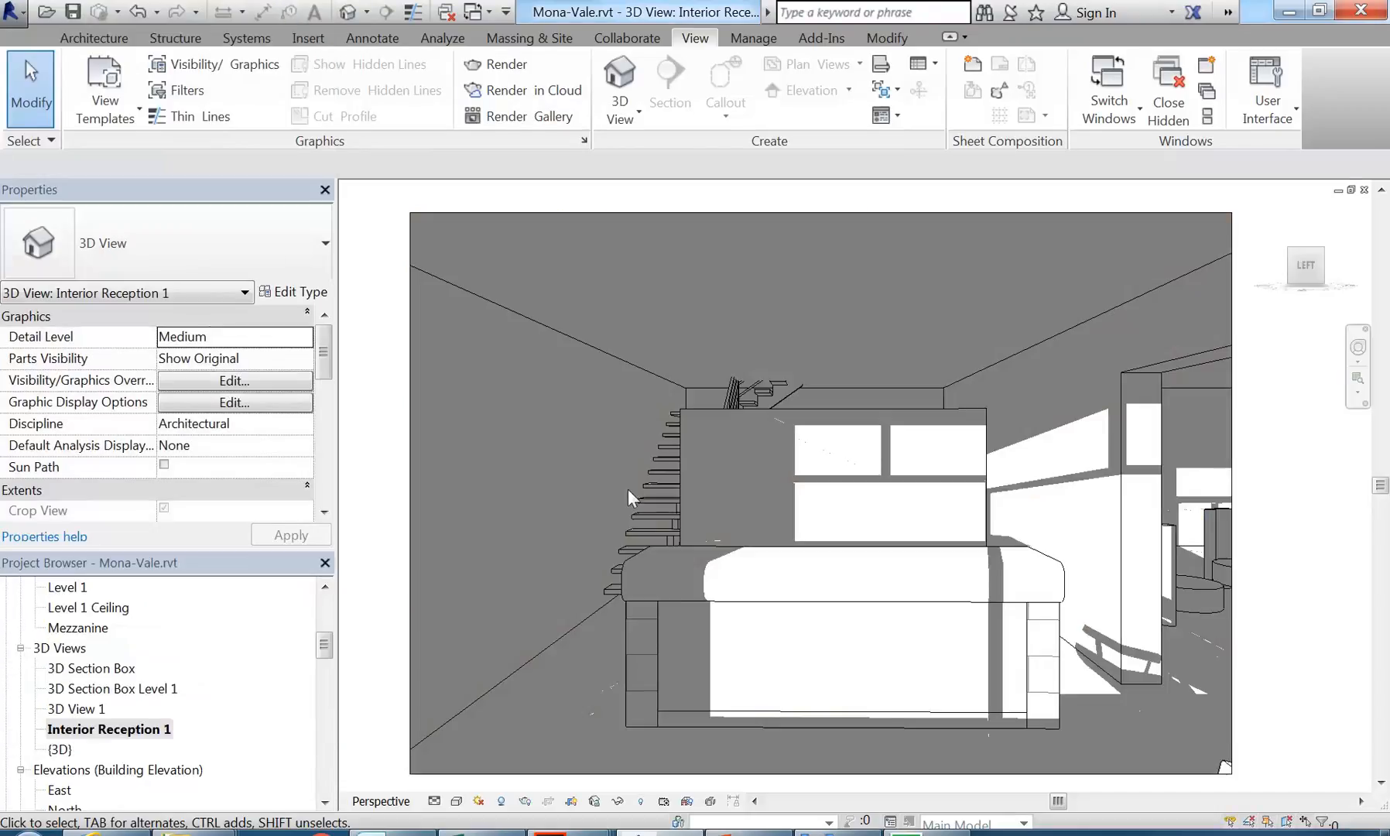
- In the Yellow Plastic Wall's structure, set the glossiness of the Plastic Yellow material's appearance to 80
click(819, 409)
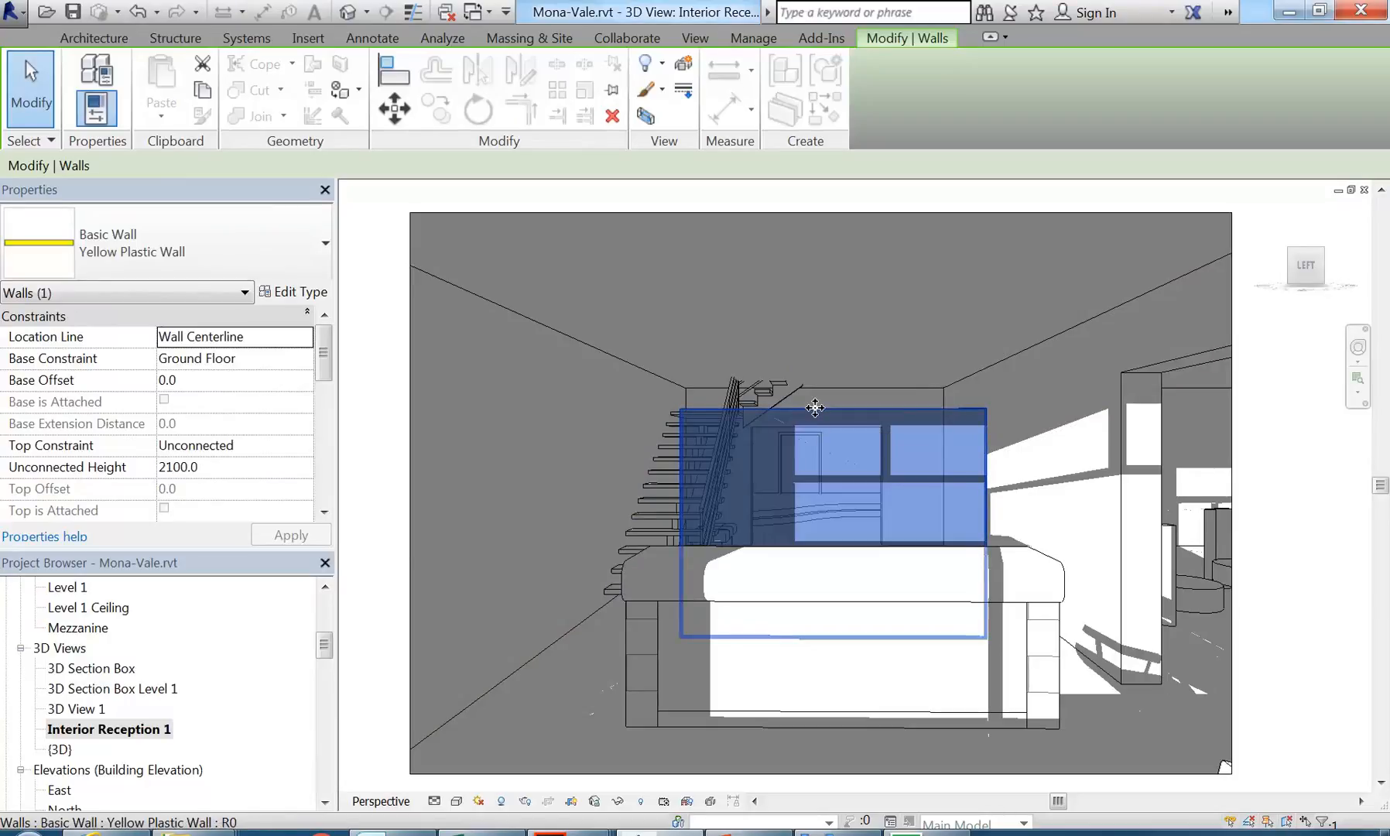
click(293, 292)
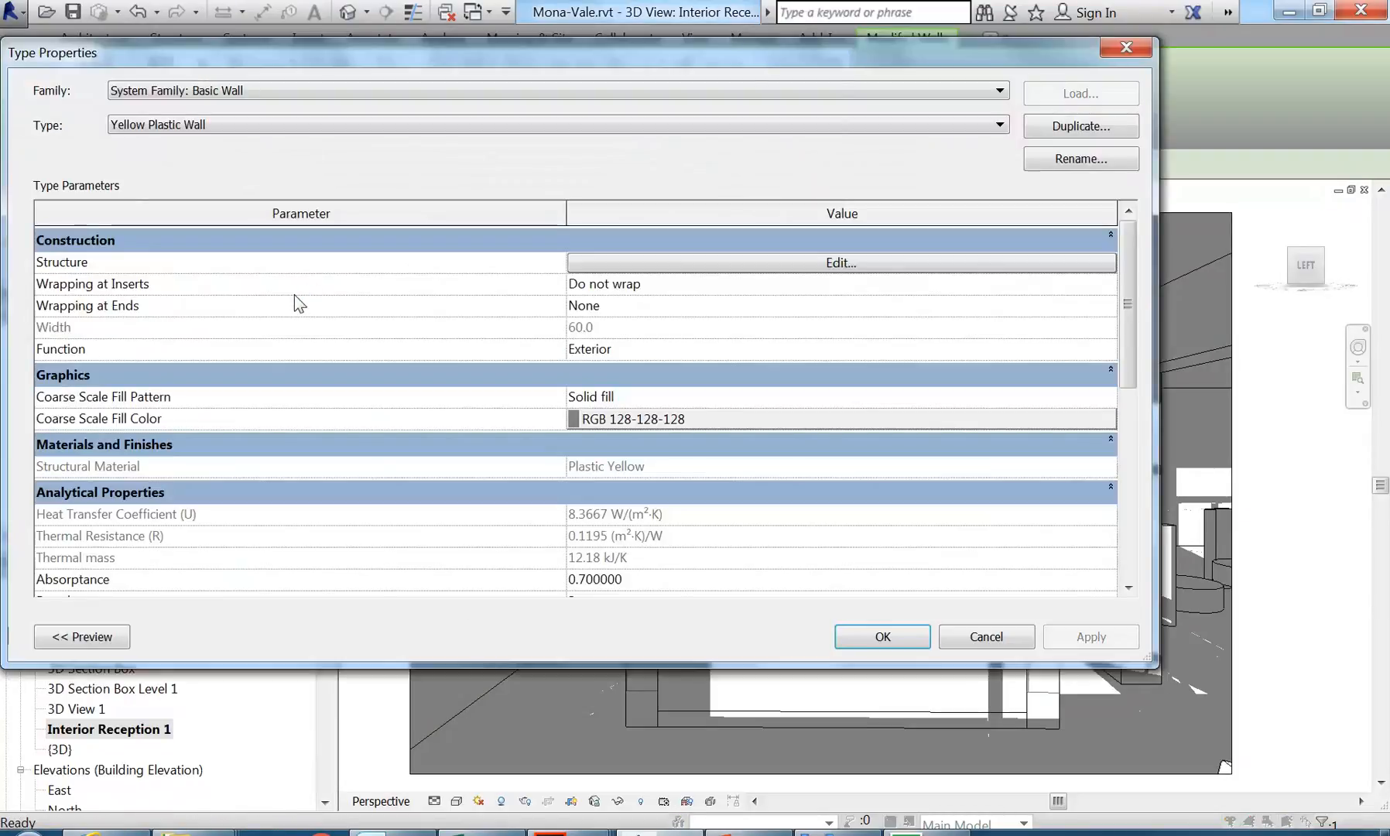
click(670, 265)
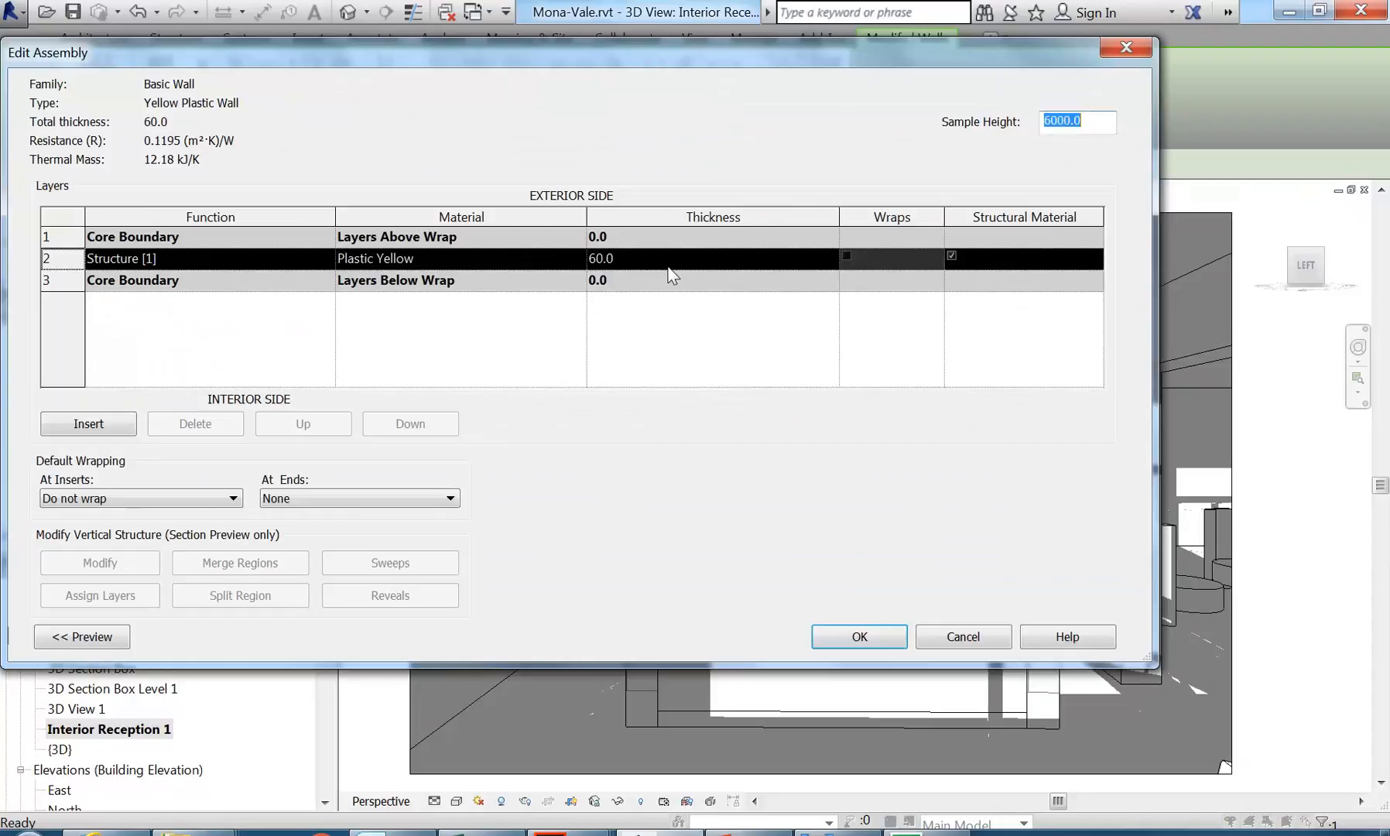
click(550, 264)
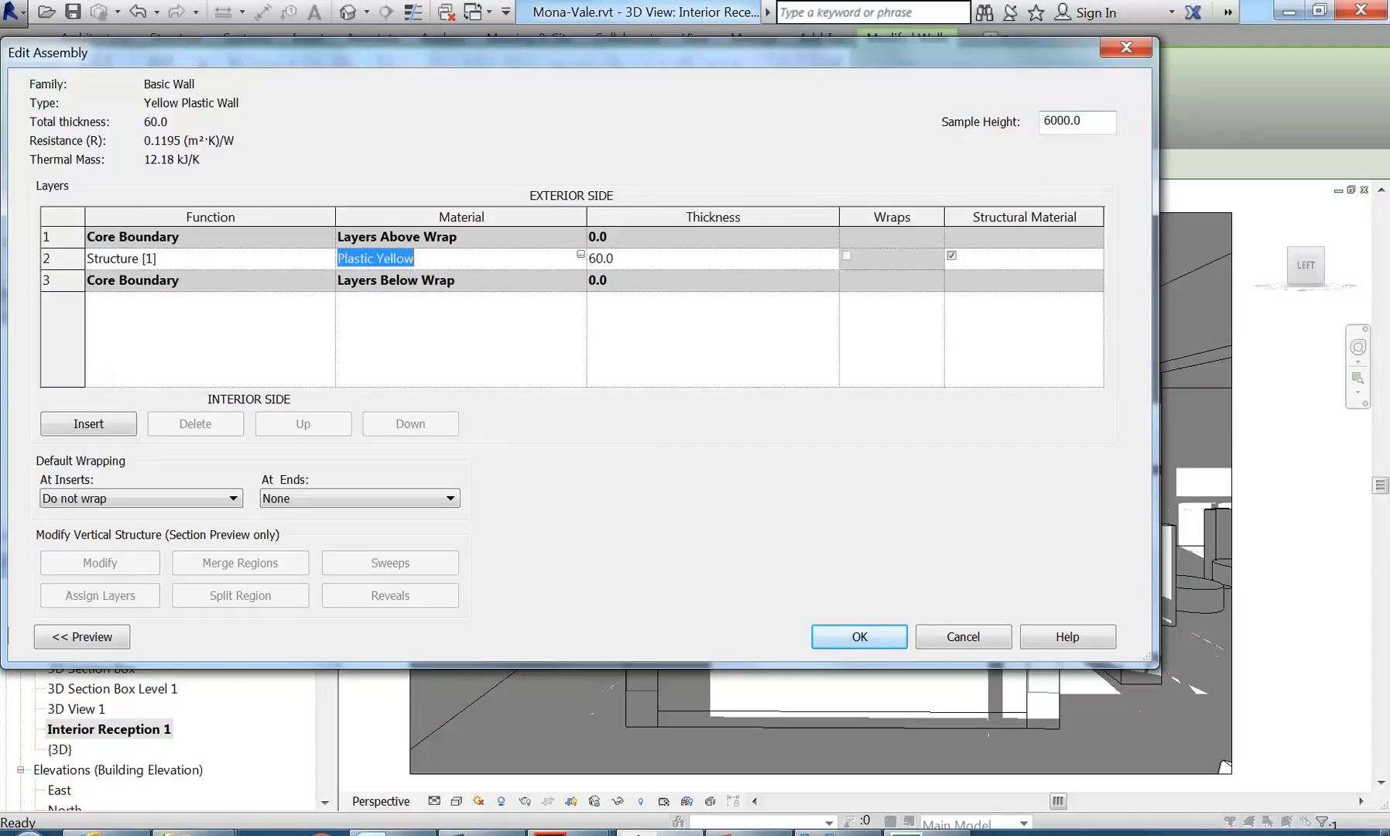
click(581, 256)
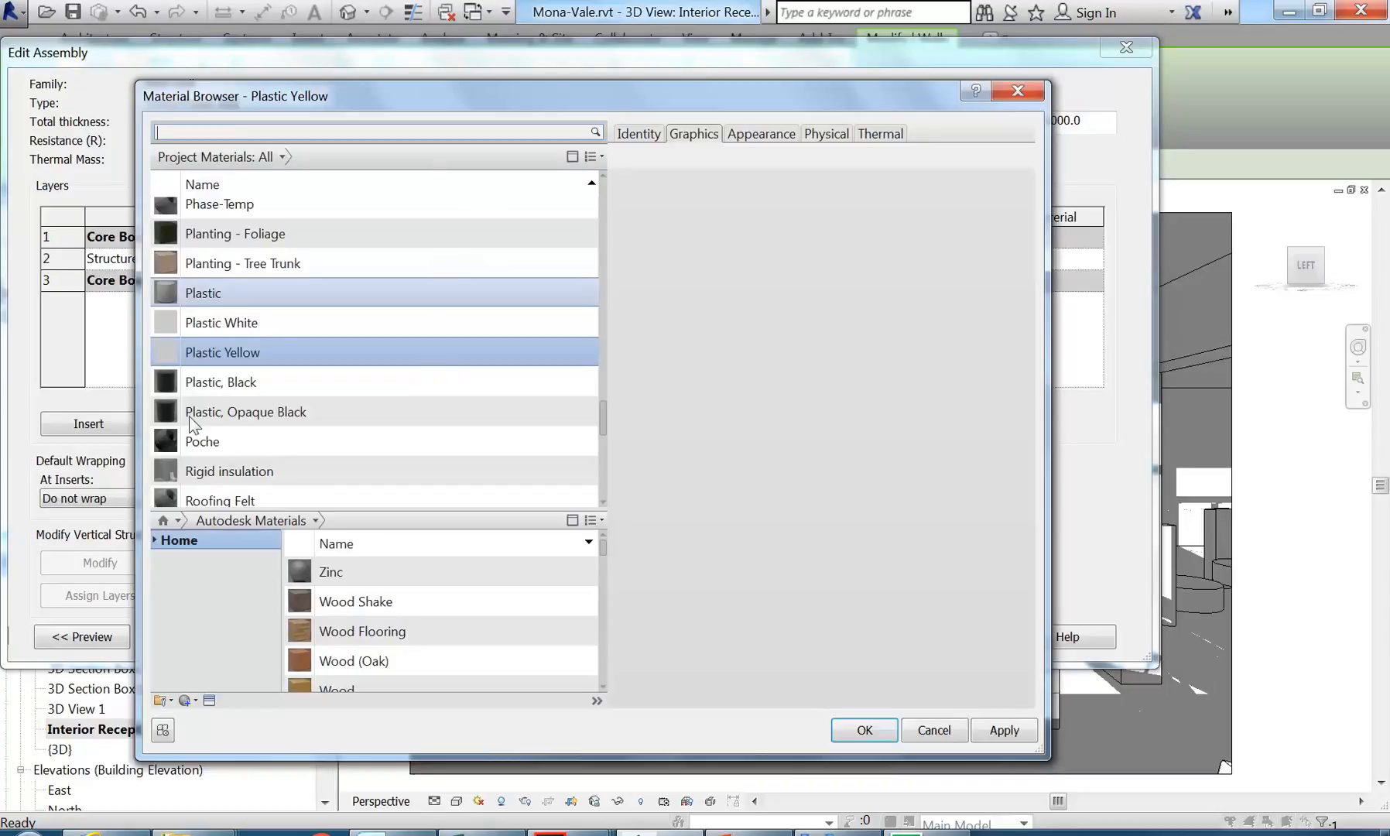
click(770, 136)
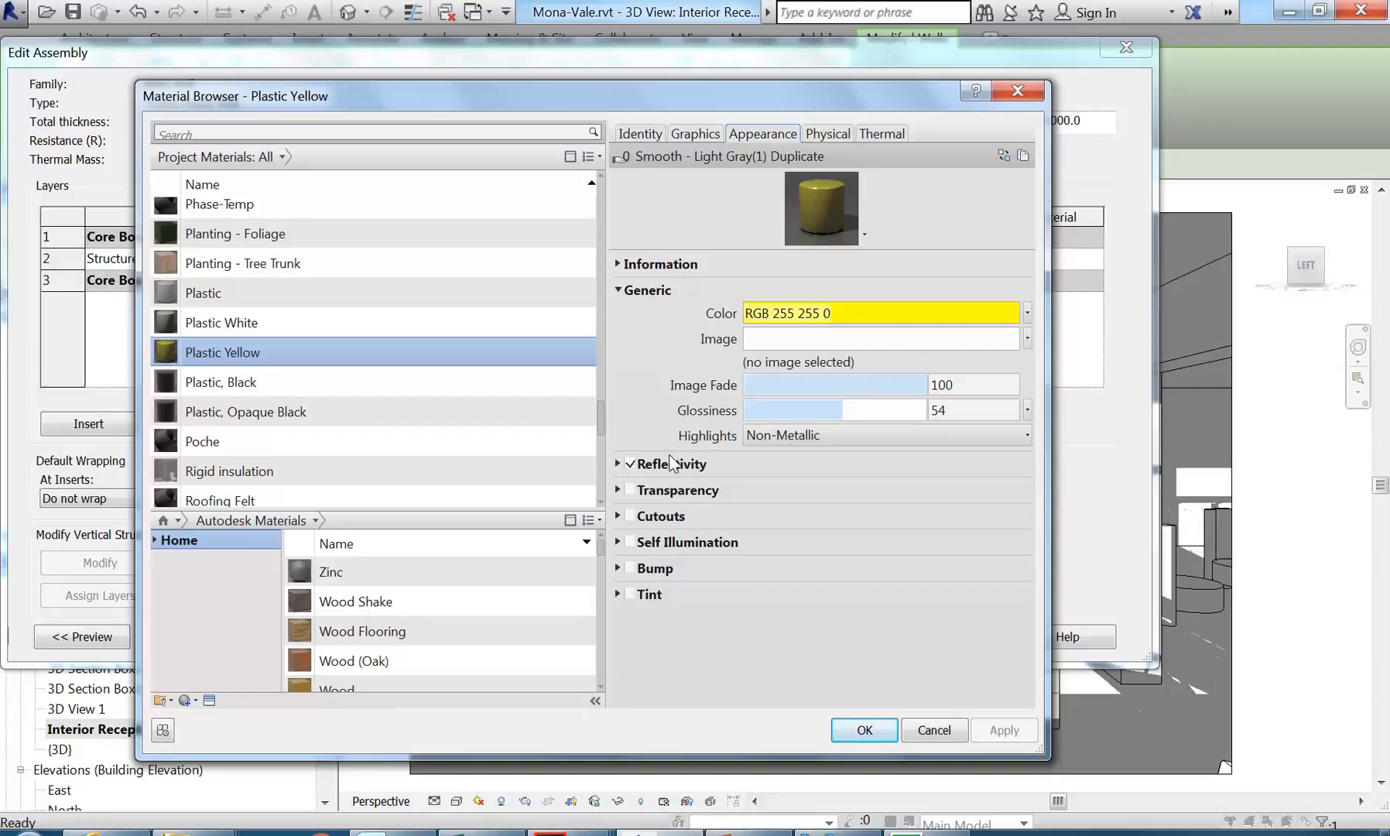
drag(913, 251, 931, 366)
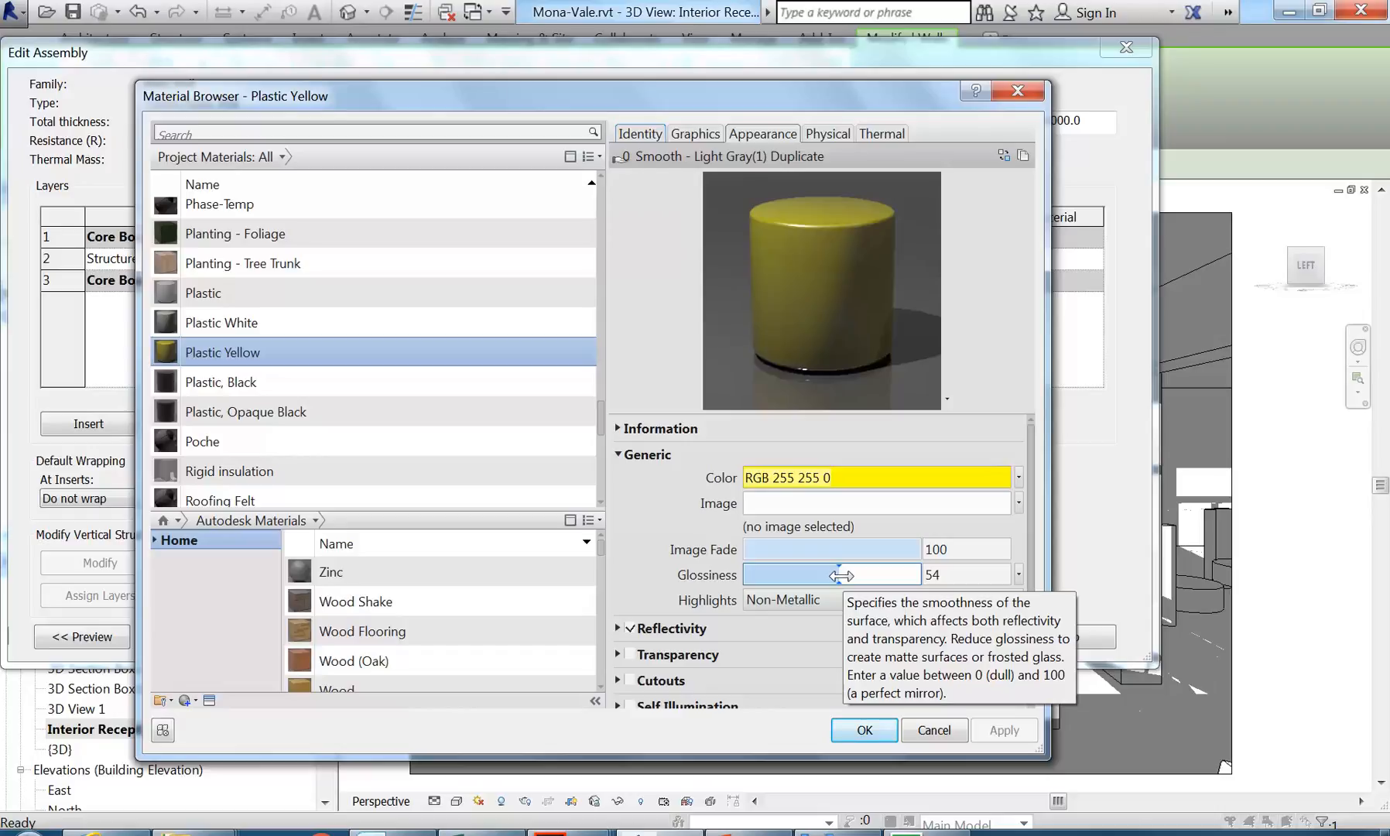
drag(841, 575, 887, 574)
- Set the Plastic Yellow material's reflectivity to 13 direct and 56 oblique and accept the wall type changes
mouse_move(1028, 436)
mouse_down()
mouse_move(1031, 476)
mouse_move(1032, 445)
mouse_up()
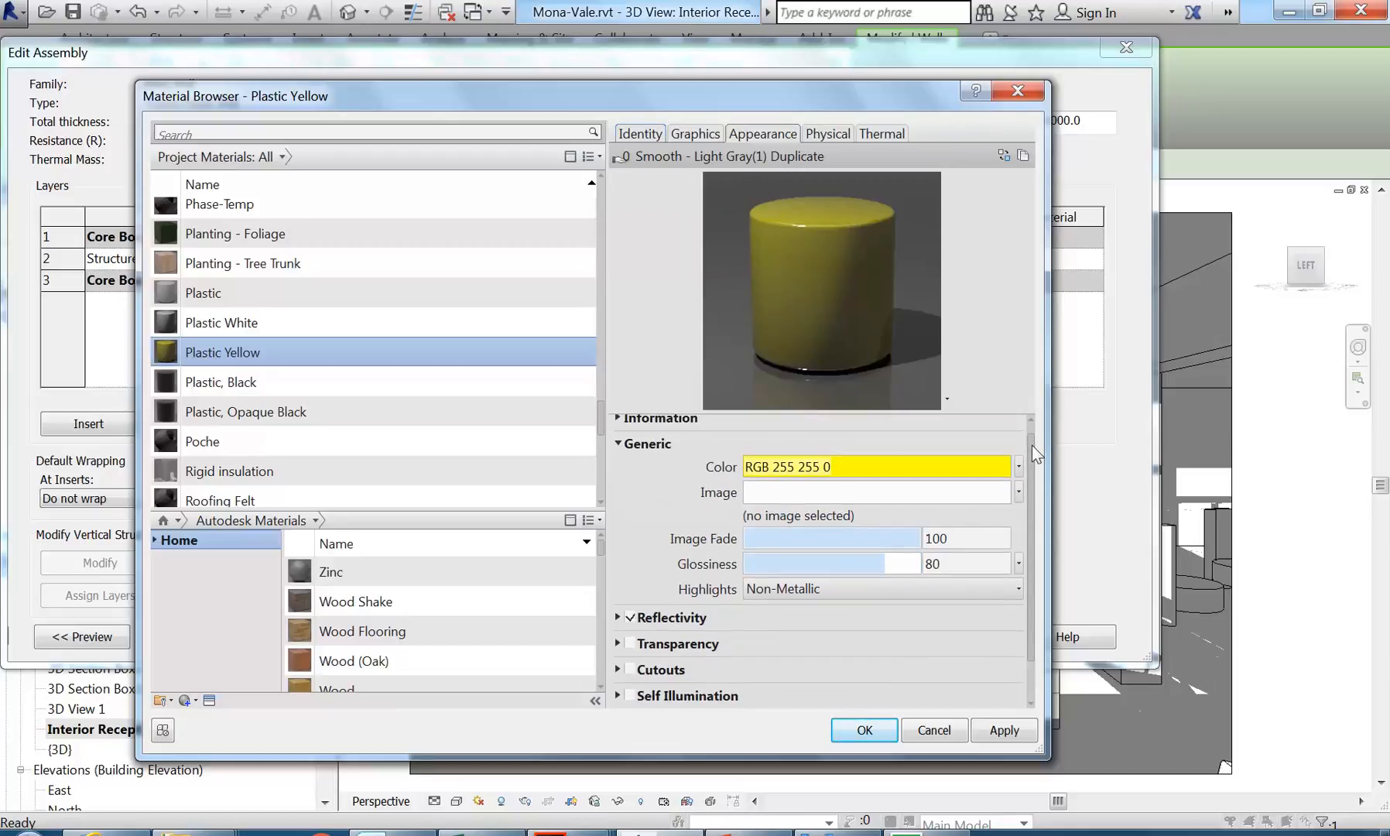
click(619, 617)
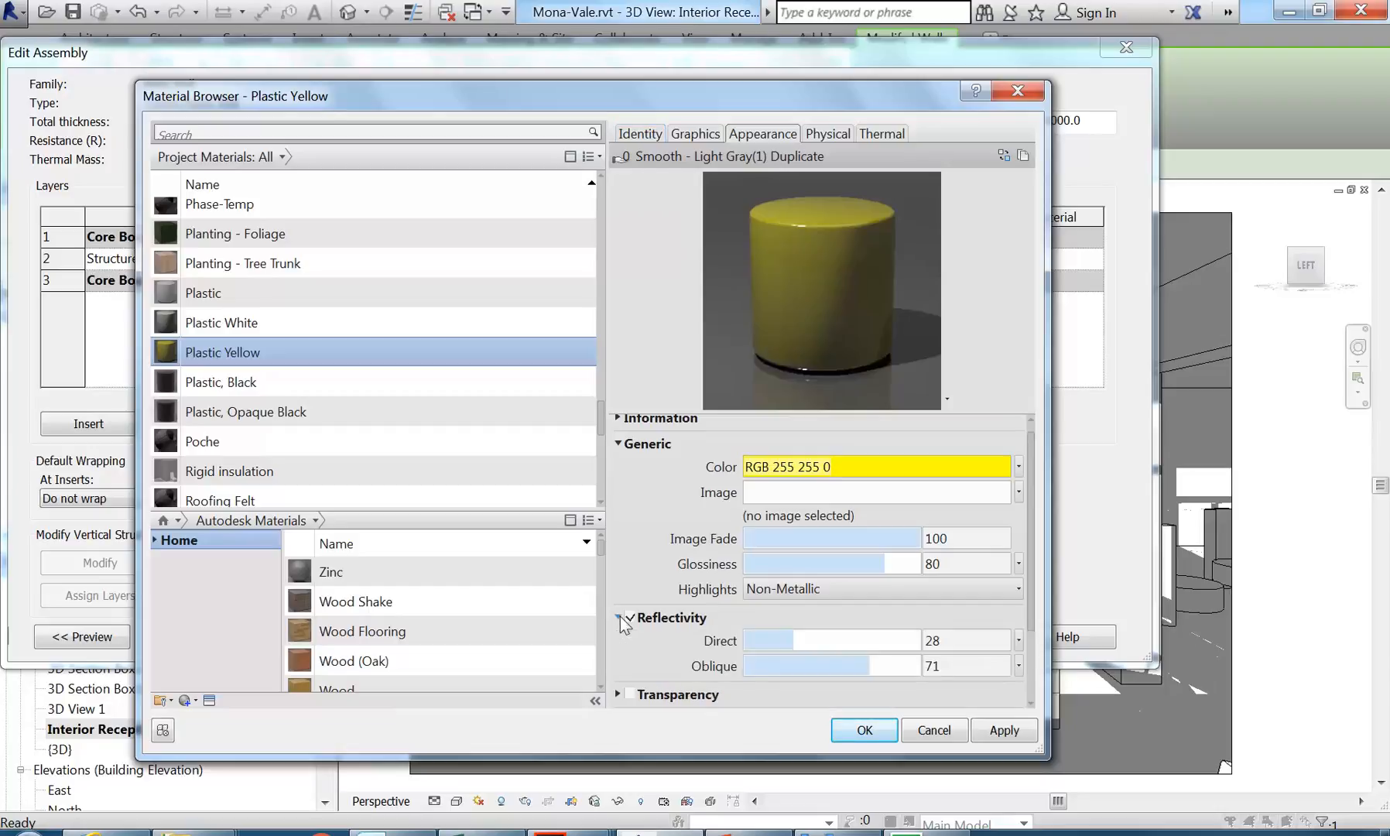
drag(1031, 571, 1031, 630)
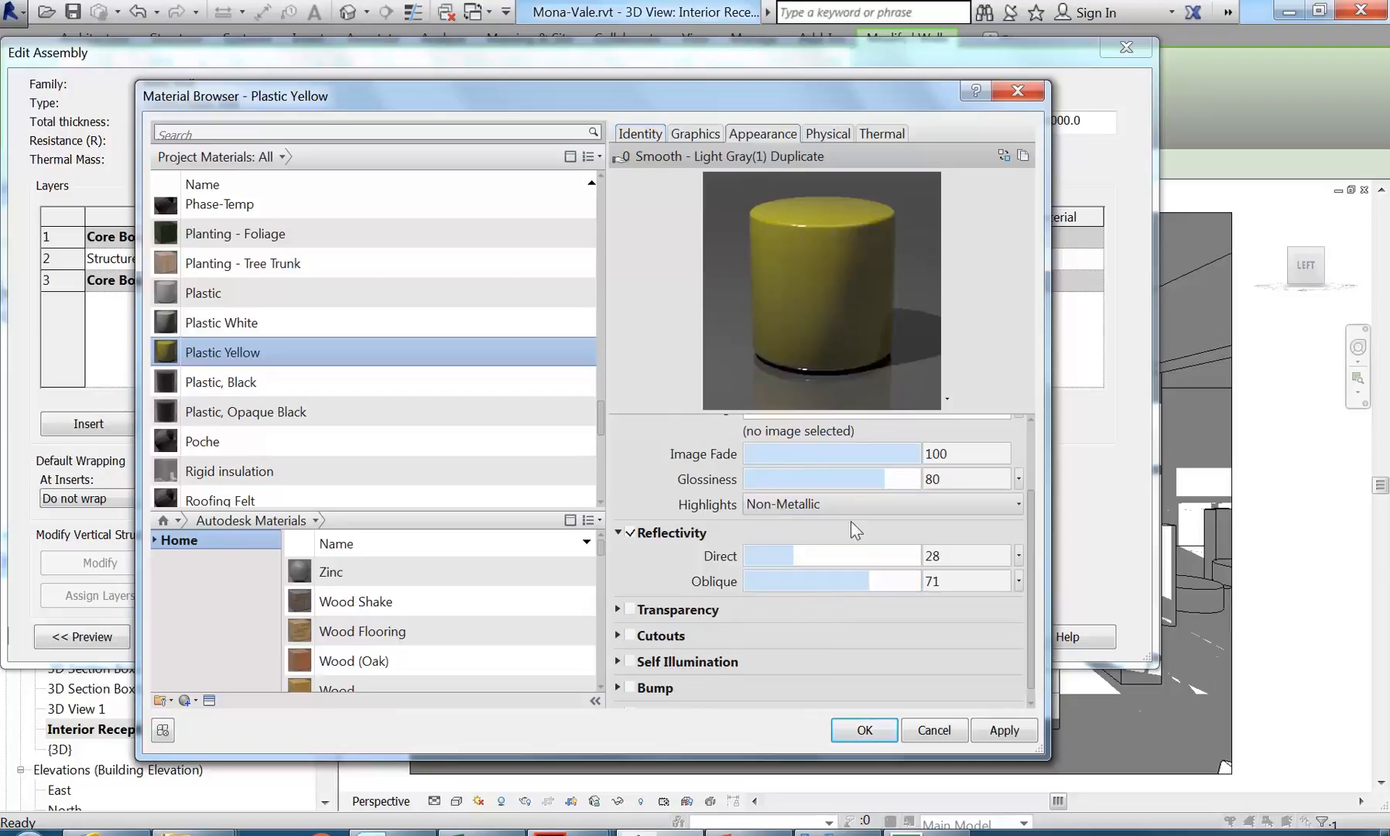
drag(797, 556, 775, 557)
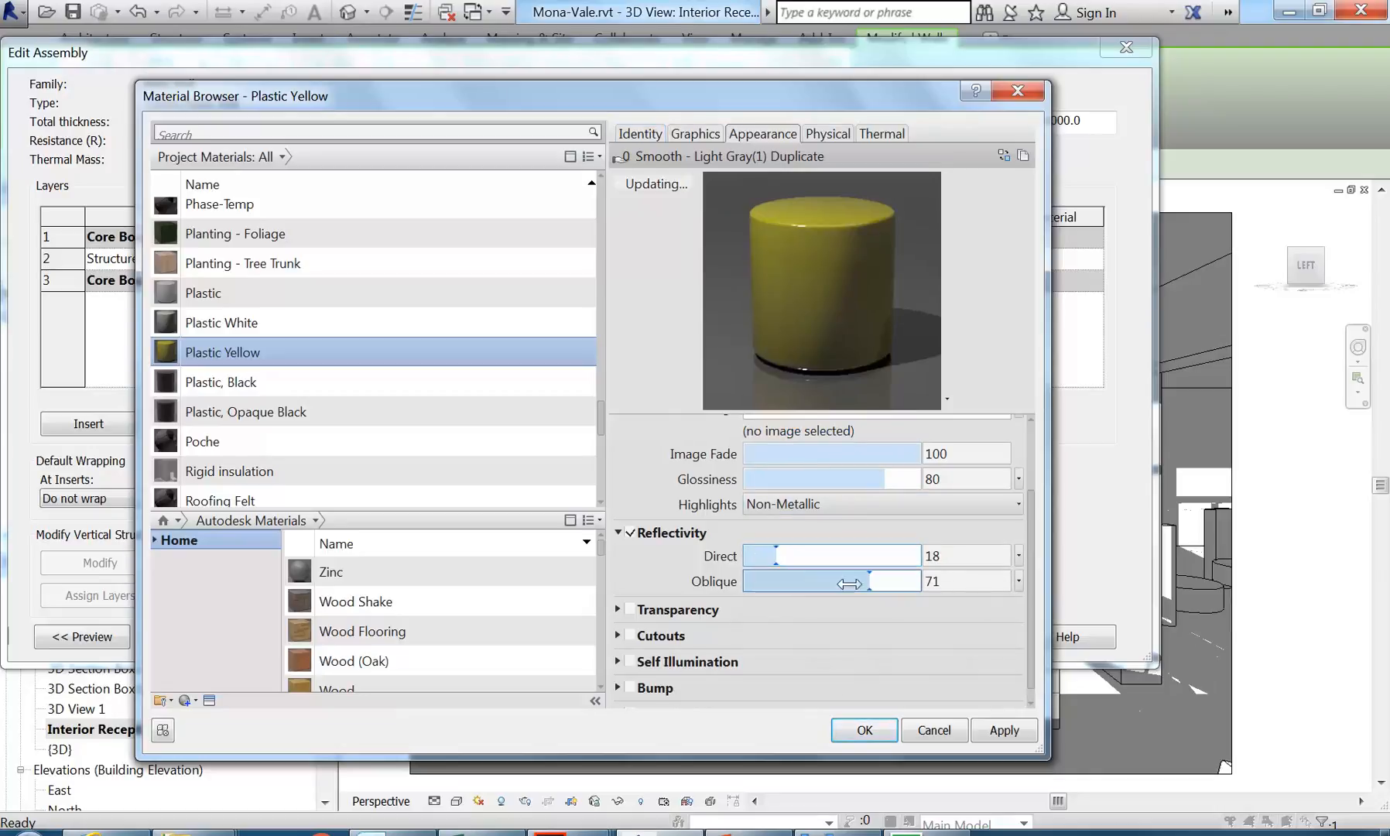
drag(872, 580, 802, 581)
click(765, 556)
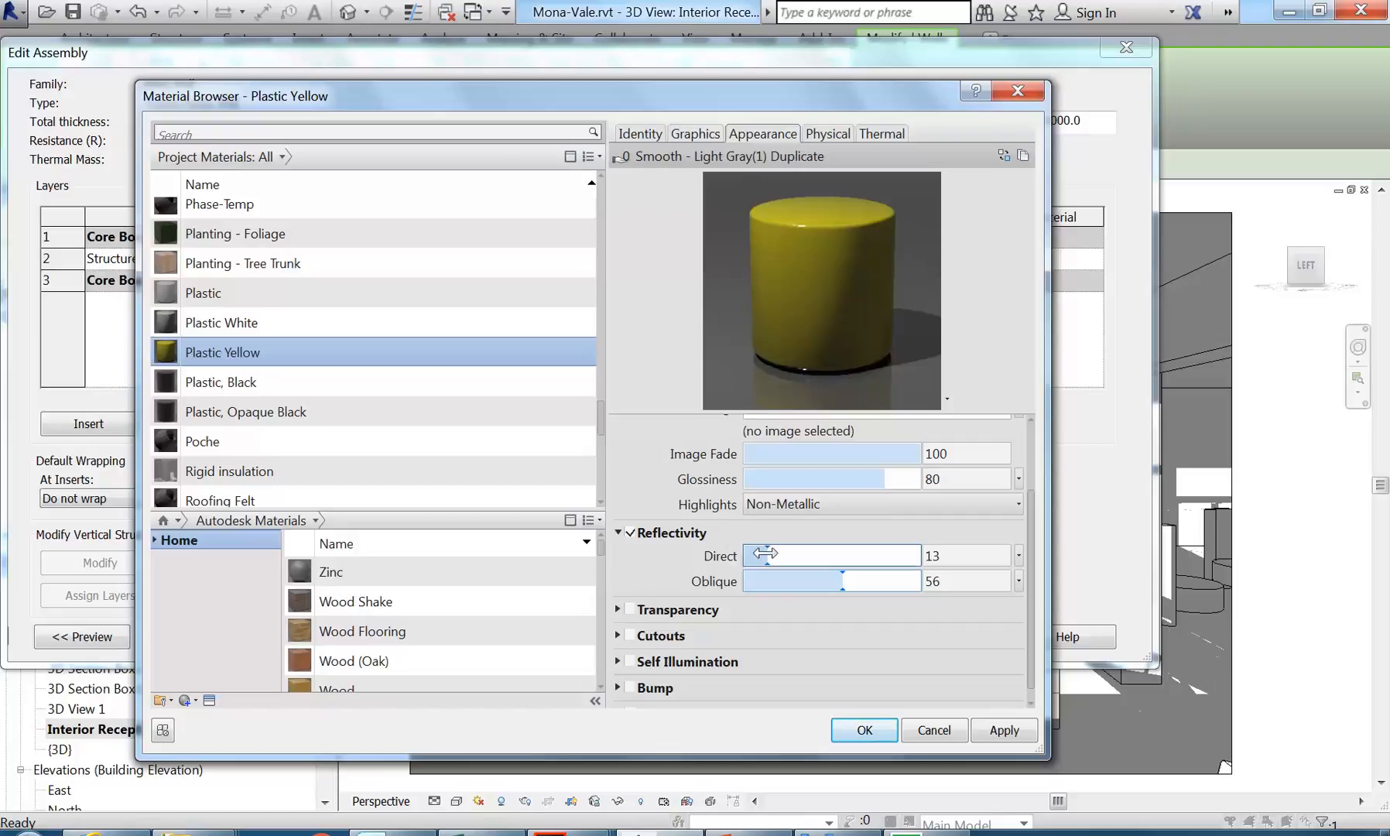
click(864, 728)
click(883, 636)
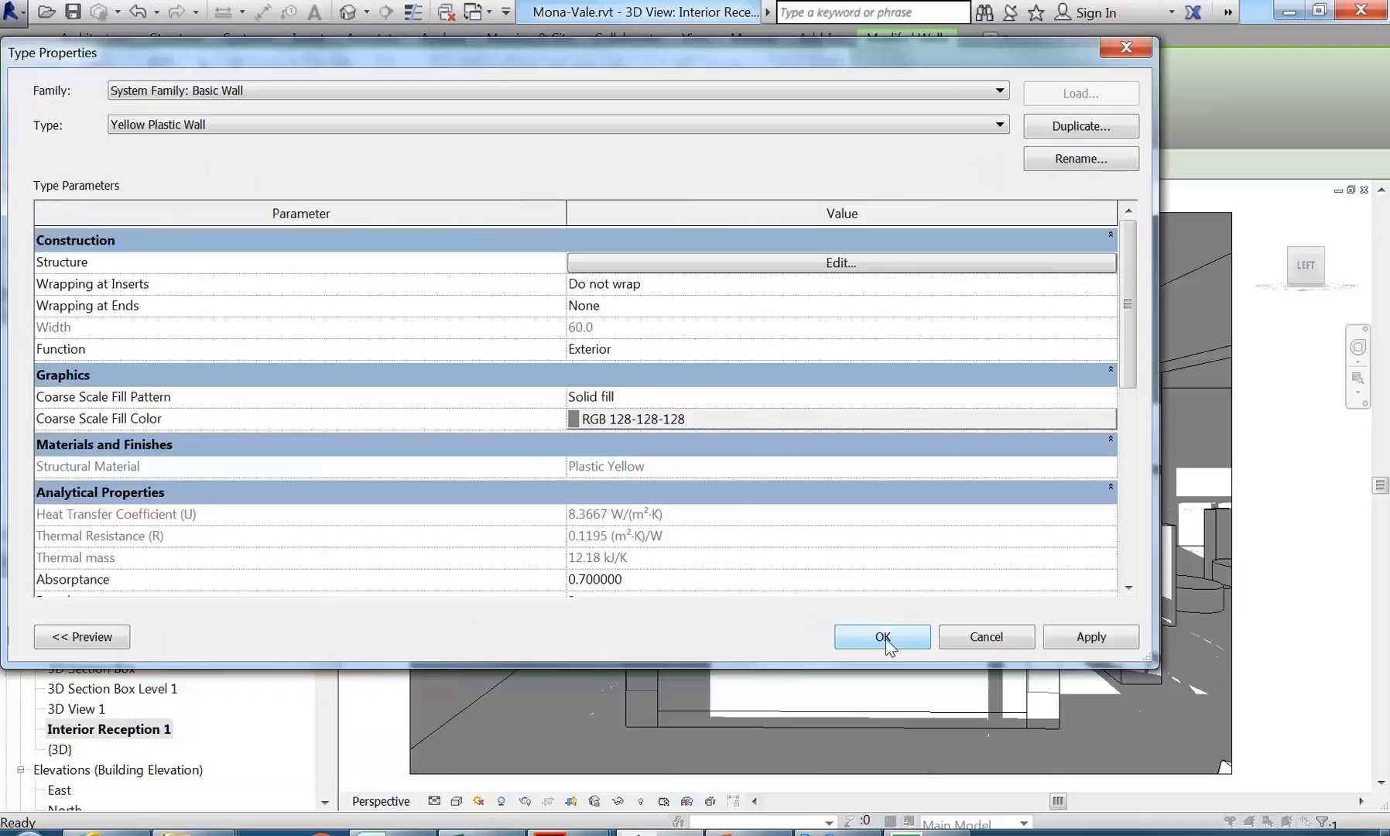
click(885, 638)
- Reopen the rendering settings, bring up the previous rendering and render the view again in Medium quality
click(524, 801)
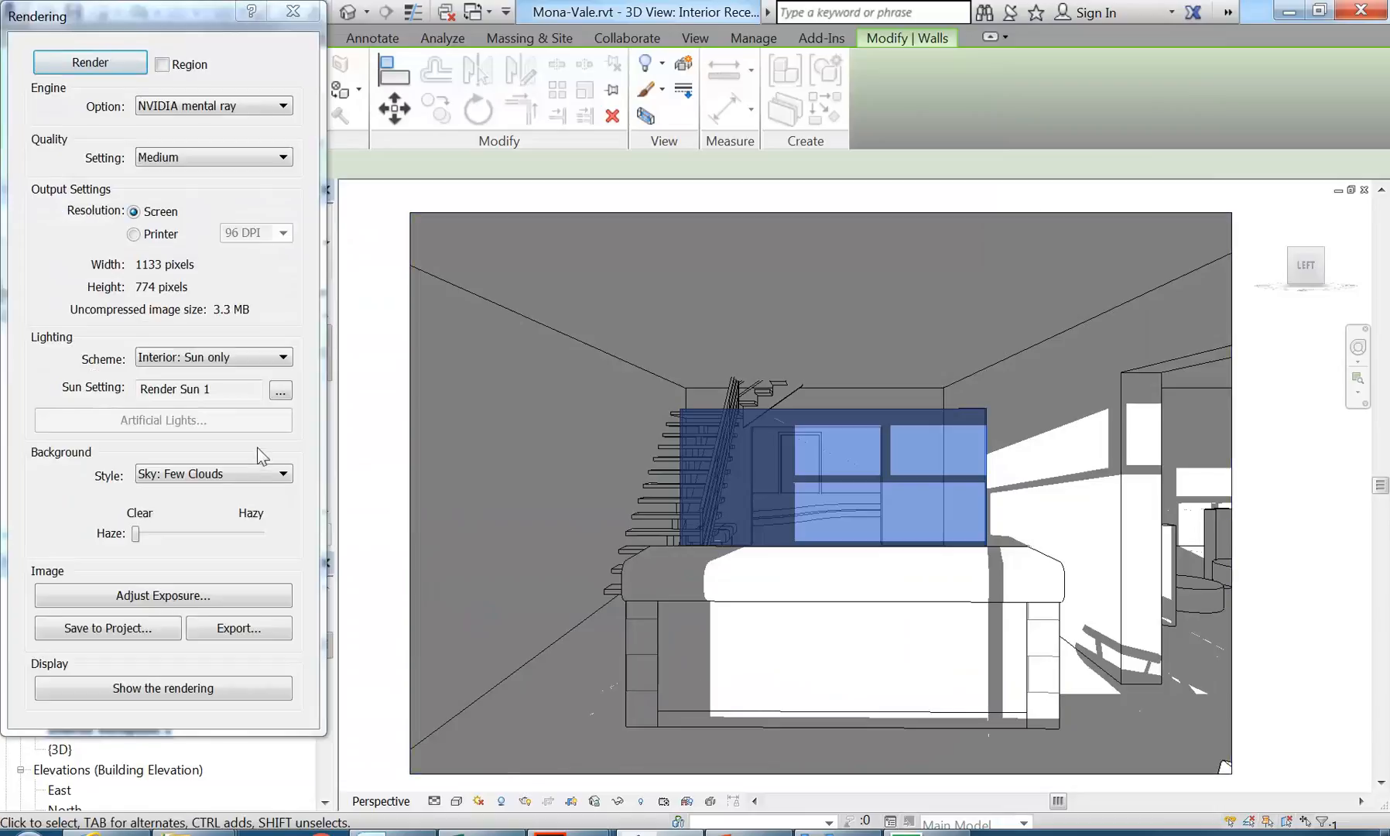
click(172, 689)
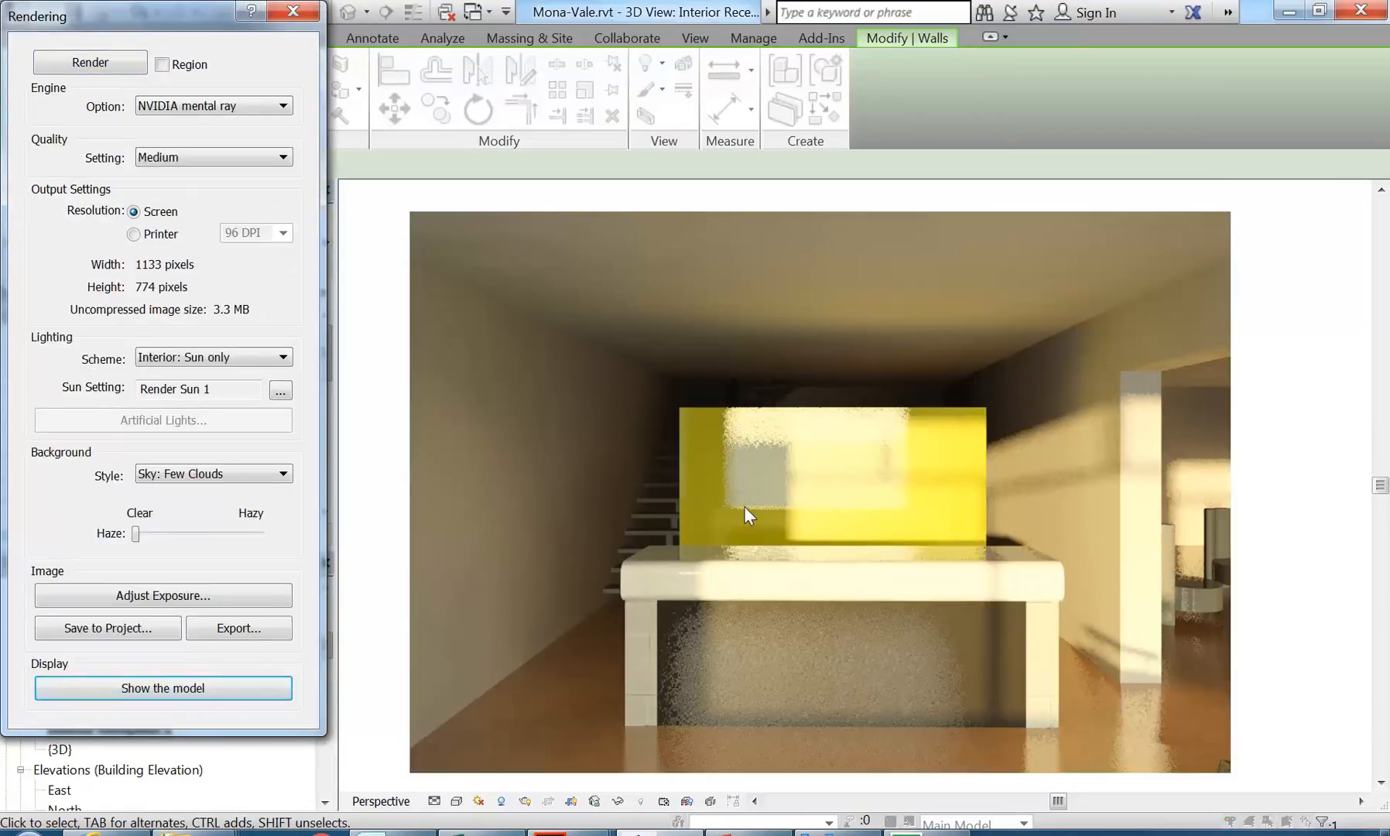
click(106, 63)
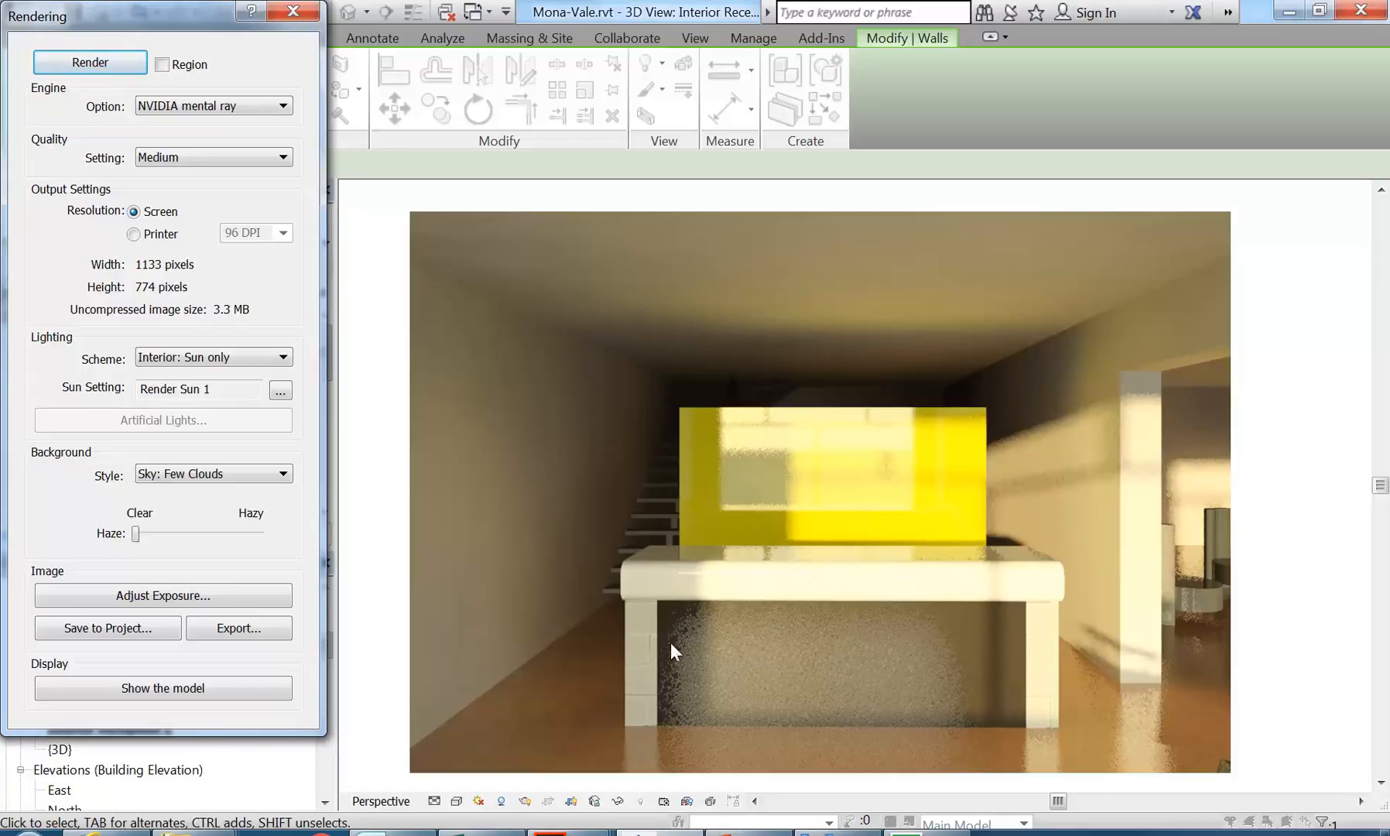
- Set the rendering quality to High and render the camera view
click(227, 156)
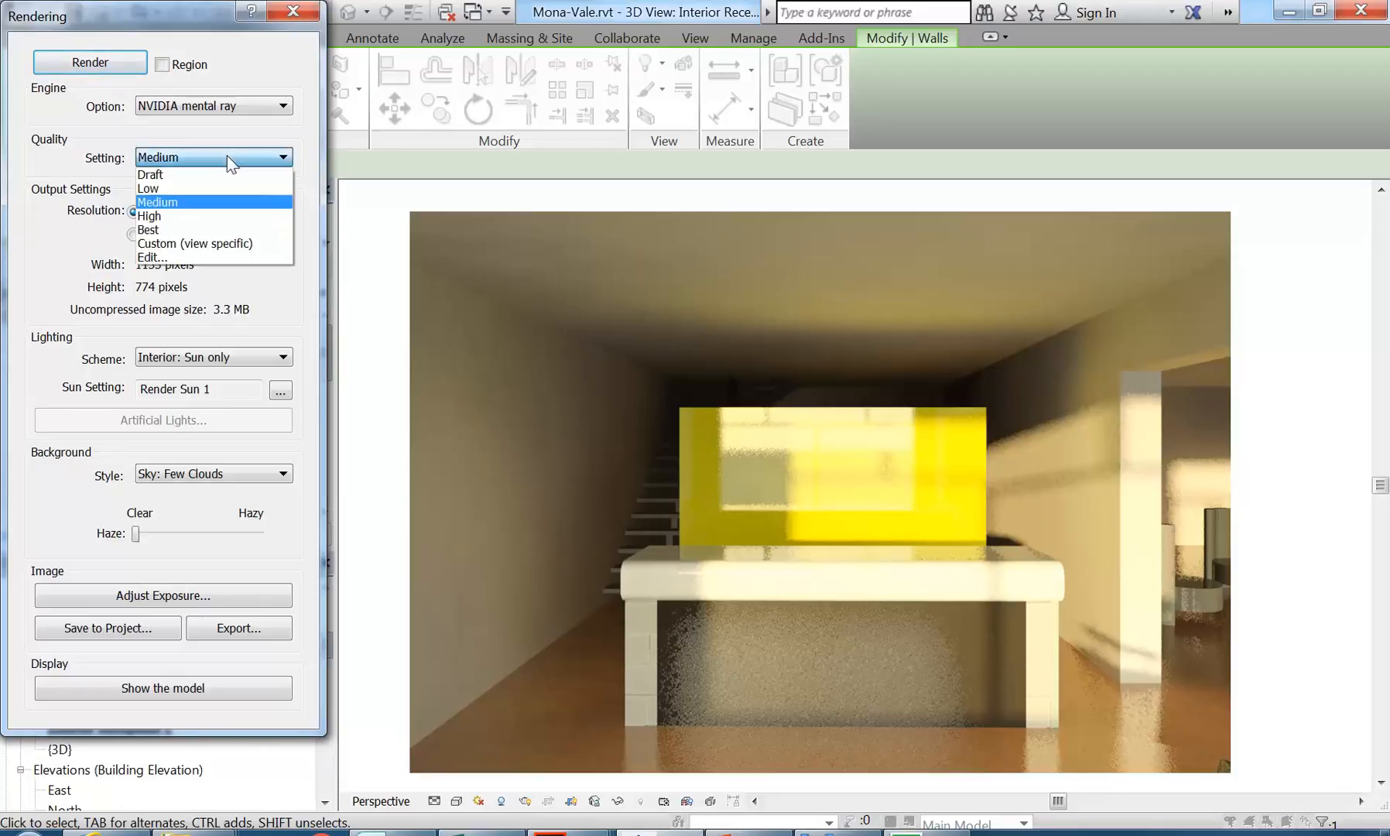
click(159, 216)
click(88, 63)
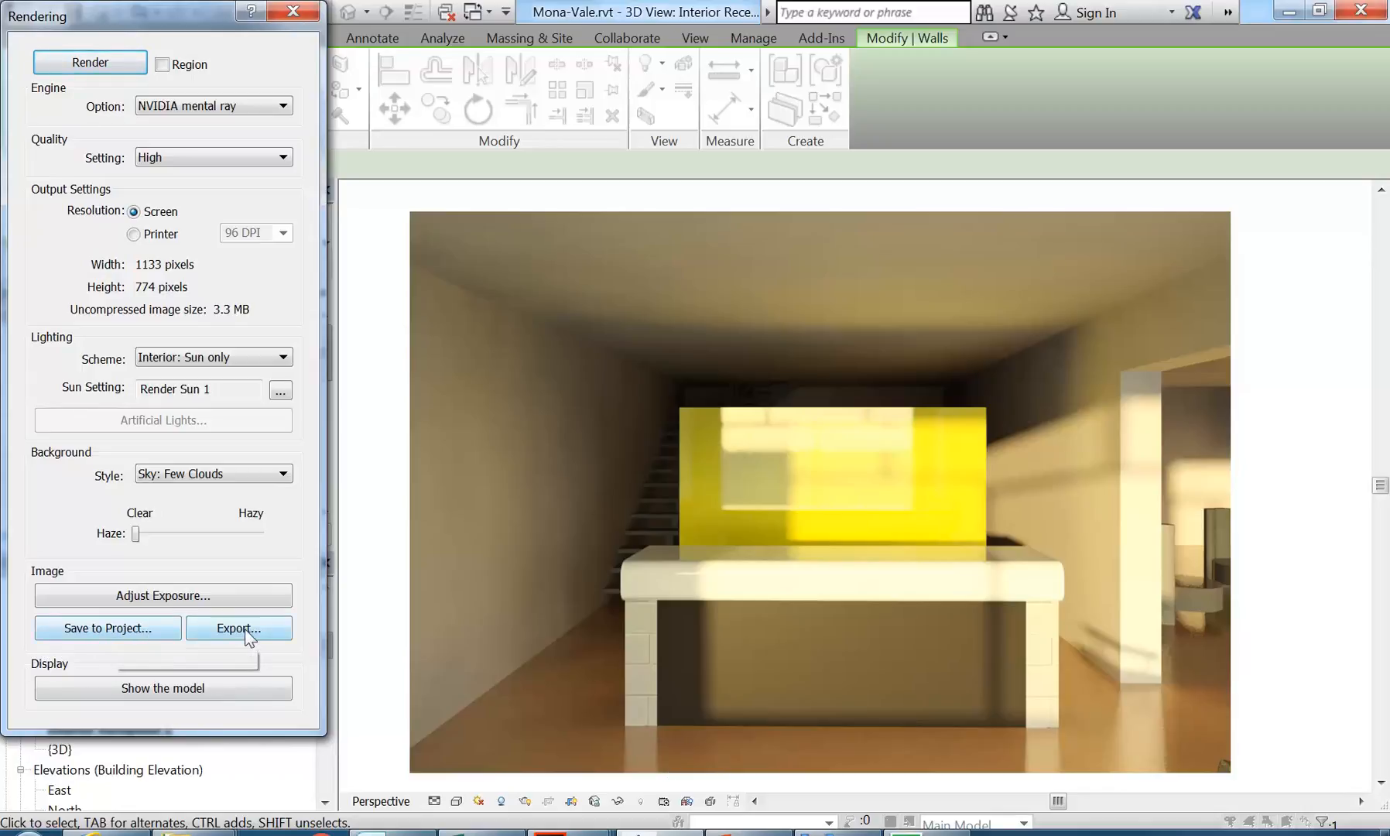
- Save the rendering to the project as Interior Reception 1_1 and export it as JPEG Interior Reception 1 into U:\2016\CAD for Interiors
click(113, 627)
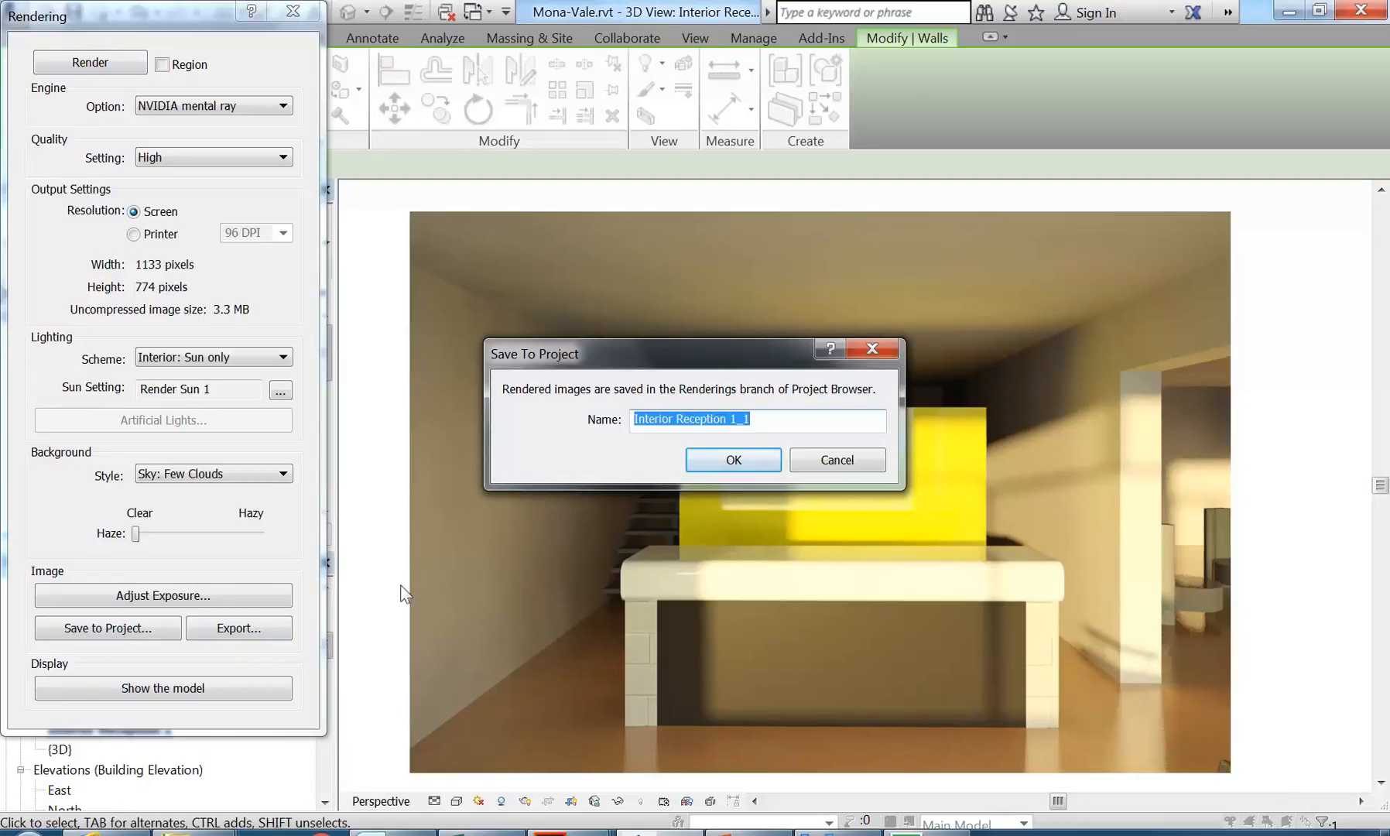
click(736, 462)
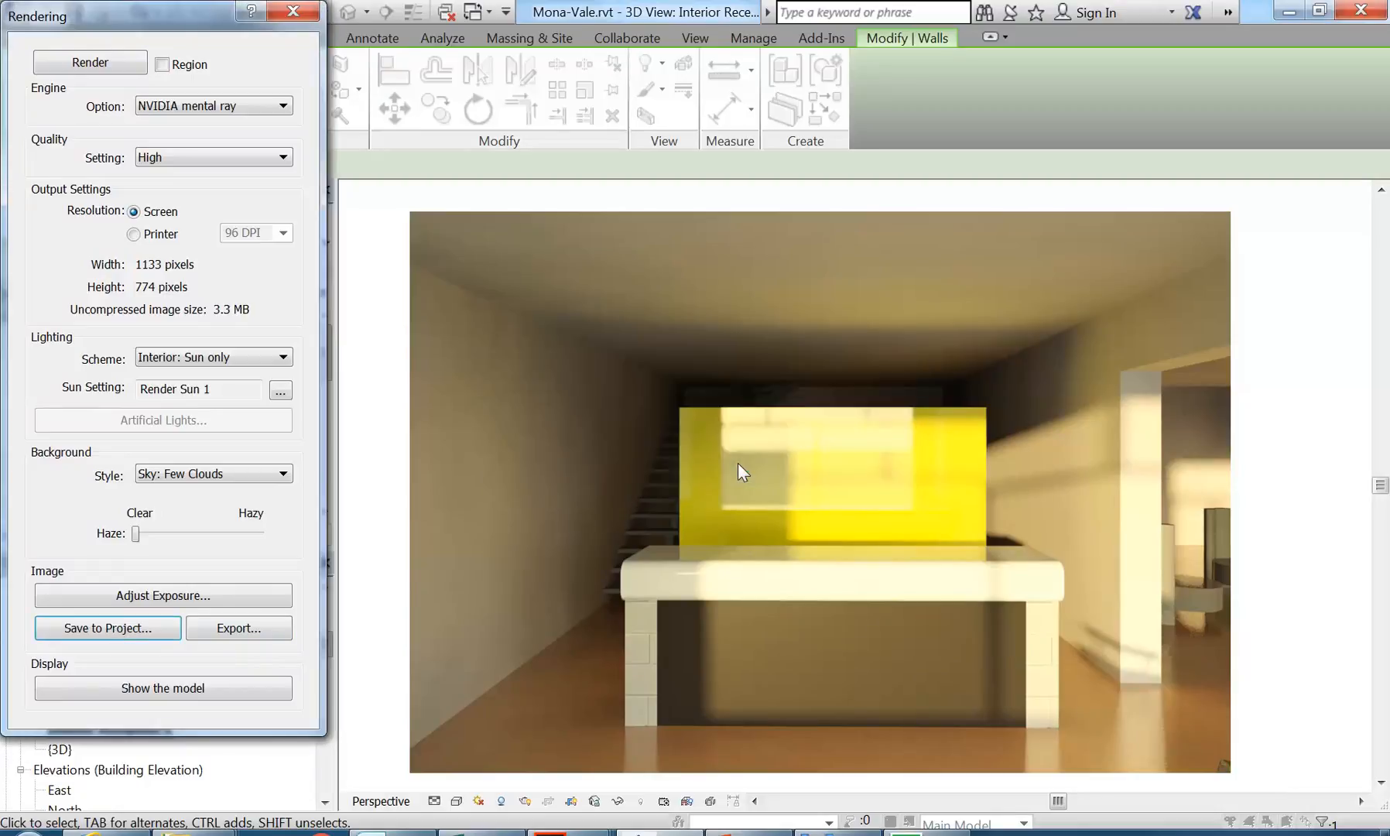
click(244, 630)
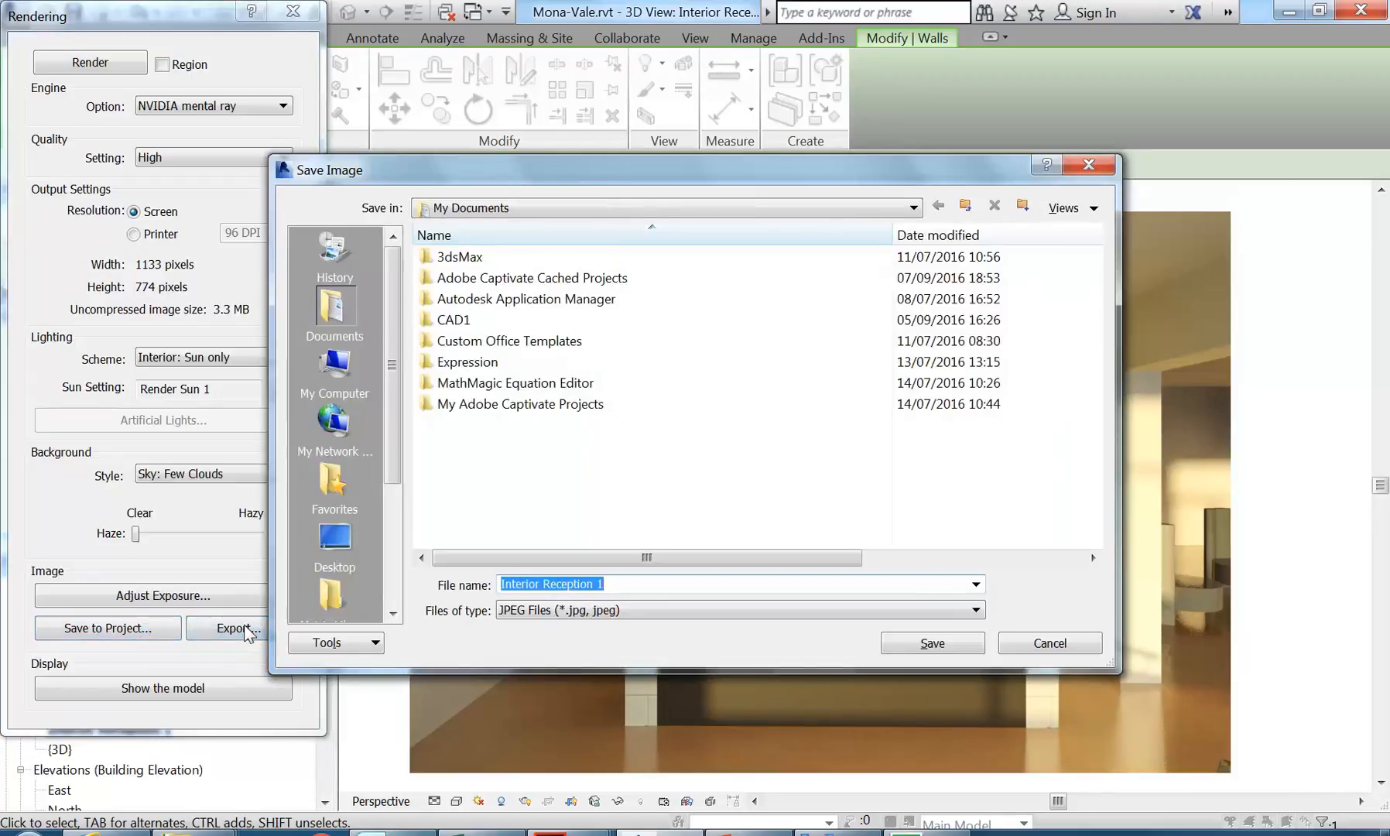
click(630, 612)
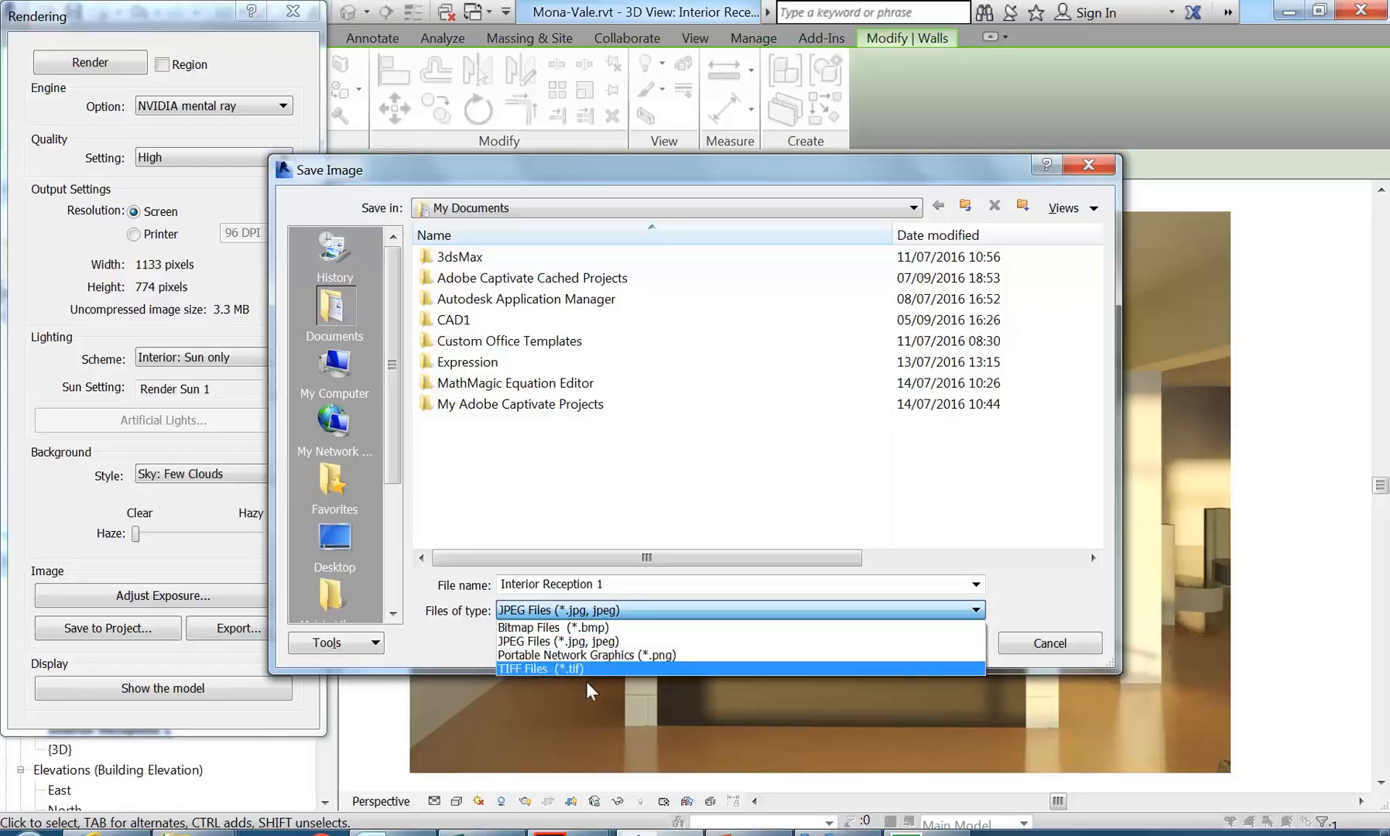
click(602, 642)
click(592, 207)
click(496, 339)
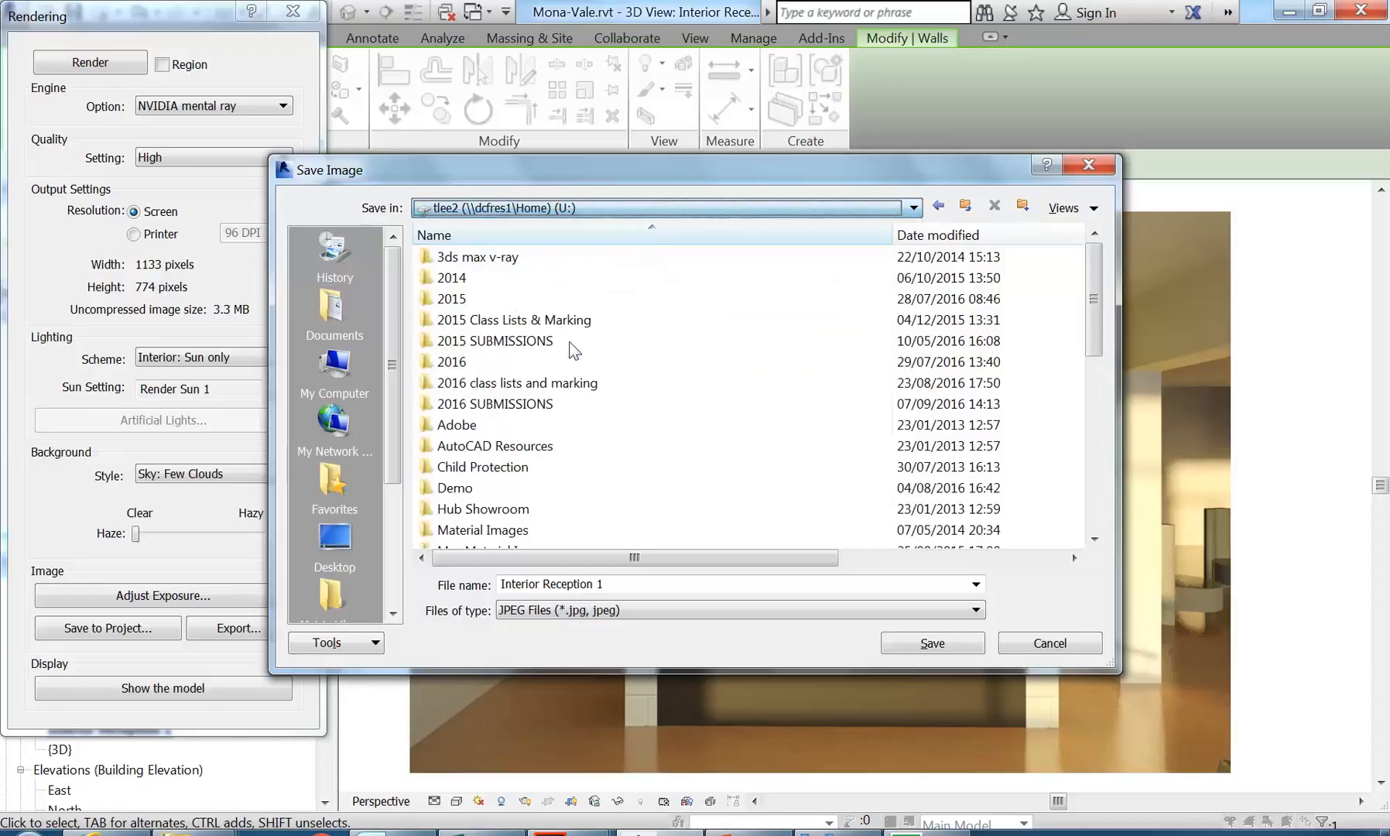
double_click(480, 363)
double_click(479, 425)
click(933, 645)
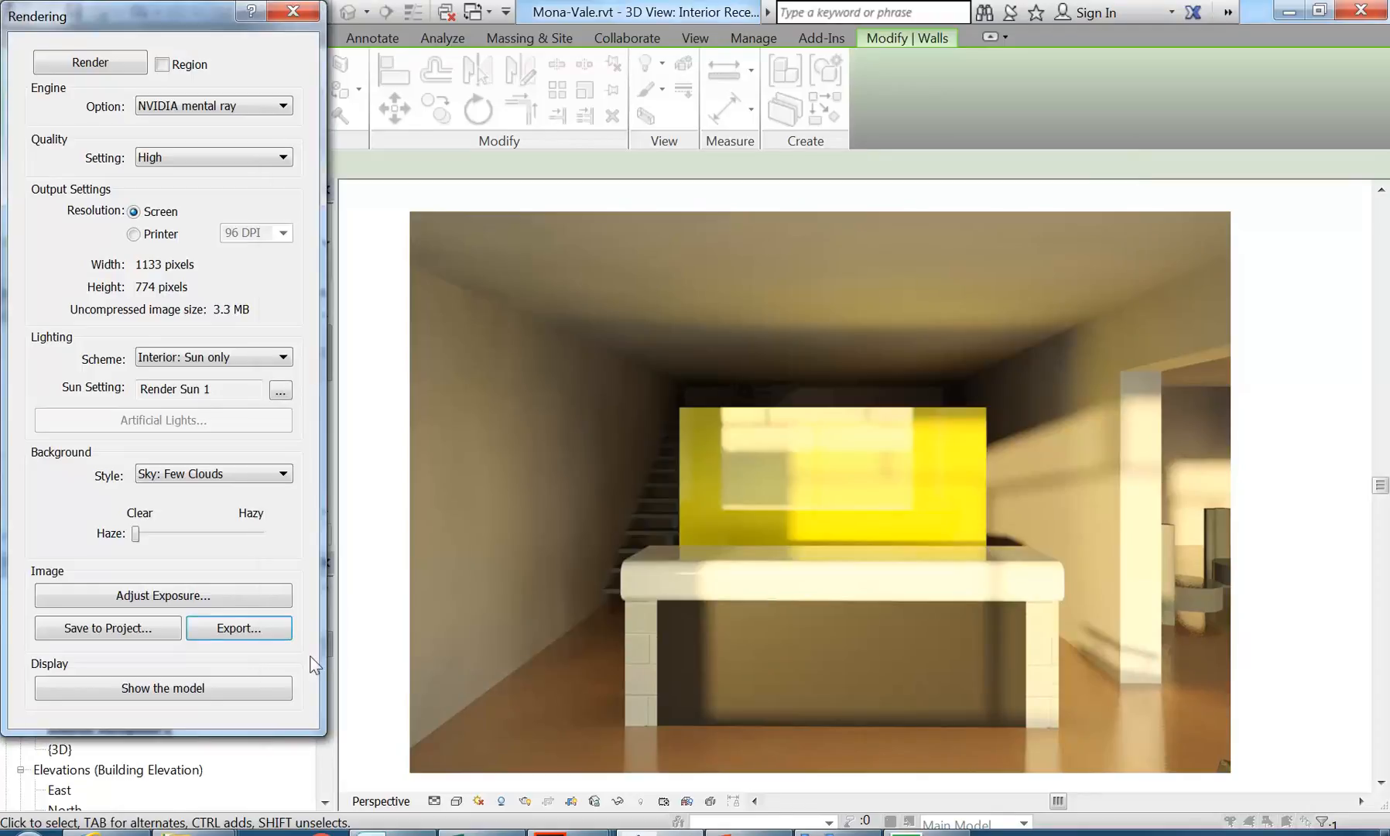
- Export the rendering again as a Portable Network Graphics file named Interior Reception 1 in the CAD for Interiors folder
click(236, 633)
click(589, 610)
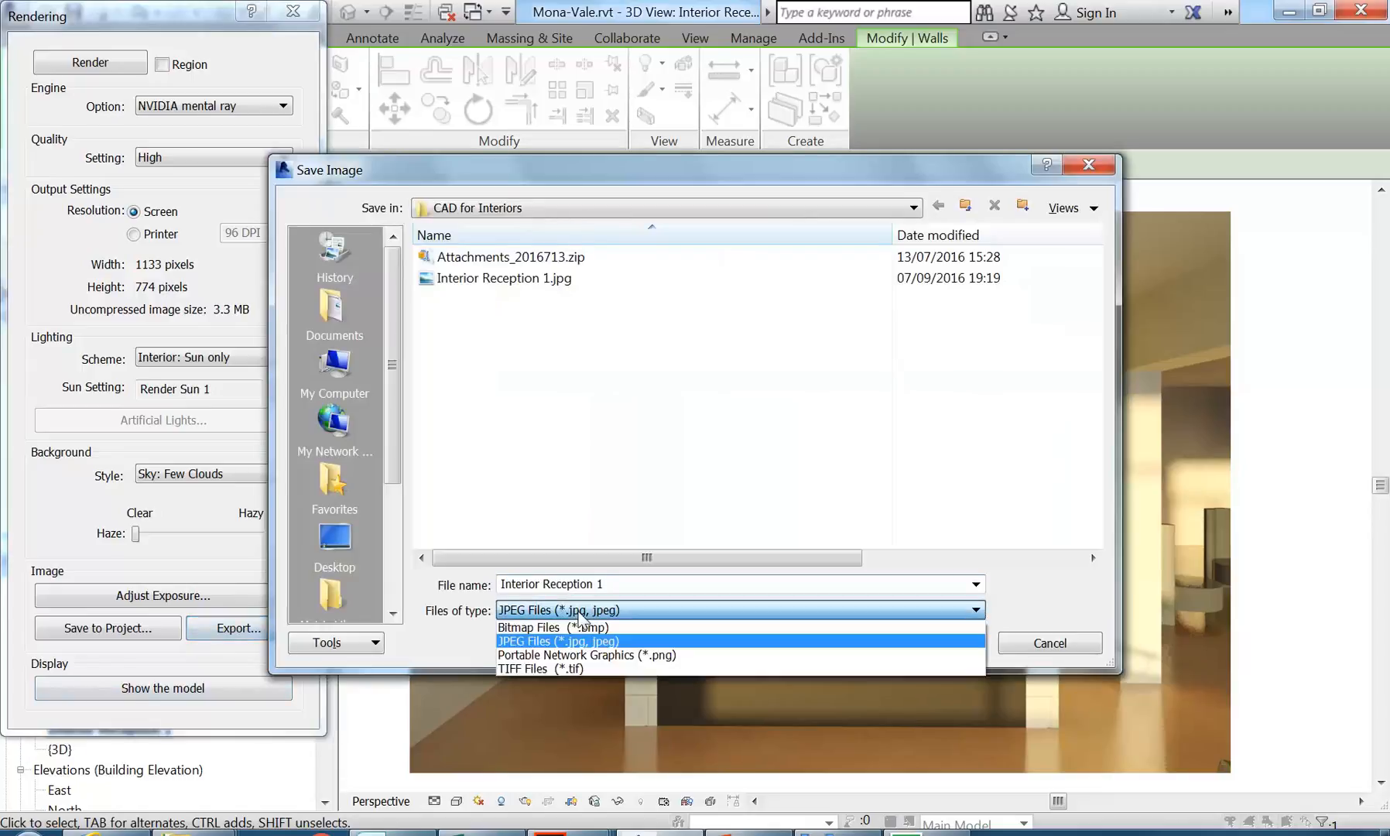
click(605, 654)
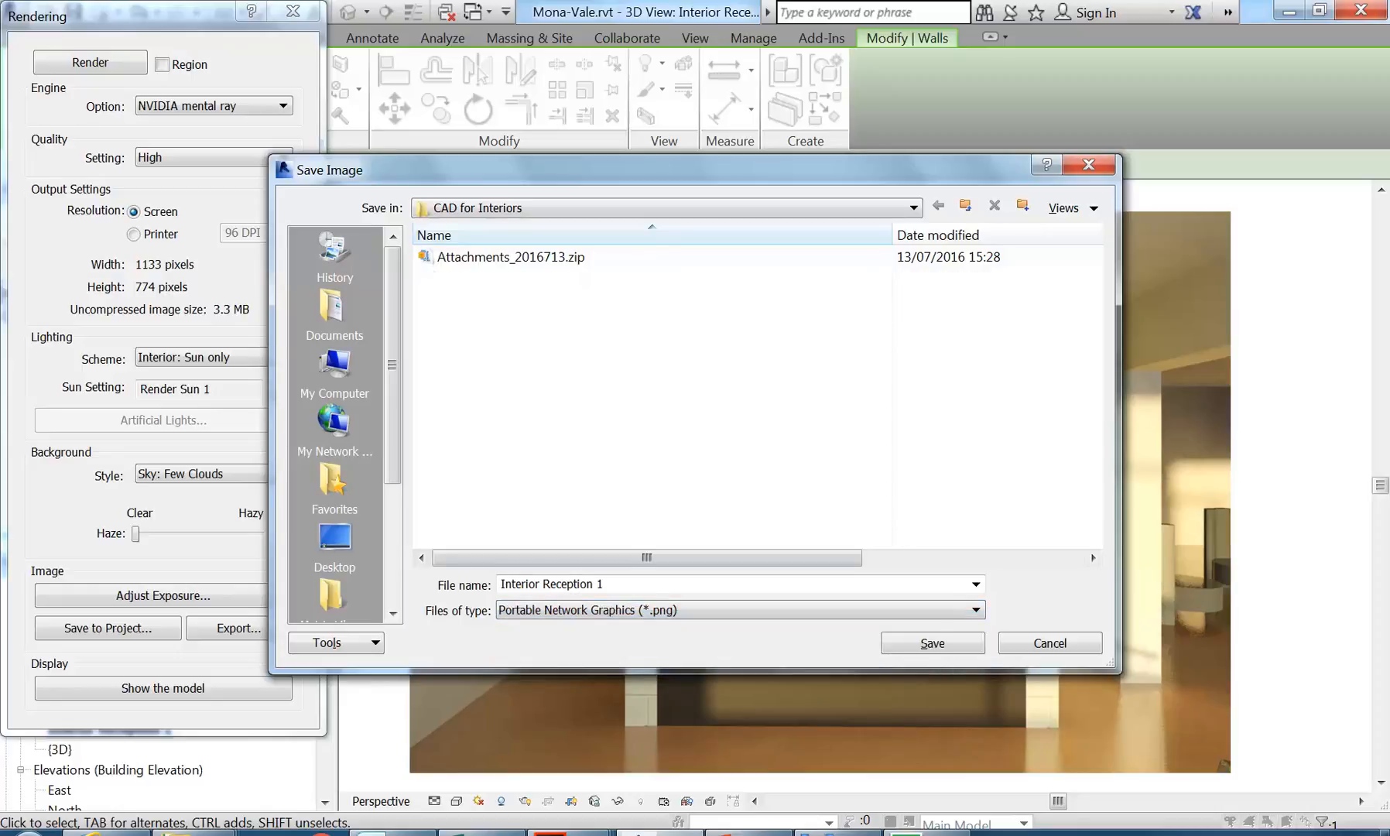
click(917, 649)
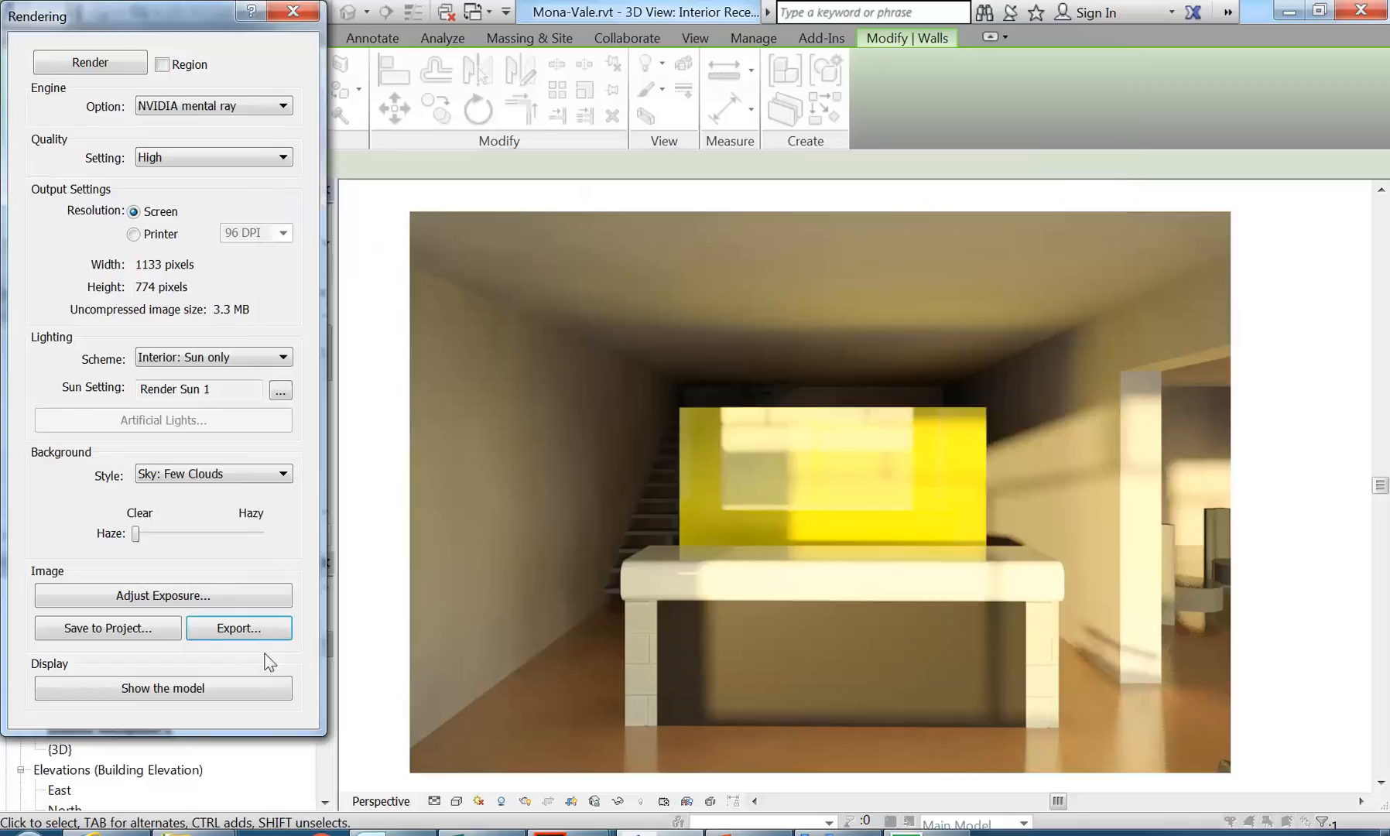
- Check the export folder for the saved JPEG and PNG images of the rendering without exporting again
click(246, 631)
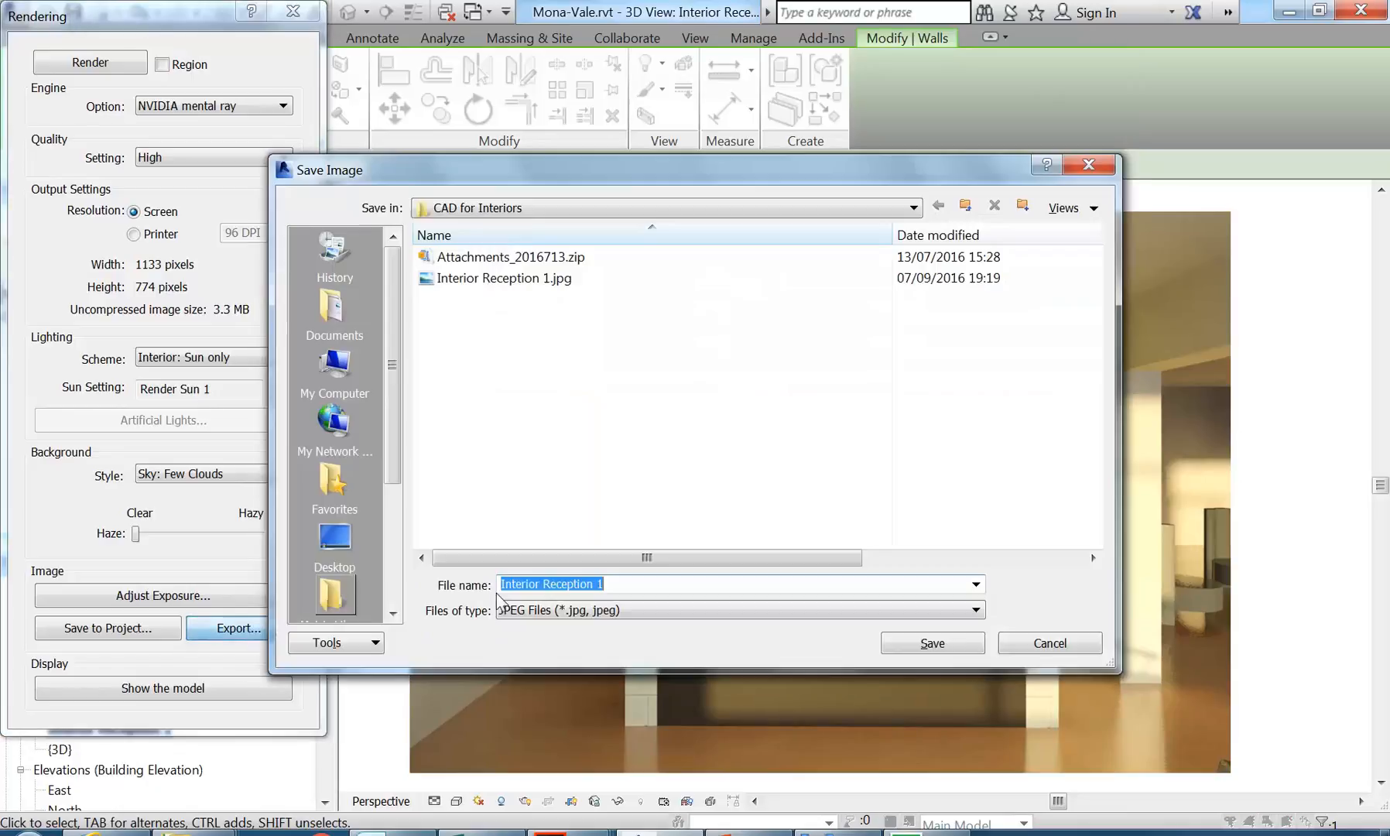
click(708, 609)
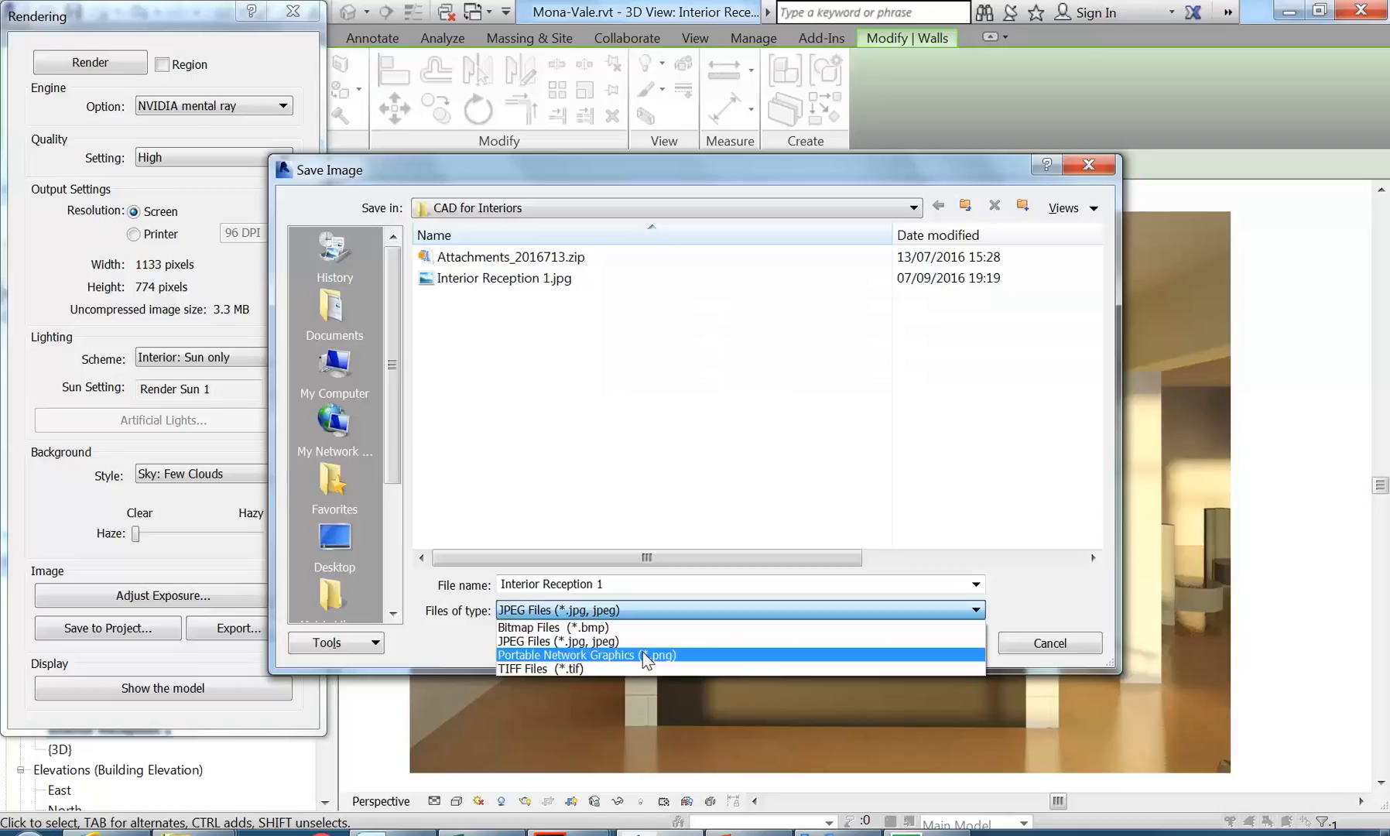
click(643, 657)
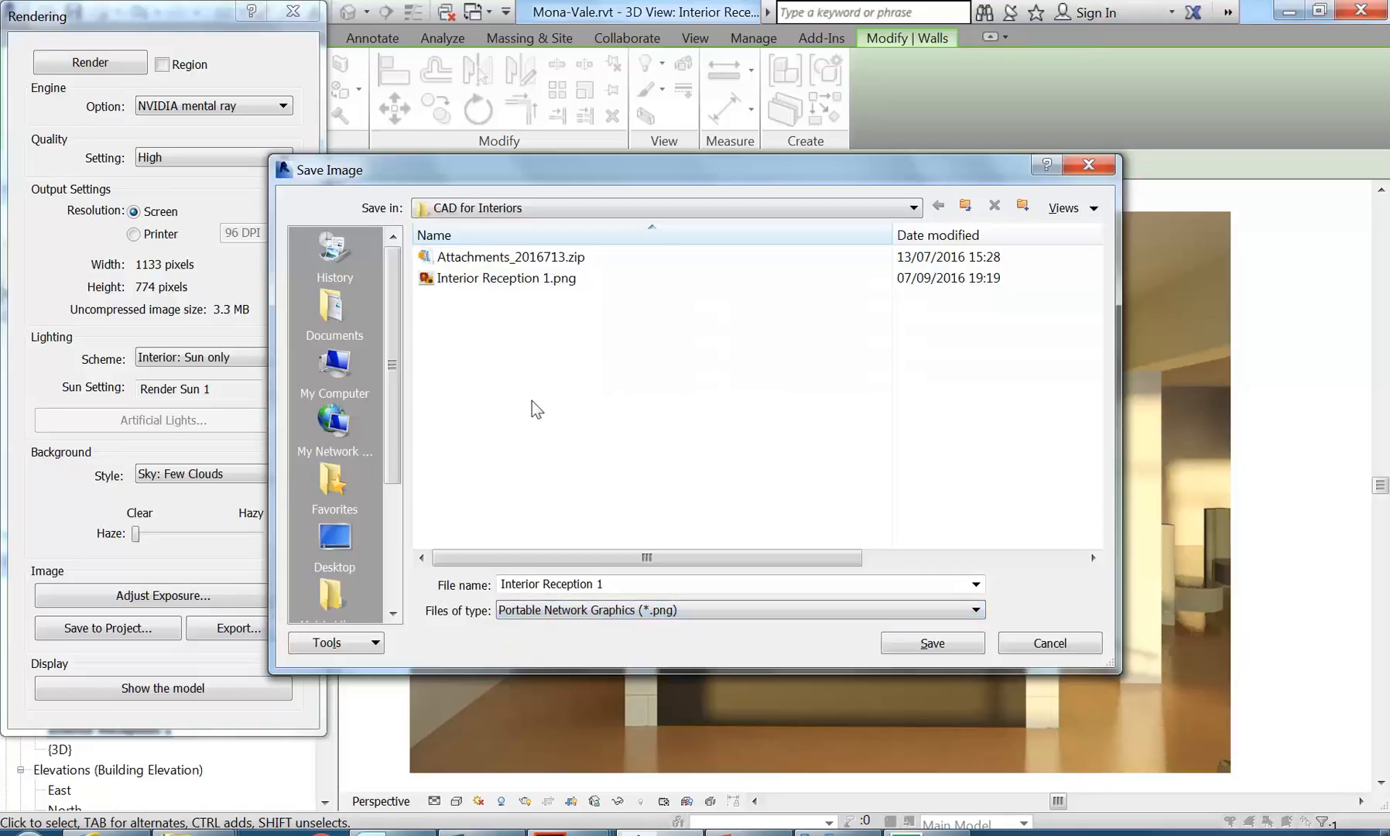
click(1049, 643)
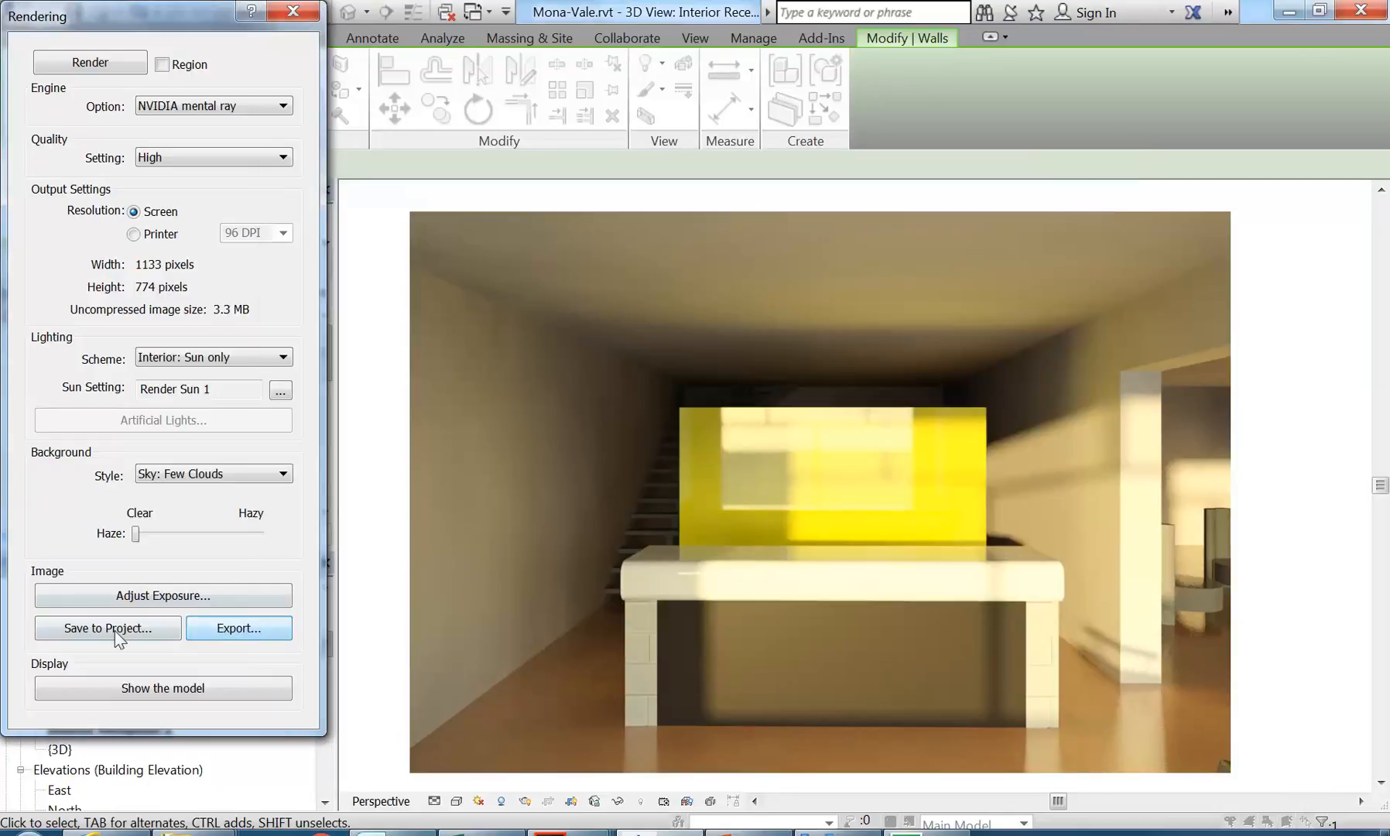
- Close the rendering settings and open the saved Interior Reception 1_1 image from the project's Renderings
click(301, 18)
drag(324, 647, 324, 681)
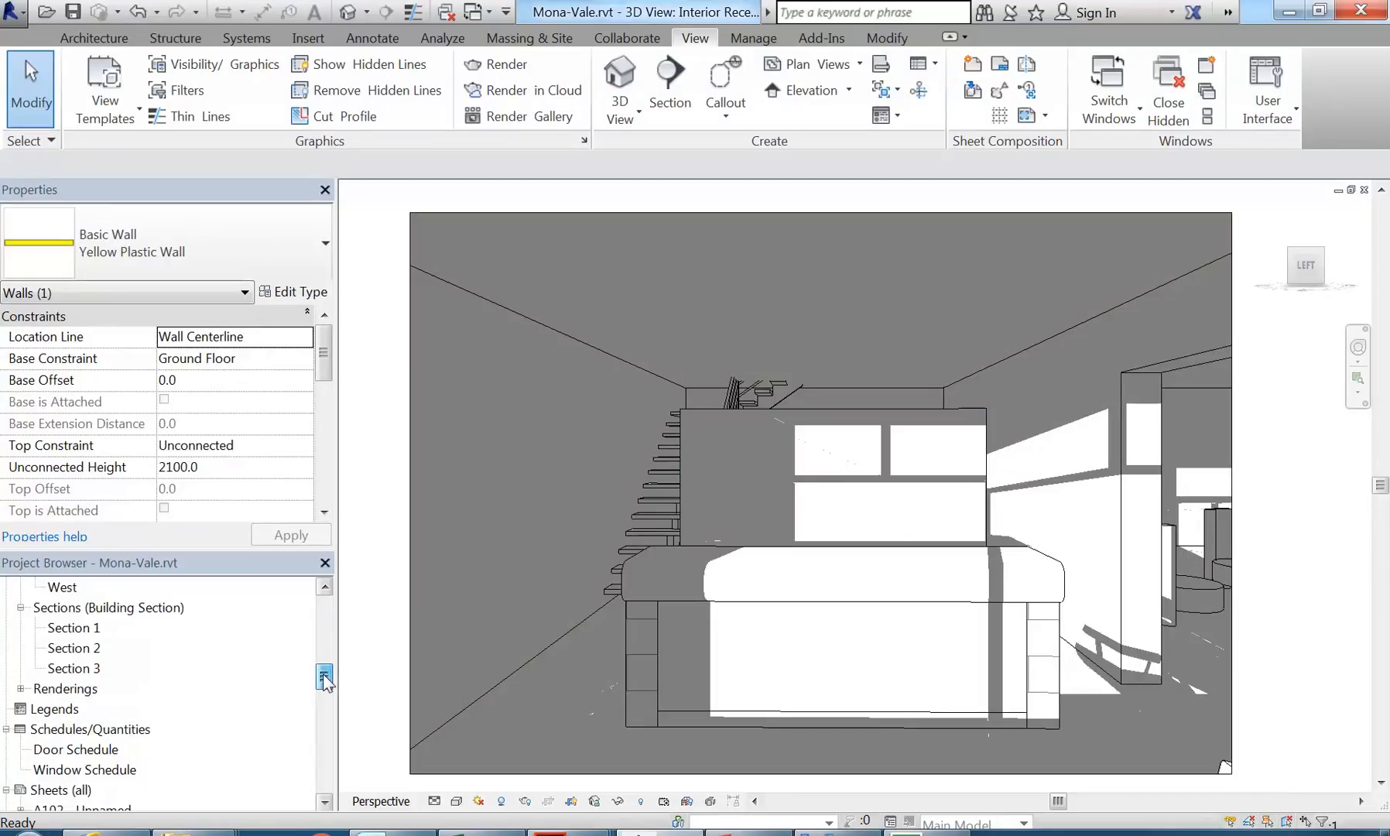
double_click(65, 688)
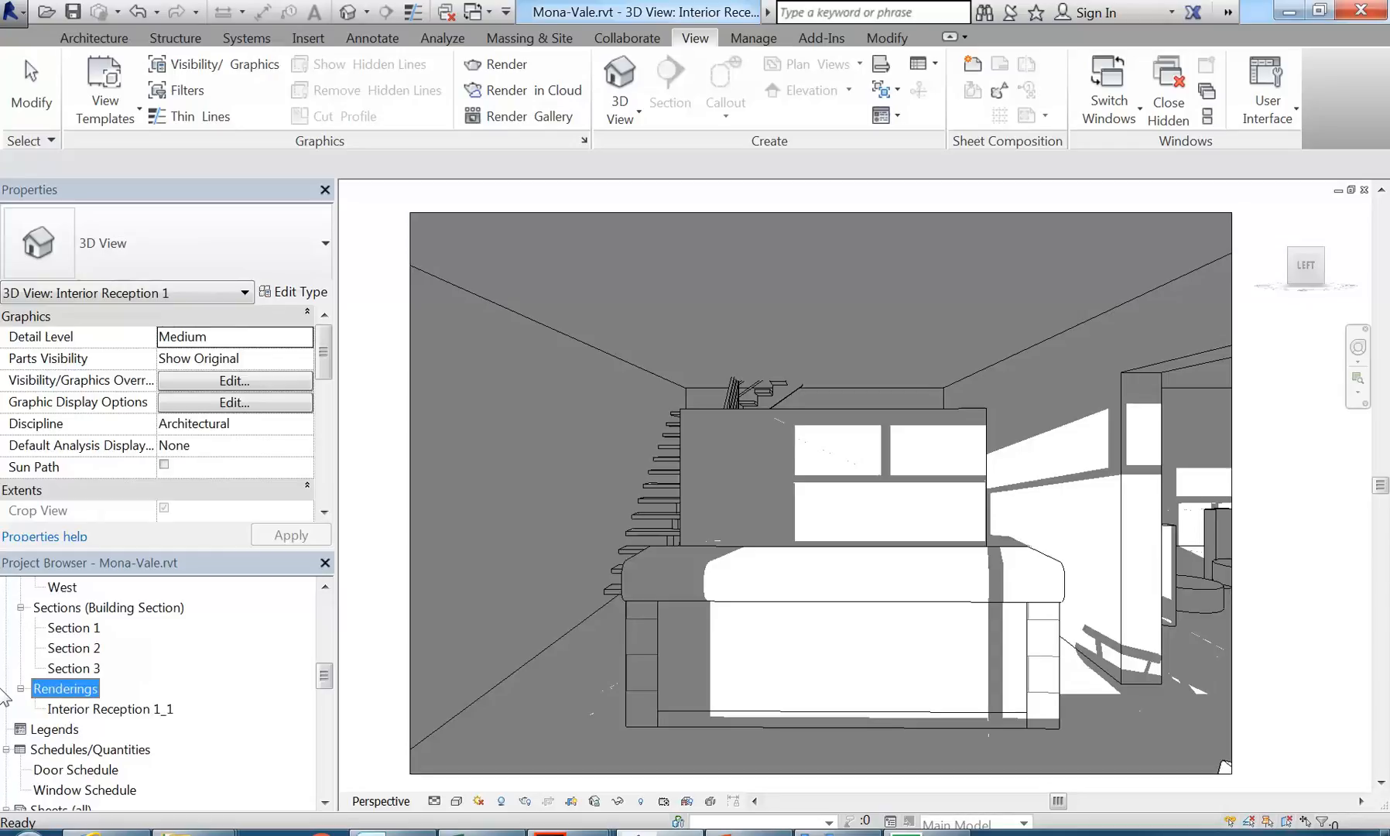
double_click(91, 709)
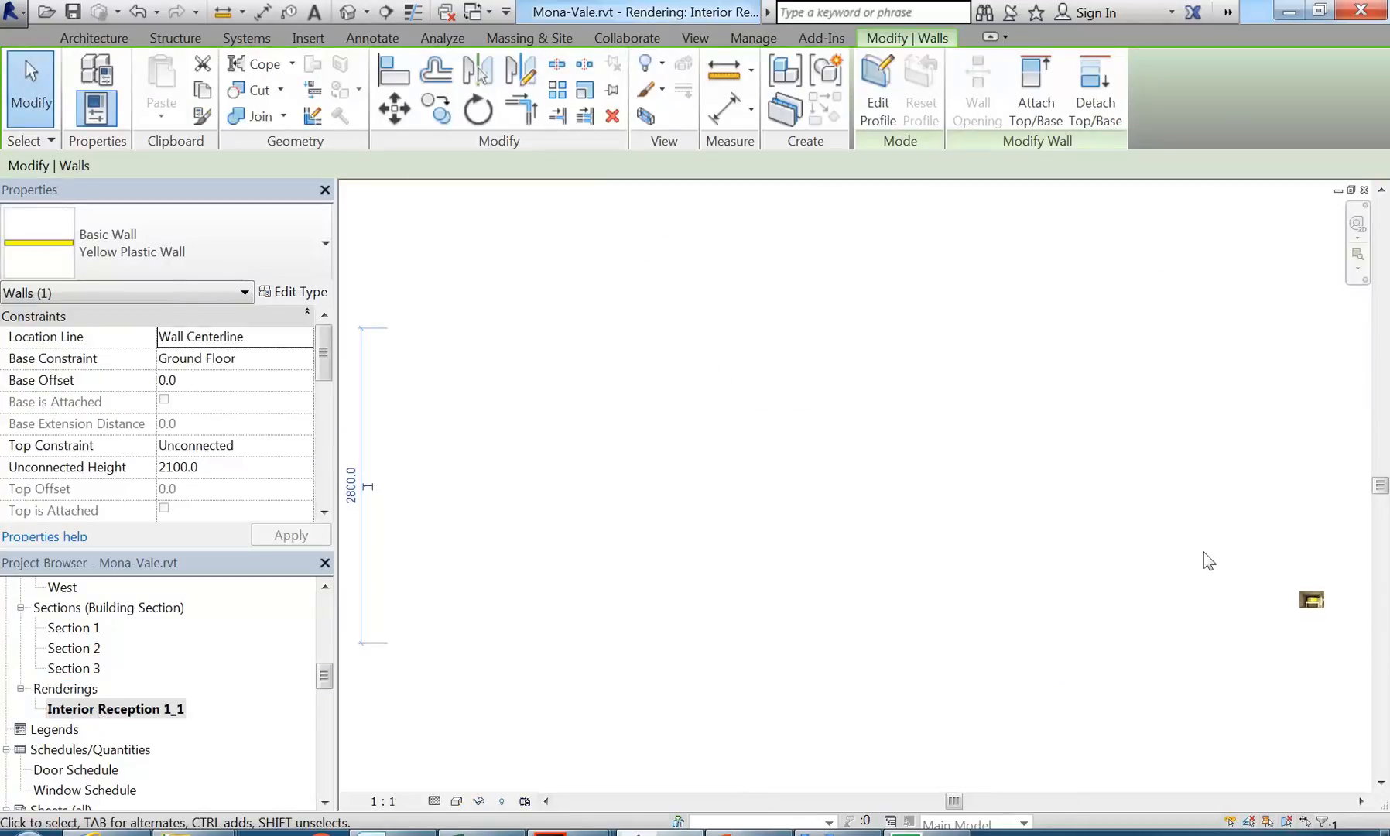
middle_drag(1229, 596, 612, 499)
scroll(712, 530, up, 3)
scroll(712, 530, up, 10)
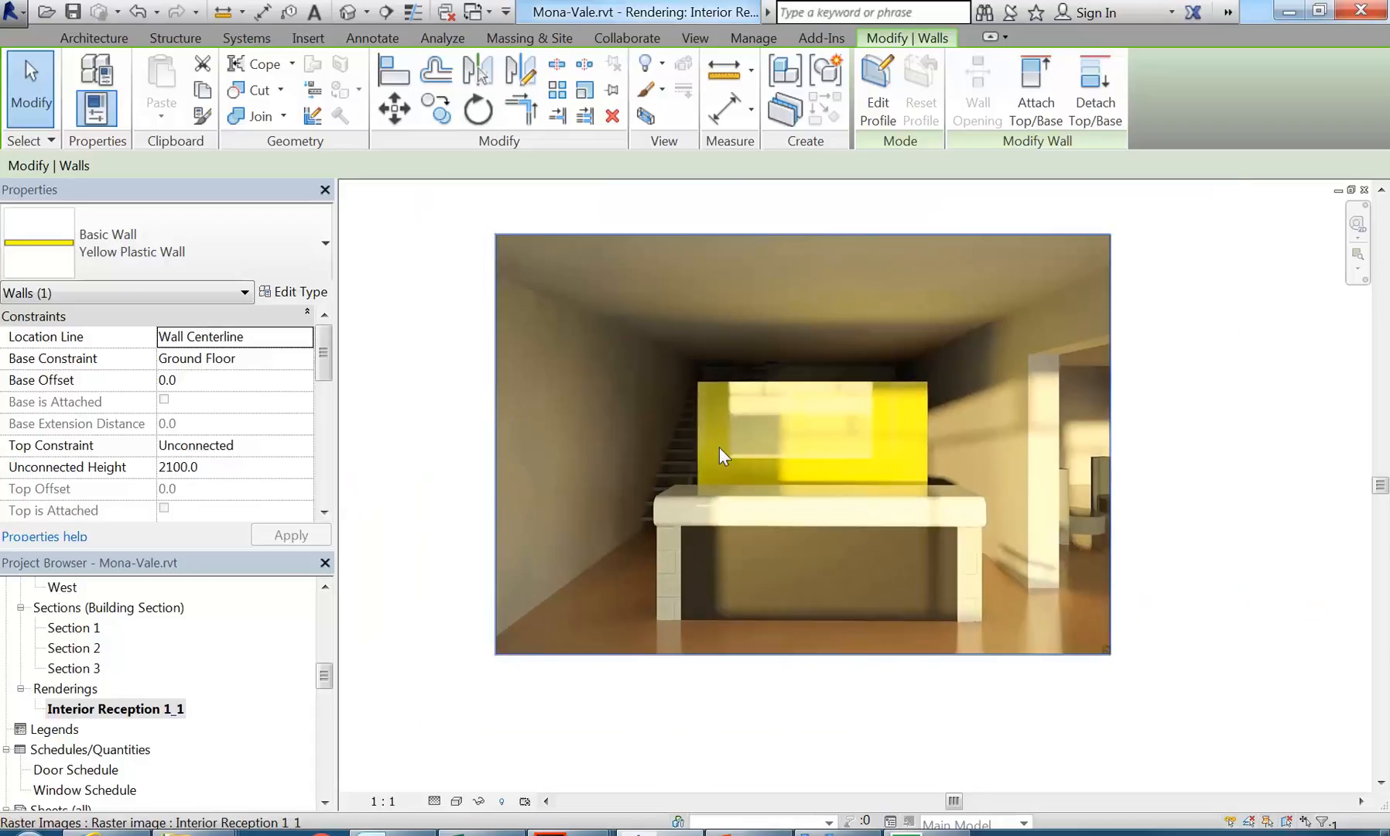
middle_drag(719, 447, 720, 467)
middle_drag(647, 440, 673, 466)
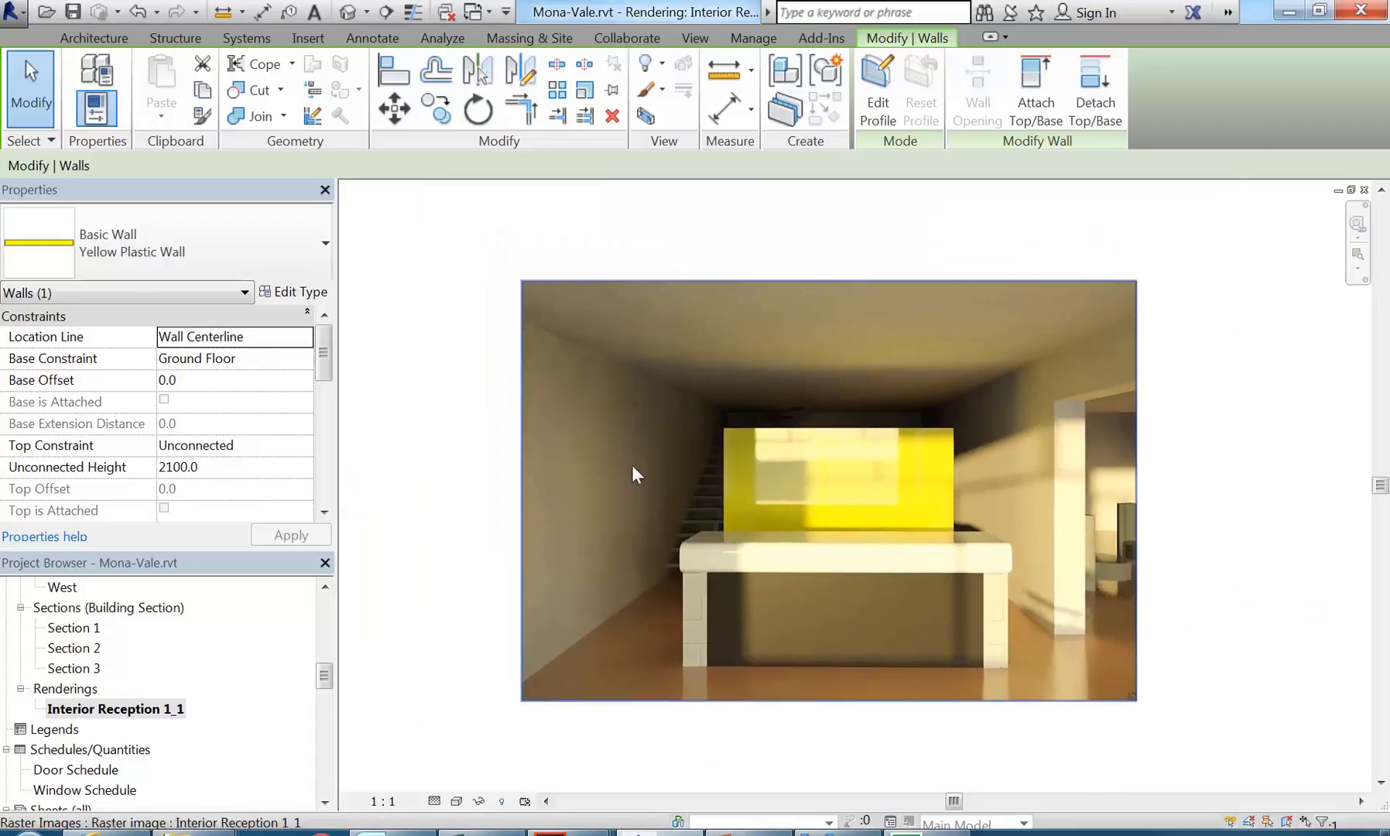
- Open 3D View 1 and return to the Interior Reception 1 camera view with nothing selected
scroll(99, 716, up, 5)
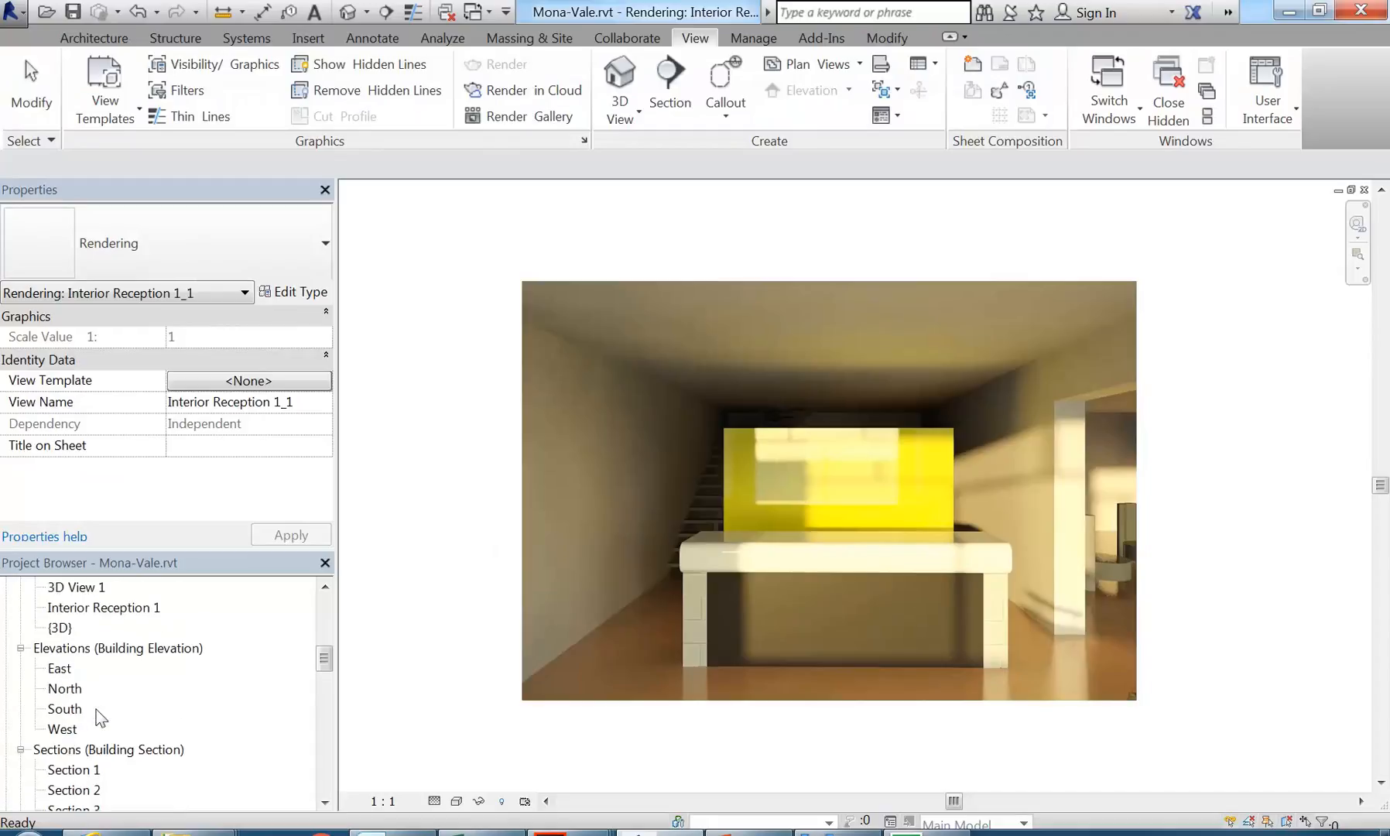
double_click(77, 749)
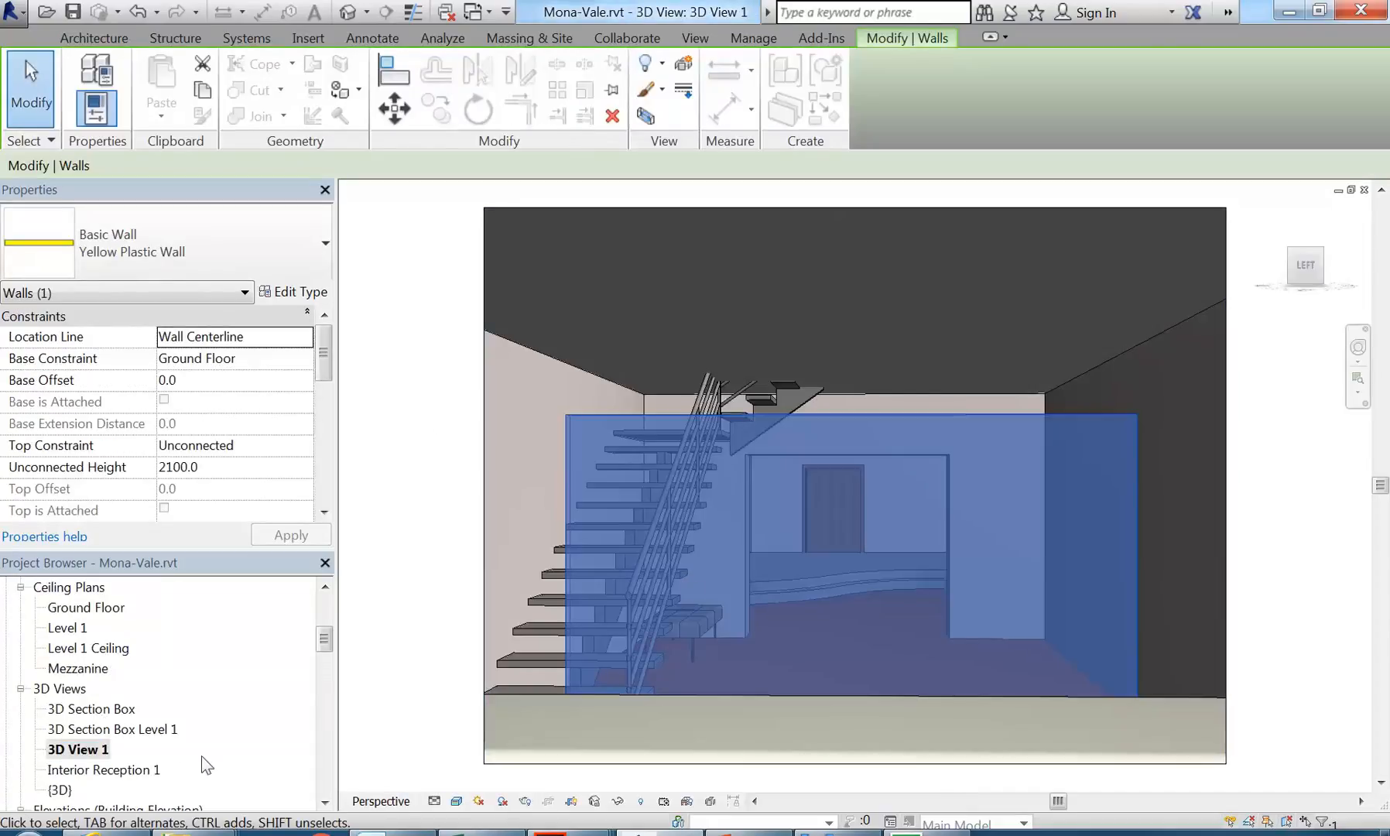
double_click(107, 769)
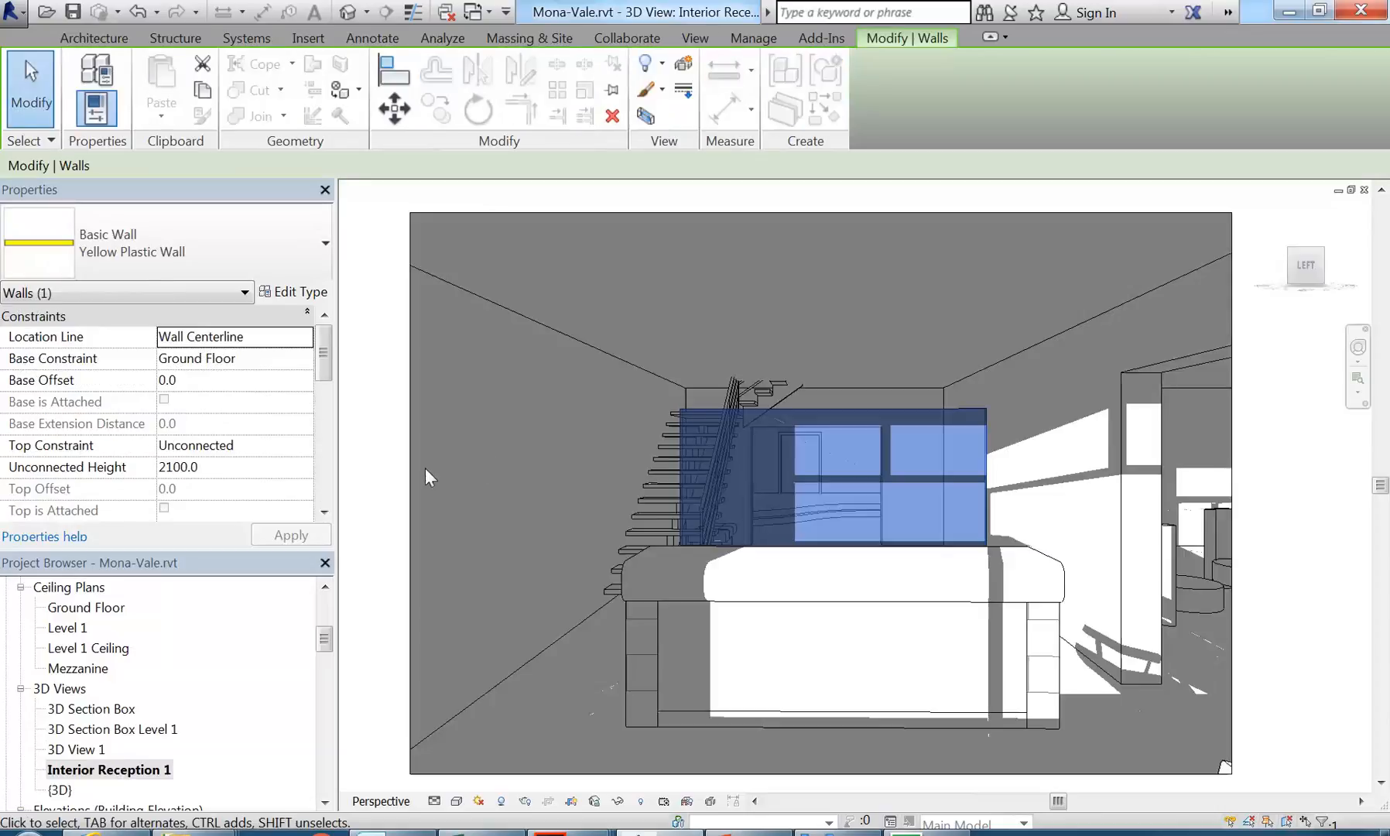
click(517, 467)
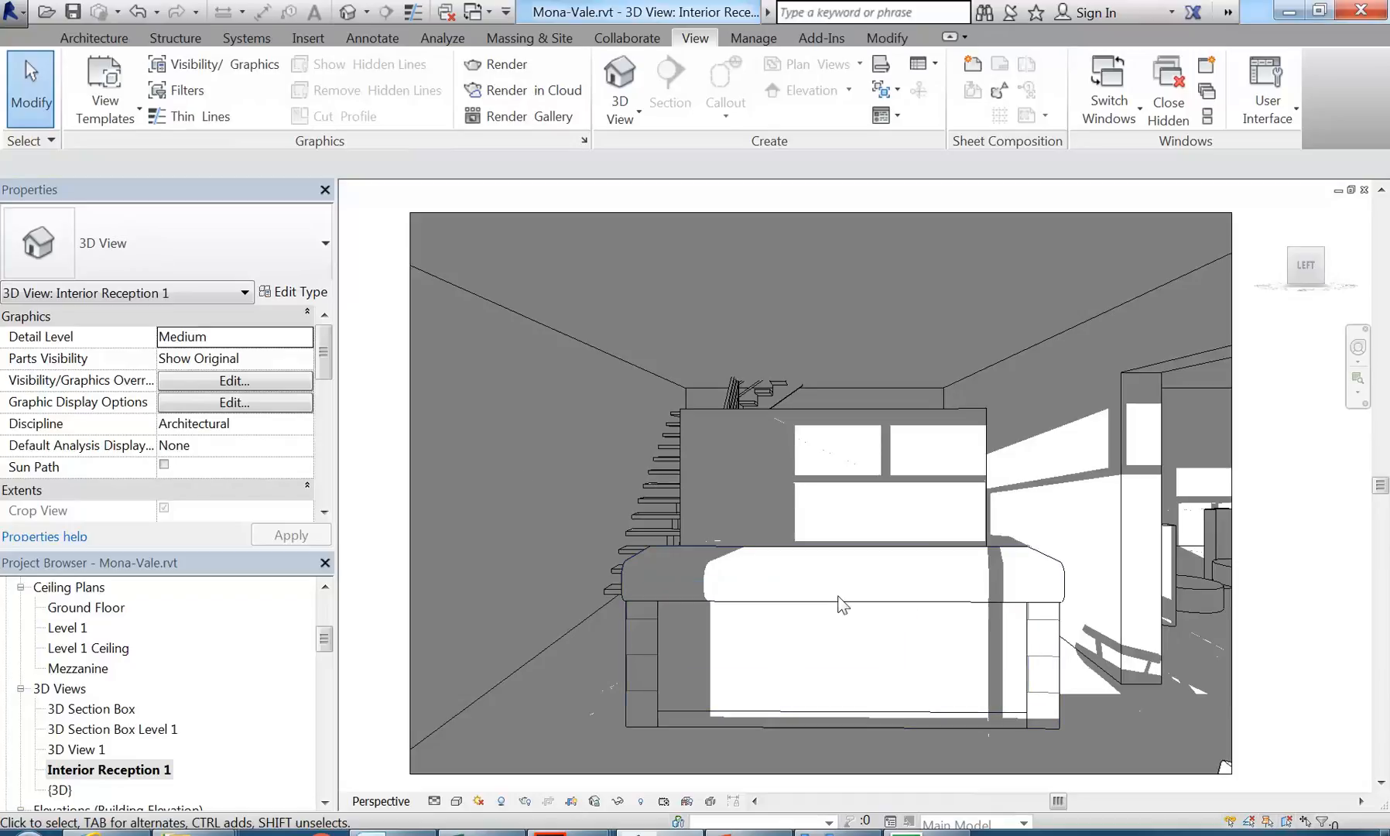
click(886, 467)
key(Escape)
- Reopen the Interior Reception 1_1 rendering to compare it with the camera view
drag(323, 639, 322, 677)
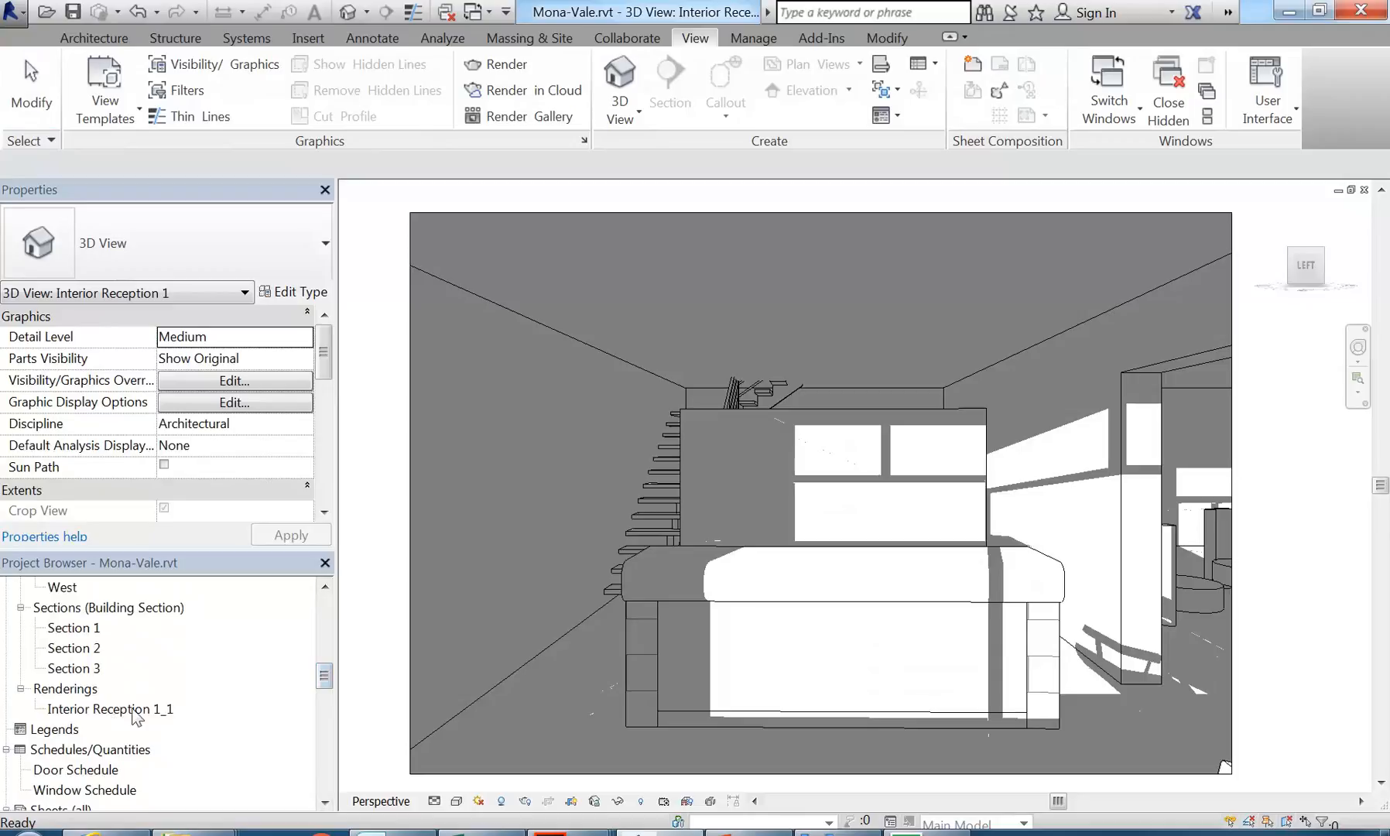
click(102, 709)
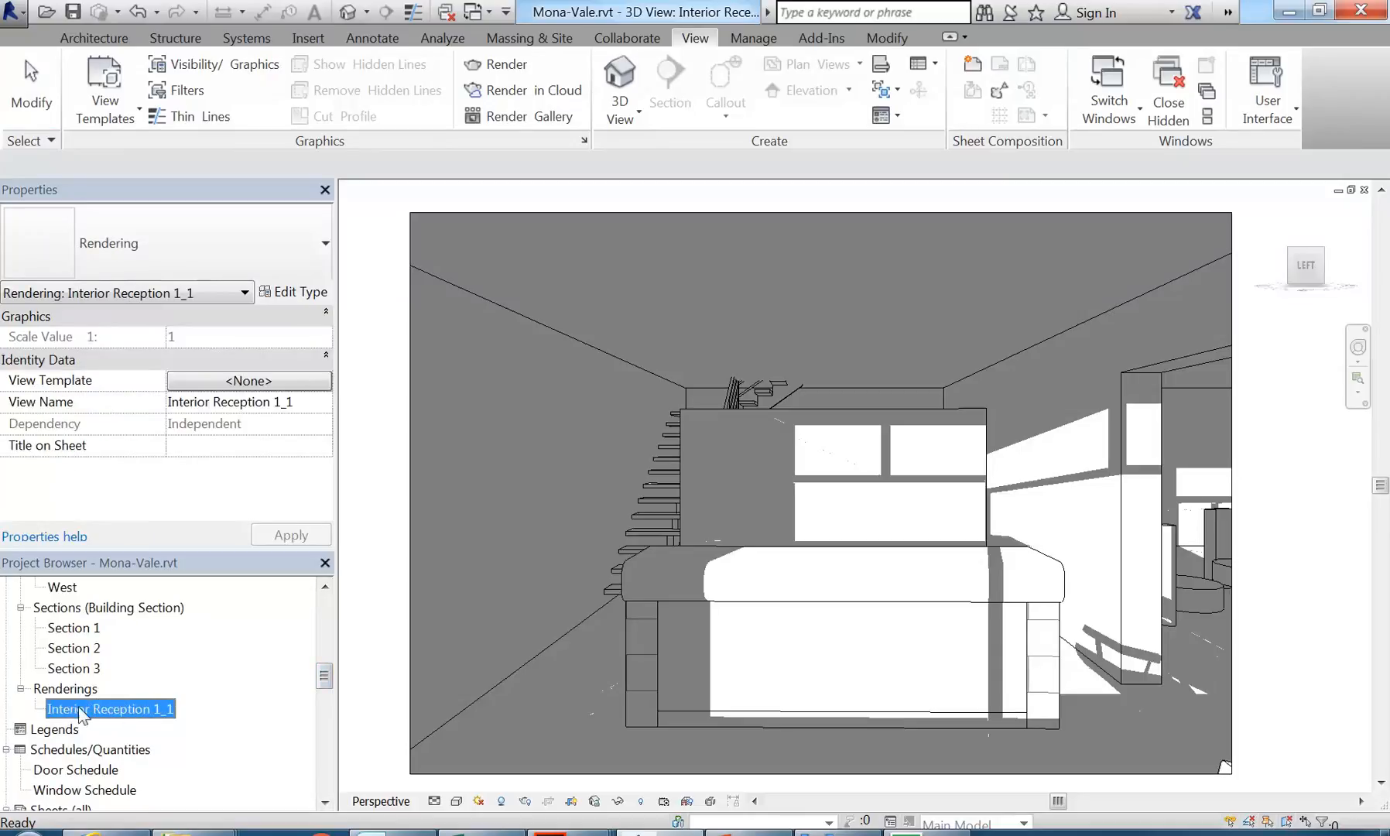
double_click(99, 711)
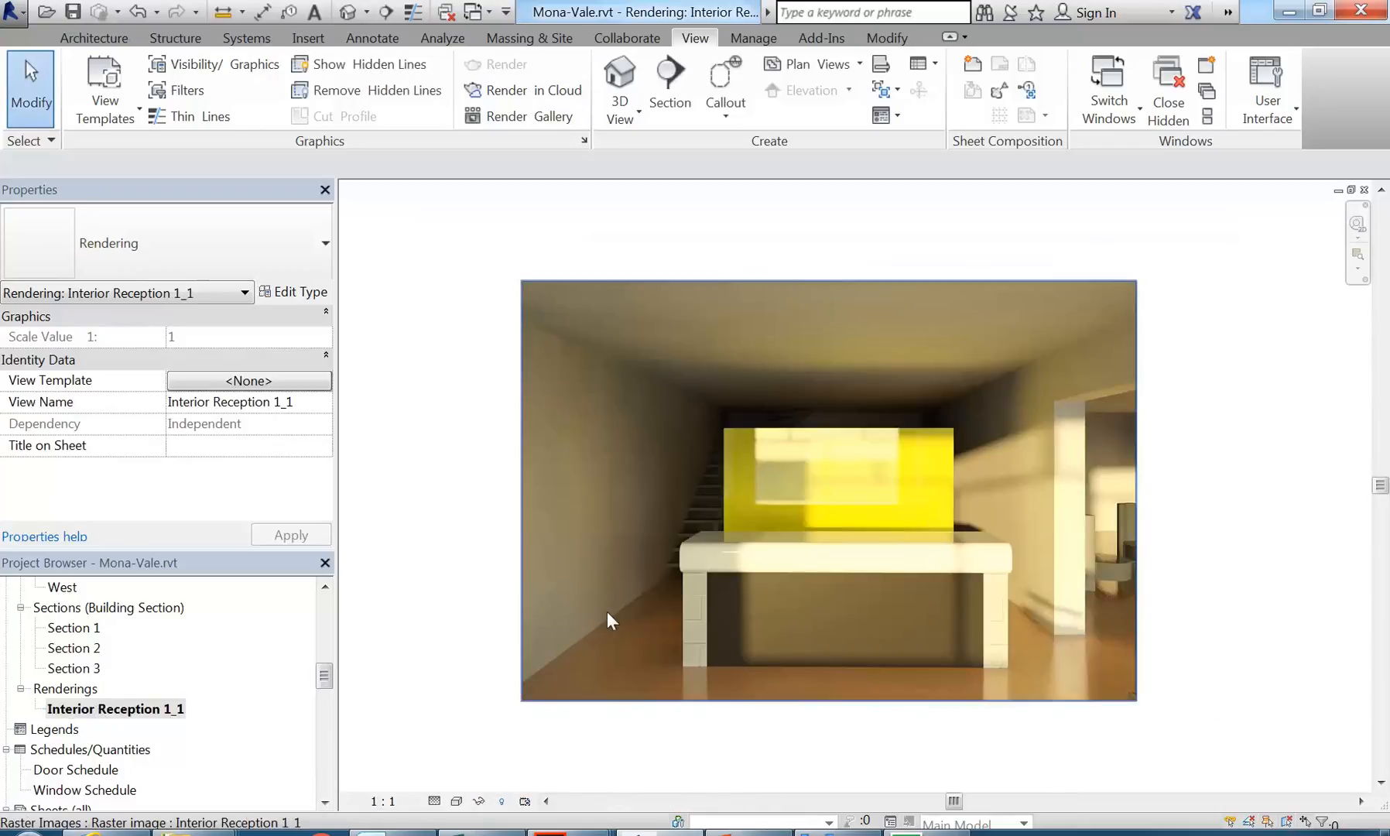
middle_drag(622, 630, 589, 642)
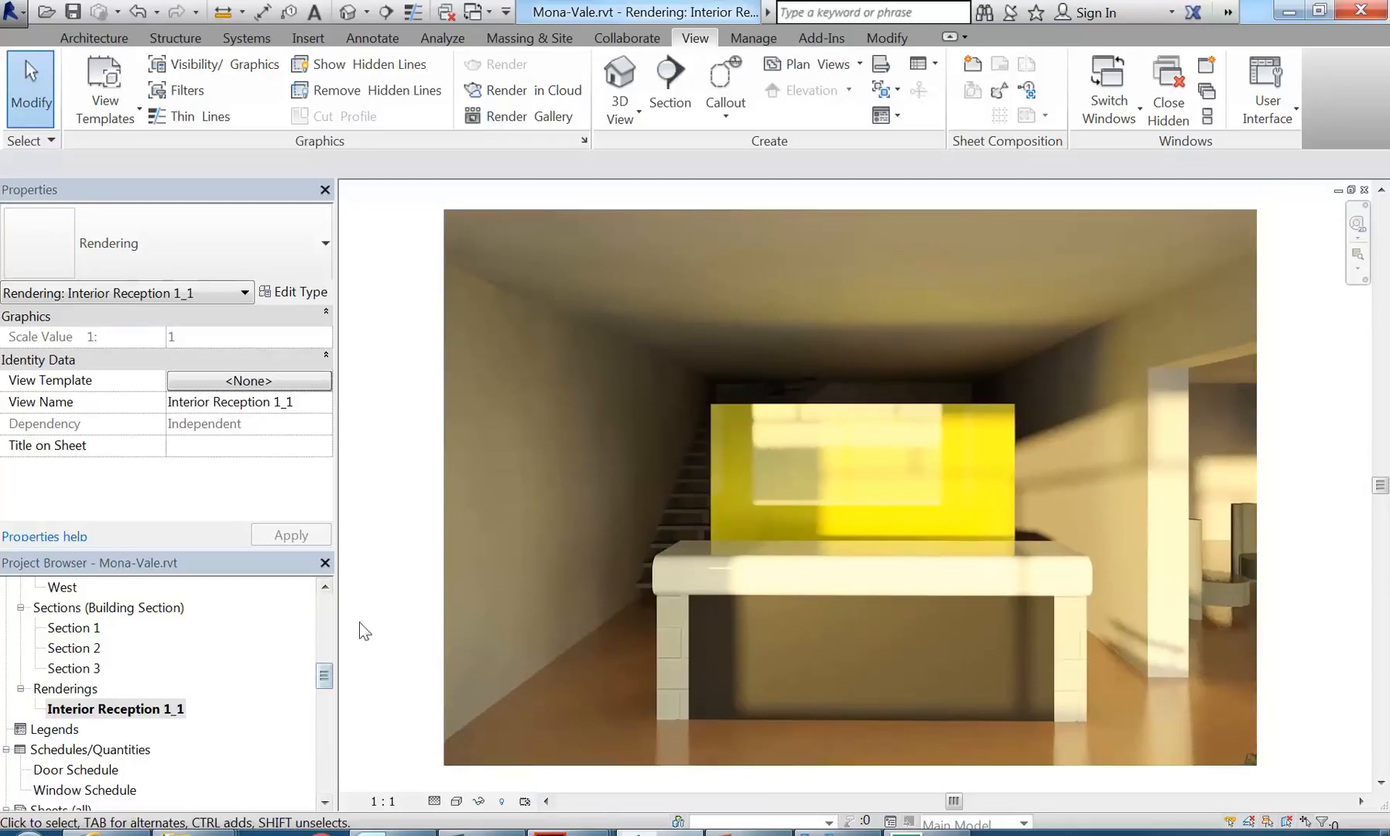
- Open sheet A102 and place the Interior Reception 1_1 rendering on its upper left area, overlapping the ground floor plan
mouse_move(325, 680)
mouse_down()
mouse_move(325, 707)
mouse_move(325, 689)
mouse_up()
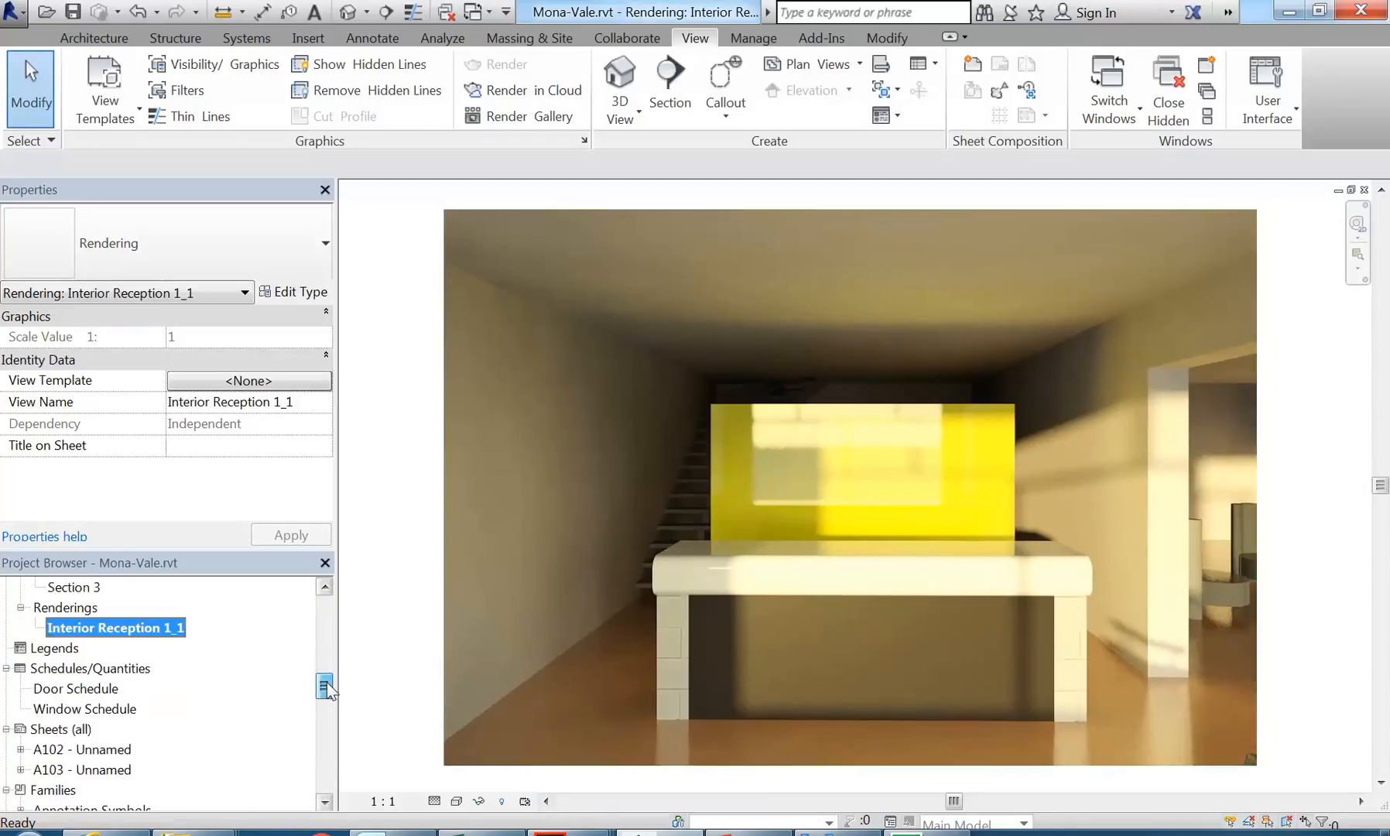
double_click(84, 770)
double_click(83, 749)
scroll(778, 611, down, 2)
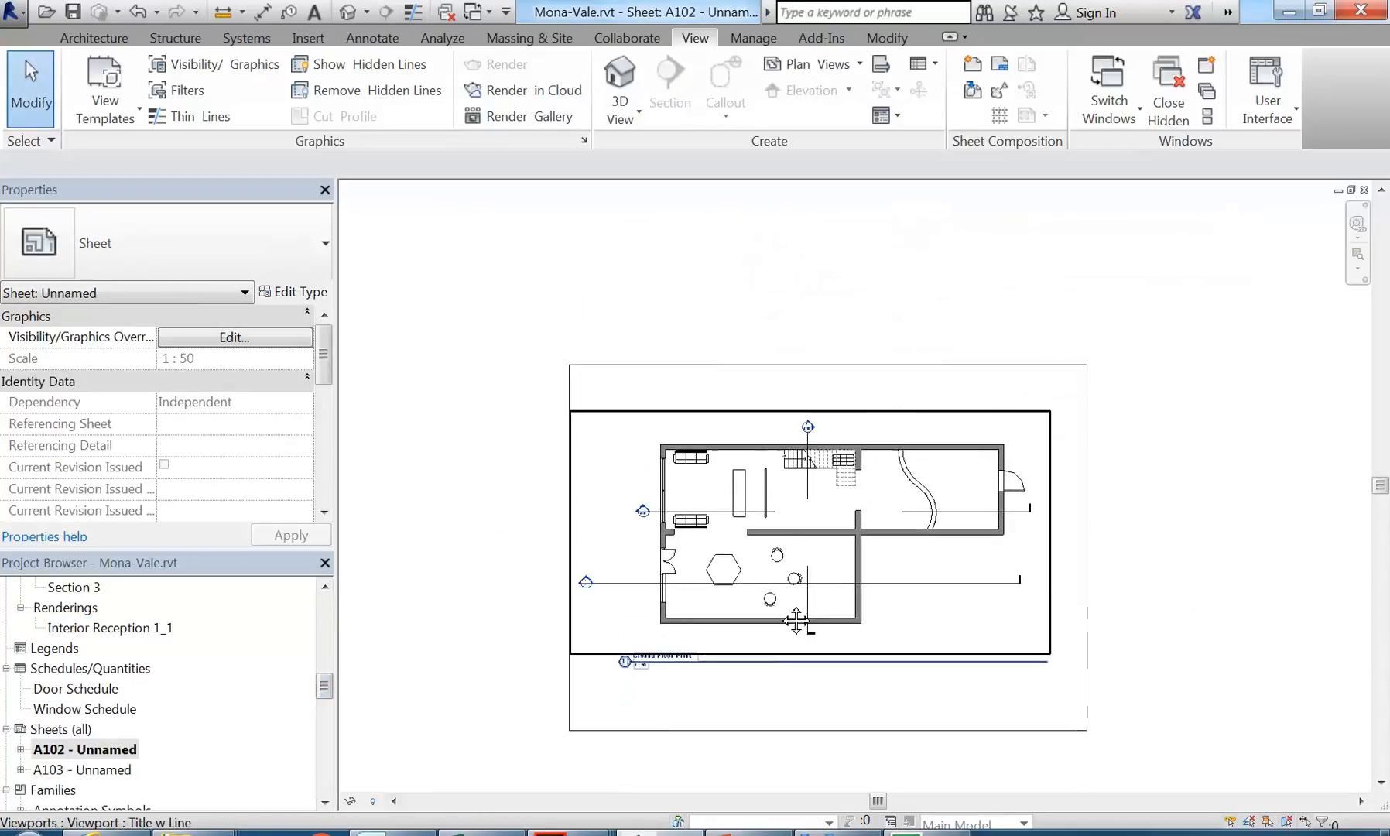
drag(798, 497, 808, 542)
click(550, 437)
scroll(501, 488, up, 2)
drag(137, 630, 751, 438)
click(750, 427)
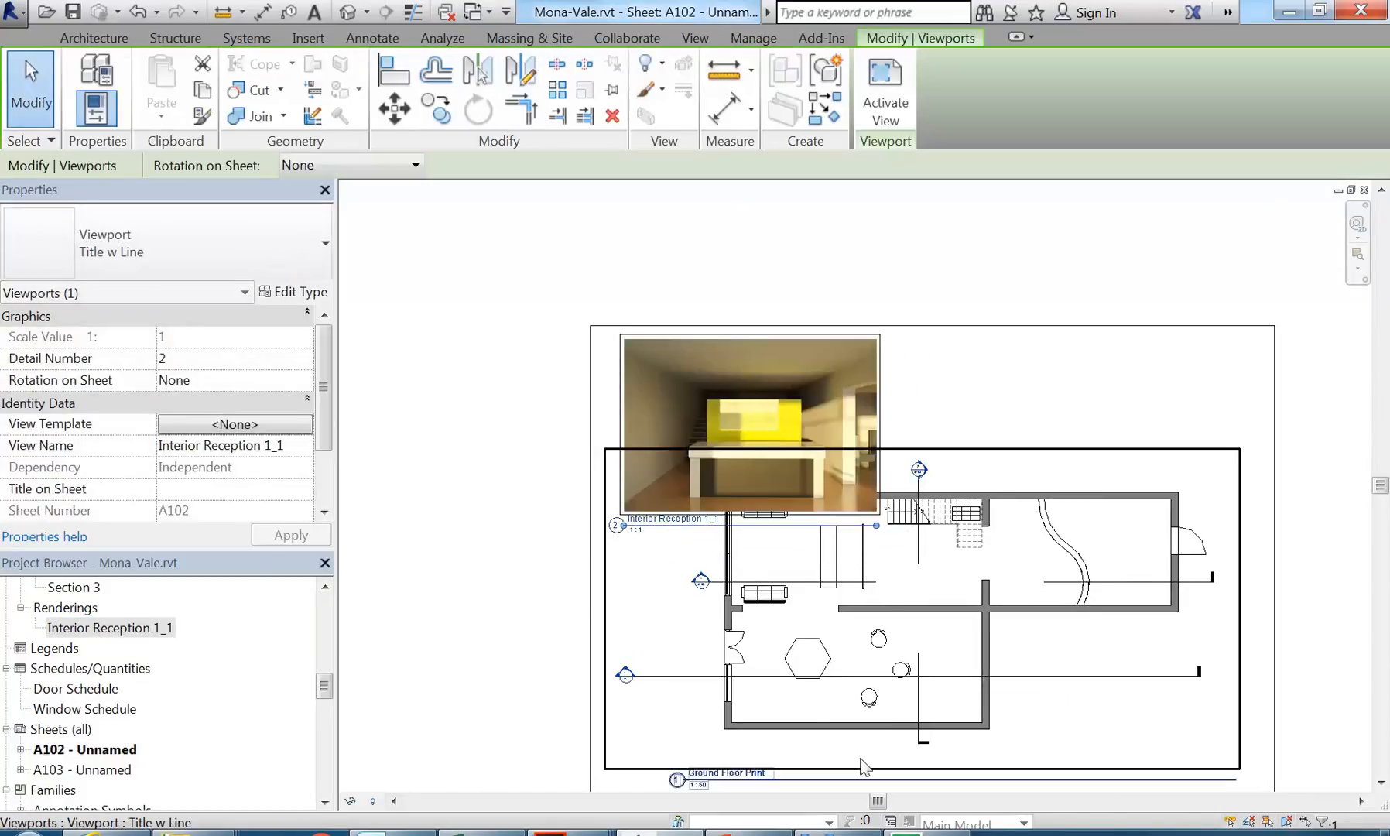
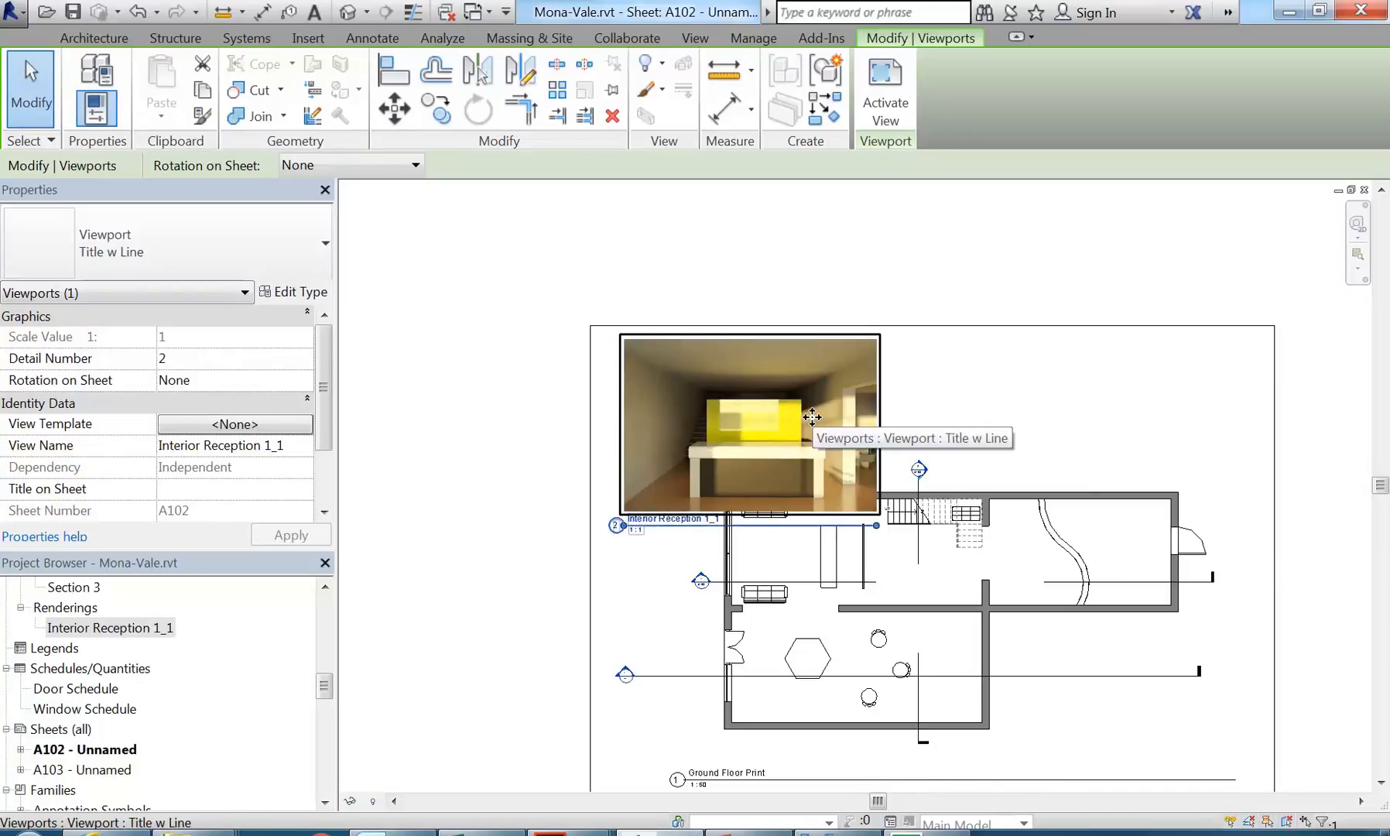
- Delete the rendering's viewport from sheet A102 and select Interior Reception 1_1 among the project's renderings
key(Delete)
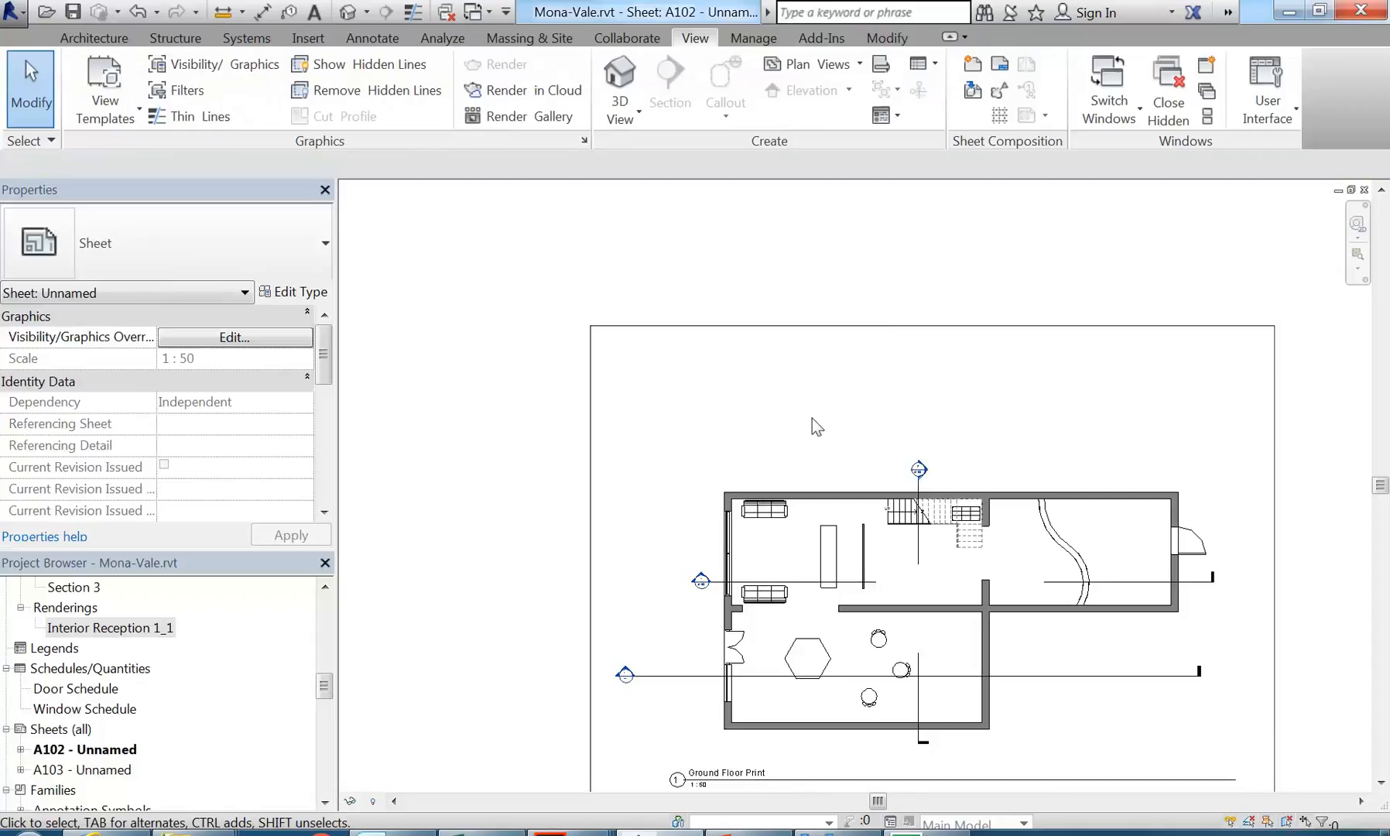
click(117, 629)
scroll(118, 636, up, 2)
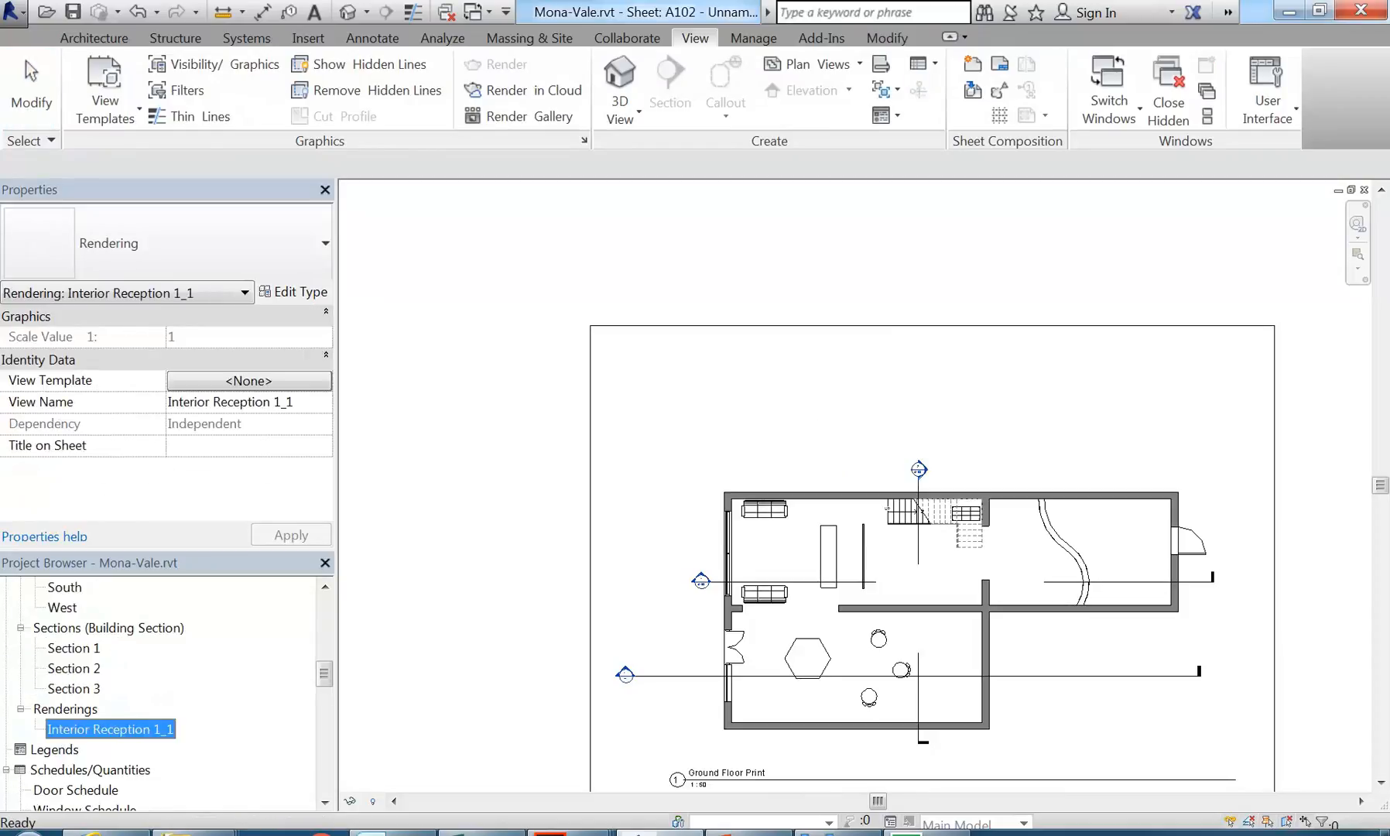
- Switch to the file explorer window and open the 2016 > CAD for Interiors folder on the U: drive
click(224, 832)
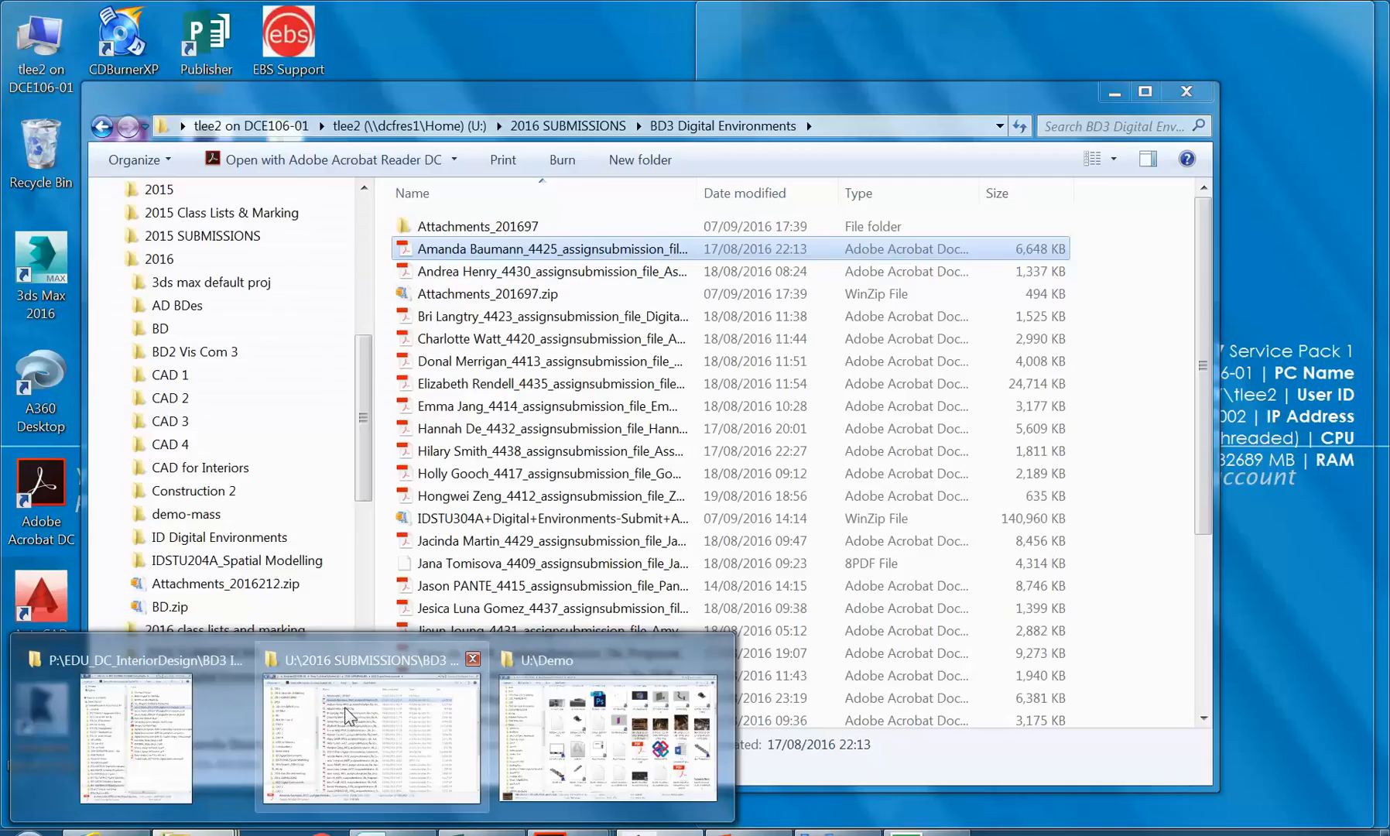
click(348, 716)
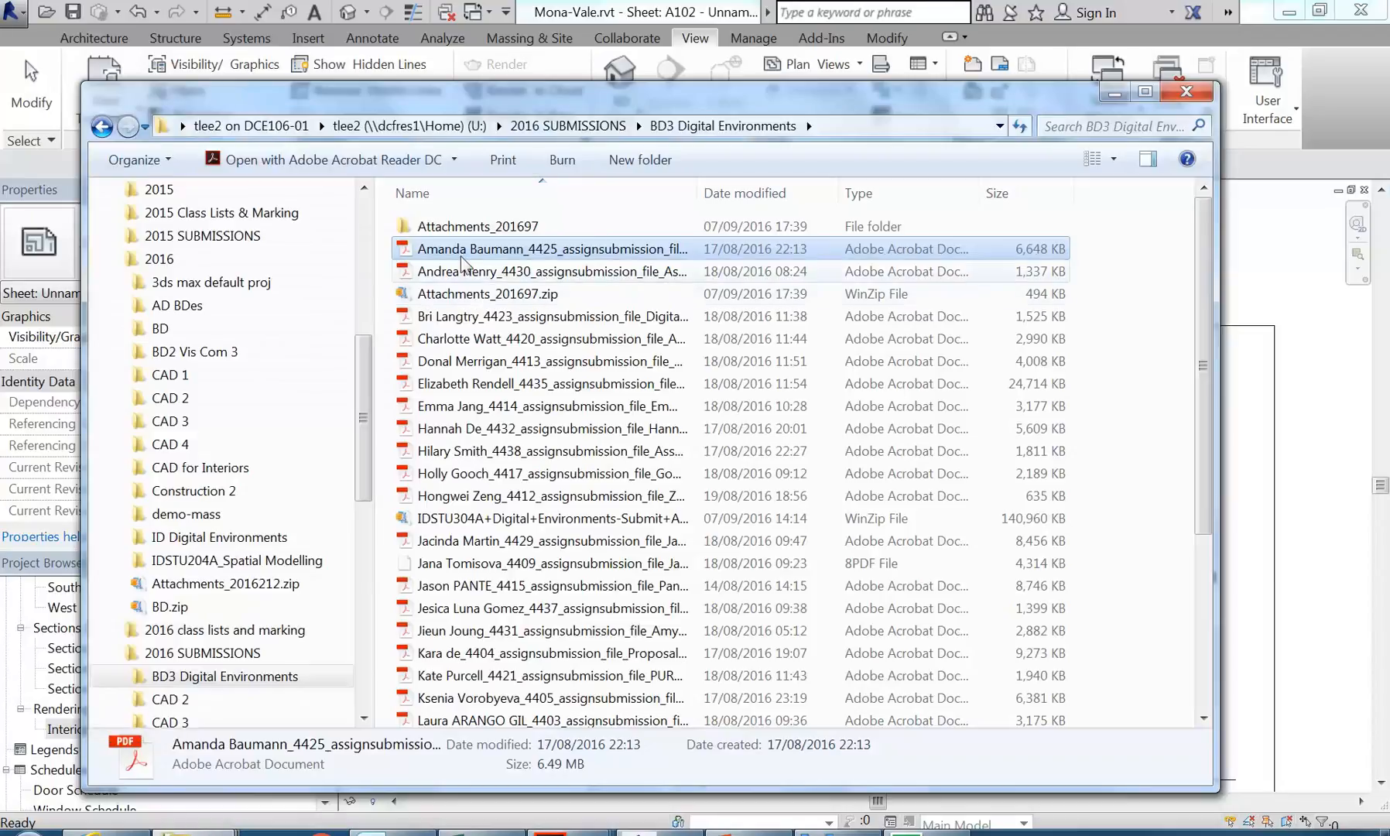
click(414, 127)
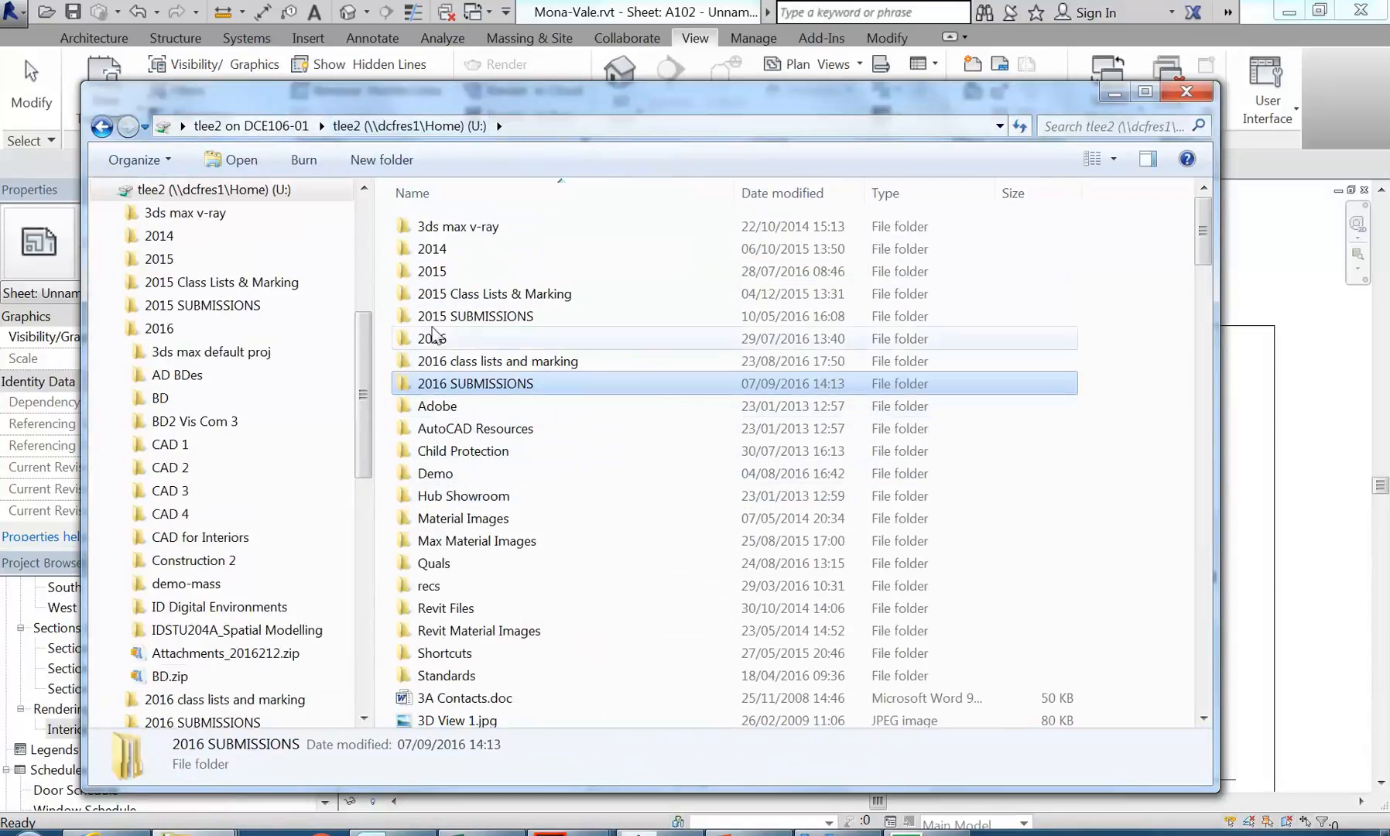
double_click(435, 339)
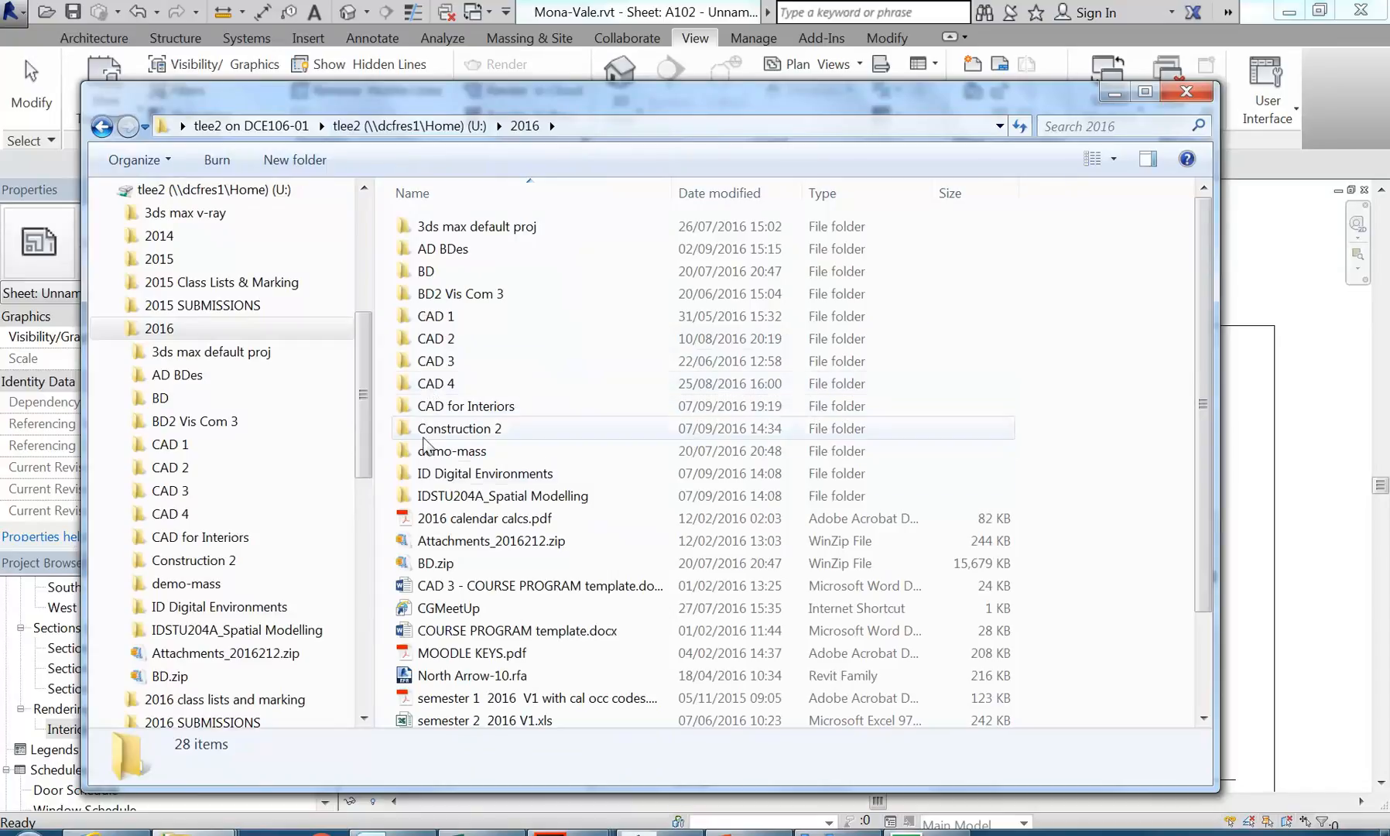
double_click(430, 407)
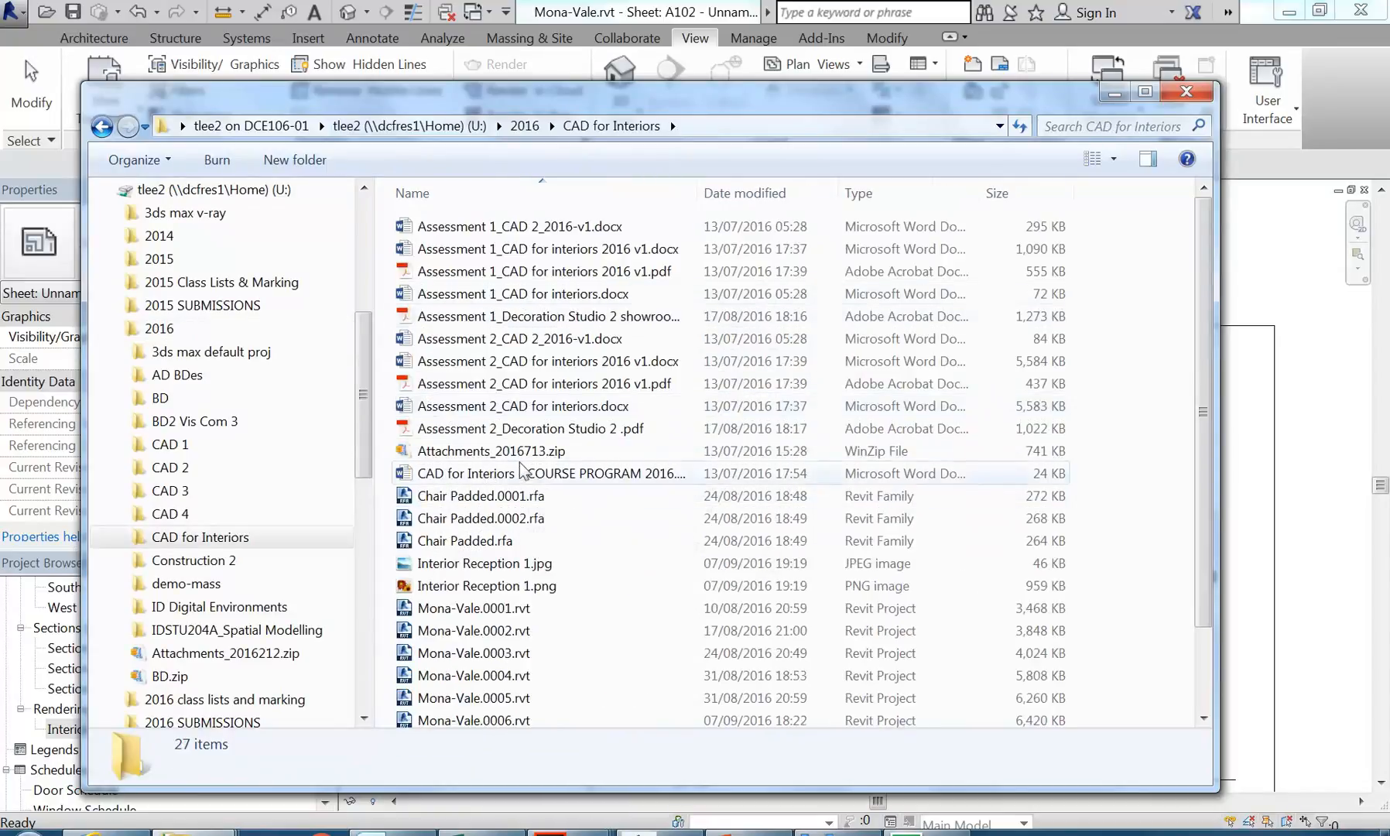
click(620, 195)
click(620, 195)
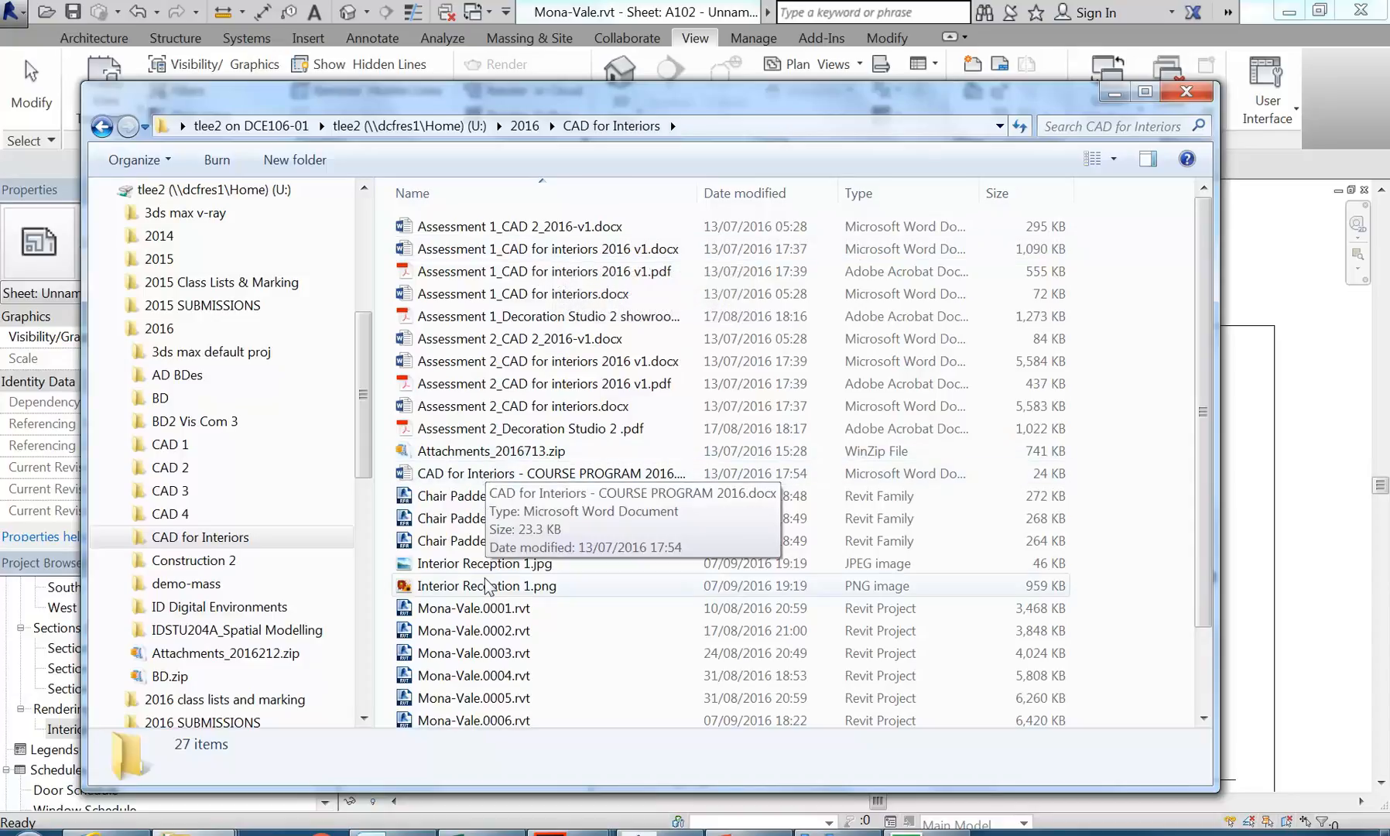
- Open Interior Reception 1.png from the folder in Adobe Photoshop CC 2015
click(482, 589)
right_click(483, 592)
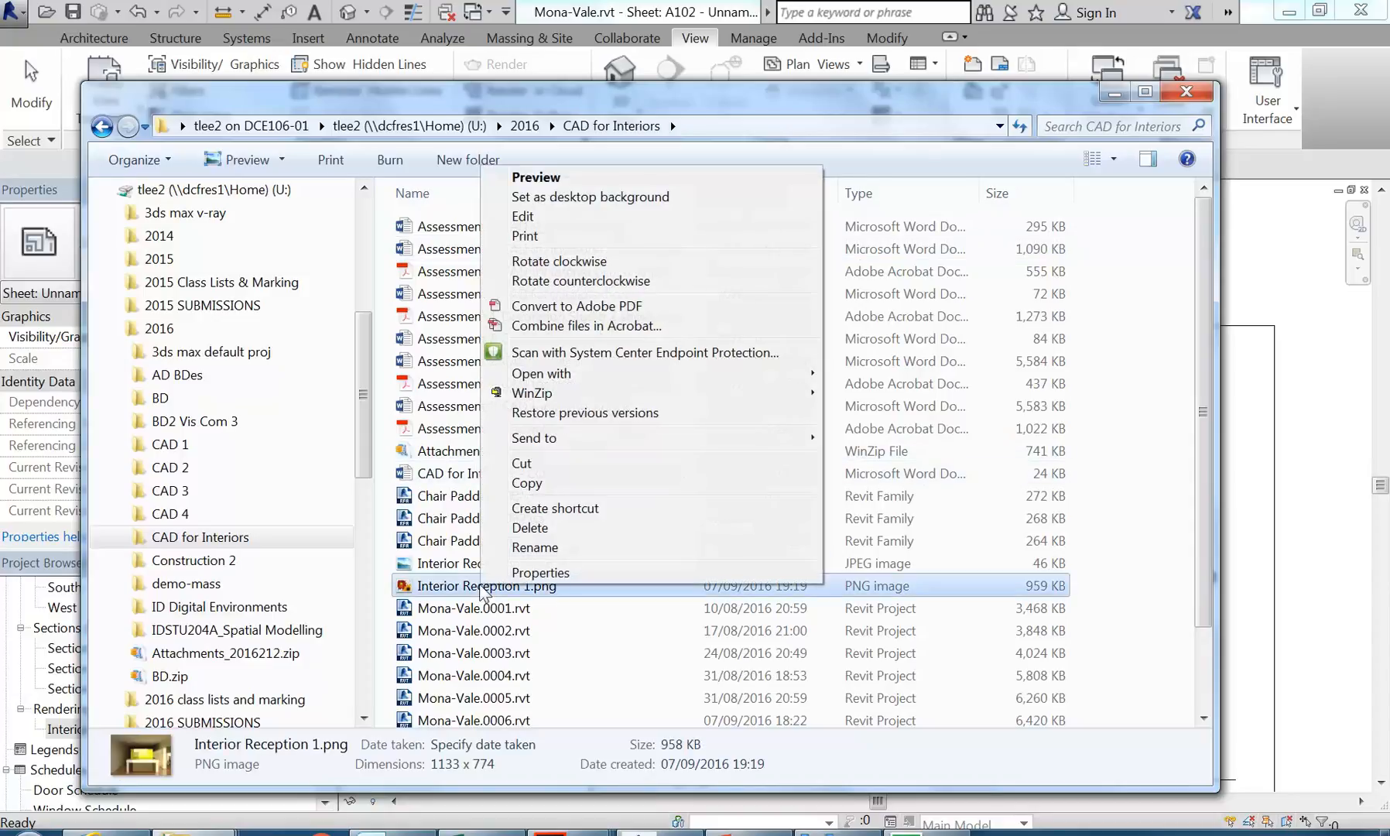
mouse_move(602, 379)
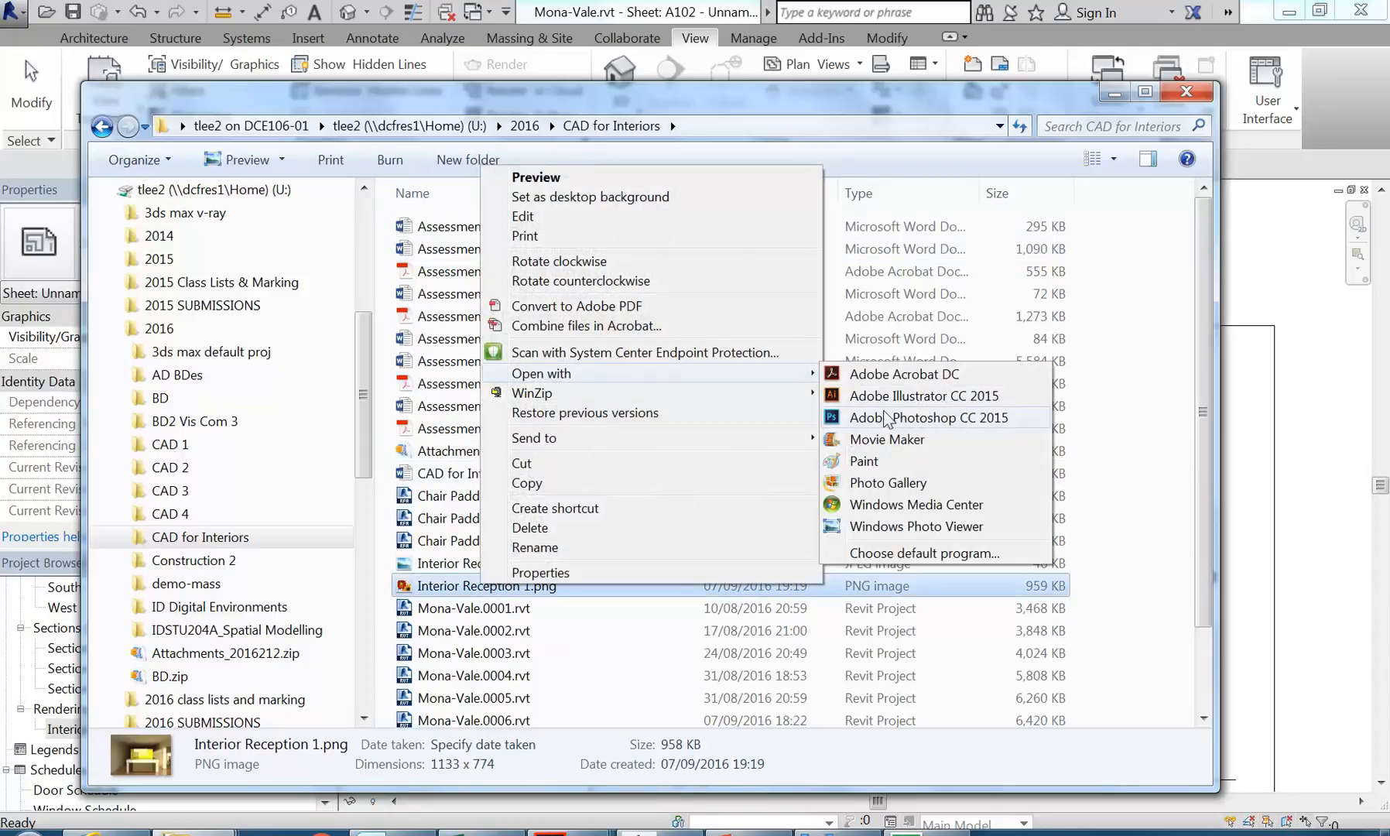
click(886, 418)
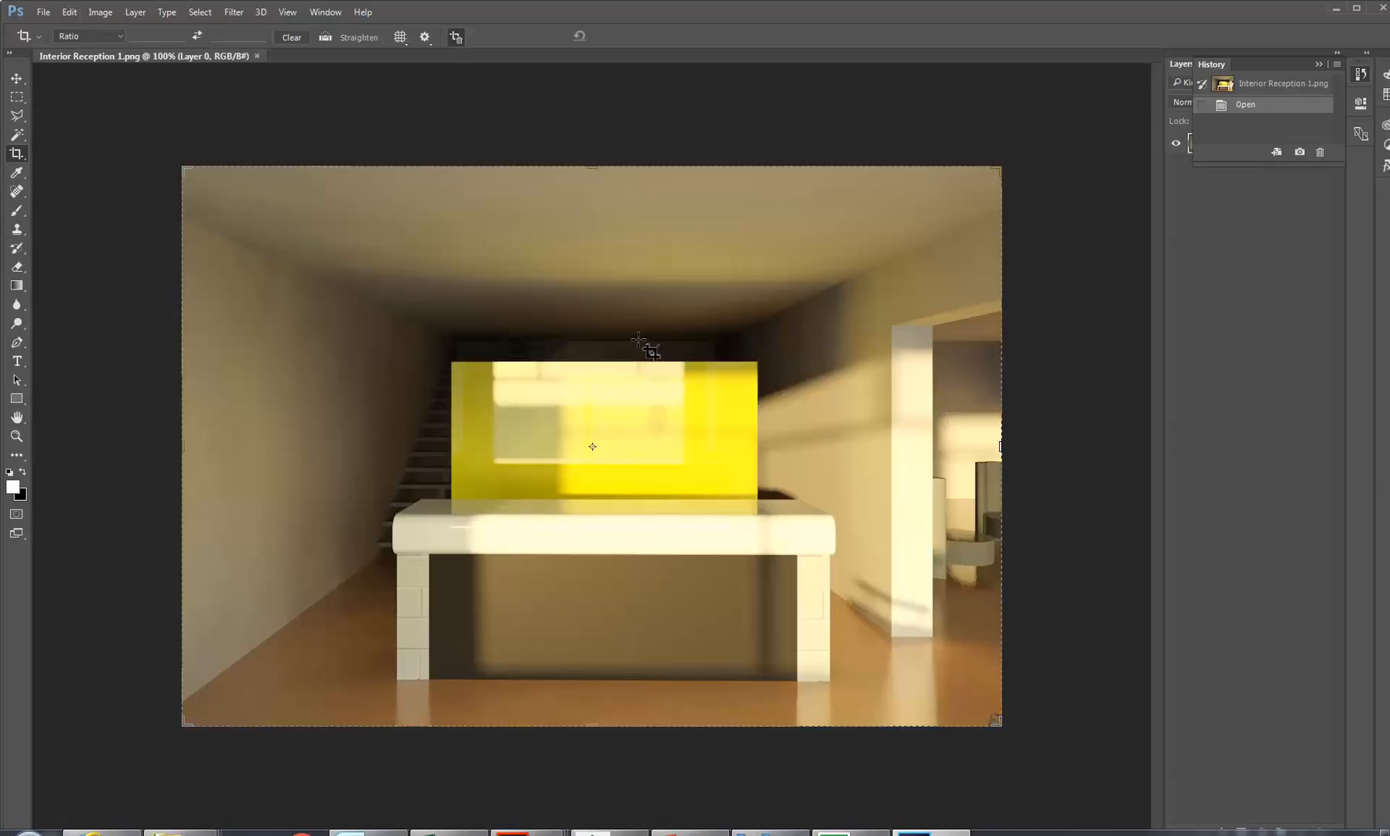
- Apply a Levels adjustment to the reception image with input black 13, input white 247 and brighter midtones
click(100, 12)
mouse_move(124, 66)
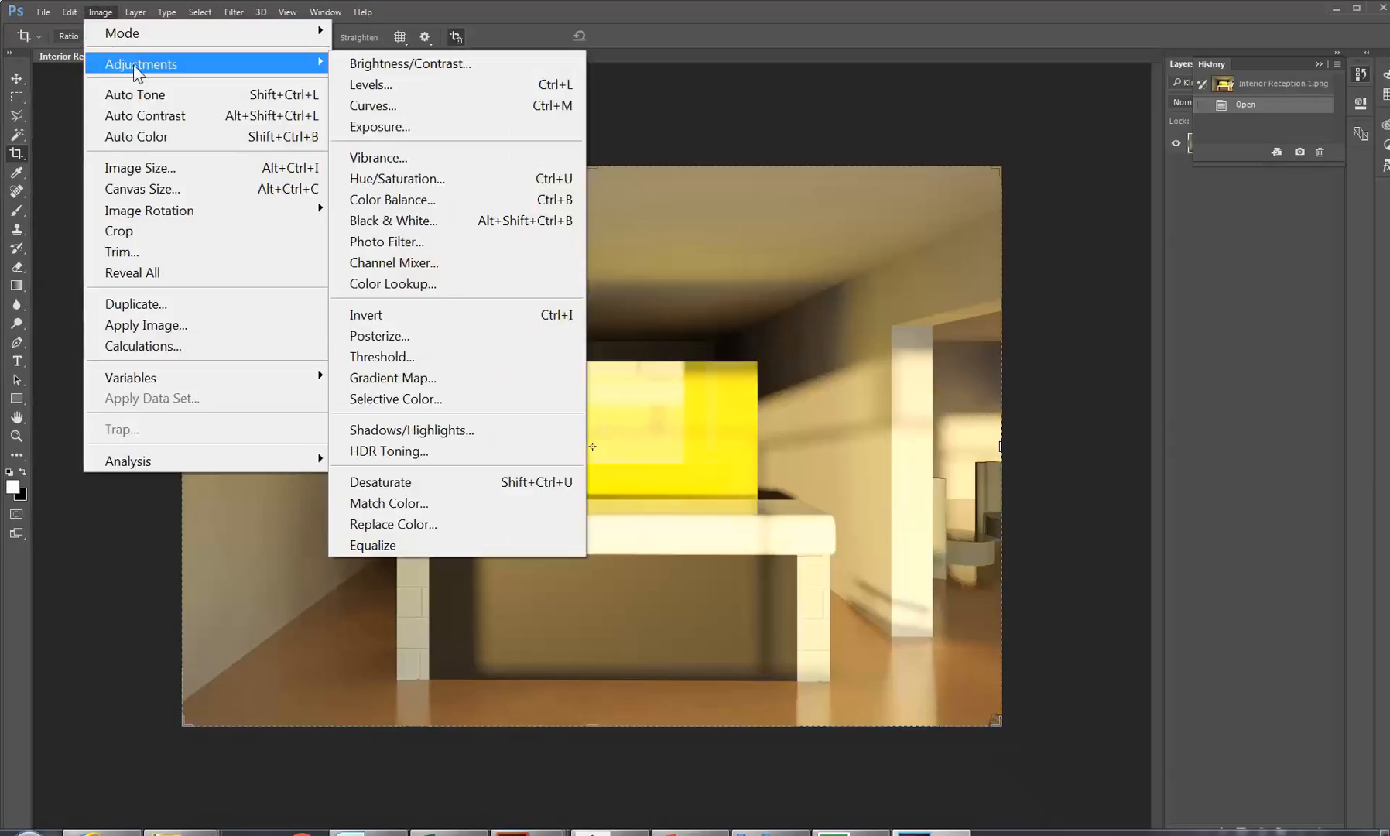
click(431, 82)
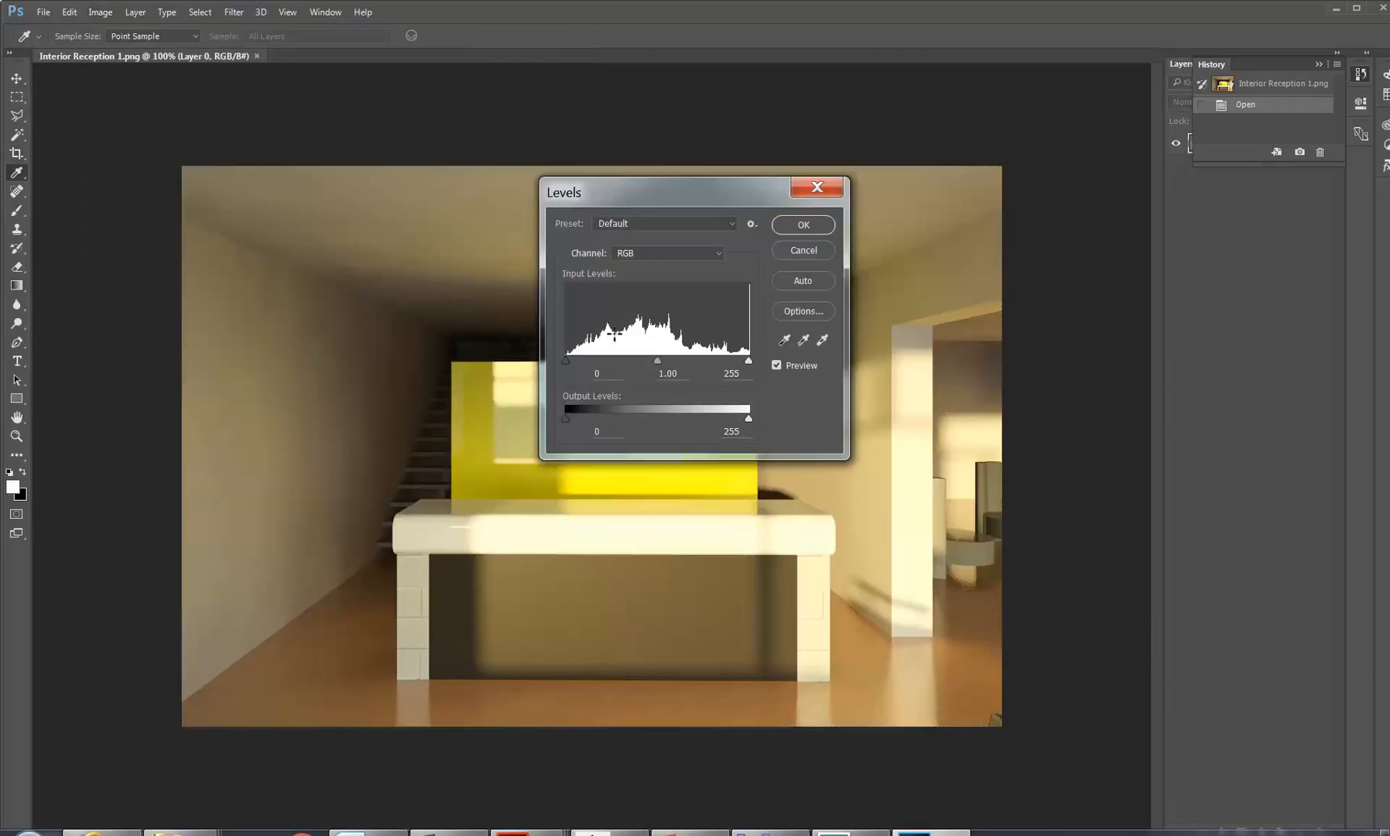
drag(685, 194, 1026, 236)
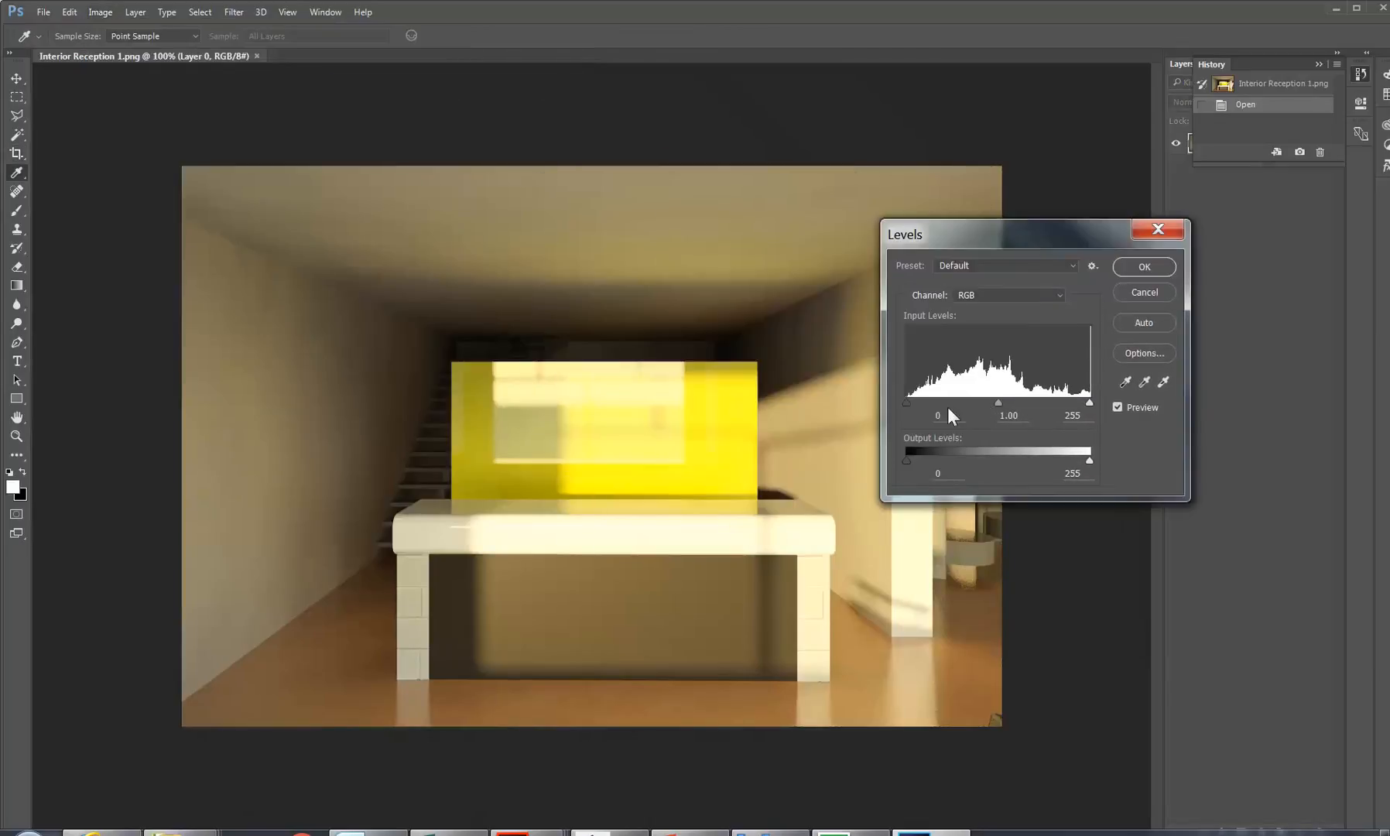
drag(909, 406, 916, 409)
mouse_move(1087, 401)
mouse_down()
mouse_move(1069, 399)
mouse_move(1083, 397)
mouse_up()
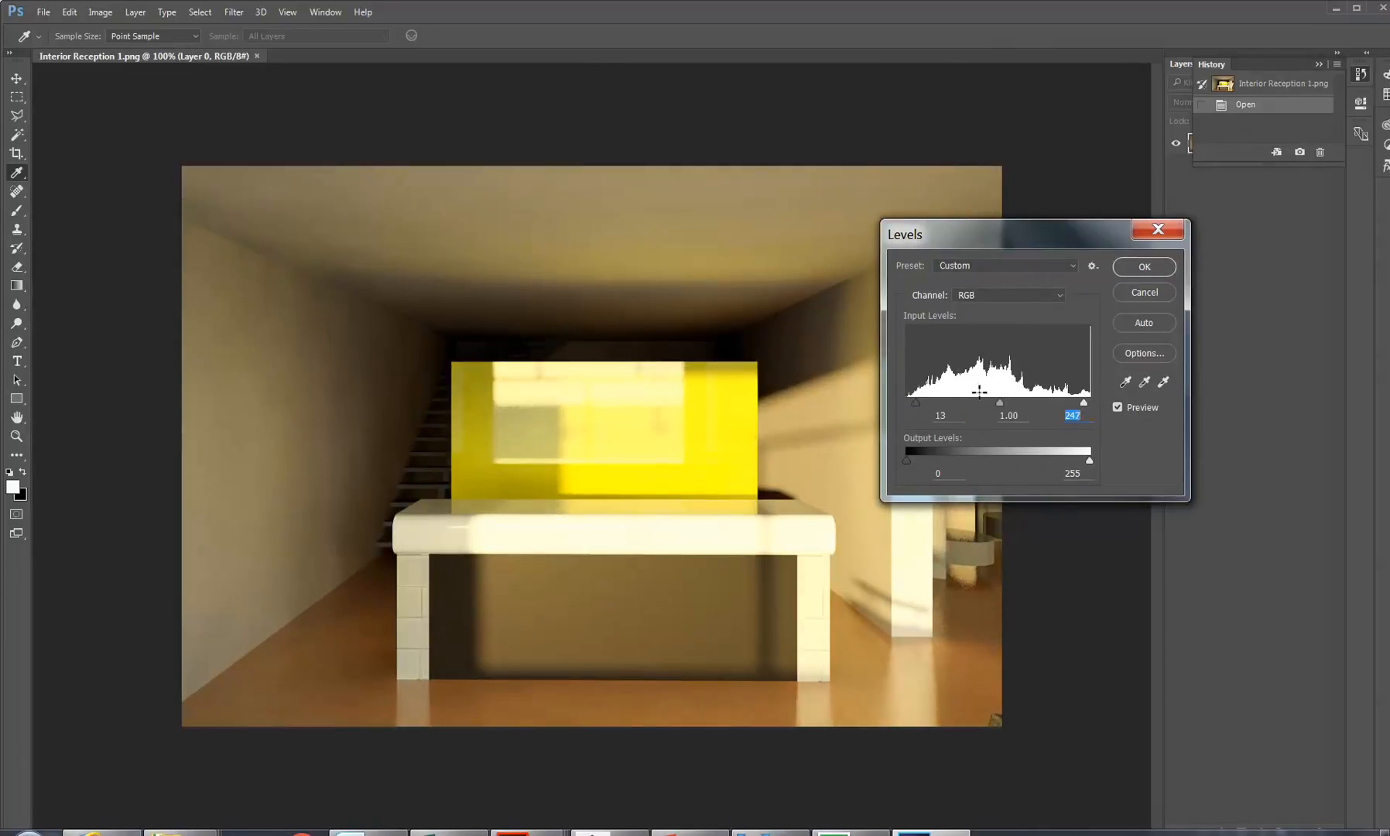
mouse_move(997, 403)
mouse_down()
mouse_move(1019, 401)
mouse_move(970, 399)
mouse_up()
click(1149, 270)
key(c)
- Apply an Exposure adjustment to the reception image with exposure -0.10 and gamma correction 0.69
click(101, 12)
mouse_move(134, 71)
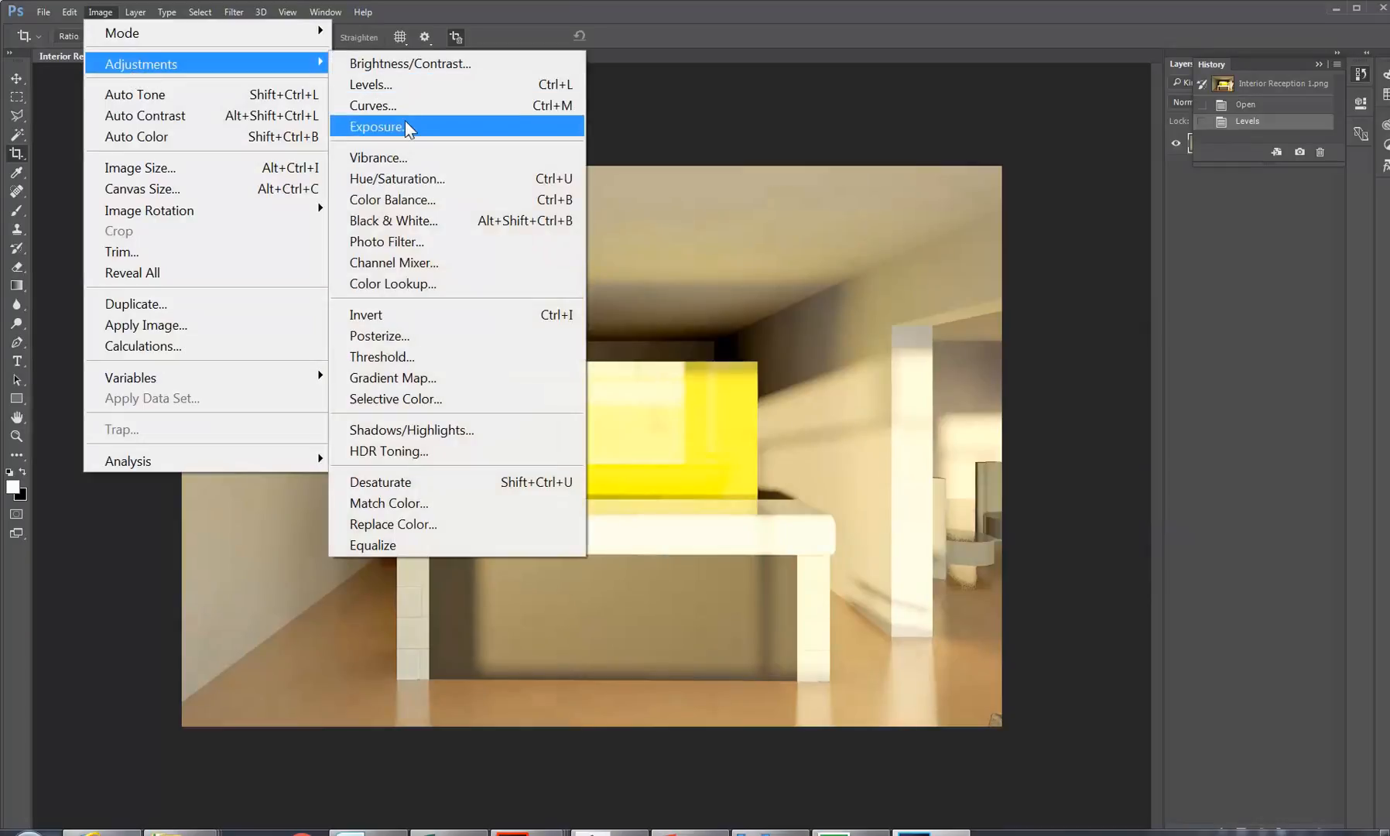
click(406, 125)
drag(941, 149, 1044, 195)
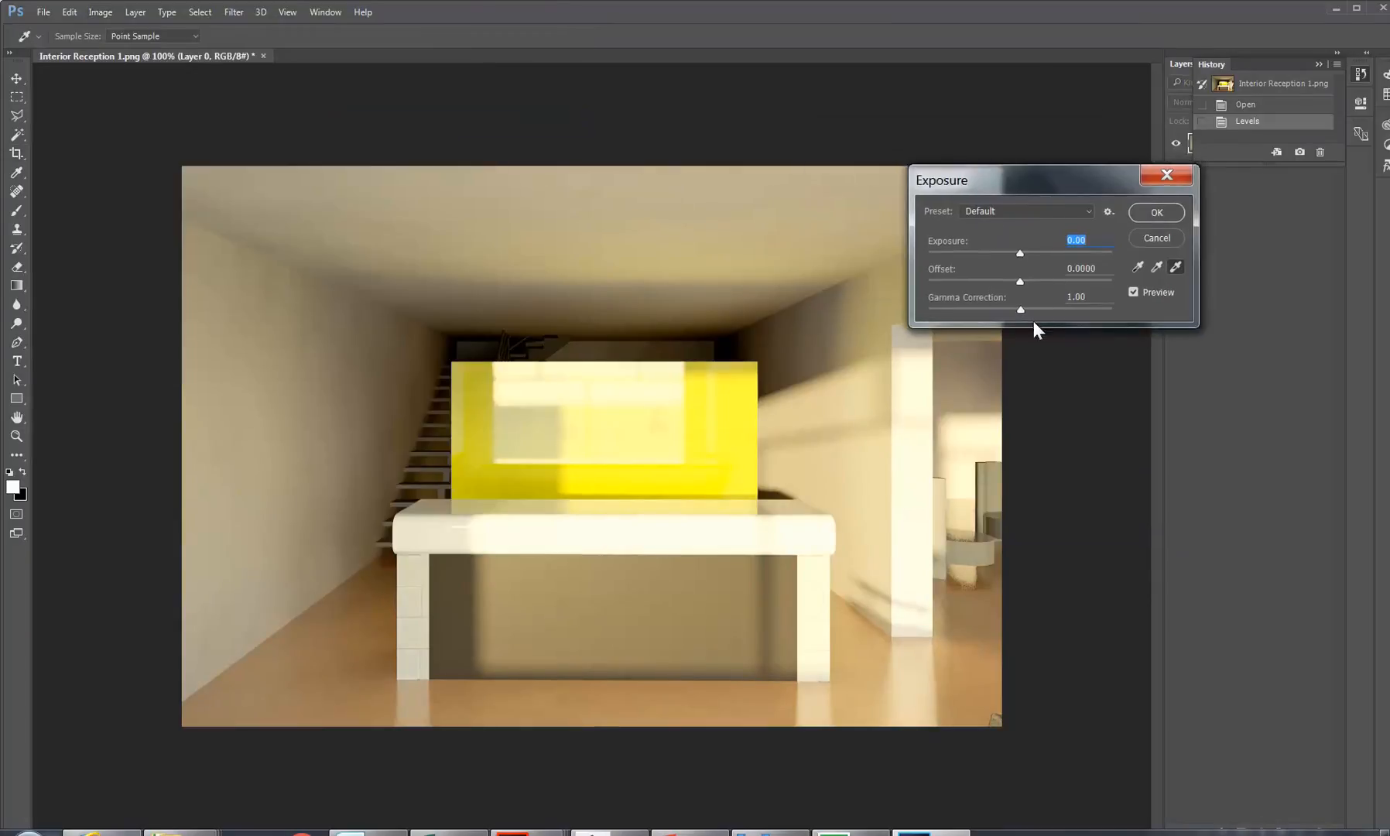
mouse_move(1020, 311)
mouse_down()
mouse_move(1053, 305)
mouse_move(1042, 307)
mouse_up()
mouse_move(1020, 253)
mouse_down()
mouse_move(1003, 248)
mouse_move(1018, 250)
mouse_up()
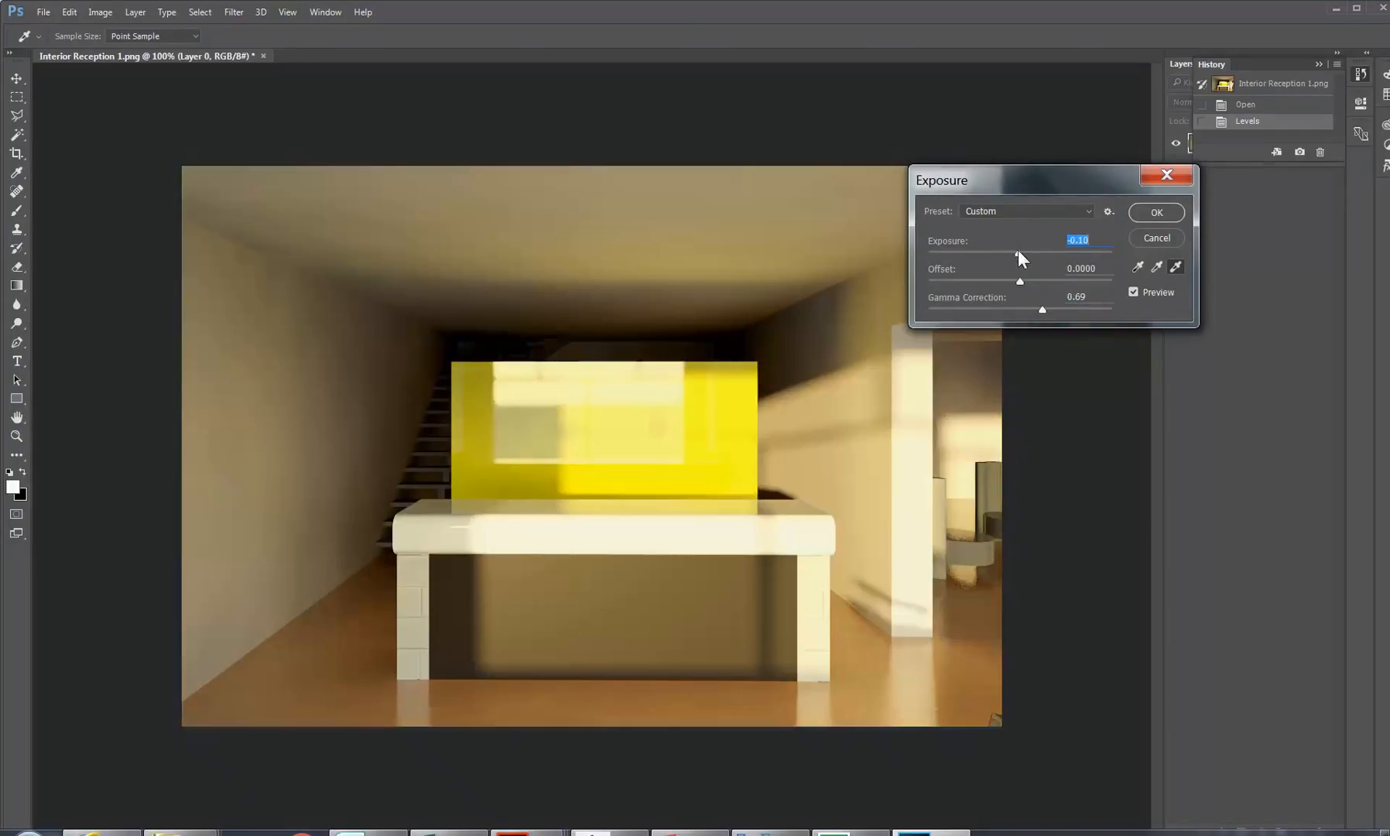
click(1155, 213)
key(c)
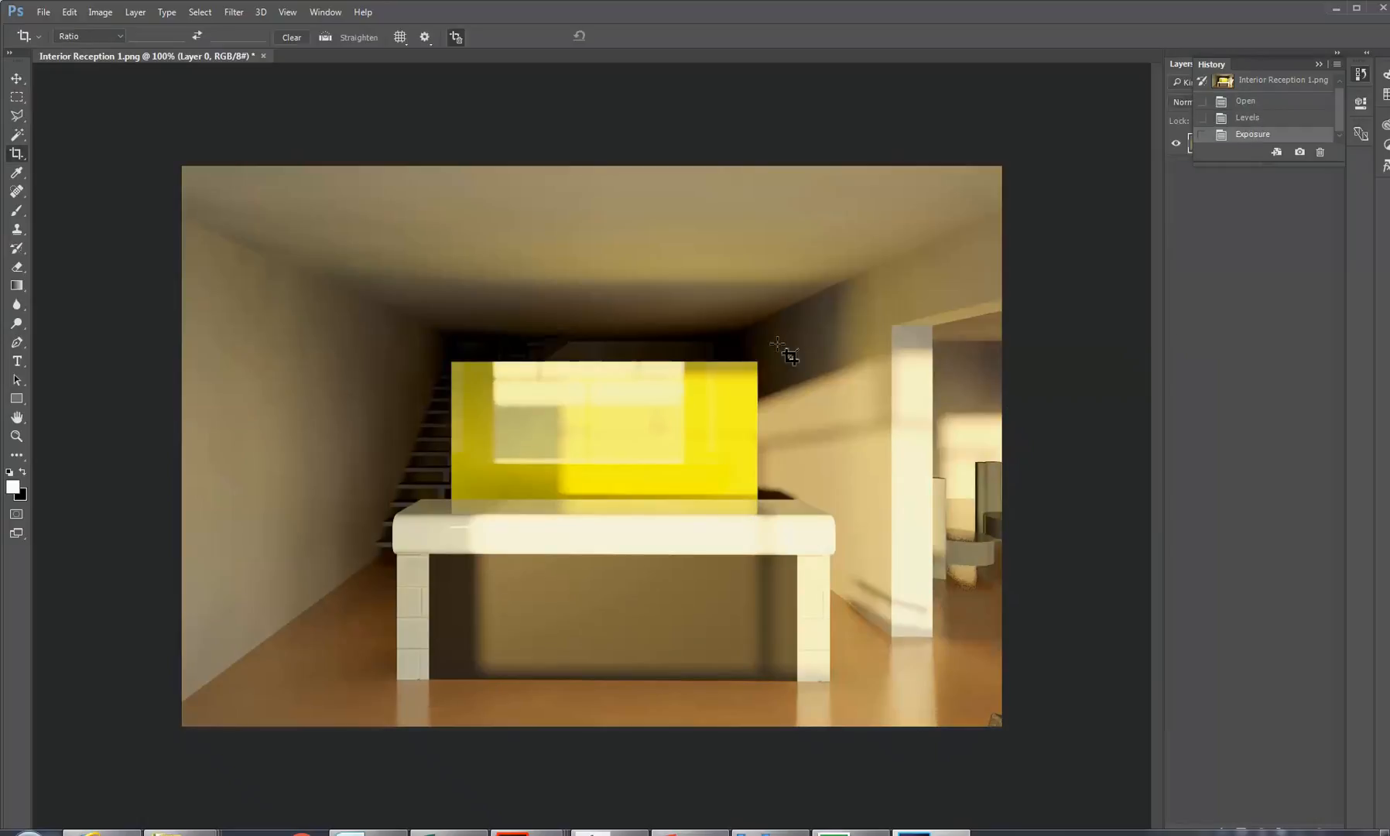
- Start opening another image and browse to EDU_DC_InteriorDesign > Material Images > People on the P: drive
click(44, 13)
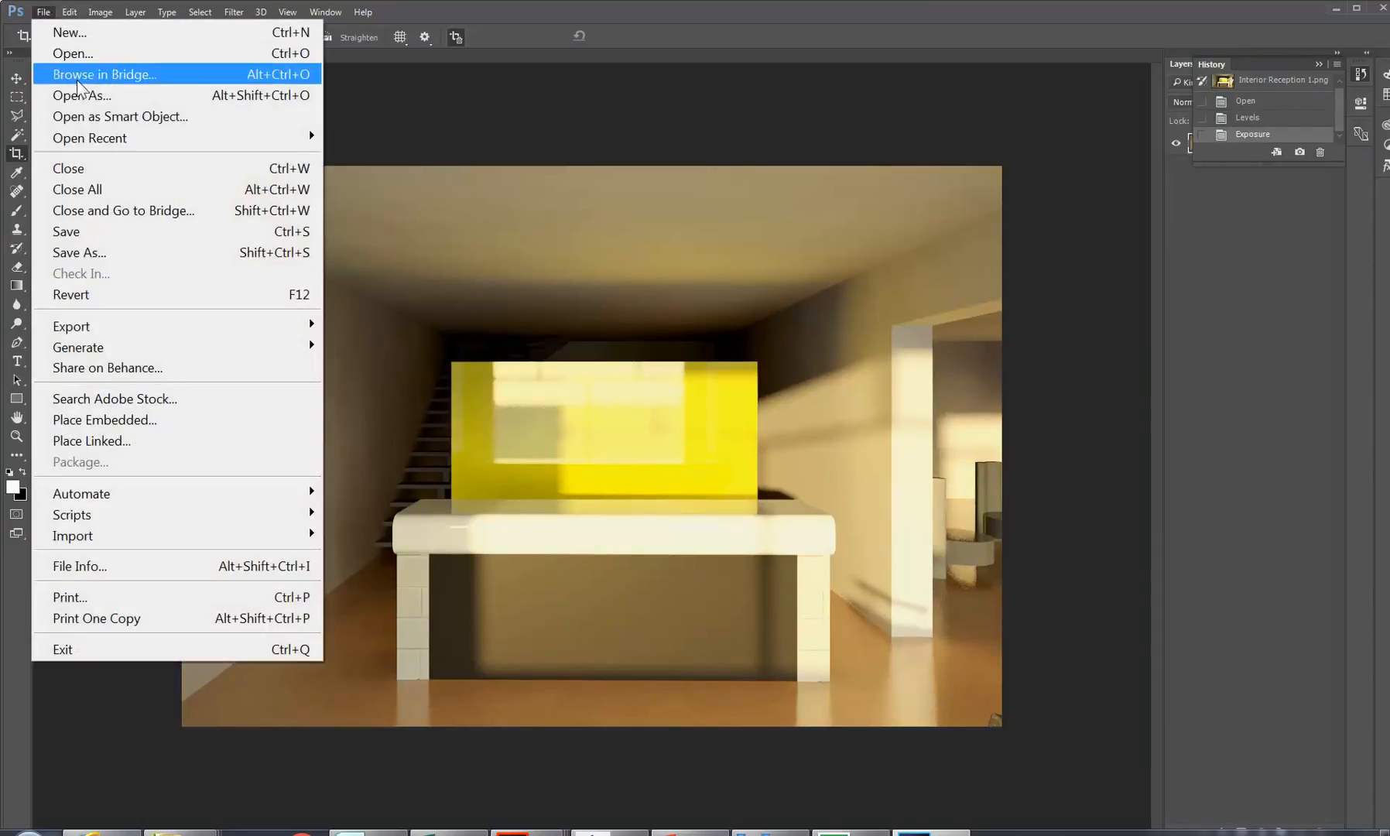
click(78, 56)
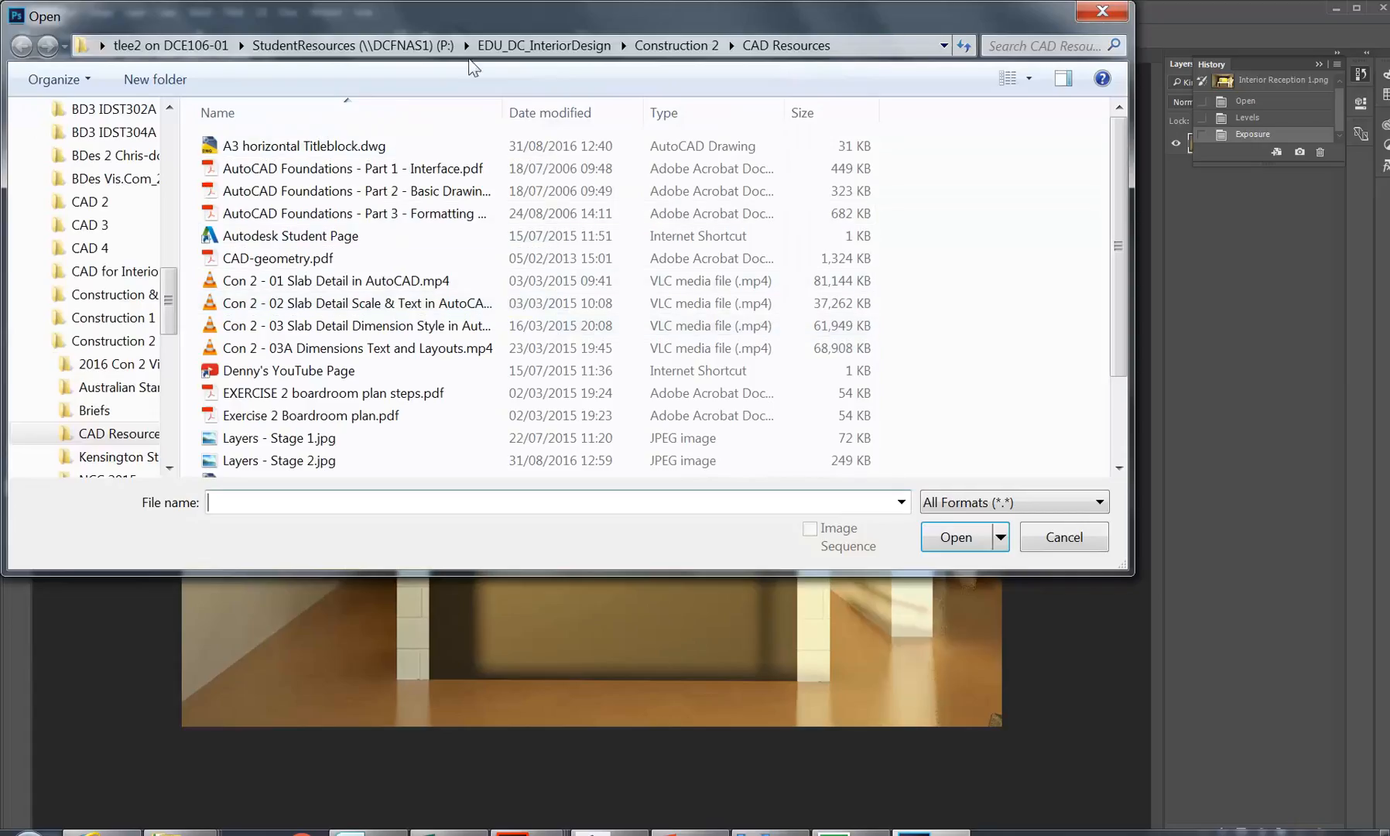
click(380, 46)
double_click(302, 304)
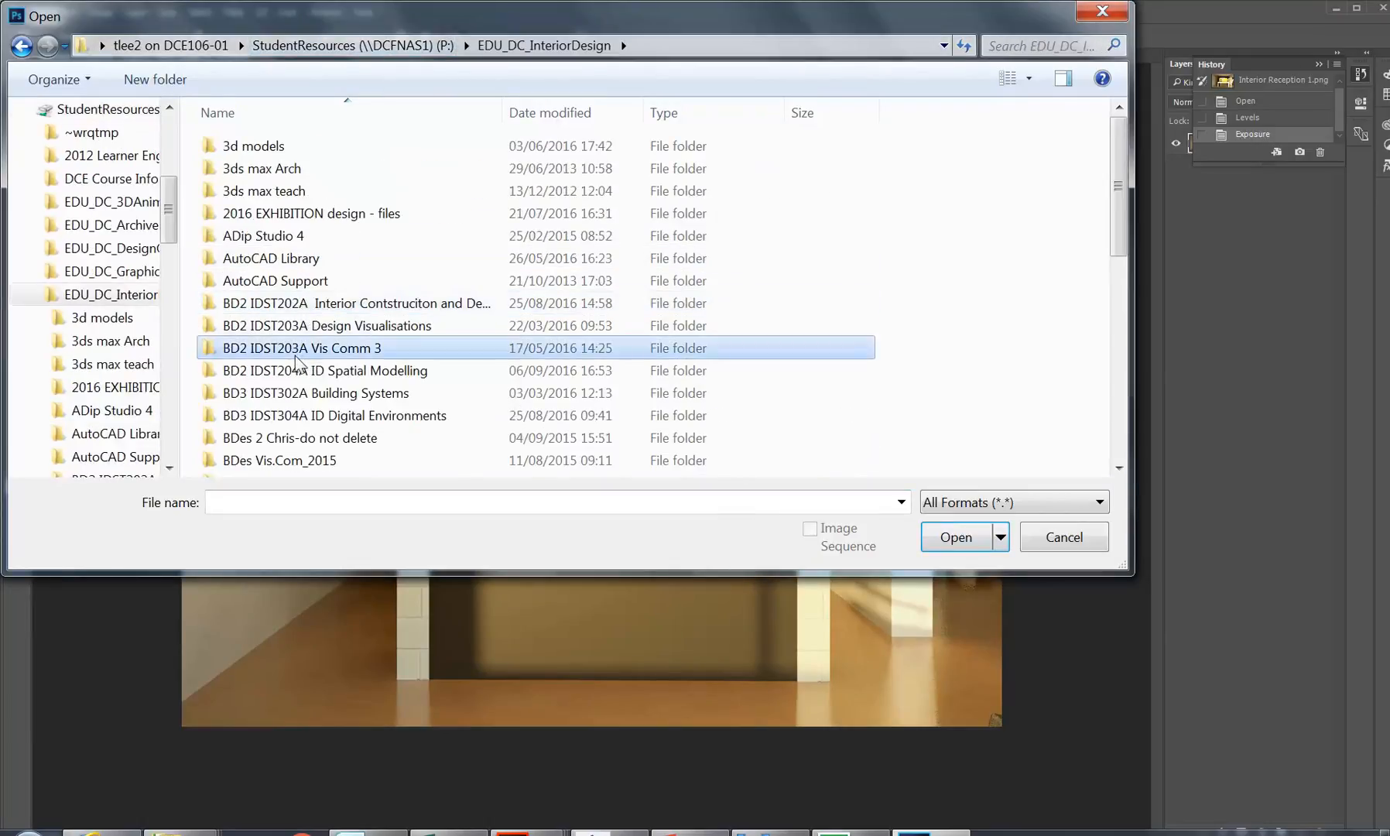
scroll(299, 352, down, 6)
scroll(299, 364, down, 1)
double_click(252, 326)
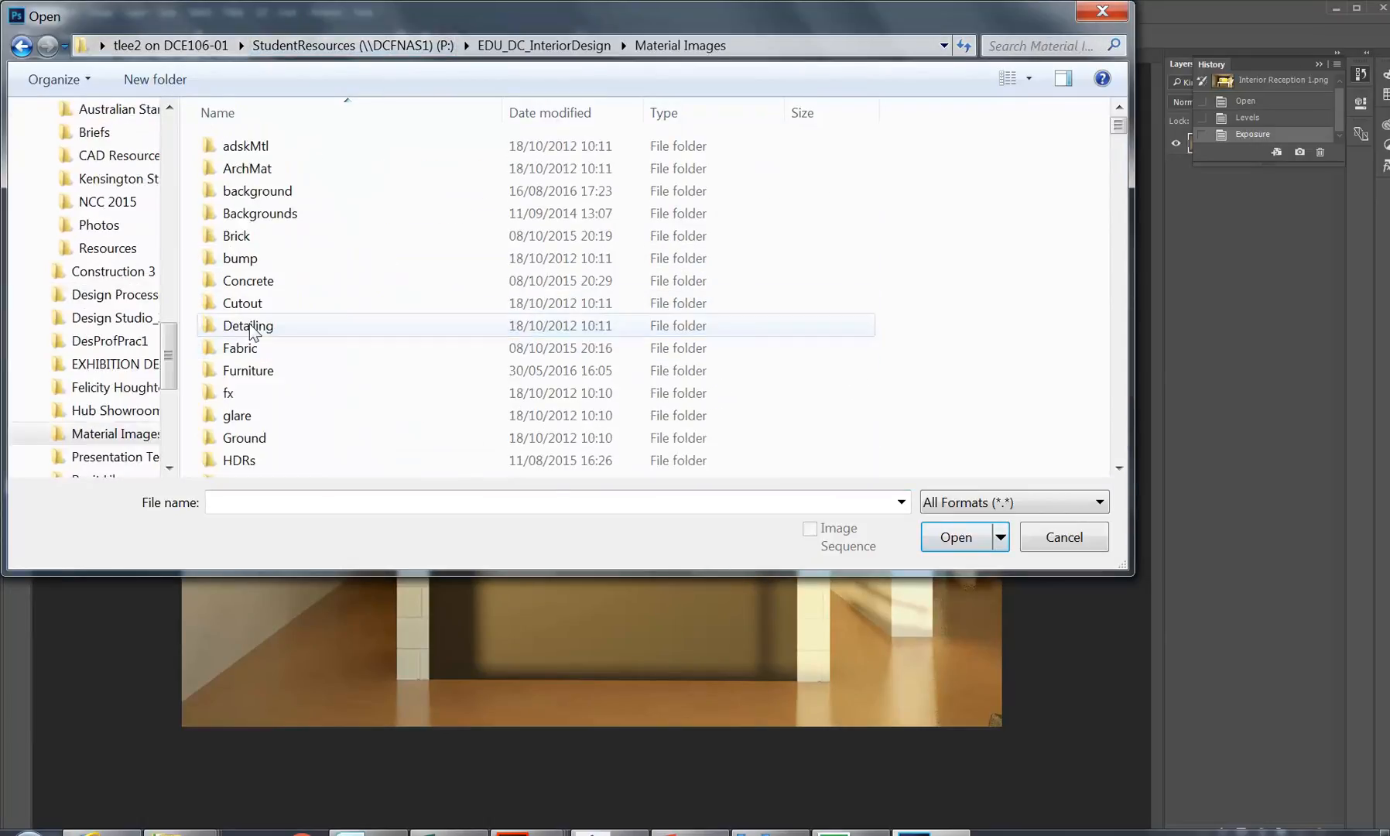
click(264, 346)
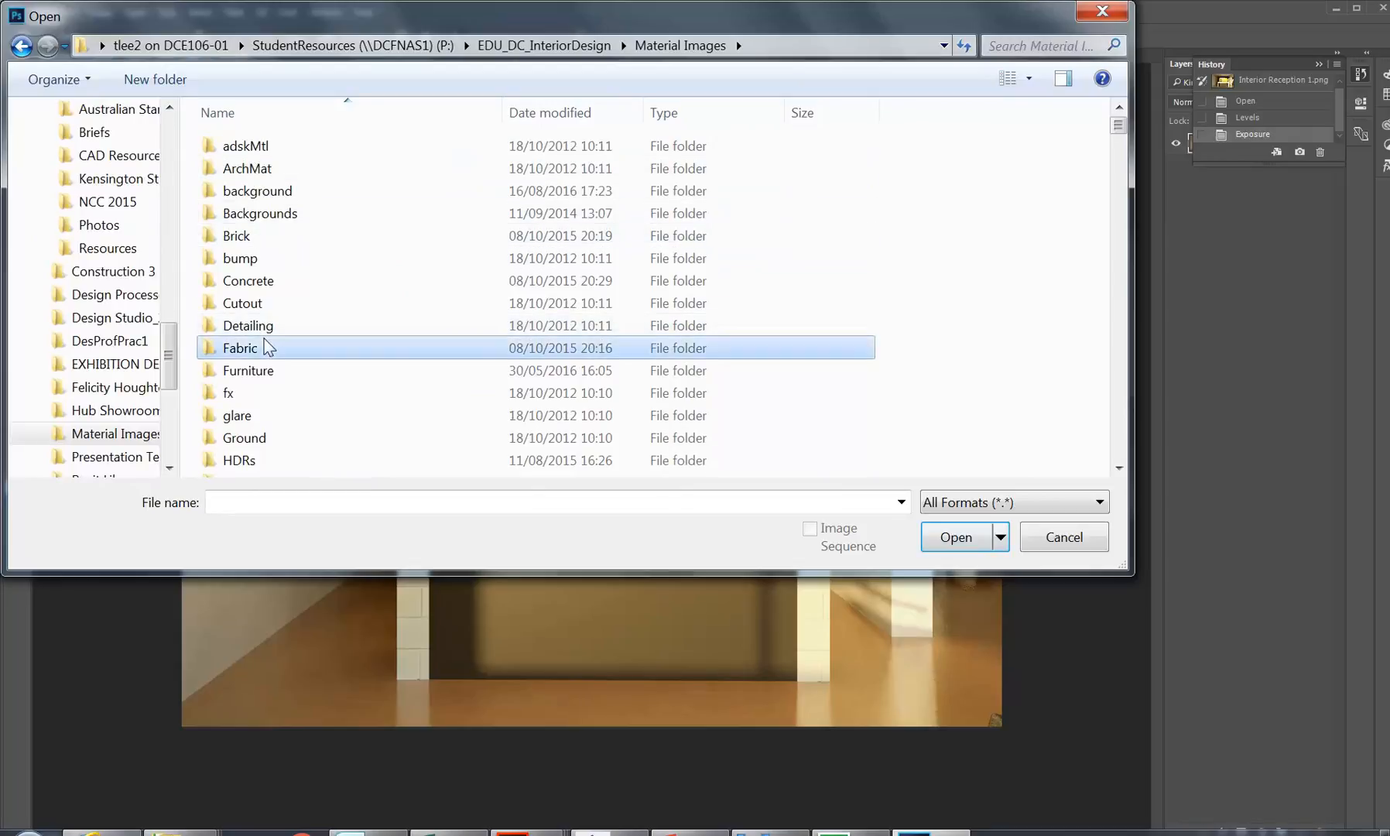
scroll(264, 343, down, 2)
scroll(263, 348, down, 1)
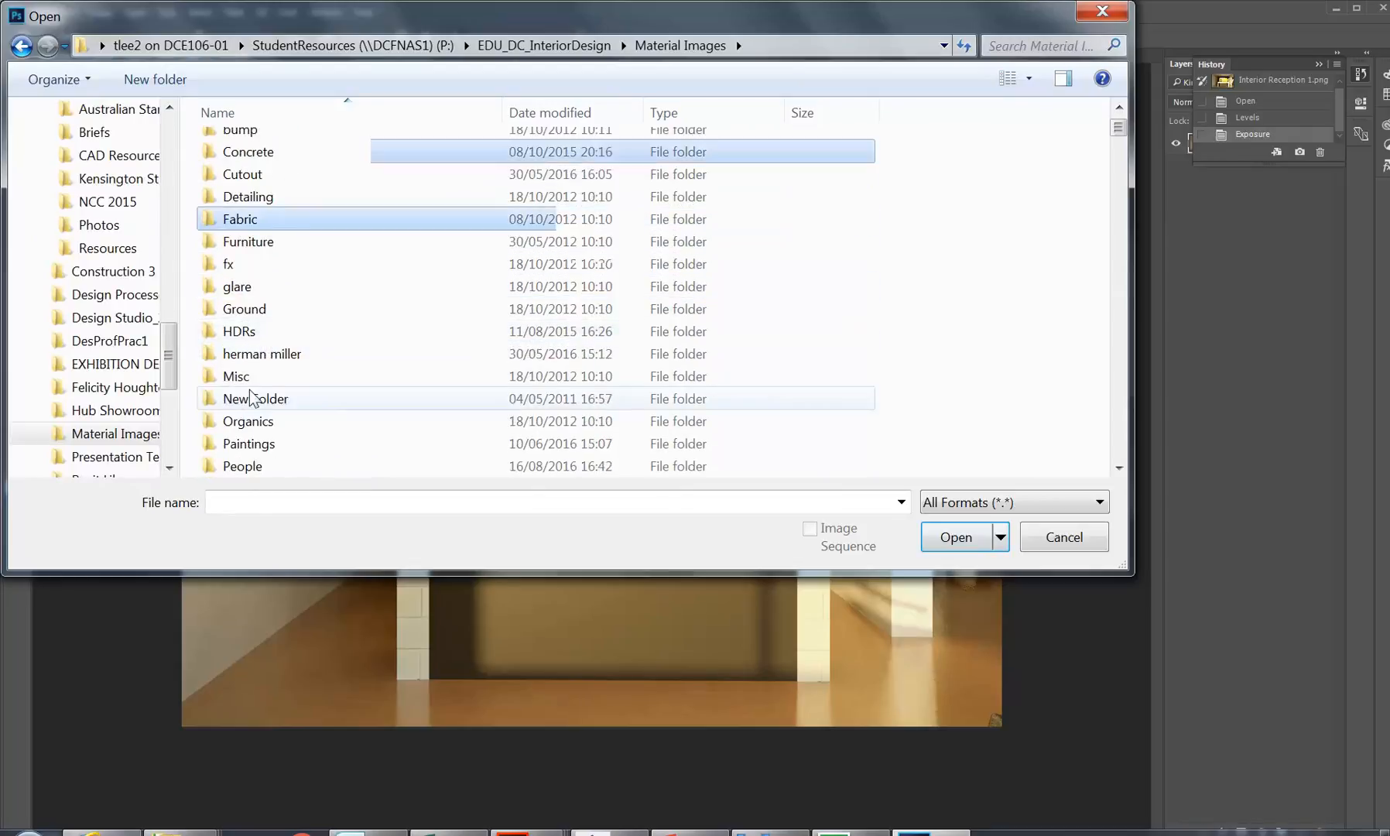
click(233, 468)
double_click(233, 467)
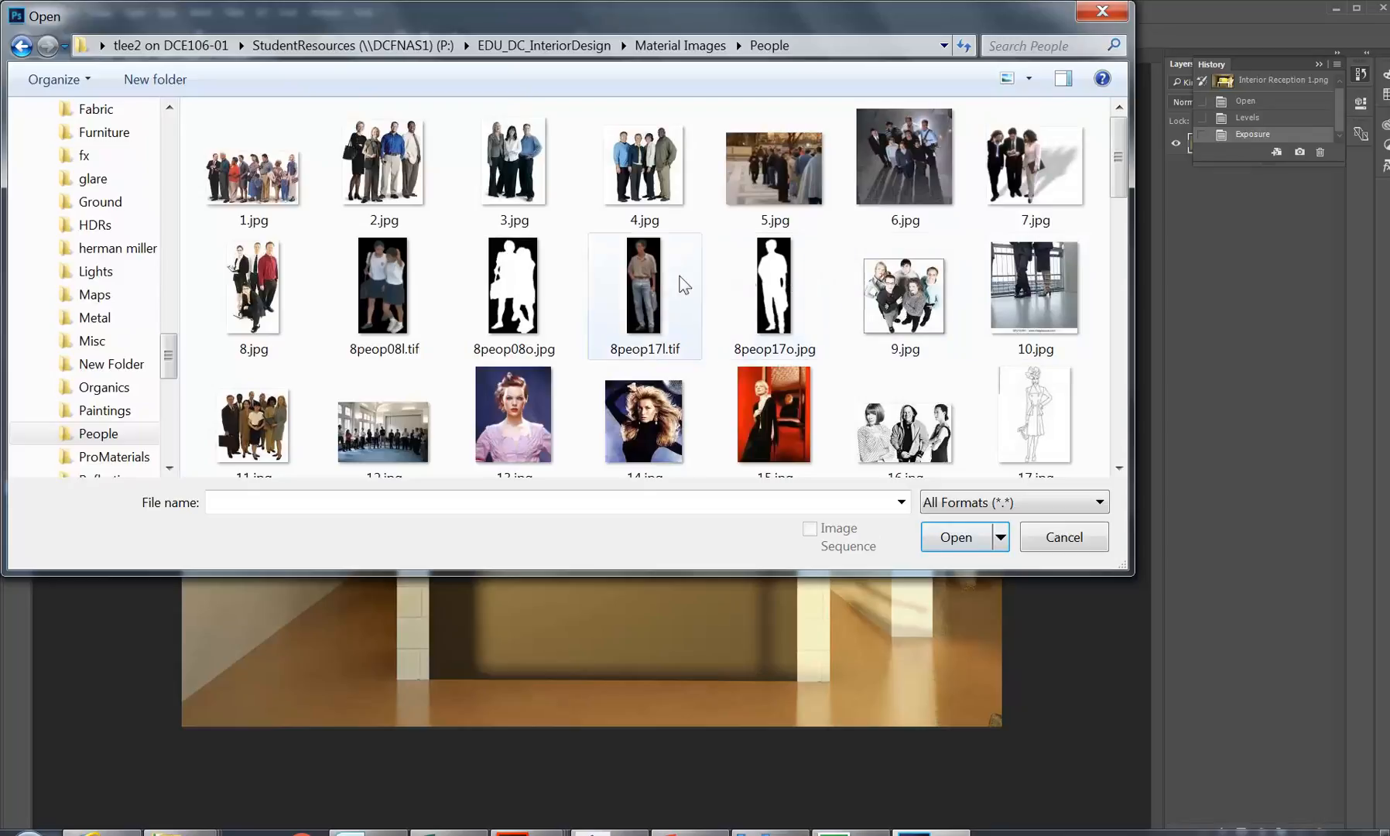
- Open 3.jpg, the group of three people, and enlarge it to about 500% to check its quality
click(633, 290)
click(490, 197)
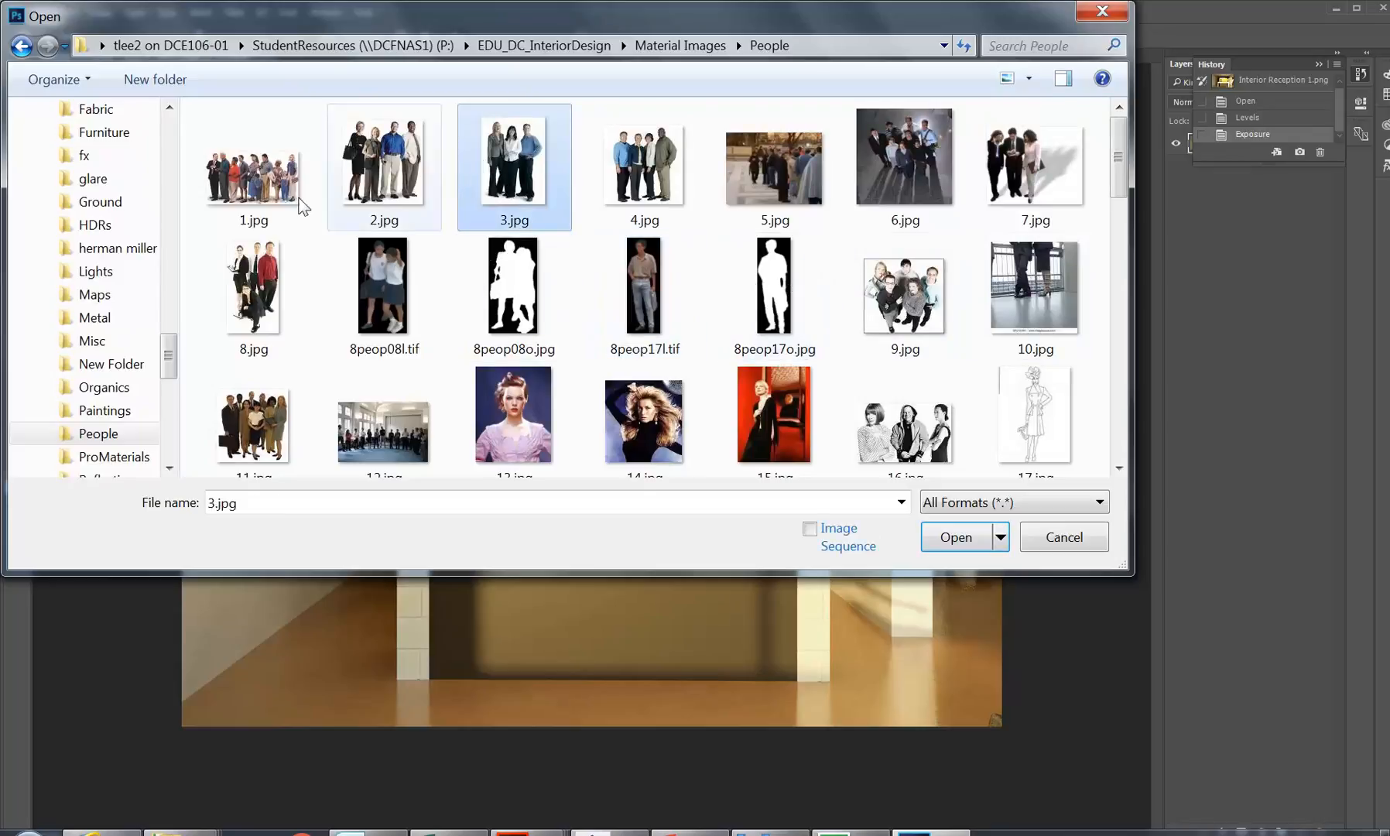
double_click(505, 154)
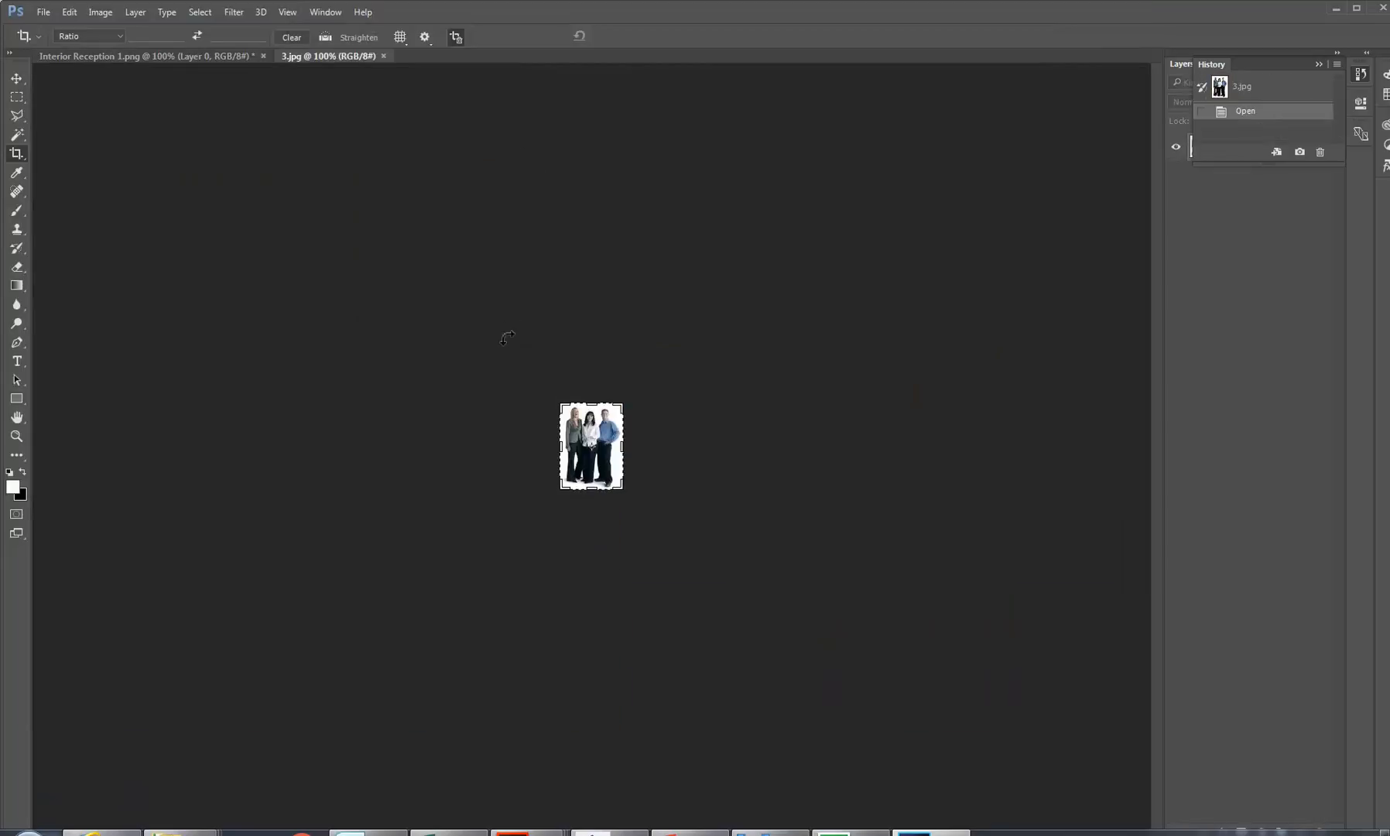
alt+scroll(615, 444, up, 10)
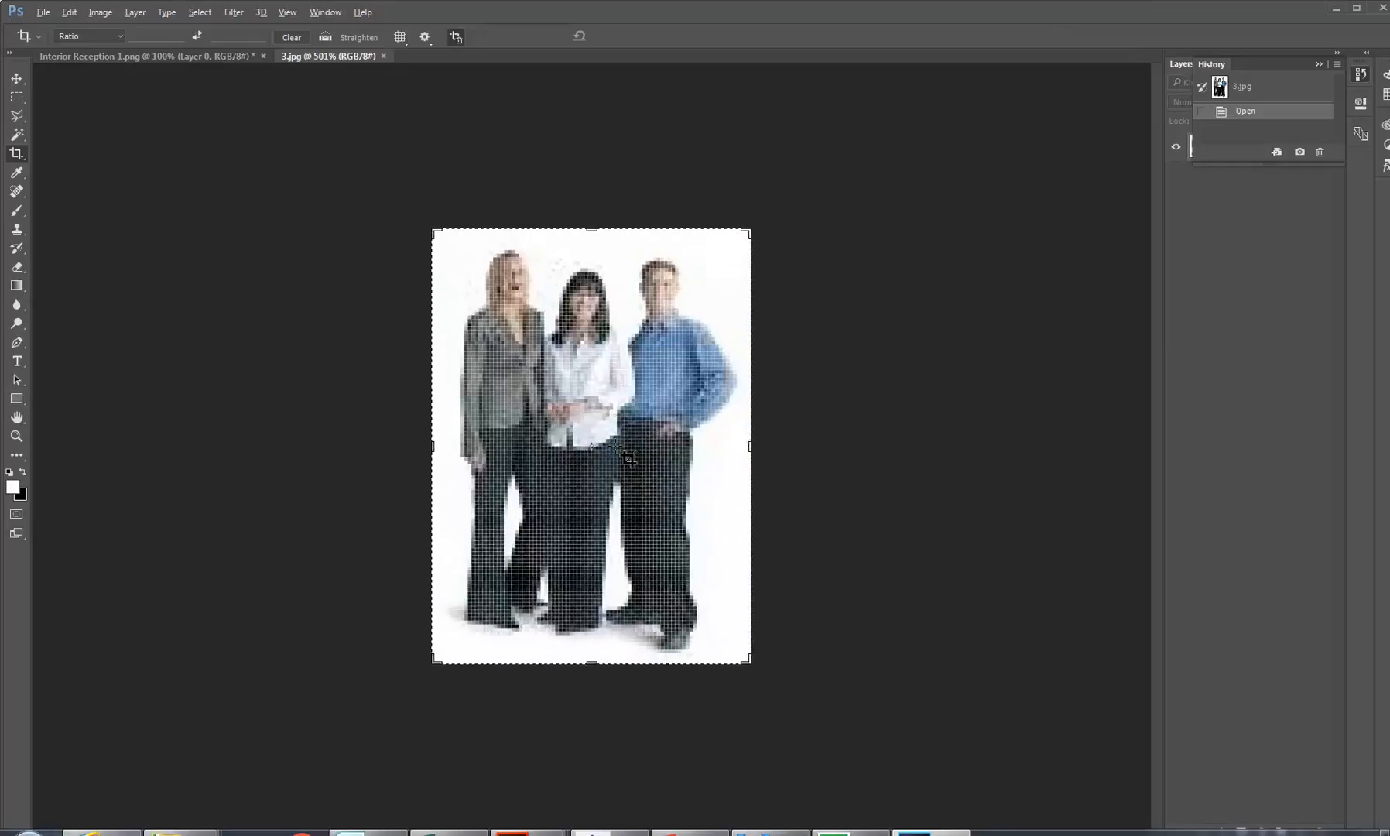
alt+scroll(628, 458, down, 1)
- Look through the People folder and open the v1 PNG cut-out of the woman with headphones
click(42, 13)
click(58, 53)
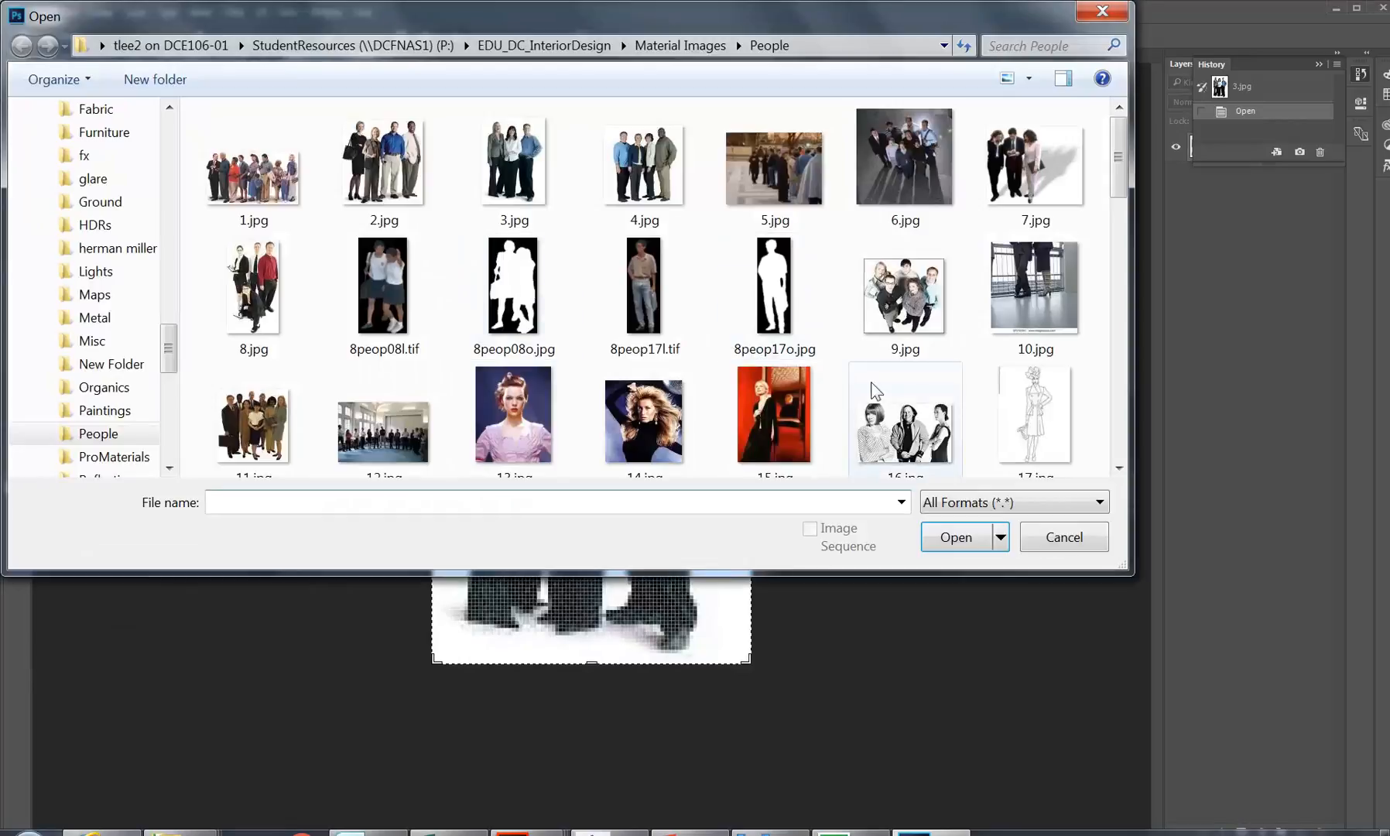
scroll(842, 390, down, 3)
scroll(841, 390, down, 3)
scroll(842, 390, down, 3)
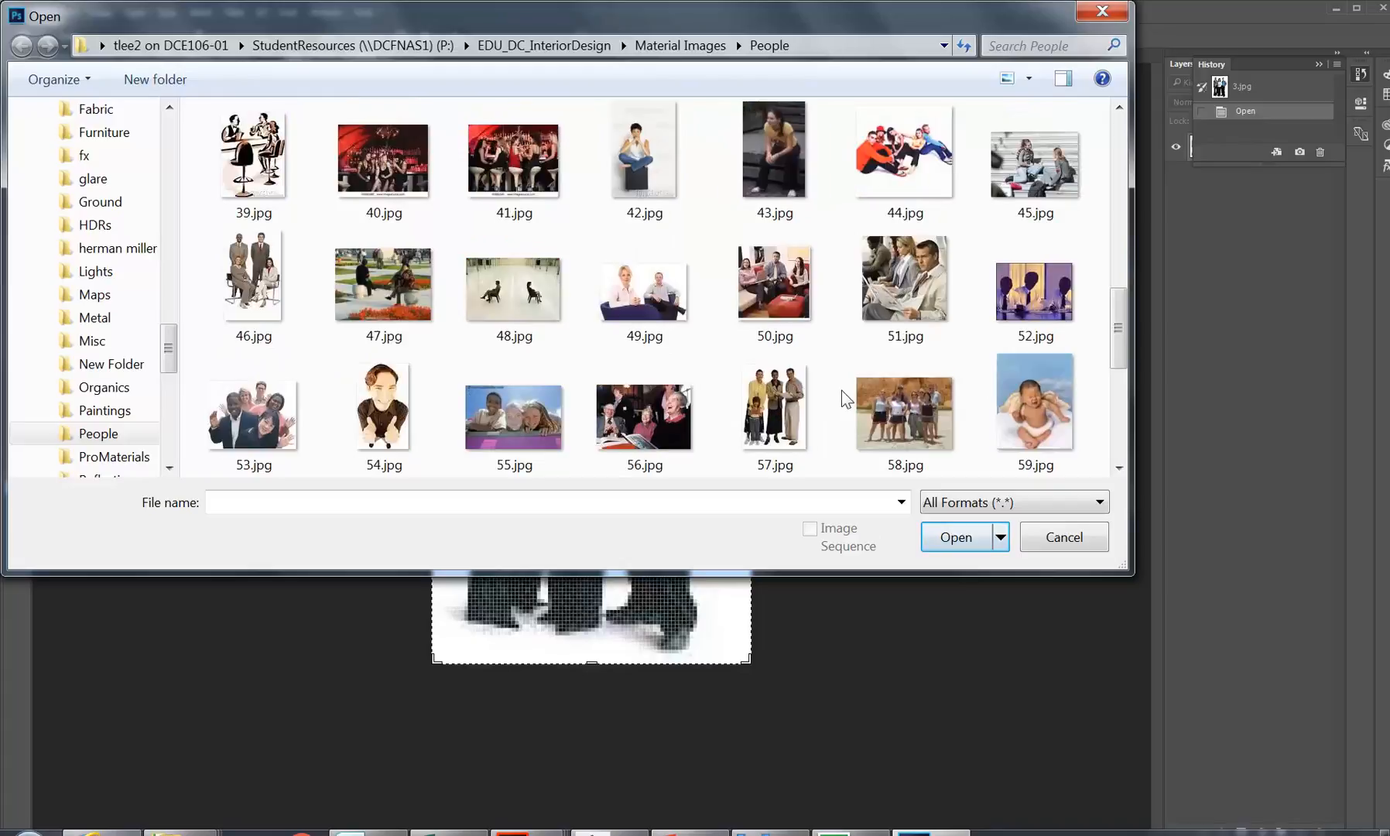
scroll(841, 390, down, 2)
scroll(841, 390, down, 2)
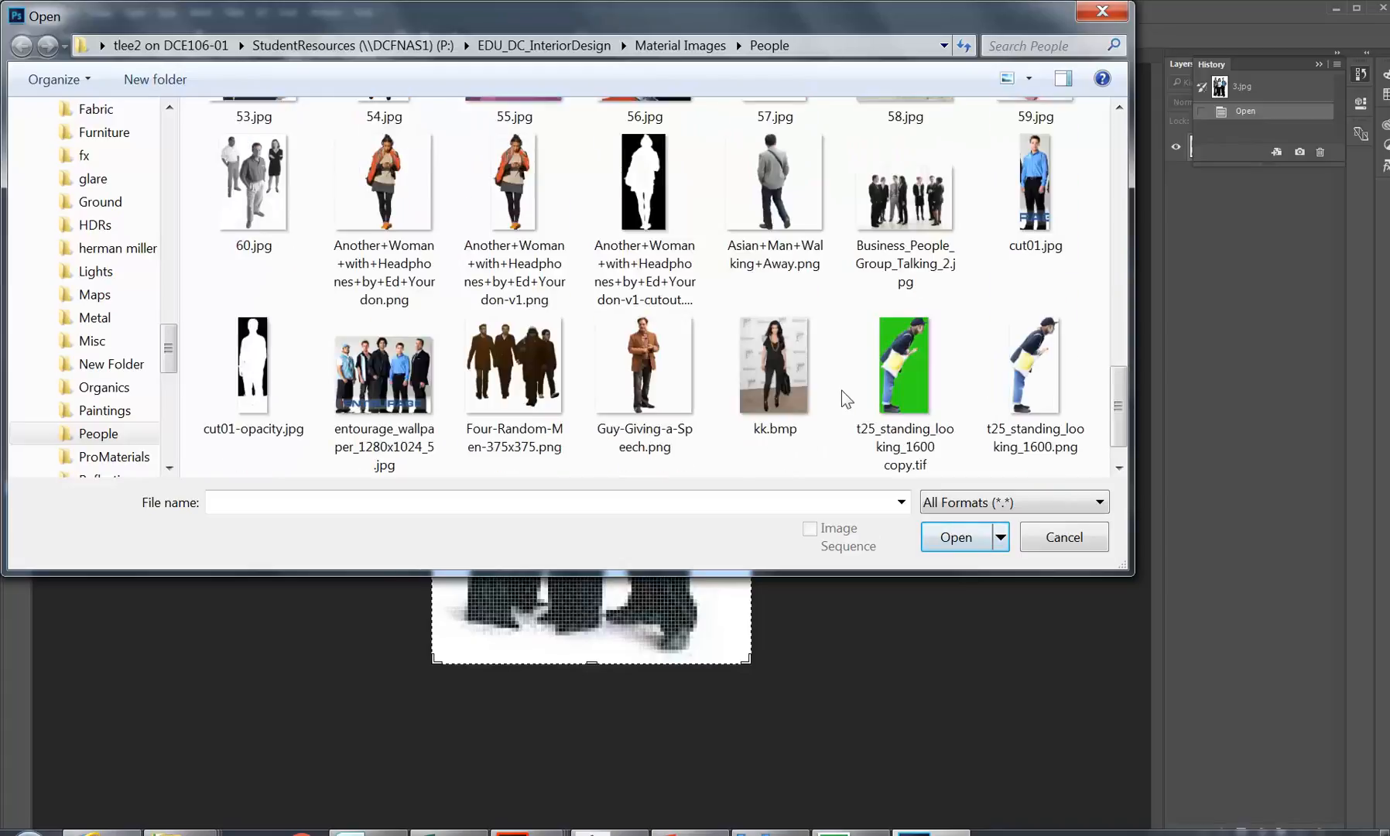
click(352, 176)
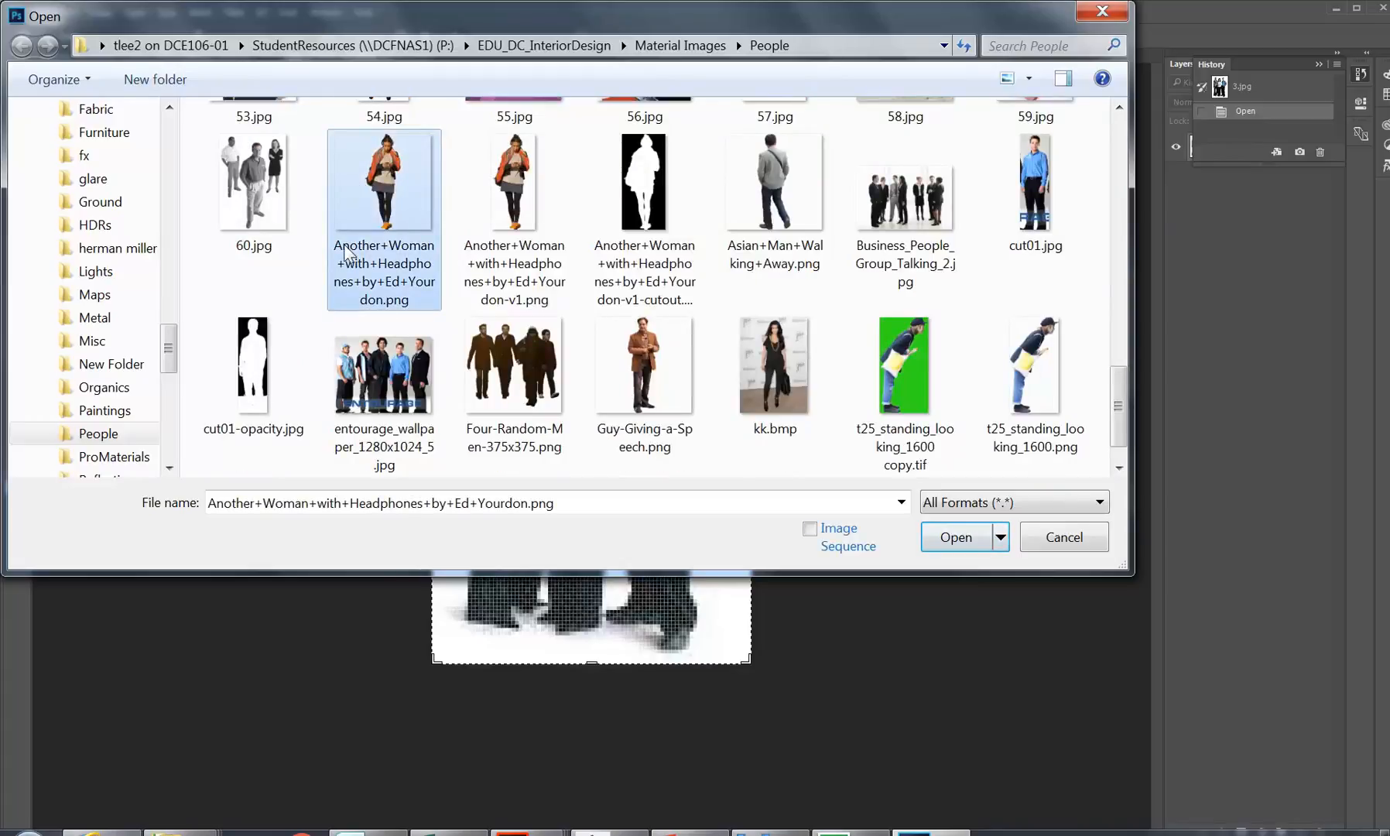
scroll(527, 243, down, 3)
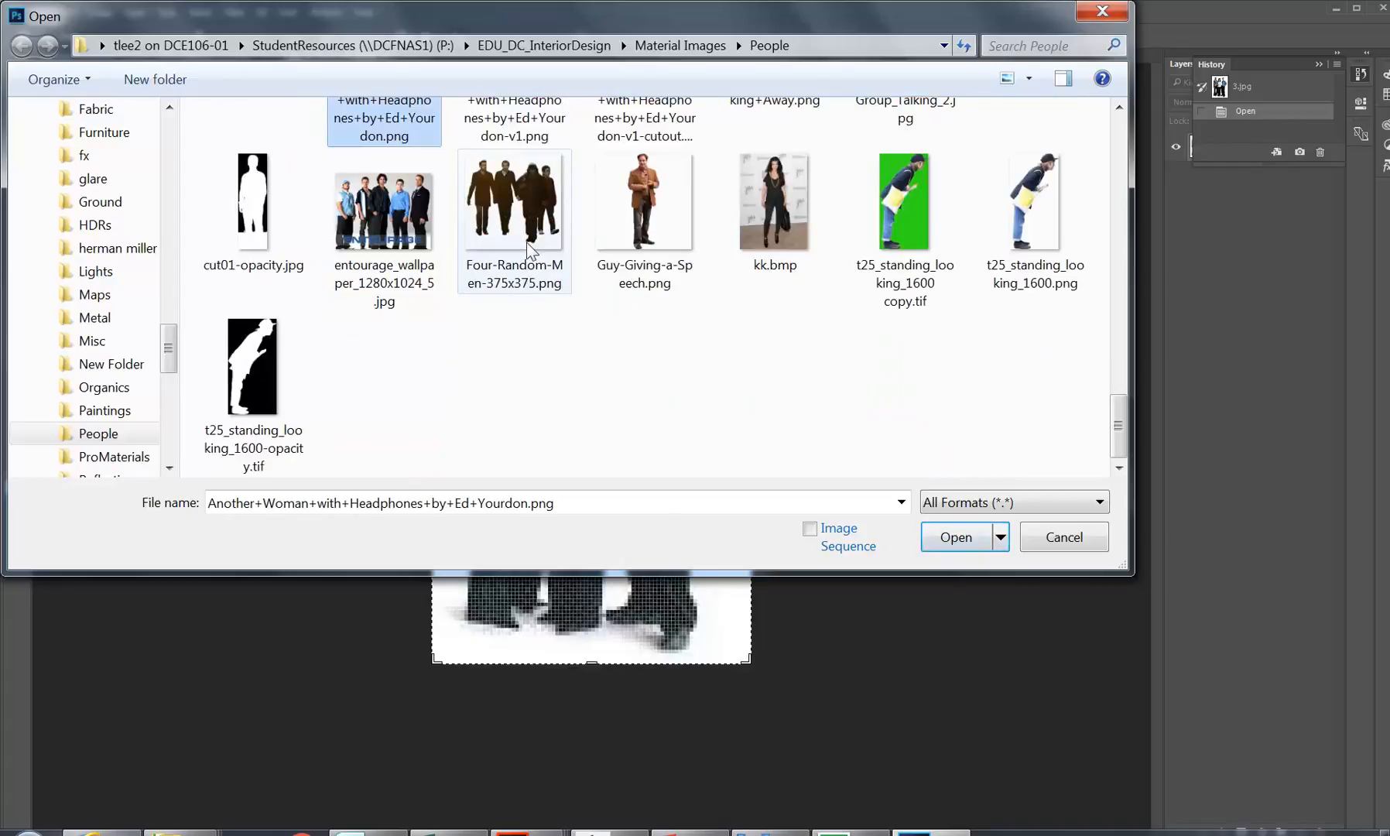
scroll(483, 338, up, 2)
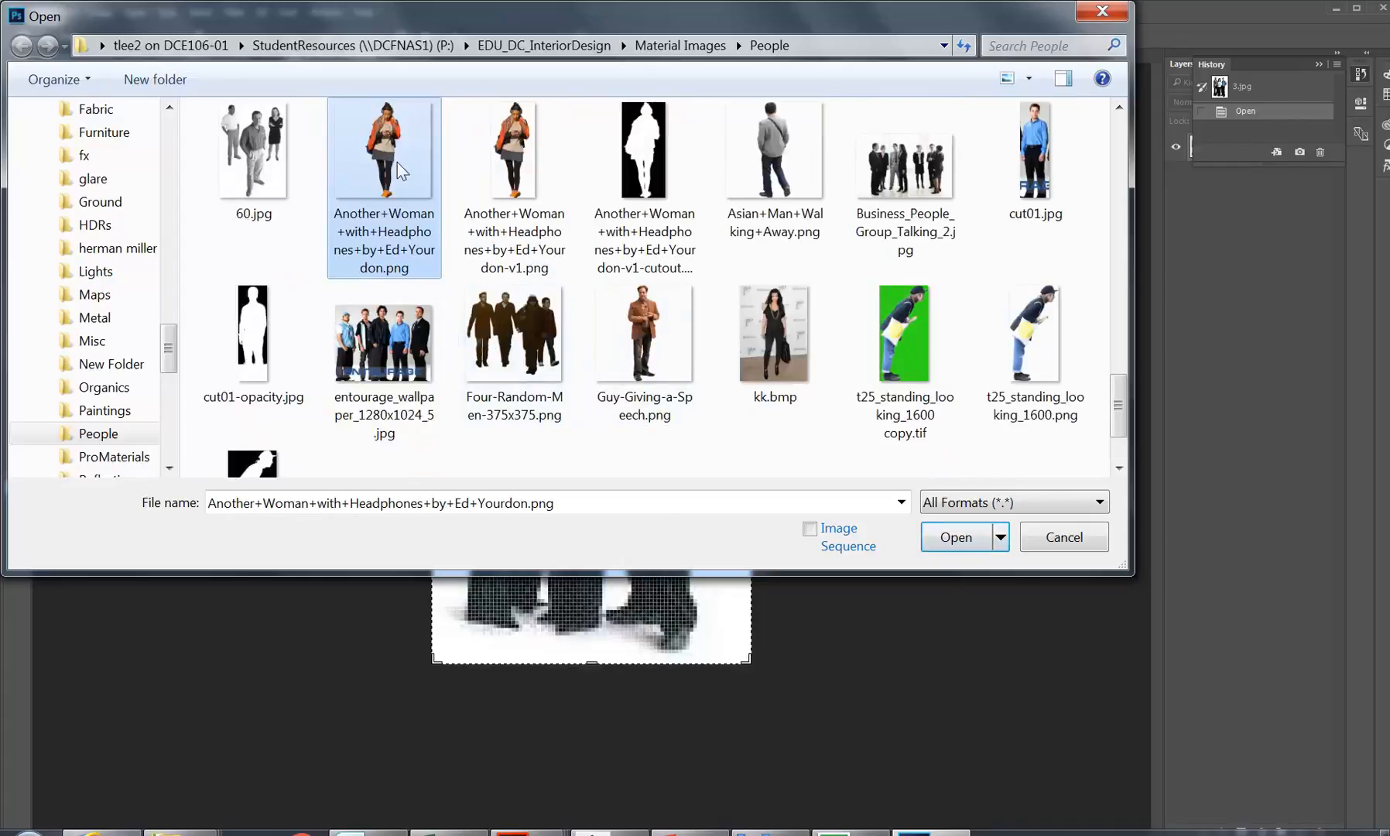
double_click(494, 159)
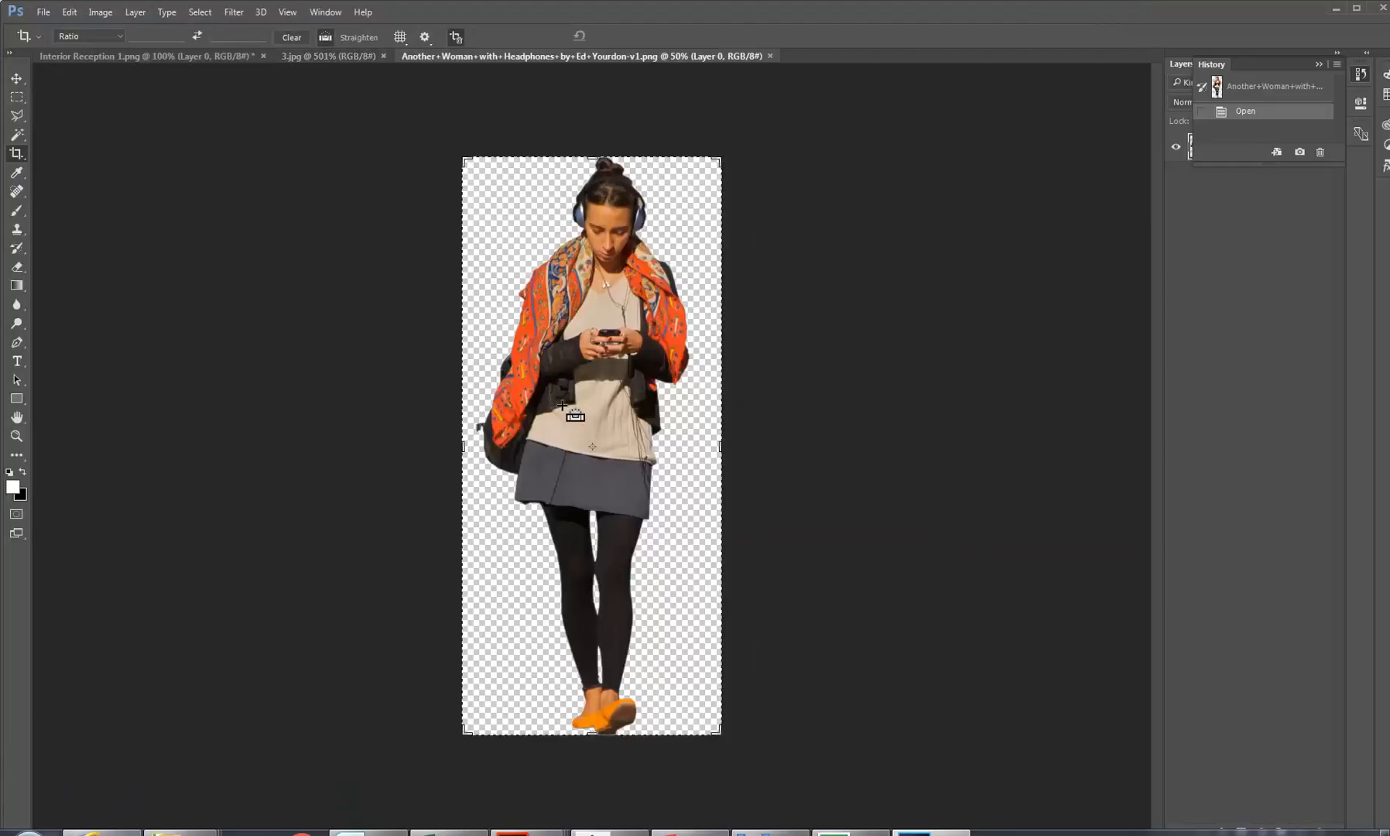
- Copy the entire canvas of the woman with headphones cut-out and paste it into the Interior Reception 1.png image
key(ctrl+a)
click(15, 79)
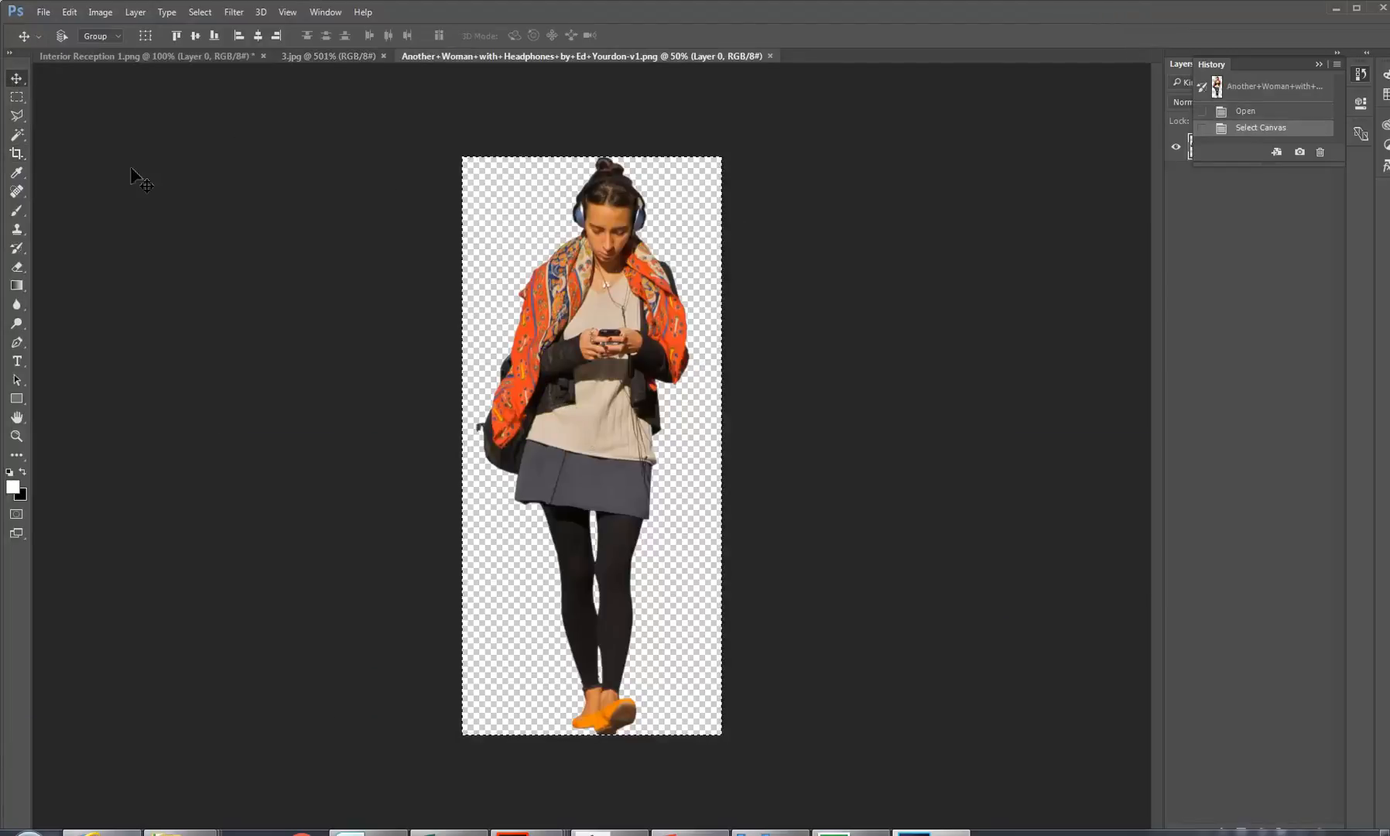
key(ctrl+a)
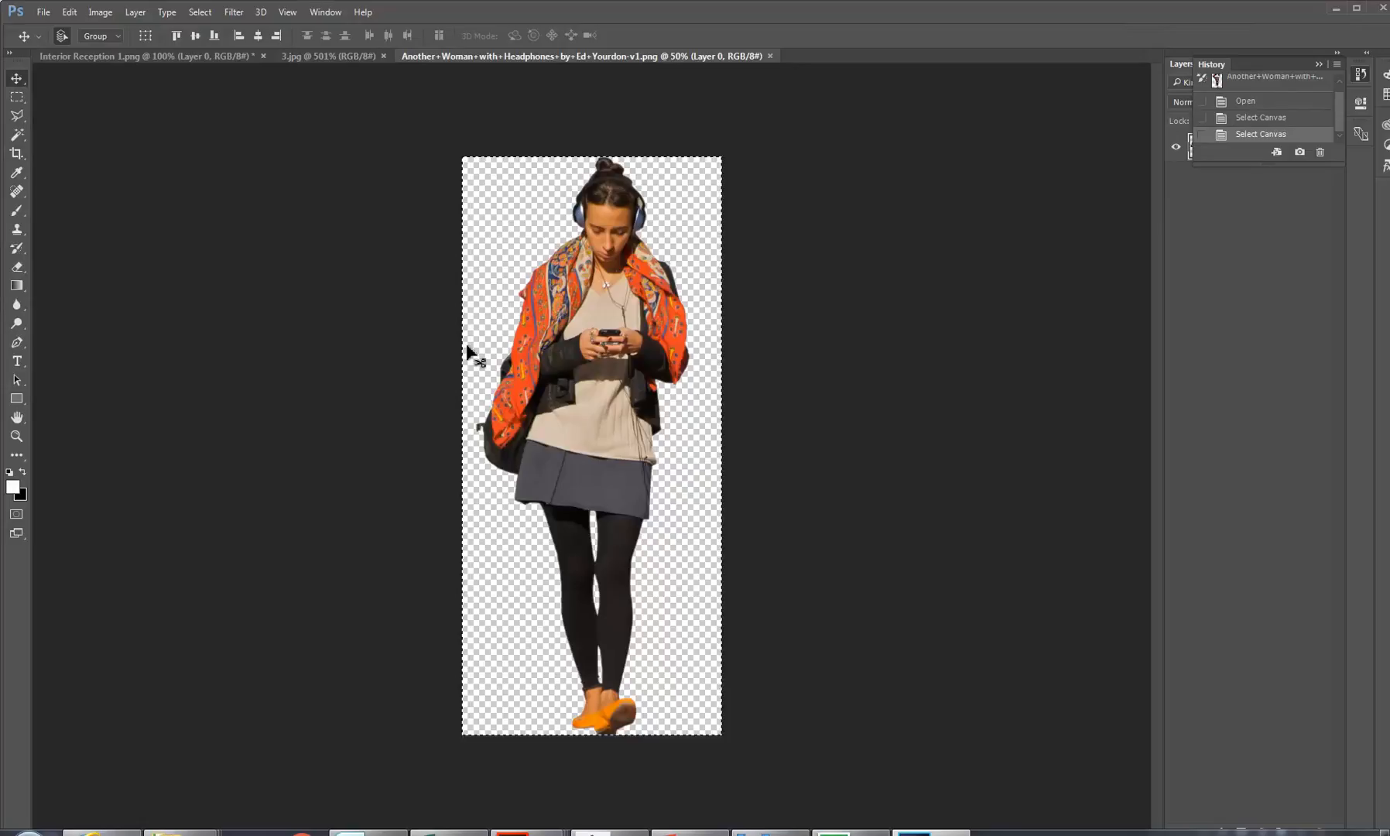
click(178, 54)
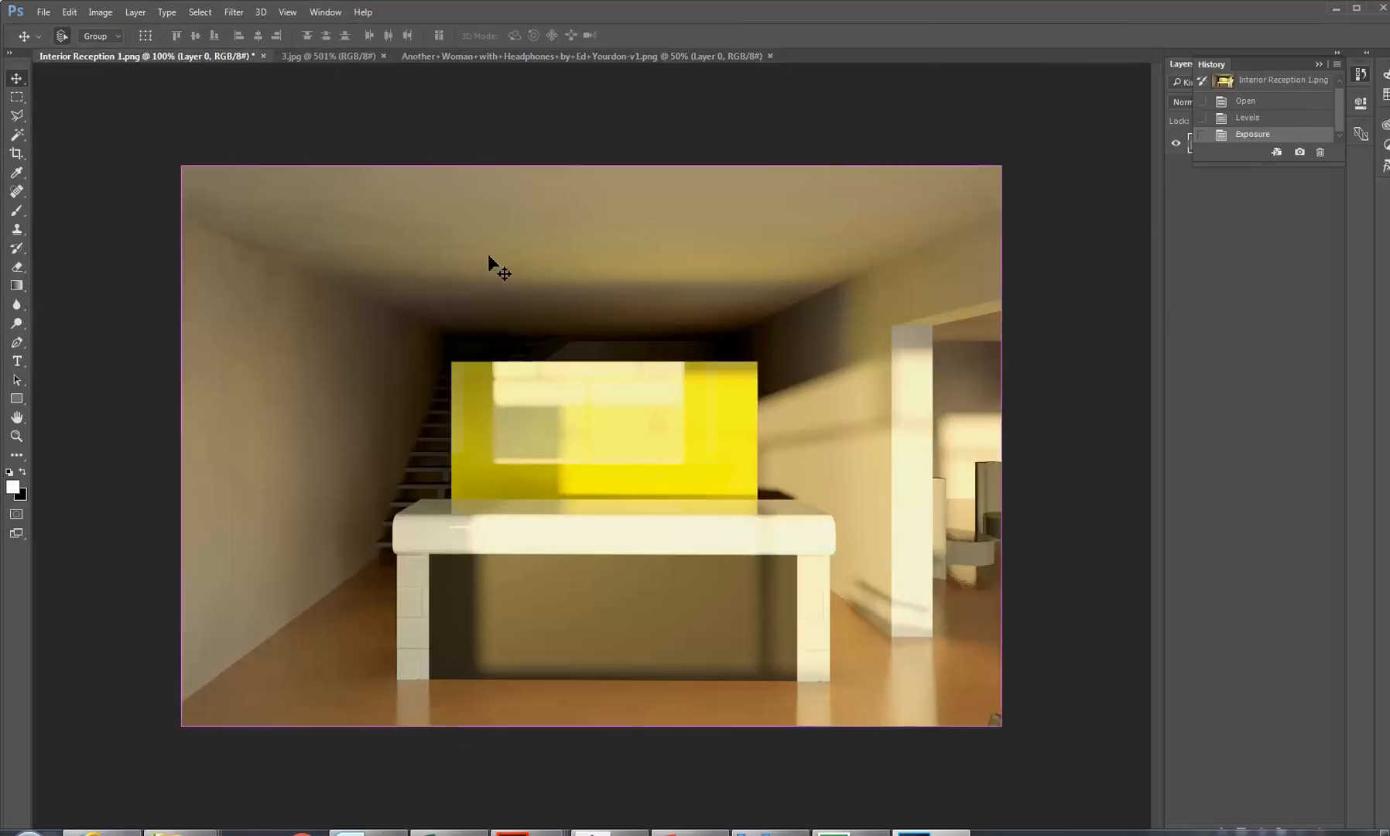
key(ctrl+v)
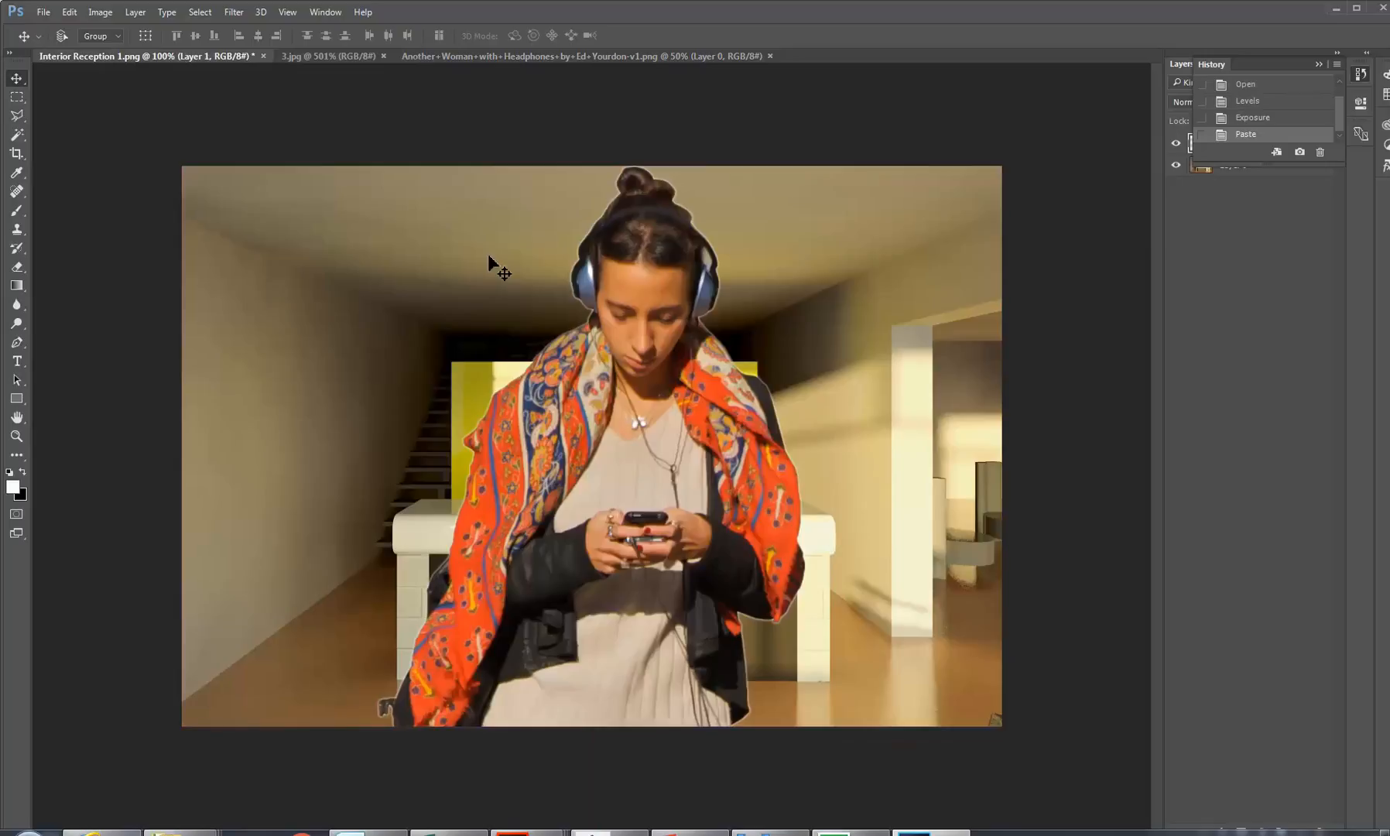
key(ctrl)
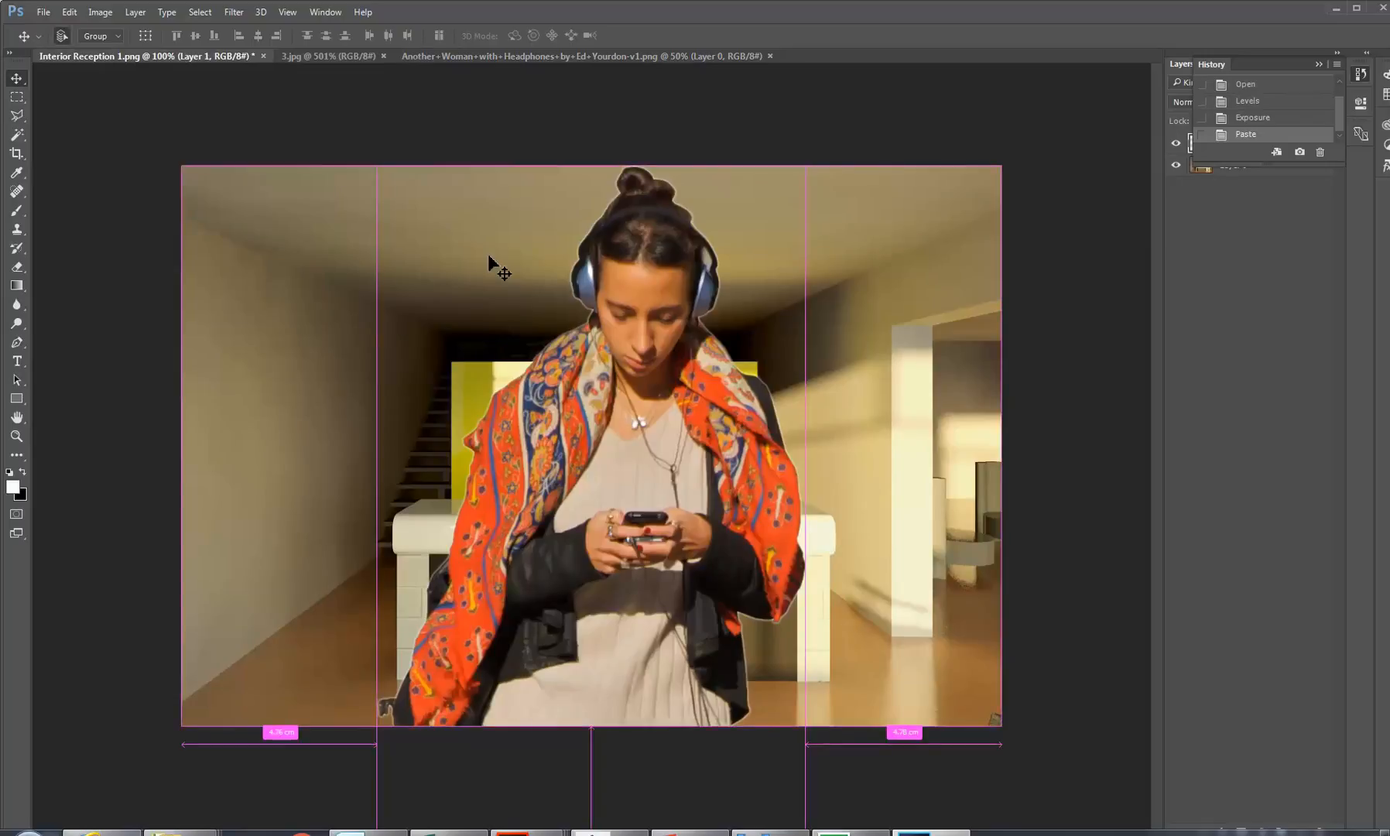
- Scale the pasted woman down proportionally to about 28% and place her standing on the floor left of the reception desk
key(ctrl+t)
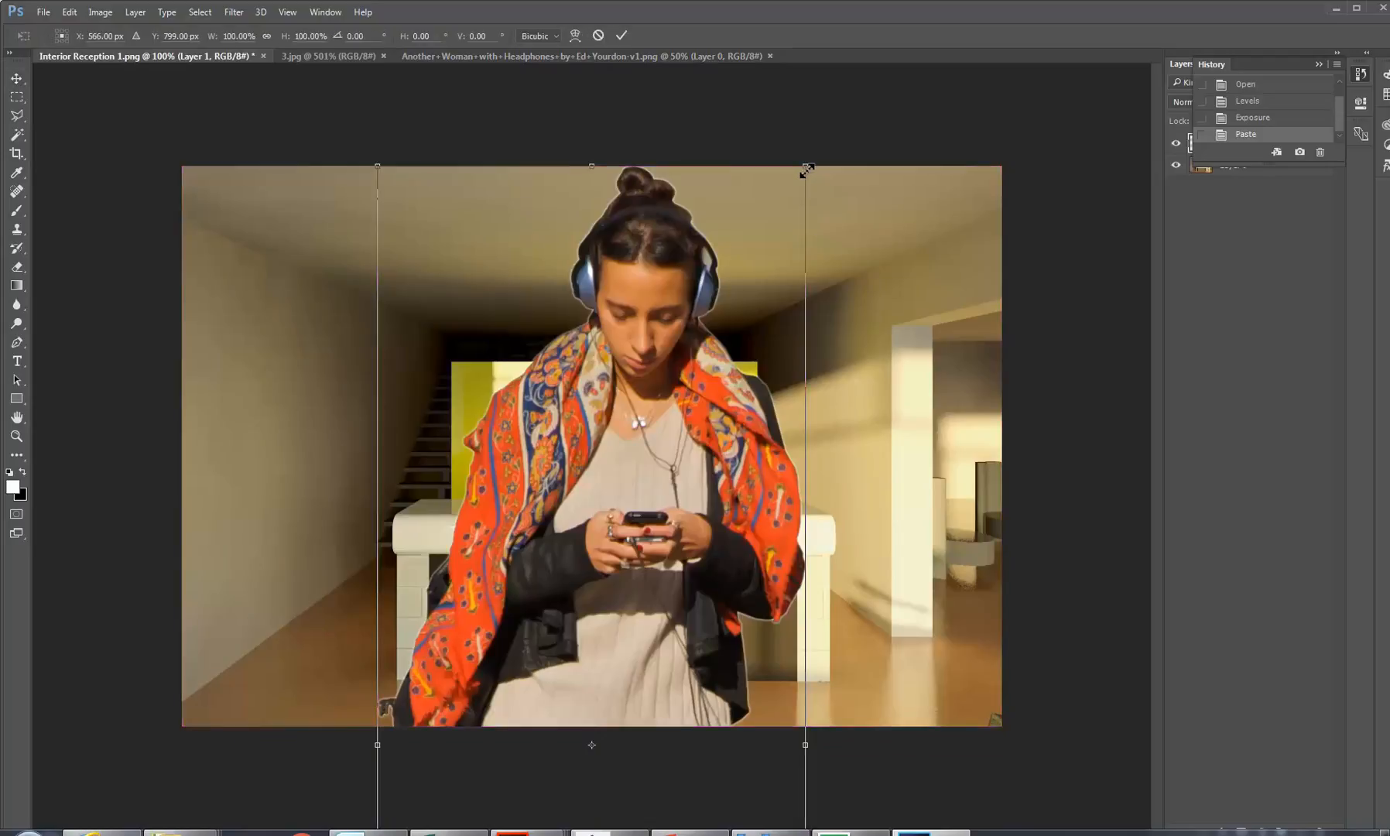
drag(808, 168, 703, 101)
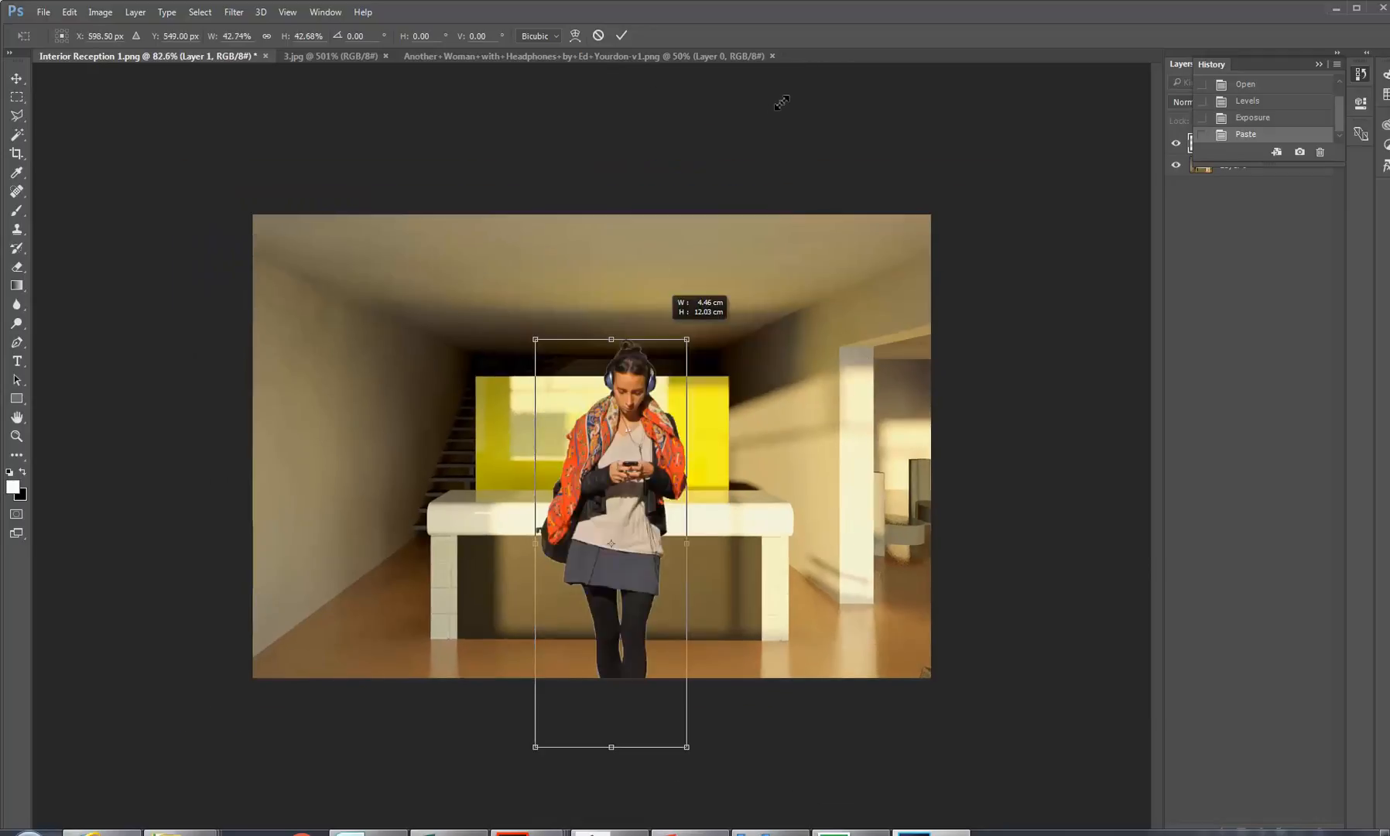
shift+drag(782, 102, 583, 468)
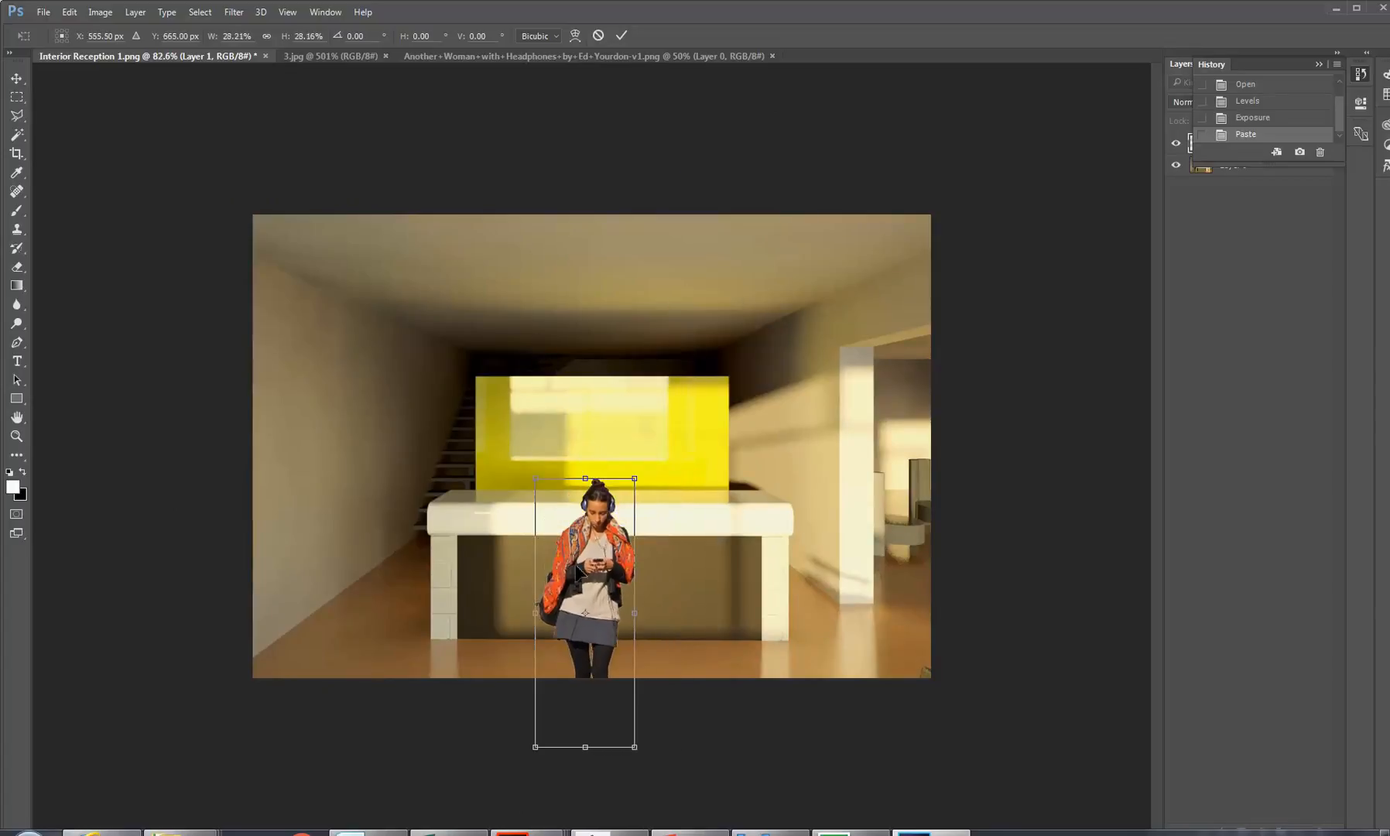
drag(579, 571, 831, 449)
drag(731, 457, 359, 472)
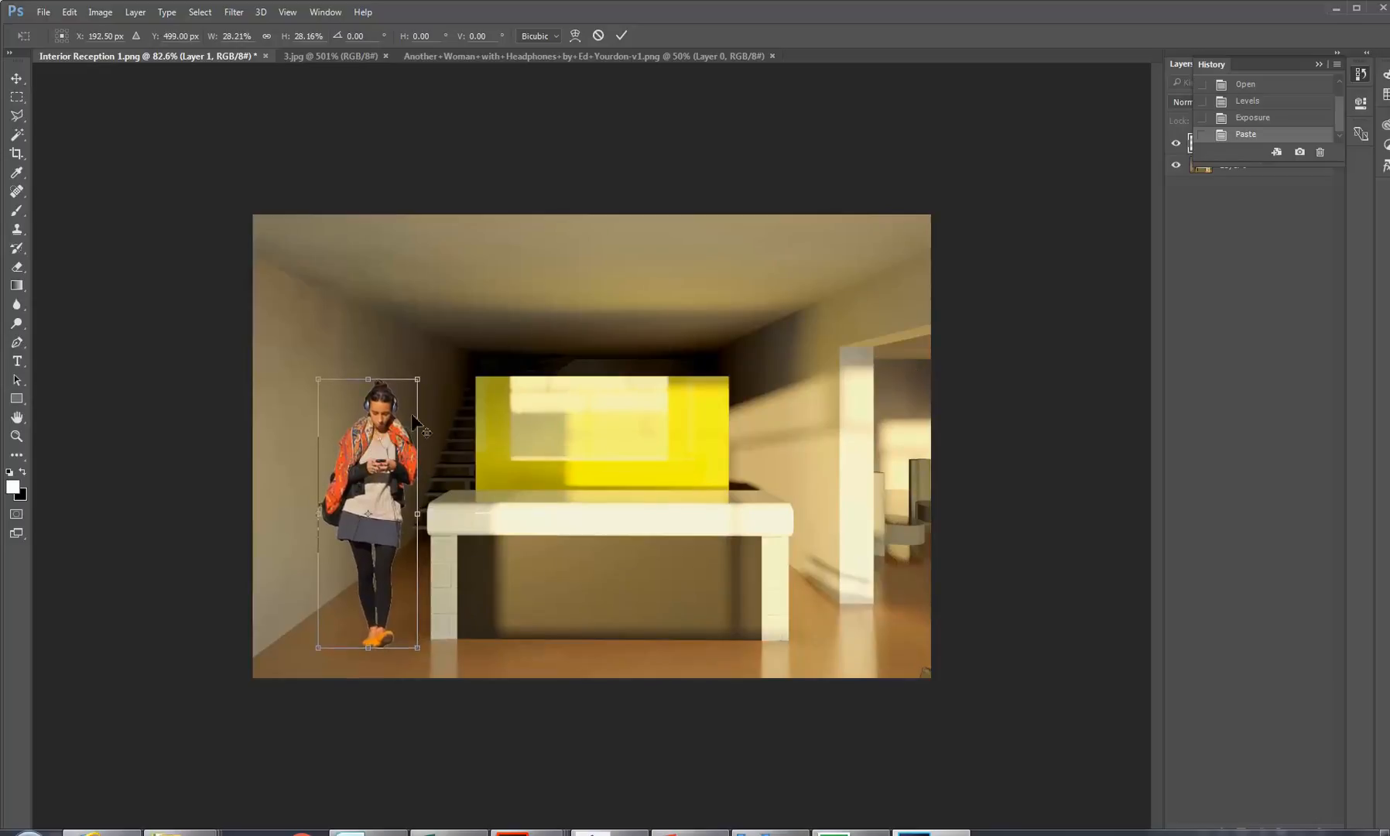
key(ctrl+1)
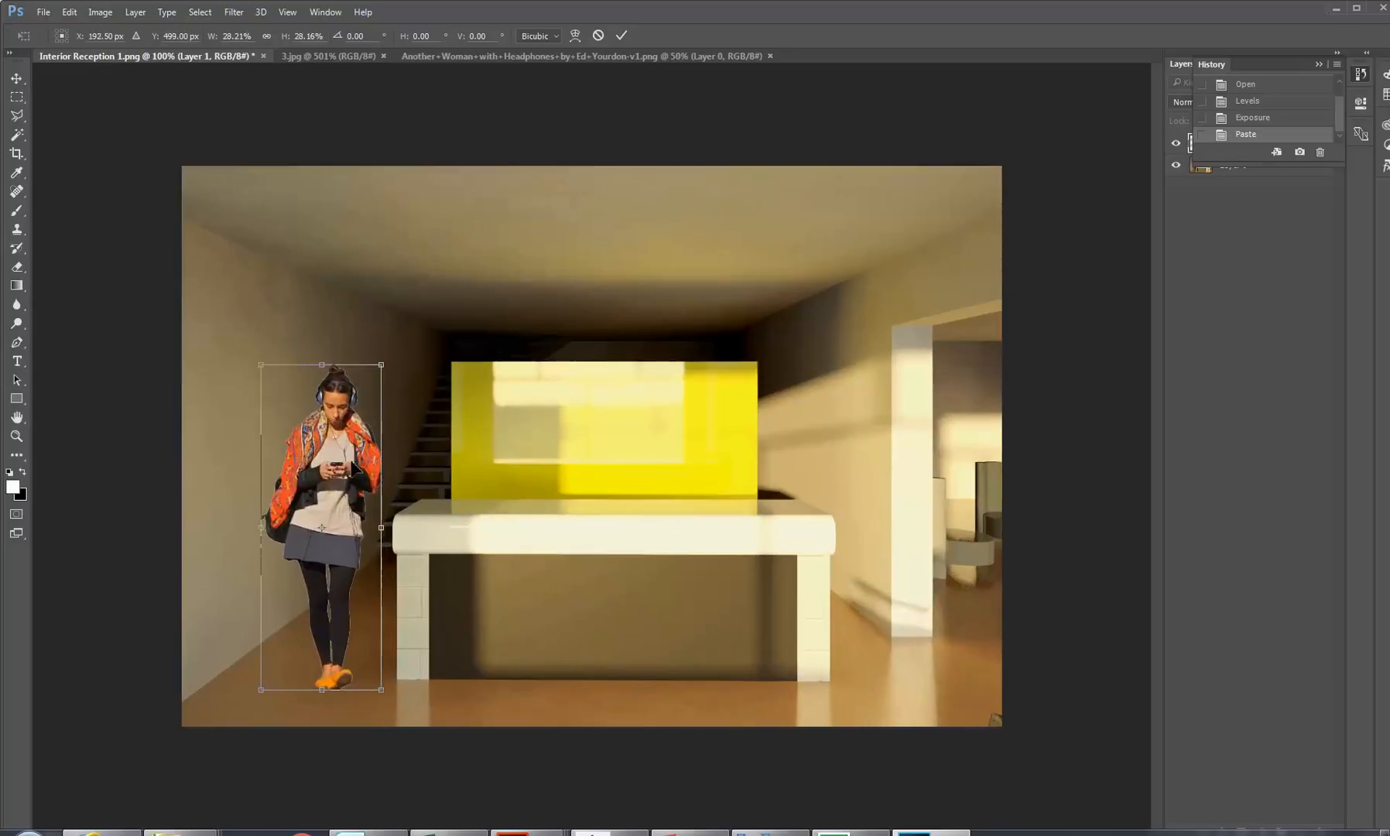
key(Return)
- Move the woman slightly down and left beside the desk, and enlarge her proportionally to about 105%
mouse_move(343, 483)
mouse_down()
mouse_move(337, 520)
mouse_move(347, 471)
mouse_move(330, 495)
mouse_move(345, 499)
mouse_move(331, 499)
mouse_up()
key(ctrl+t)
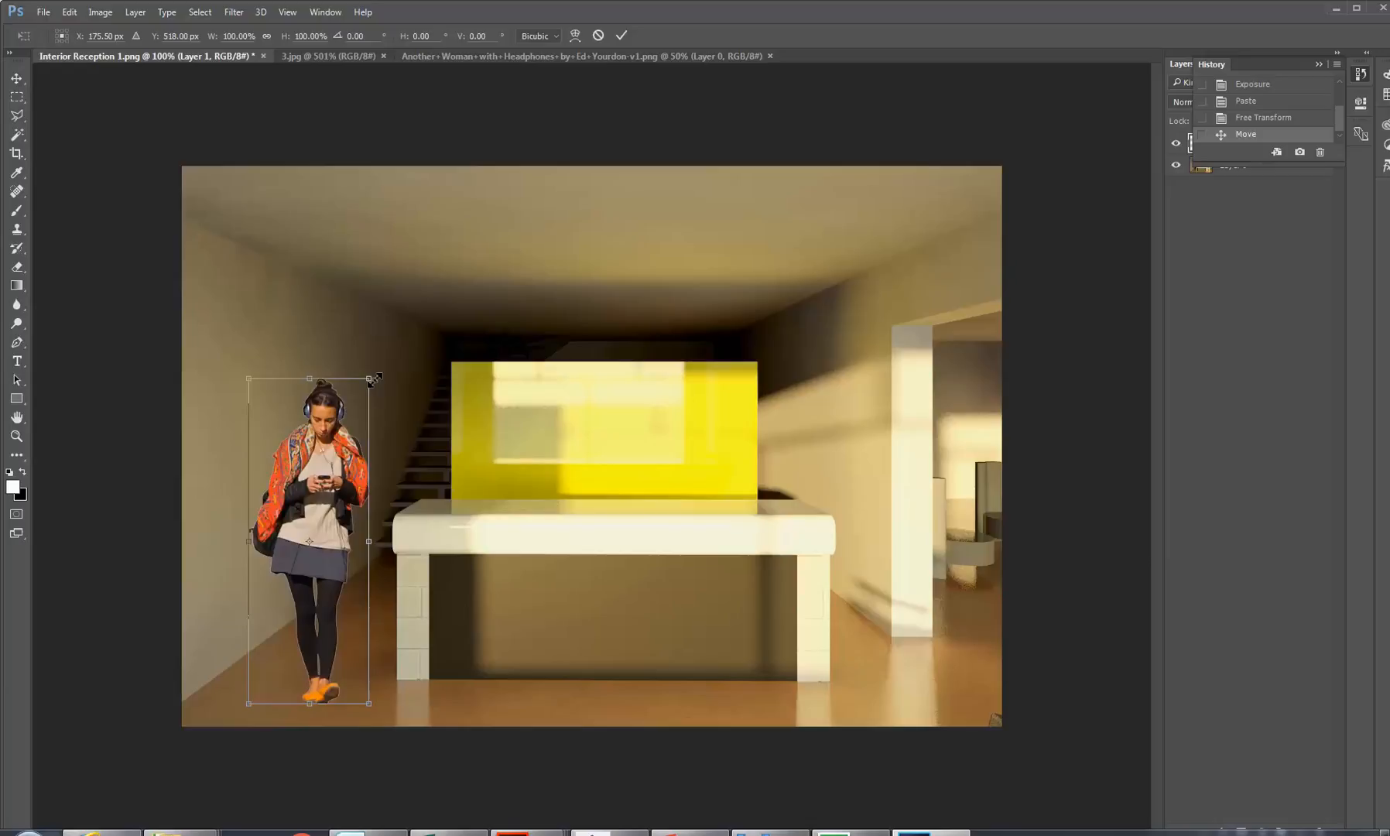
drag(375, 379, 381, 363)
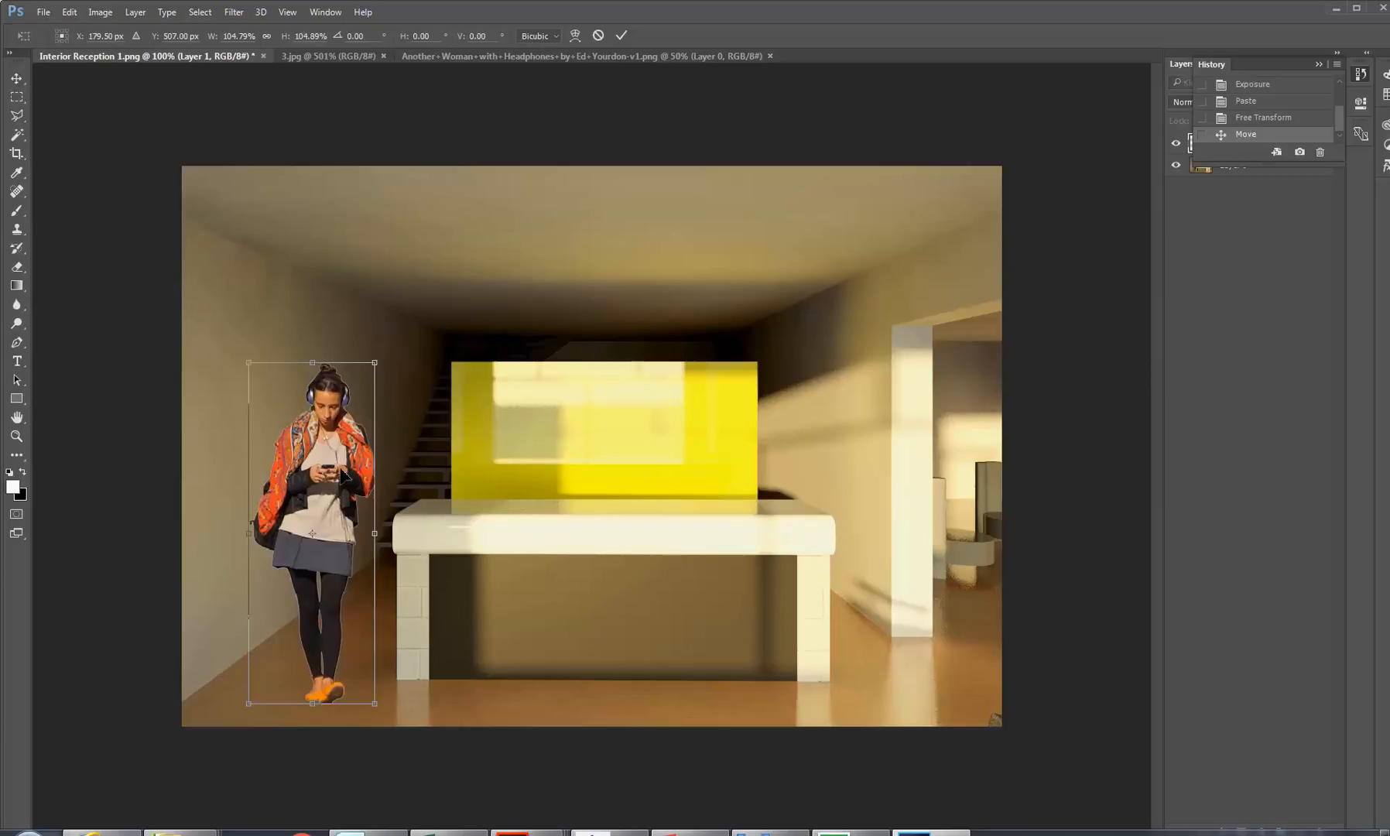
key(Return)
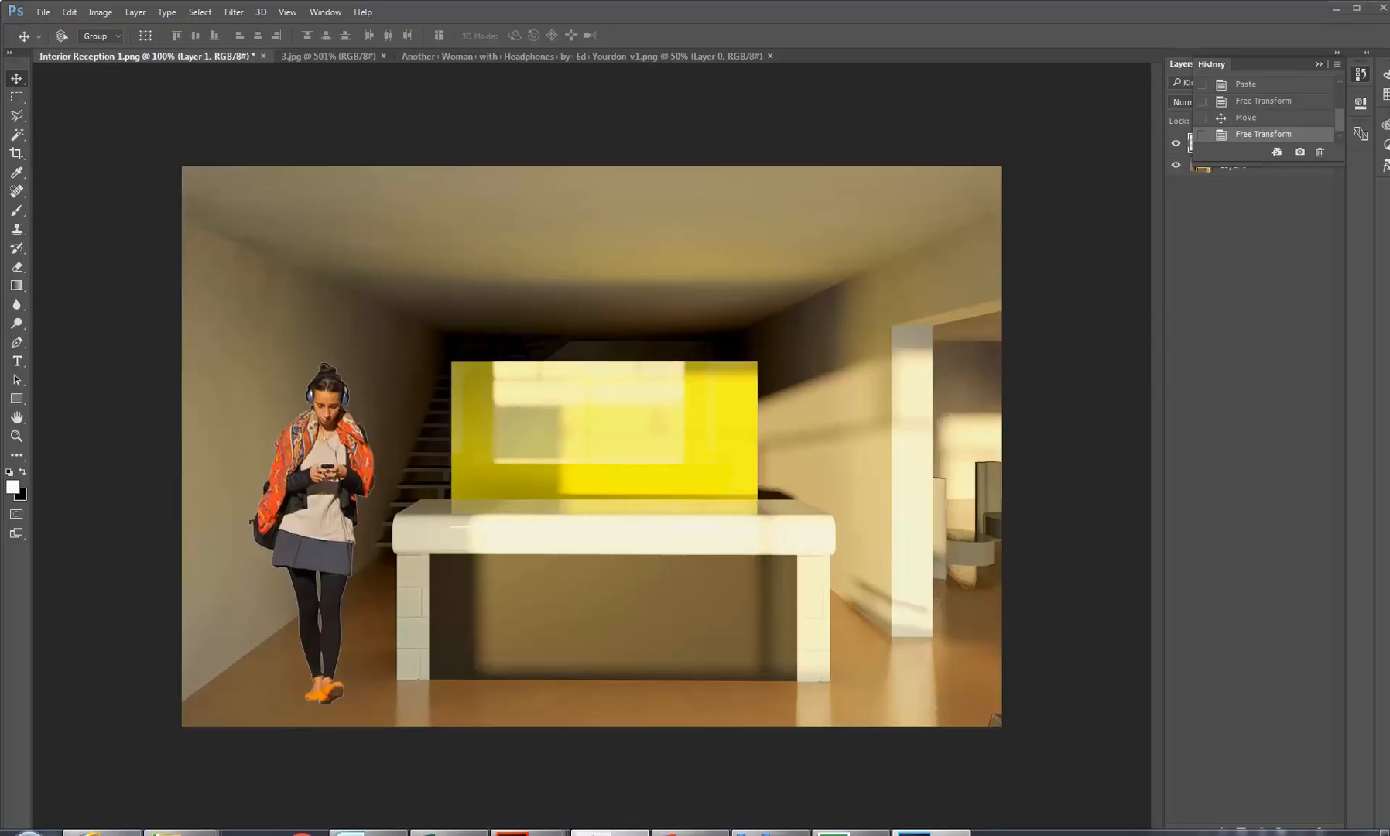
- Switch to Revit and open 3D View 1 followed by the Interior Reception 1 view of the Mona-Vale project
click(608, 825)
drag(325, 673, 333, 646)
double_click(75, 688)
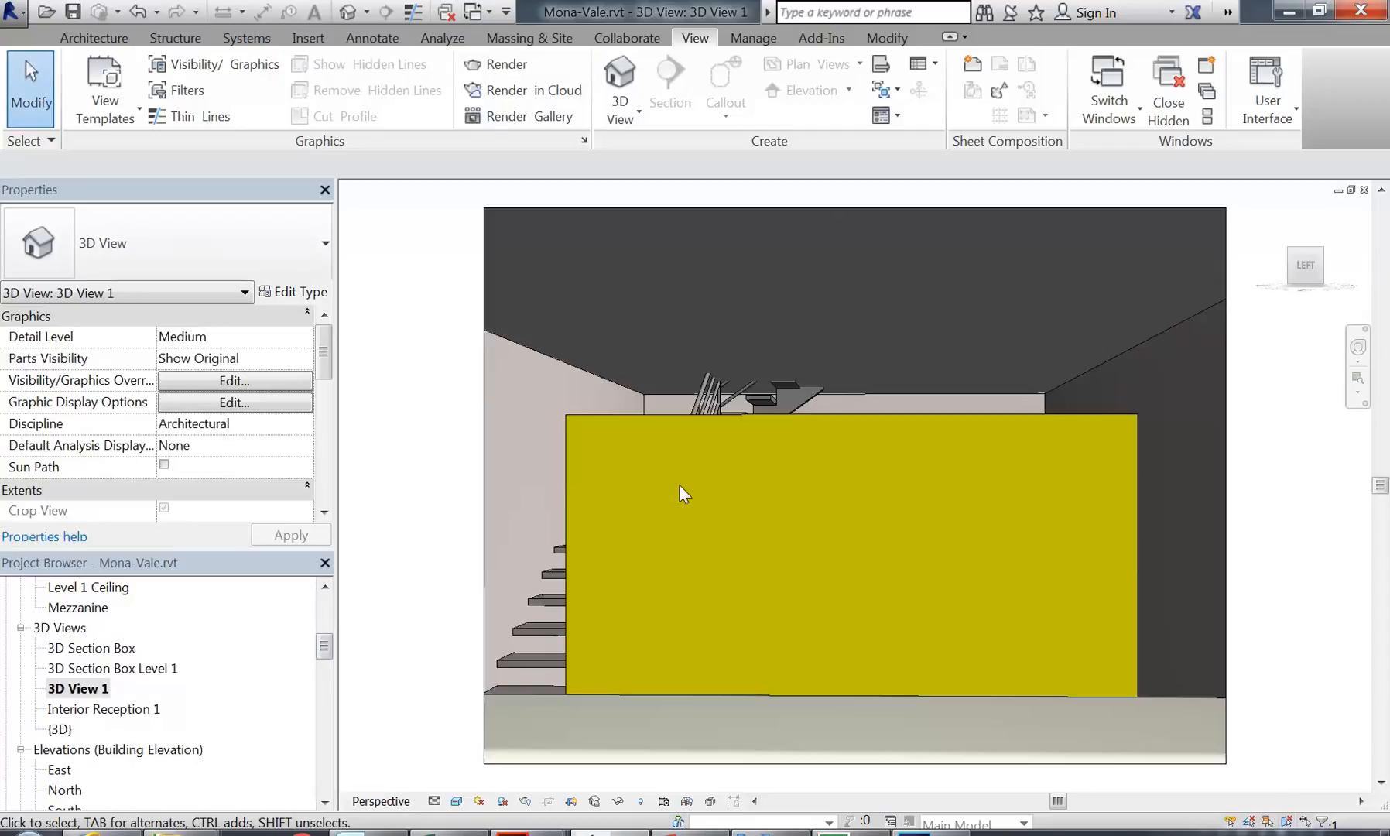
double_click(109, 707)
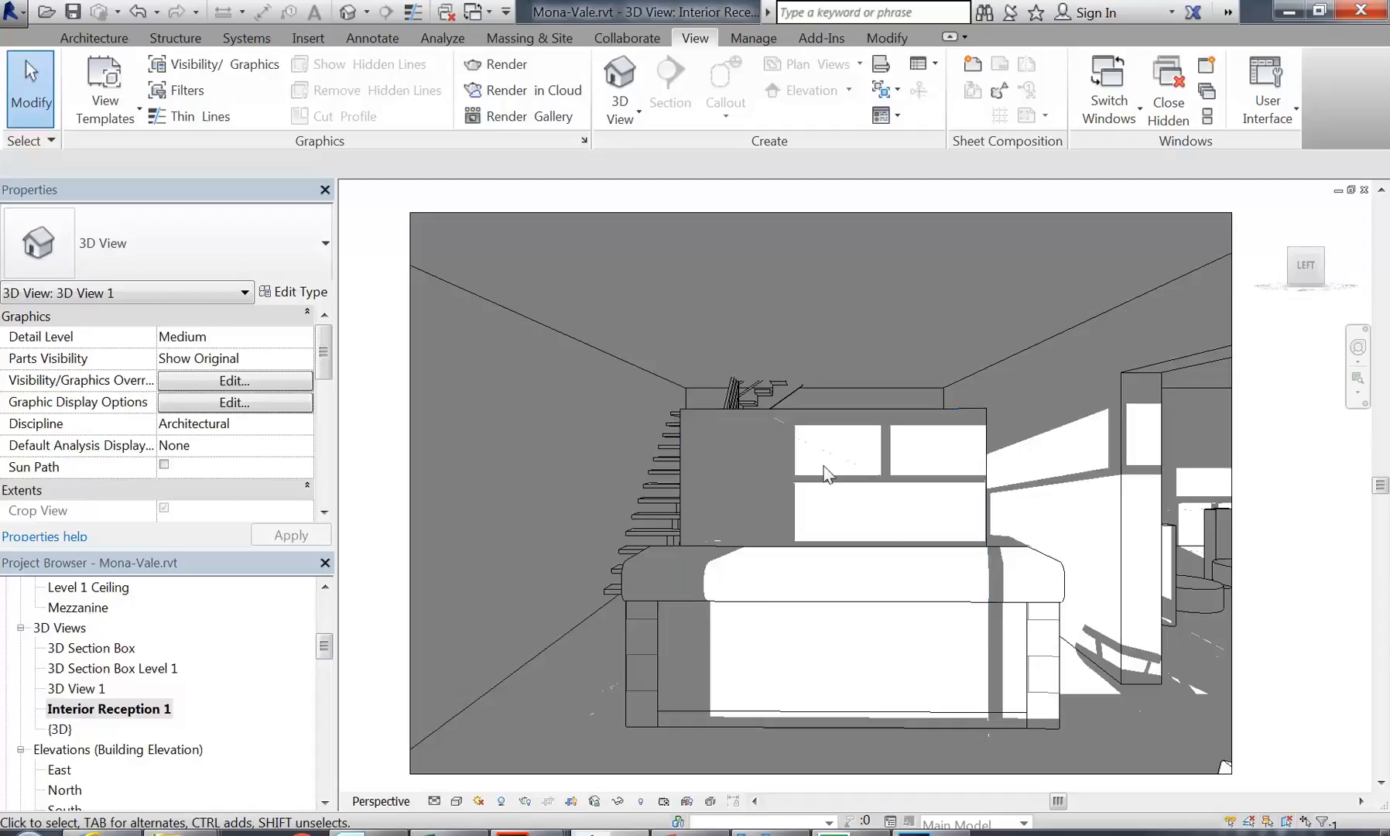
- Open the project materials, dismissing the save reminder, and display the appearance settings of Planting - Tree Trunk
click(753, 38)
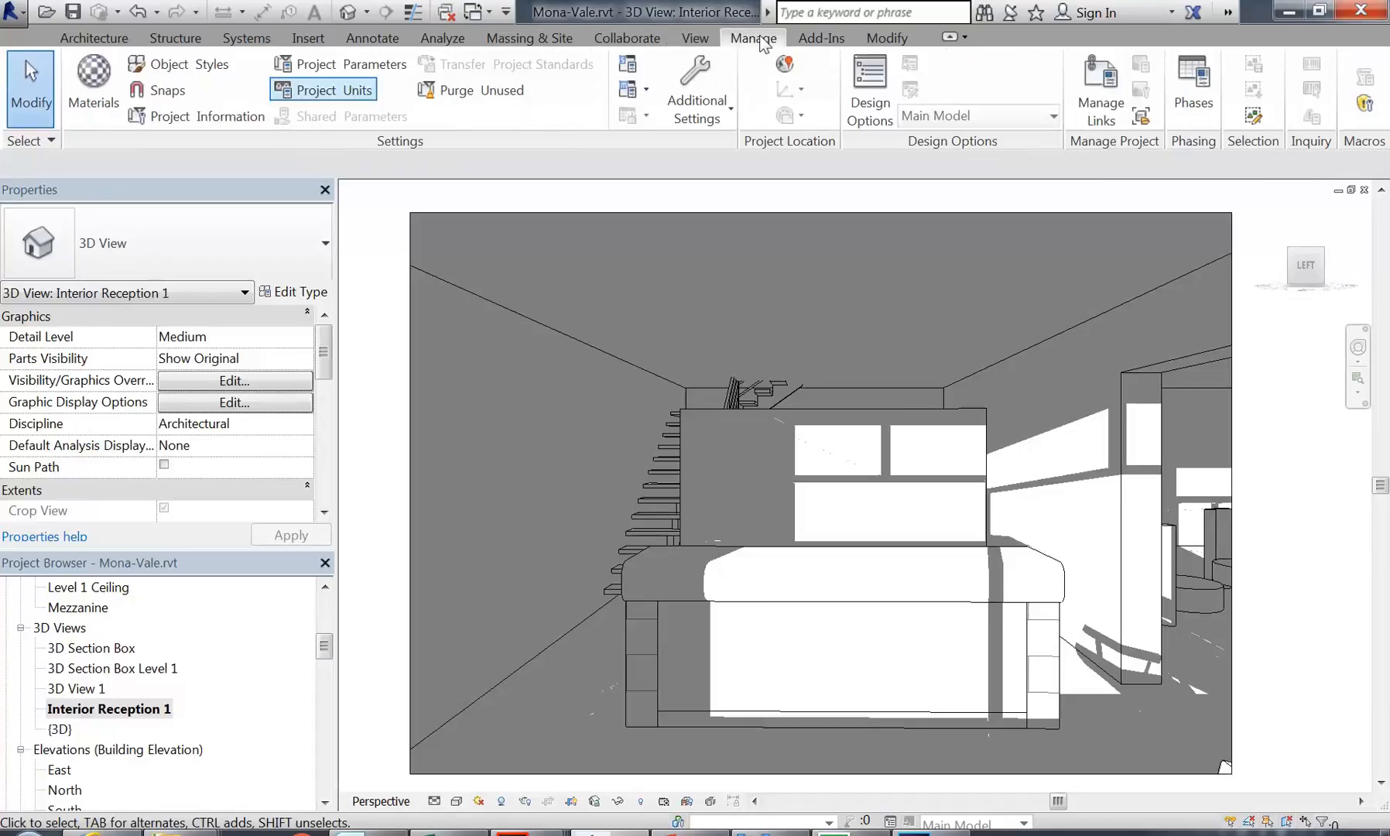
click(94, 86)
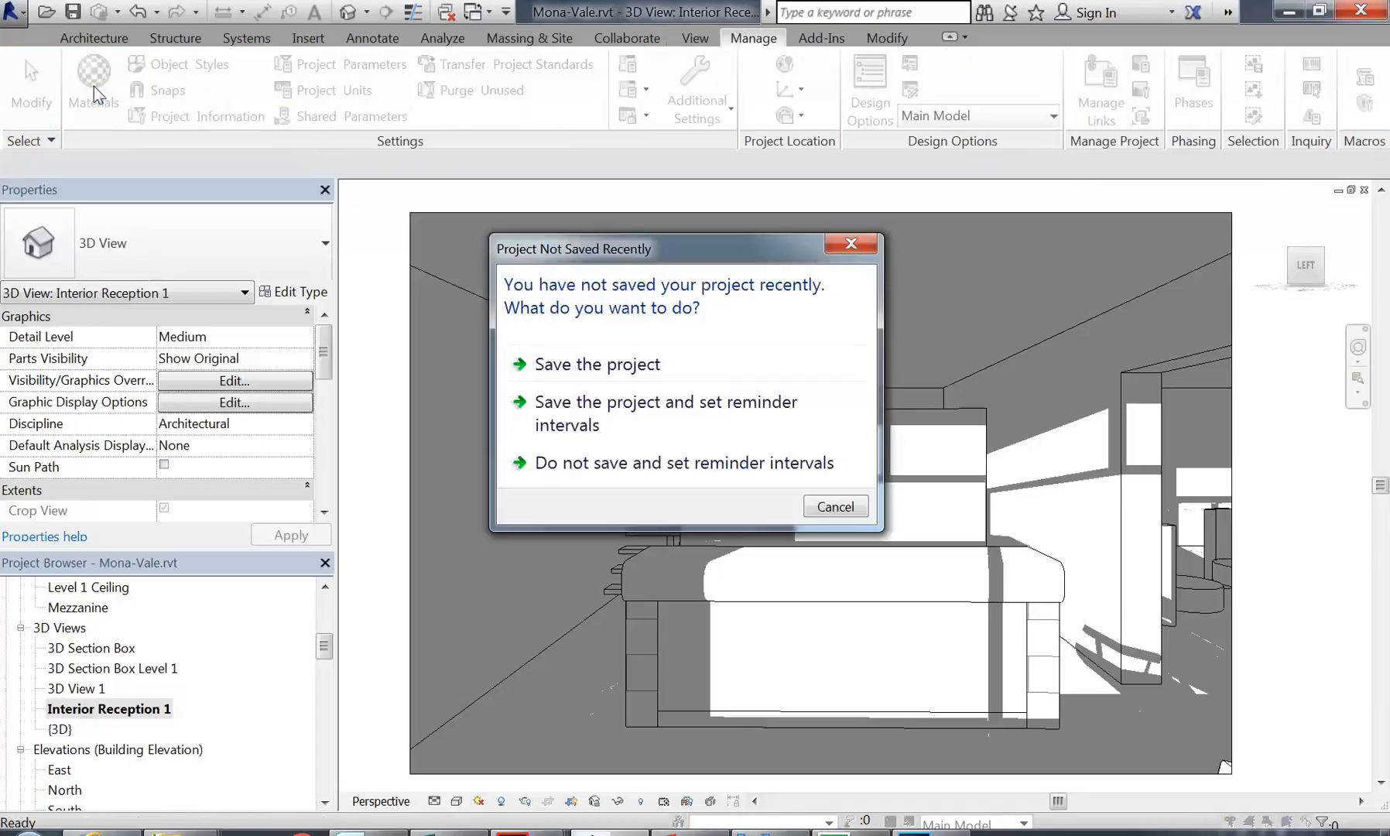
click(836, 507)
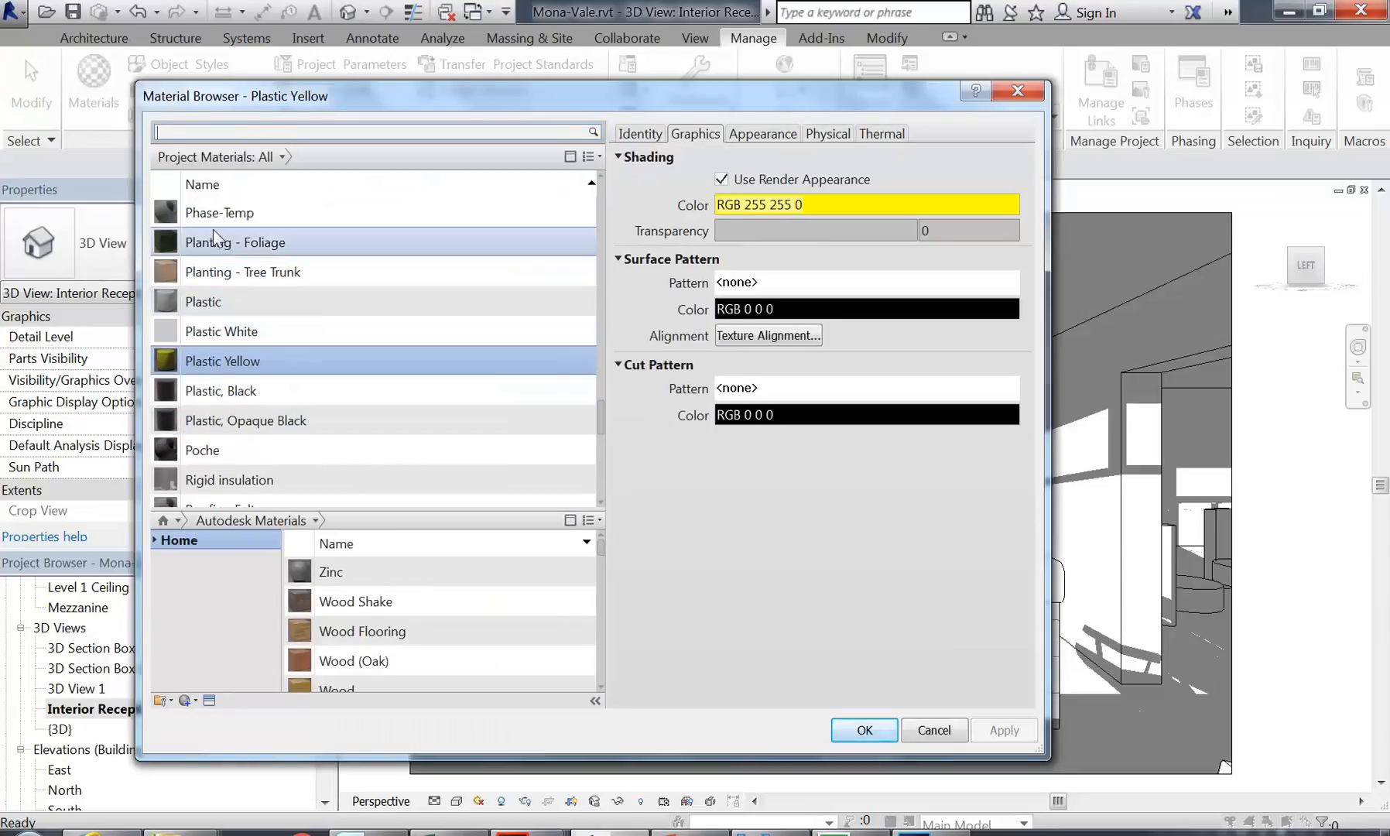
click(191, 274)
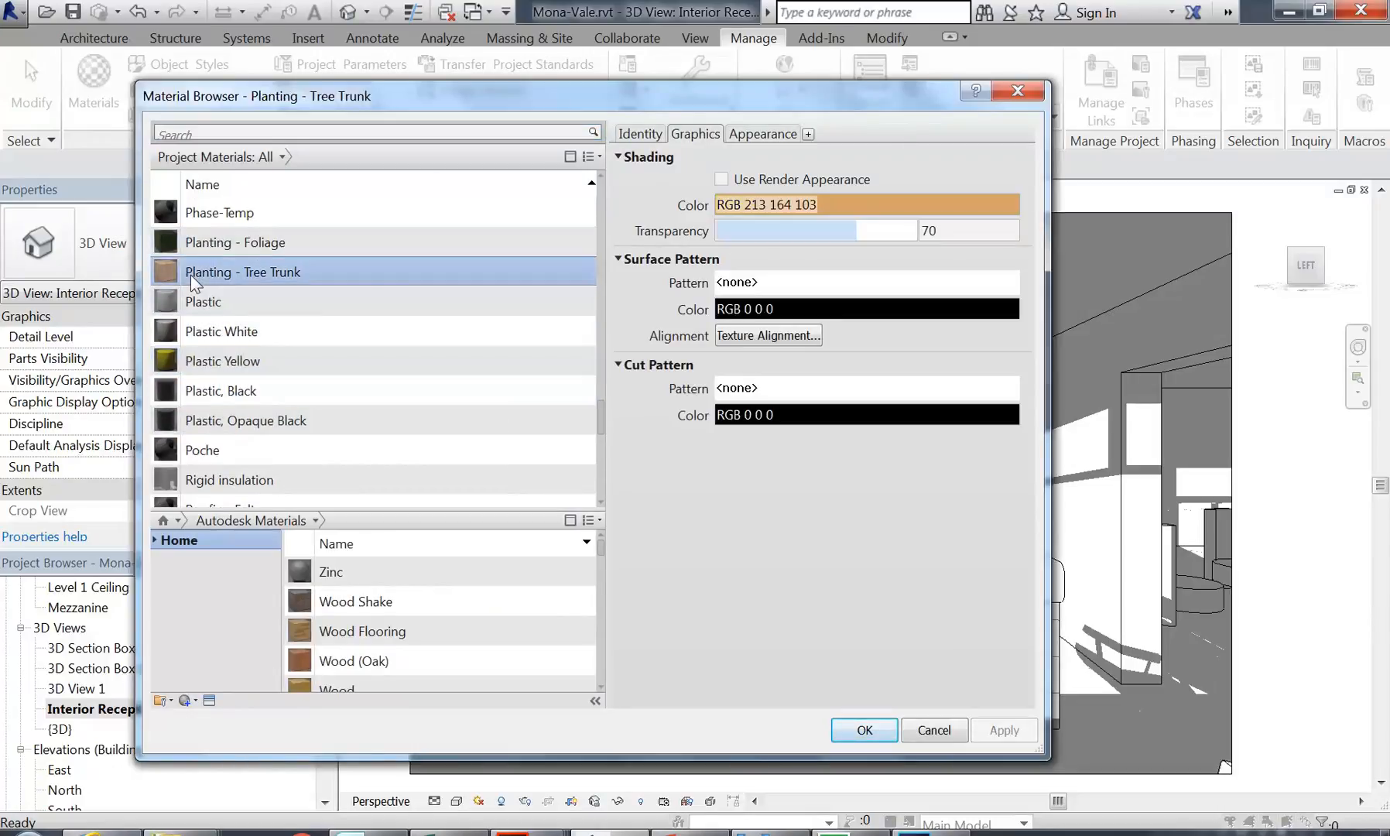
click(760, 136)
mouse_move(740, 316)
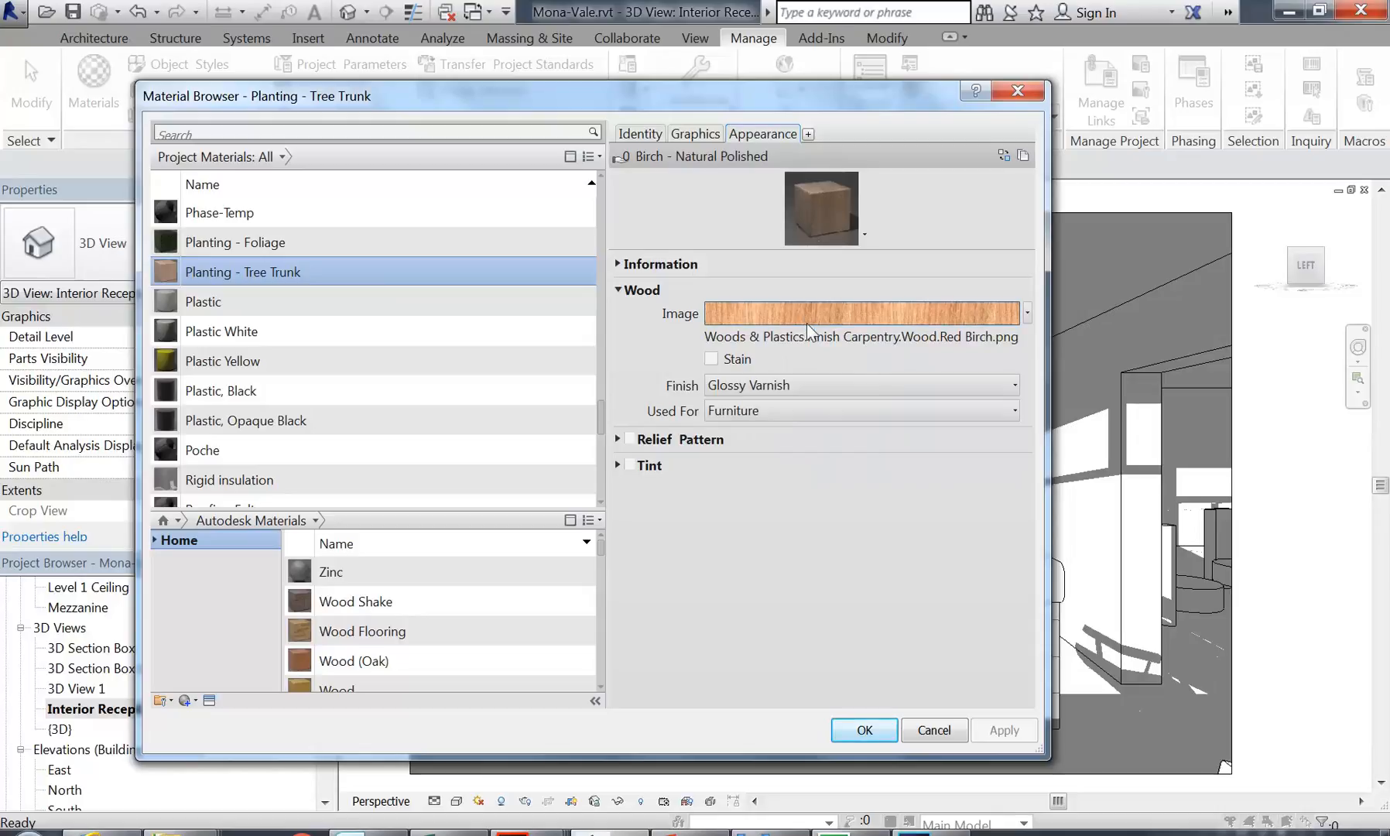
- Examine the Tree Trunk material's source image location and texture settings, and close the material browser without applying changes
click(819, 338)
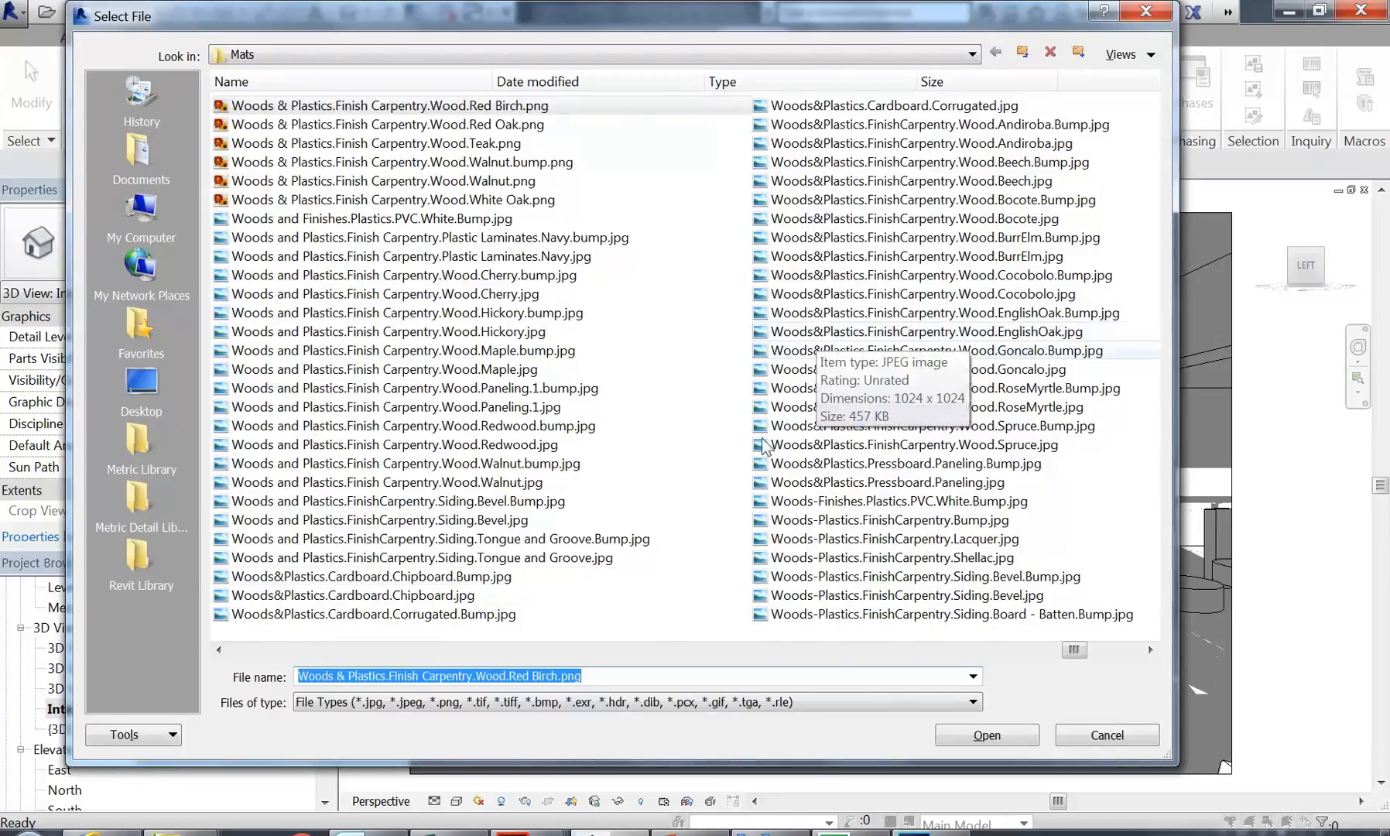
click(1109, 735)
click(798, 313)
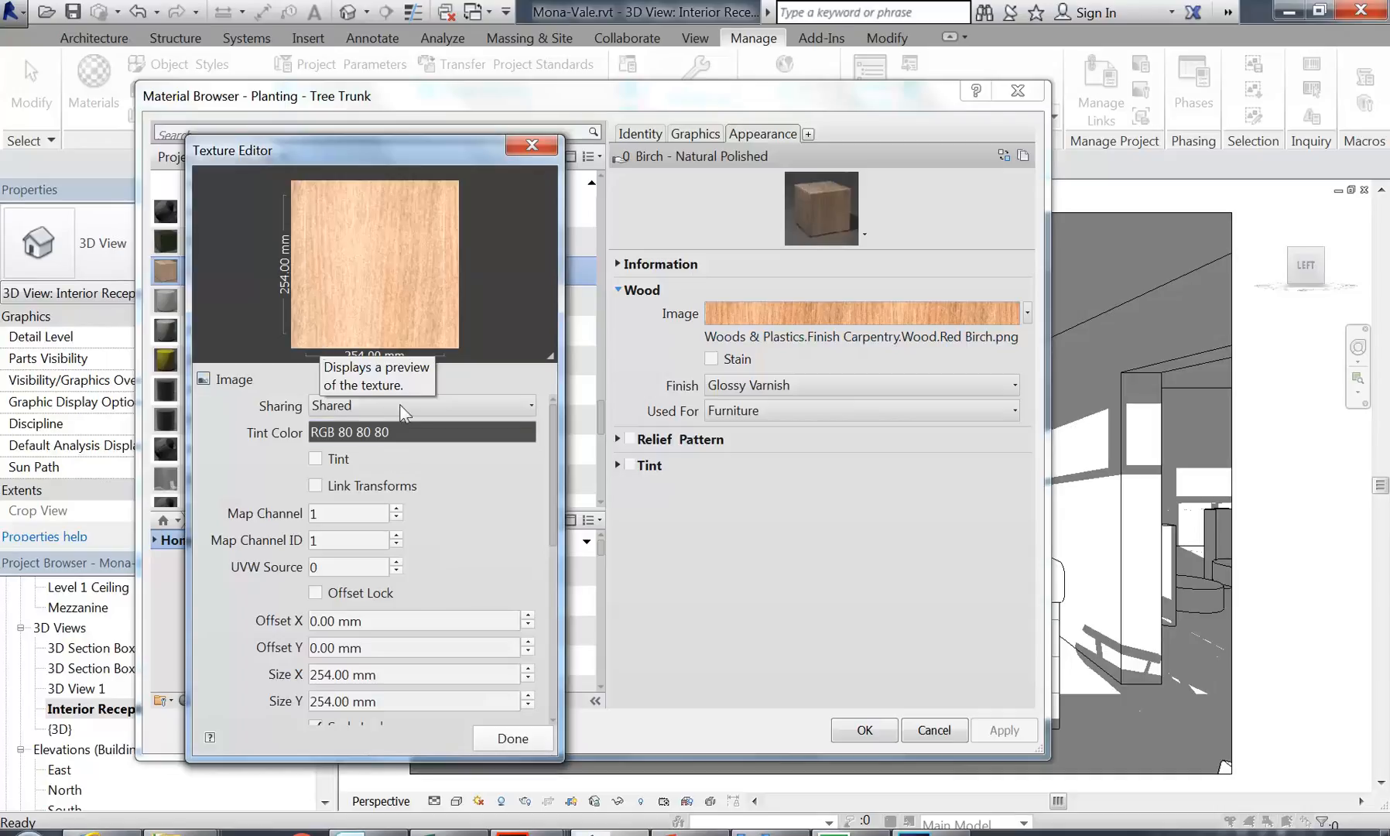
click(512, 739)
click(932, 731)
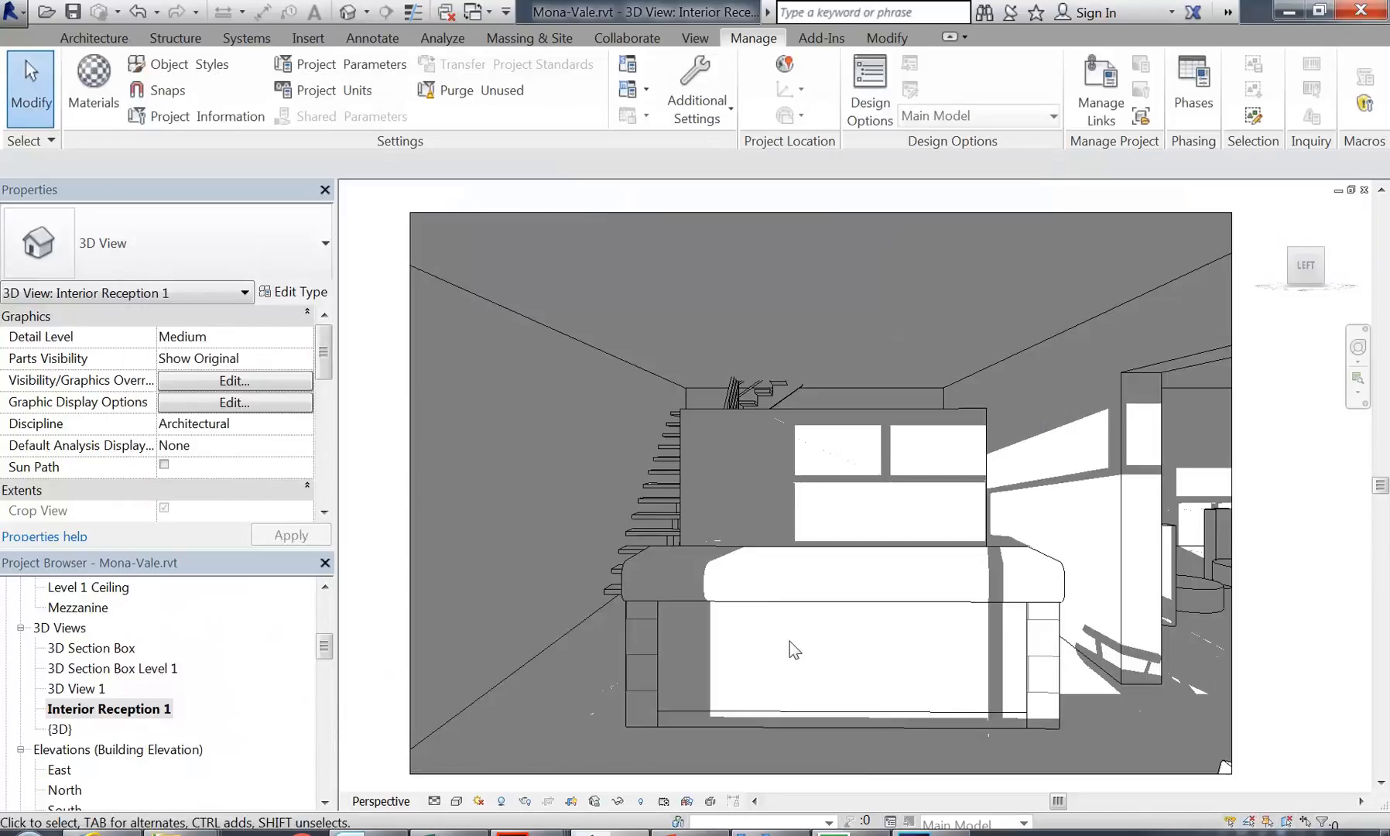